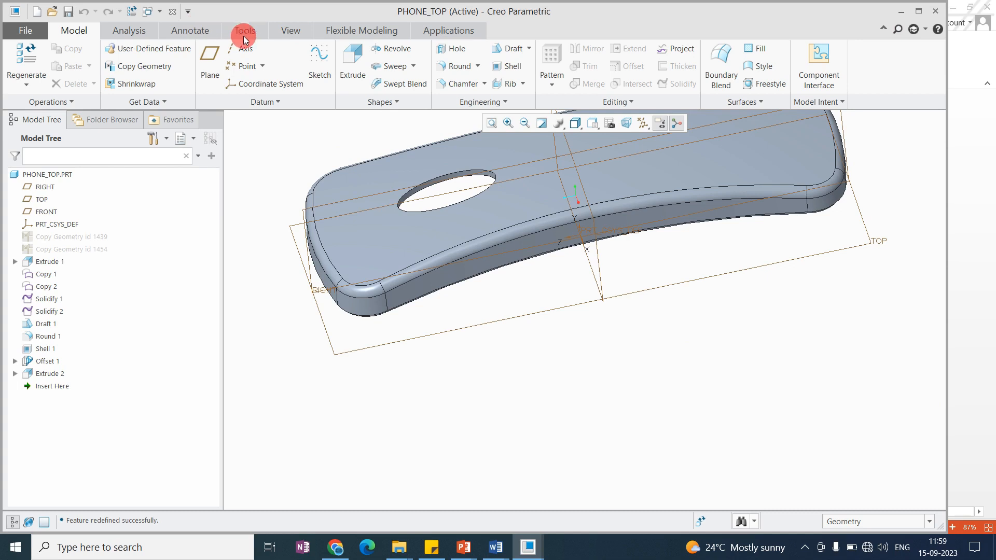
Step: Start a Publish Geometry feature for the phone top and activate its surface set, chain and reference collectors in turn
left_click(245, 33)
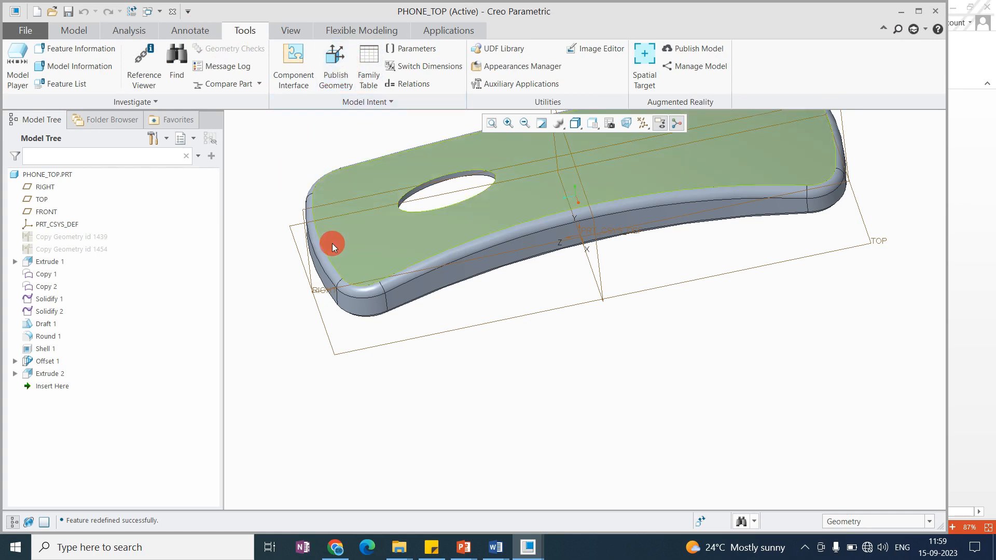
scroll(388, 313, "up", 3)
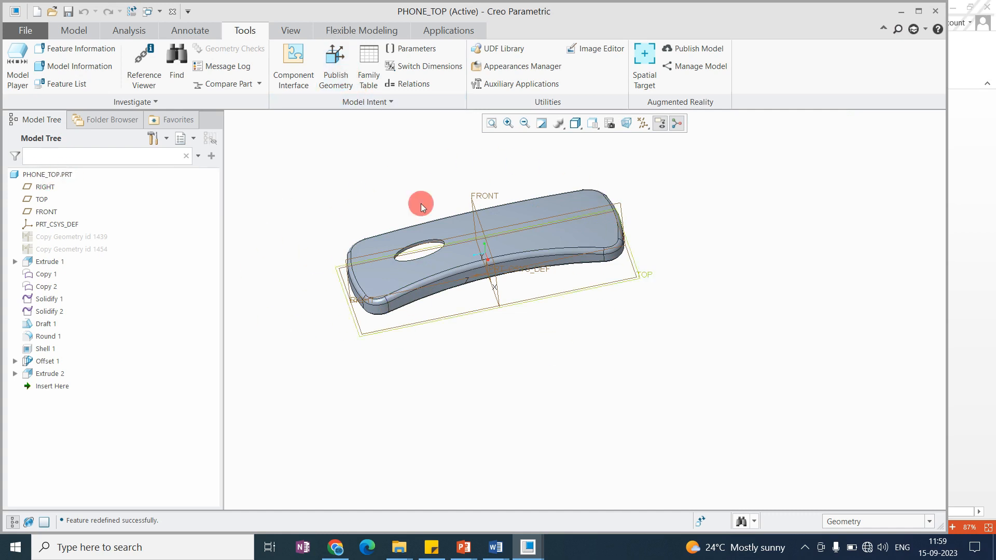
mouse_move(410, 343)
middle_mouse_down()
mouse_move(436, 282)
mouse_move(436, 291)
mouse_move(441, 214)
mouse_move(446, 278)
mouse_move(427, 266)
middle_mouse_up()
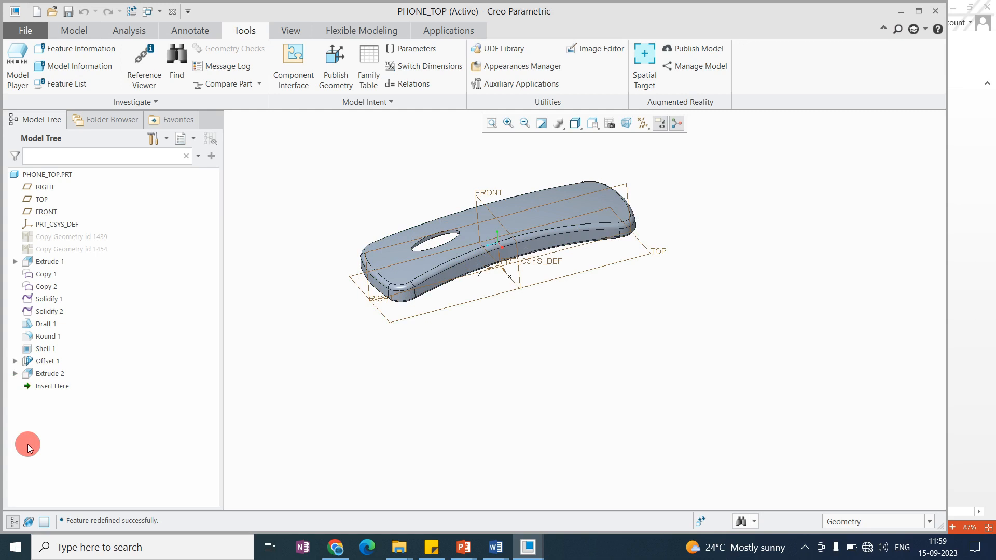
left_click(342, 78)
middle_click_drag(494, 260, 495, 202)
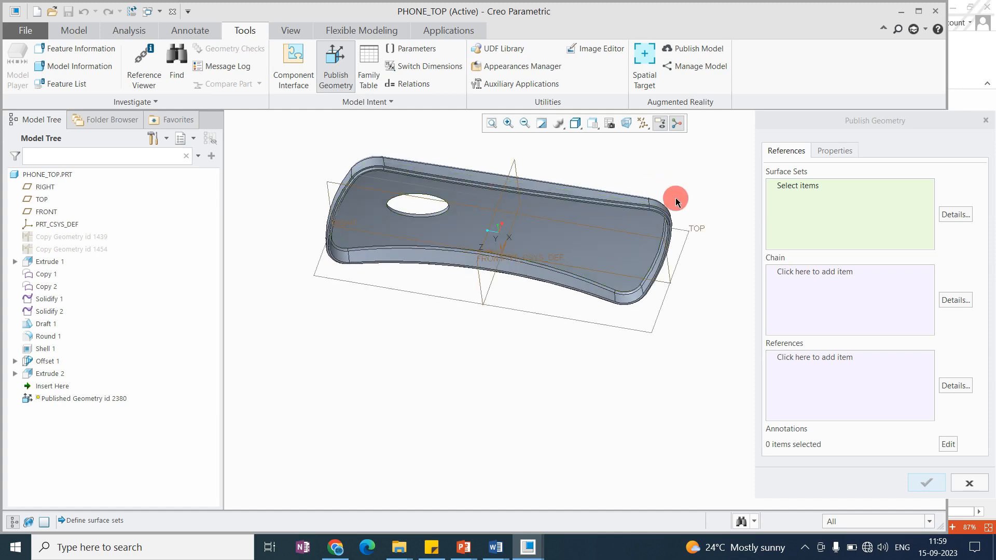
scroll(675, 198, "down", 3)
left_click(798, 194)
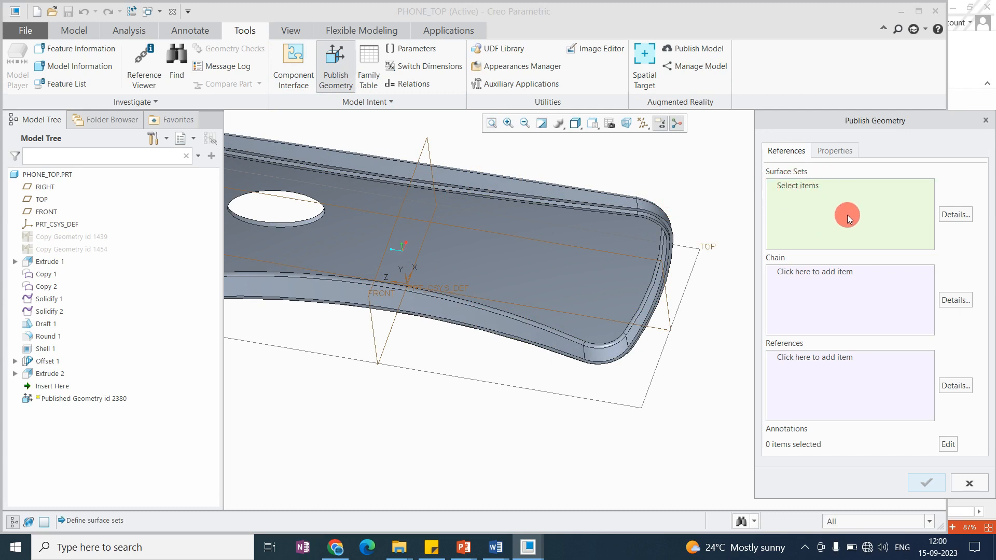
left_click(785, 273)
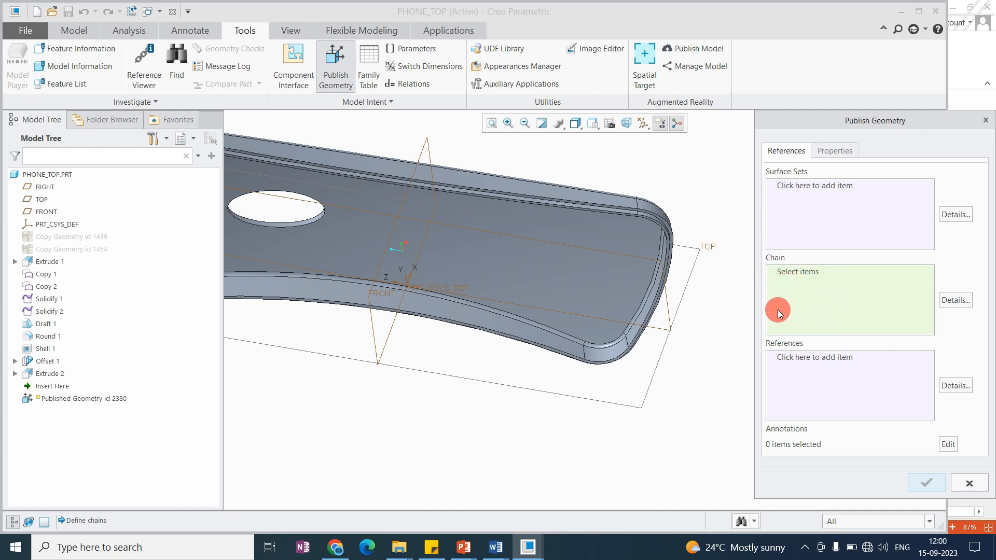
left_click(802, 363)
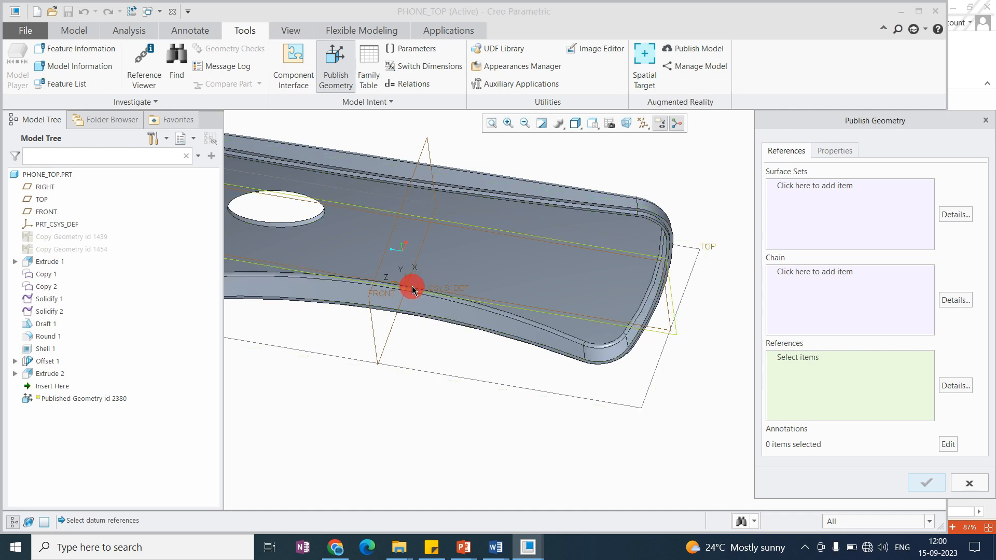
left_click(793, 363)
left_click(808, 195)
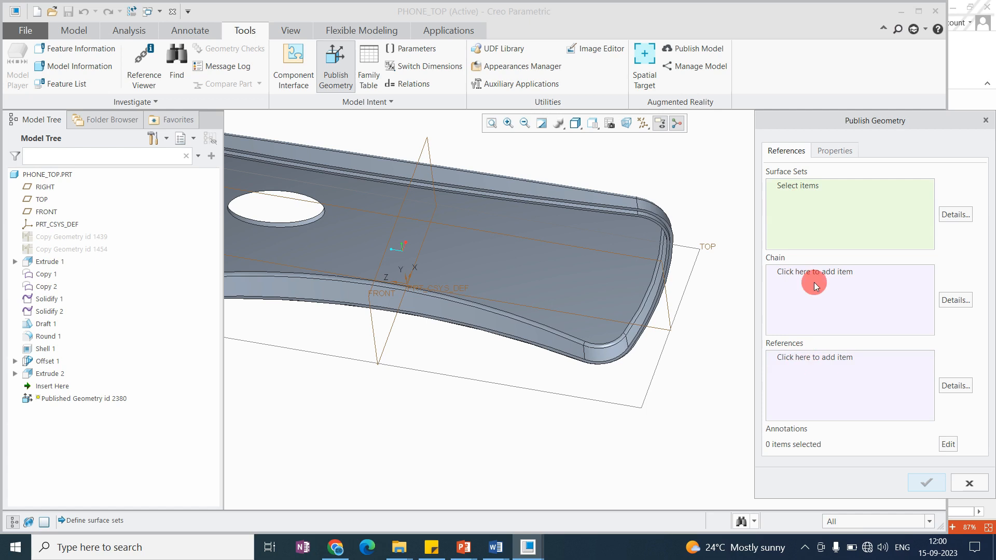
Step: Add the two narrow rim faces and the long step face between them to the published surface set
middle_click_drag(722, 248, 545, 215)
scroll(358, 172, "down", 6)
middle_click_drag(376, 167, 365, 223)
scroll(372, 283, "down", 4)
left_click(396, 267)
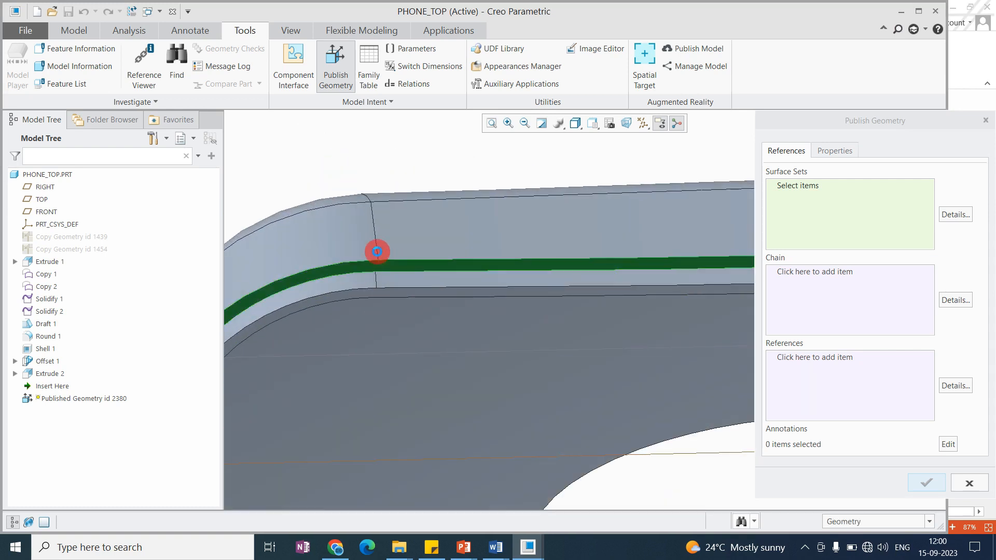
scroll(380, 249, "up", 3)
scroll(386, 247, "down", 3)
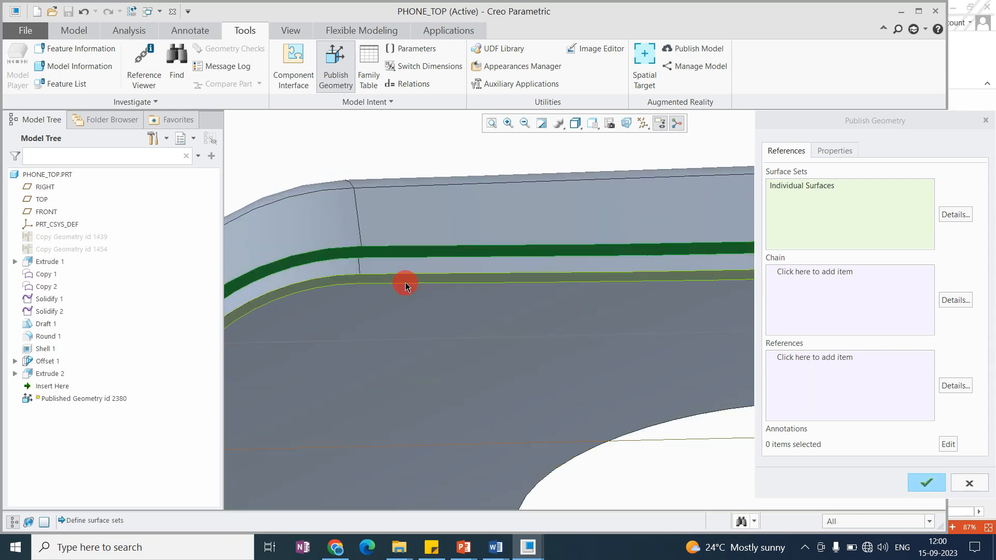
left_click(405, 282, "ctrl")
scroll(406, 280, "down", 2)
left_click(408, 253, "ctrl")
scroll(407, 253, "up", 2)
scroll(376, 254, "down", 1)
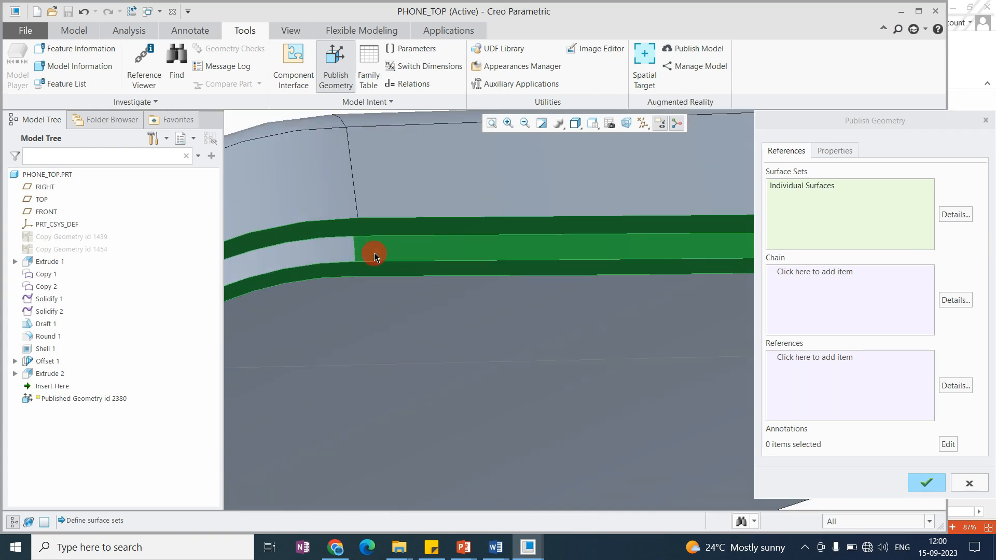
Step: Add the step faces around the corners and short end near the elliptical hole to the surface set
left_click(344, 251, "ctrl")
scroll(347, 250, "up", 5)
scroll(348, 284, "down", 2)
middle_click_drag(350, 283, 379, 182)
scroll(379, 180, "down", 2)
scroll(376, 186, "down", 2)
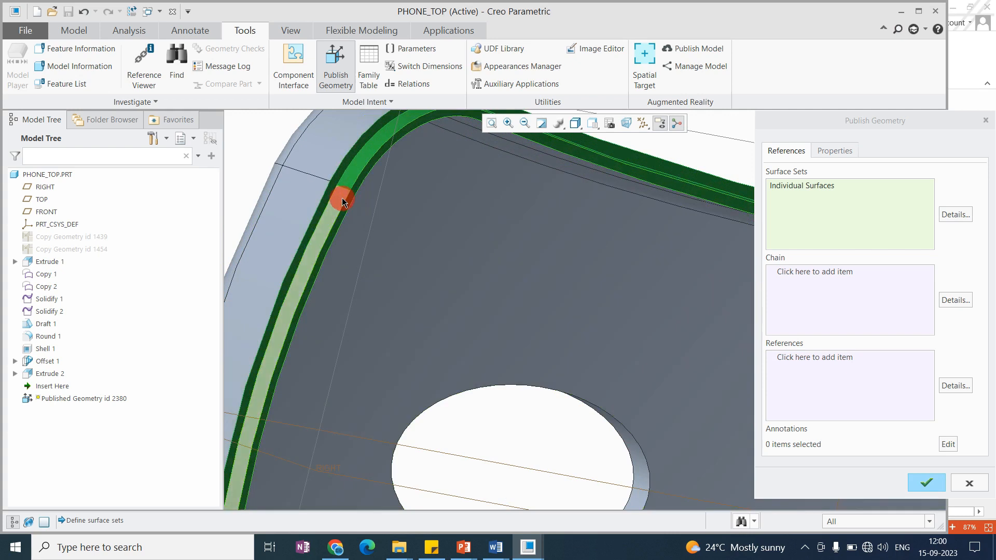
scroll(340, 198, "up", 2)
scroll(349, 195, "up", 1)
scroll(331, 286, "down", 2)
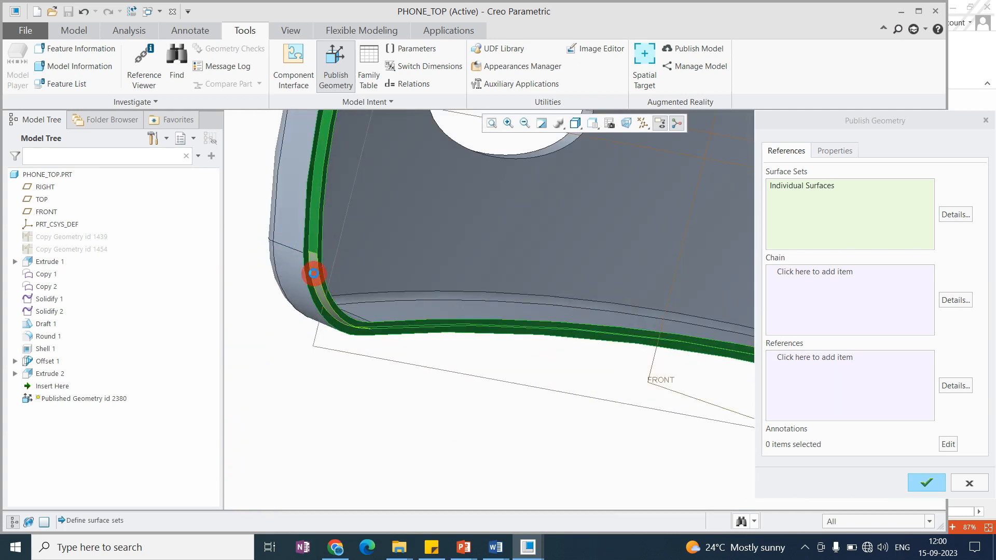
scroll(313, 275, "up", 1)
scroll(329, 288, "down", 2)
scroll(359, 312, "up", 3)
scroll(324, 245, "down", 3)
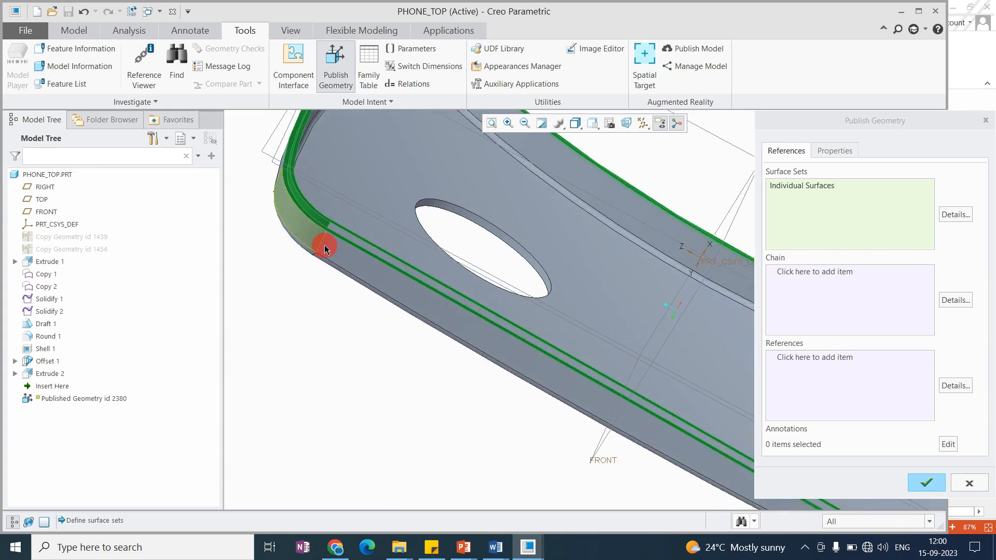
Step: Add the remaining step faces along the long side and around the end opposite the elliptical hole to the surface set
scroll(352, 229, "up", 1)
scroll(578, 373, "up", 2)
scroll(534, 355, "down", 3)
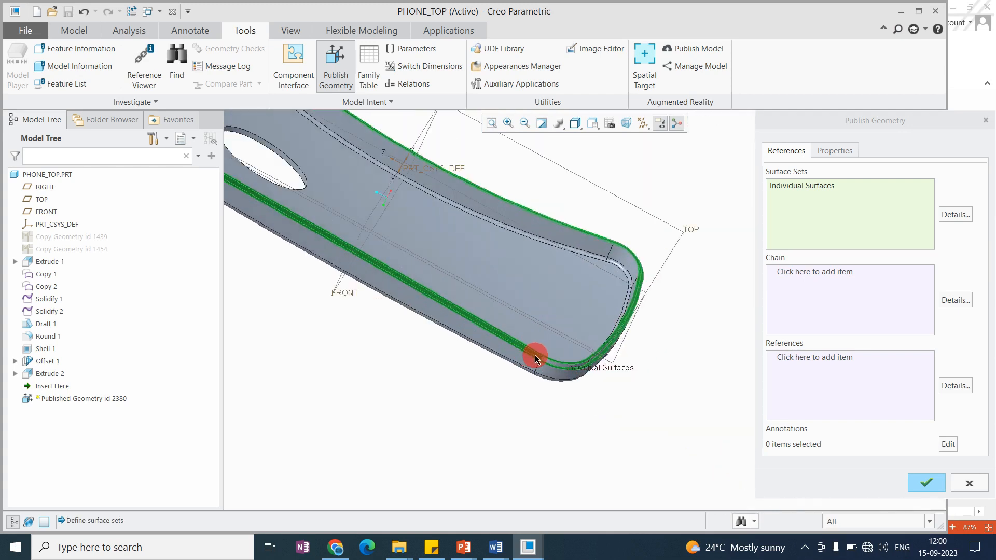
scroll(575, 370, "up", 2)
scroll(581, 350, "down", 3)
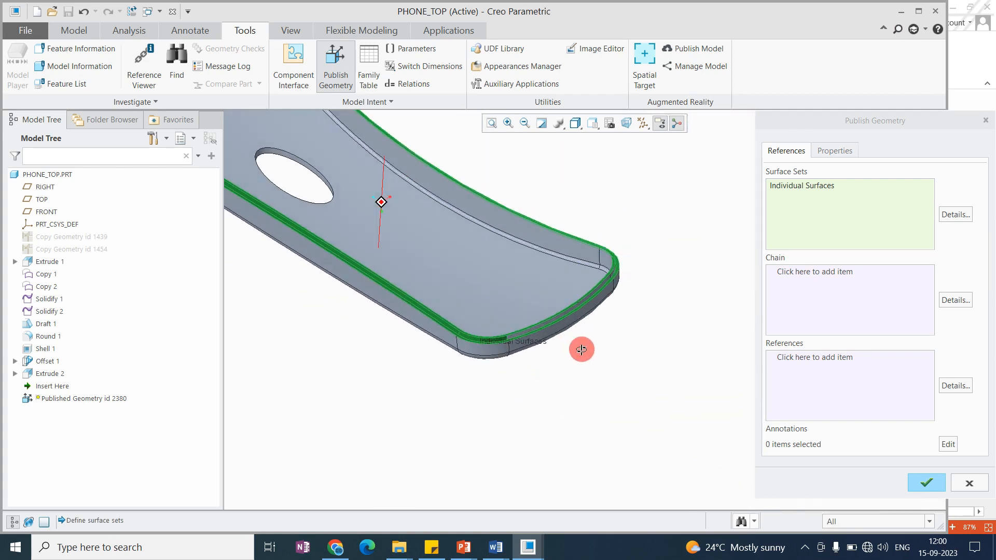
scroll(521, 344, "down", 1)
mouse_move(512, 341)
middle_mouse_down()
mouse_move(574, 327)
mouse_move(541, 349)
mouse_move(557, 294)
mouse_move(565, 296)
middle_mouse_up()
scroll(422, 455, "down", 4)
scroll(542, 342, "up", 3)
scroll(543, 342, "up", 3)
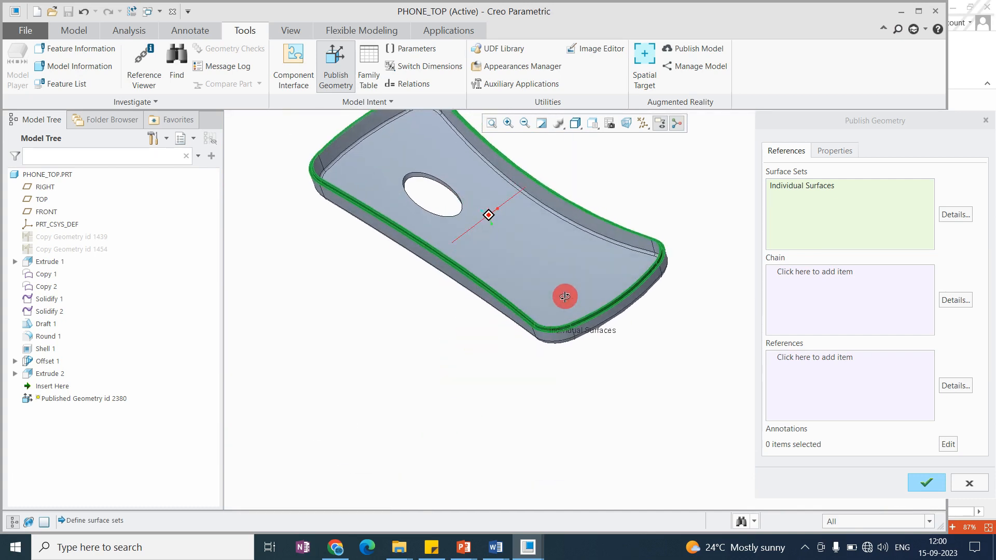
scroll(637, 234, "down", 2)
scroll(649, 235, "down", 2)
scroll(653, 249, "up", 1)
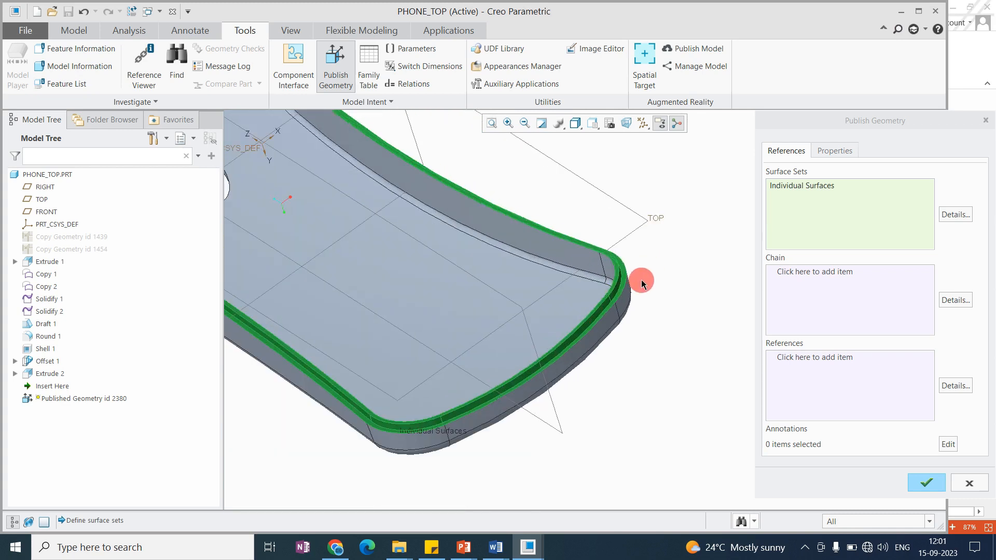
left_click(824, 188)
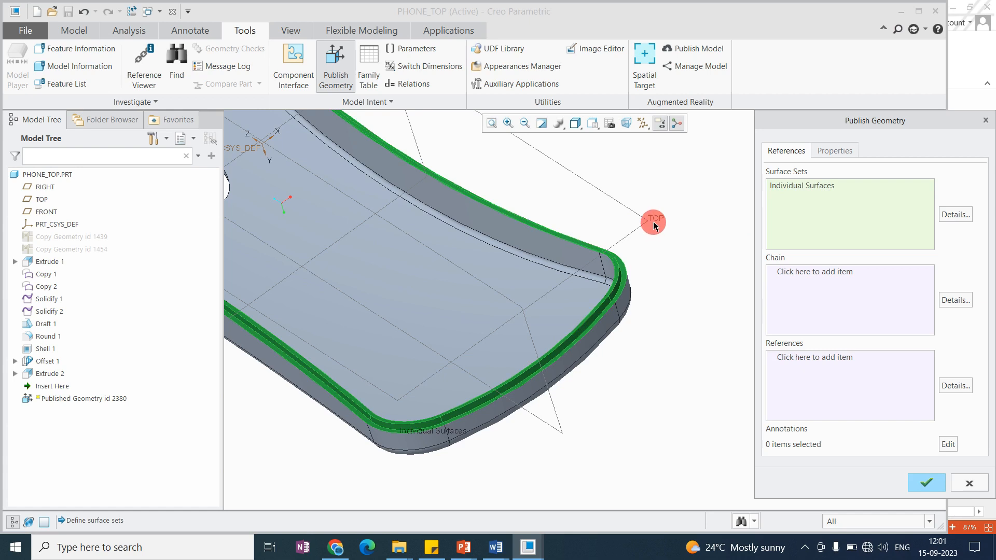
Step: Add the RIGHT datum plane as a reference of the published geometry
scroll(647, 223, "up", 3)
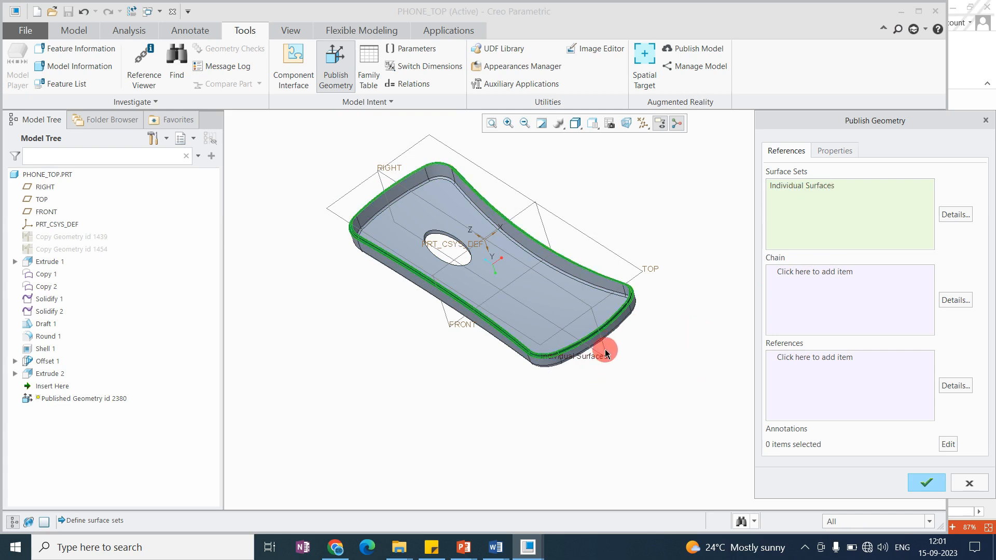
left_click(814, 360)
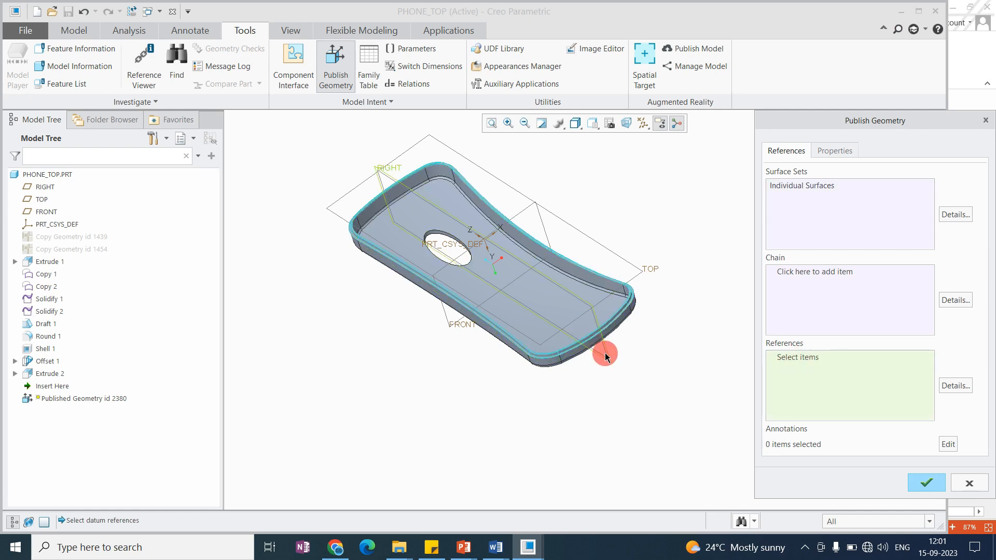
left_click(606, 356)
left_click(793, 362)
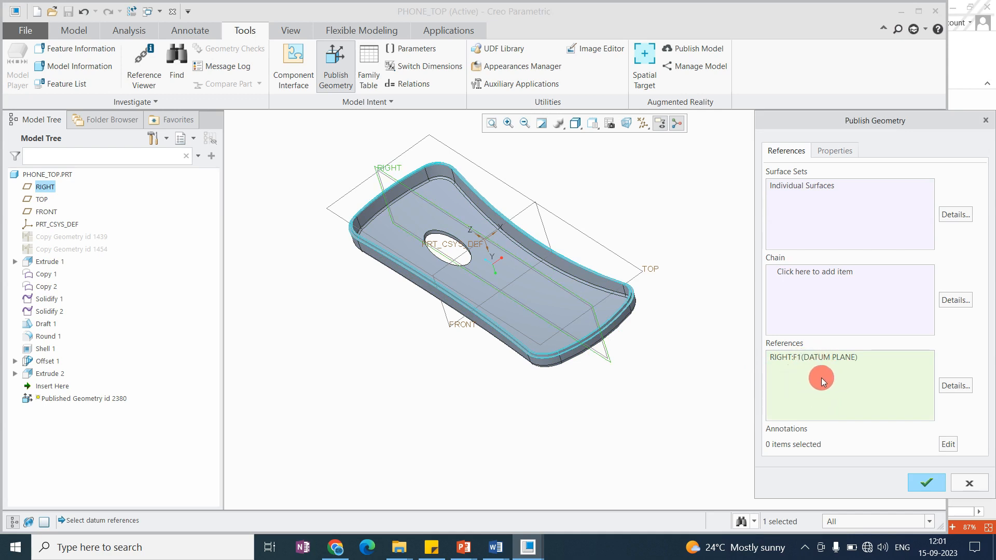
Step: Collect the inner rim edge at the rounded corner opposite the elliptical hole as a one-by-one chain
left_click(800, 273)
scroll(630, 300, "up", 5)
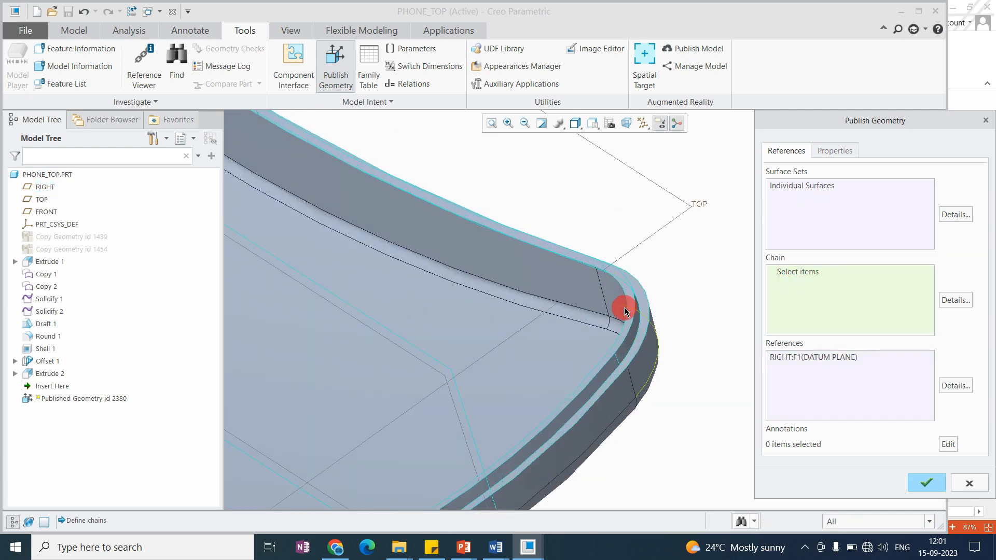
scroll(624, 342, "down", 4)
middle_click_drag(624, 341, 604, 323)
scroll(627, 328, "up", 3)
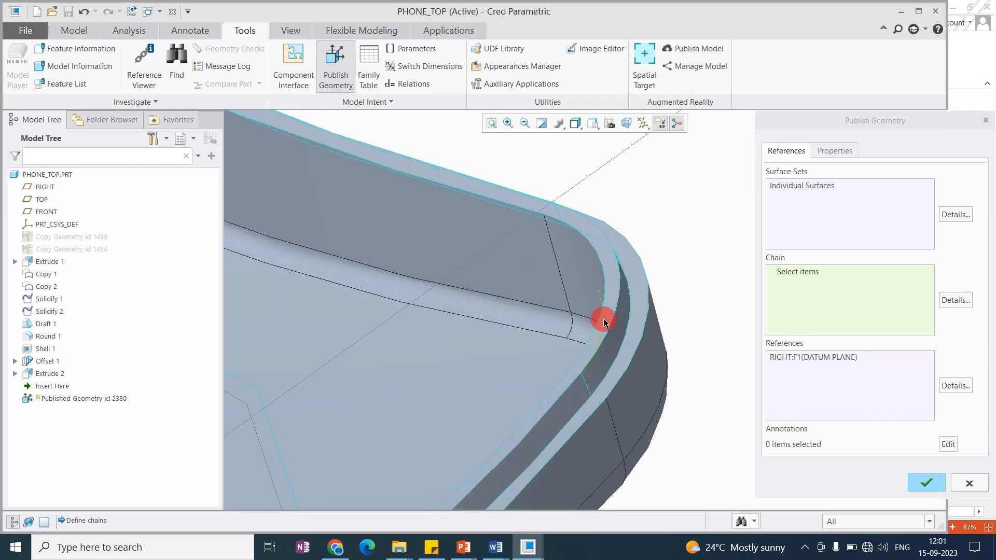
left_click(605, 310)
middle_click_drag(605, 312, 689, 316)
scroll(640, 298, "down", 3)
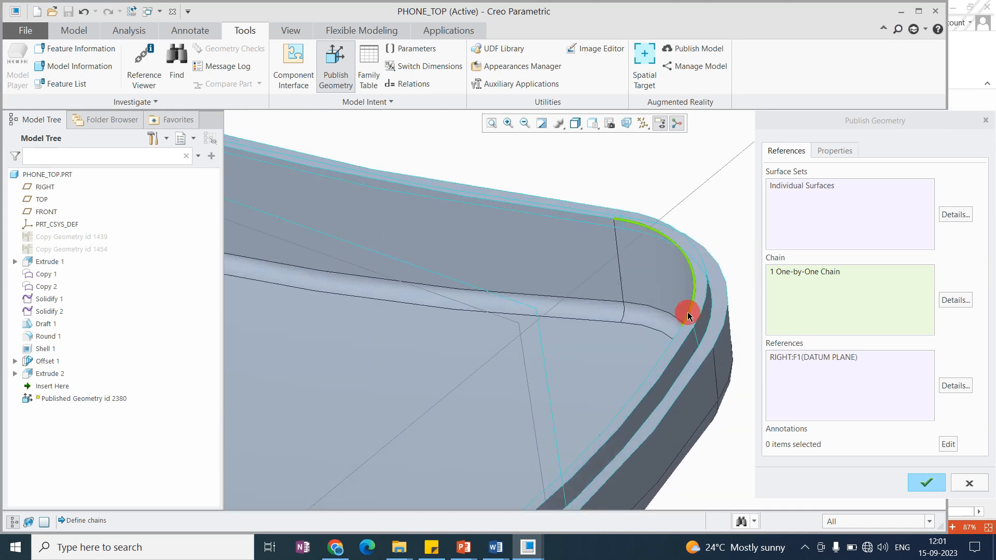
Step: Add the inner rim edges along the far end, the adjoining corner and the straight long side to the chains
left_click(676, 340, "shift")
scroll(683, 307, "up", 3)
middle_click_drag(627, 357, 489, 338)
left_click(590, 349, "shift")
left_click(484, 336, "ctrl")
scroll(568, 397, "up", 3)
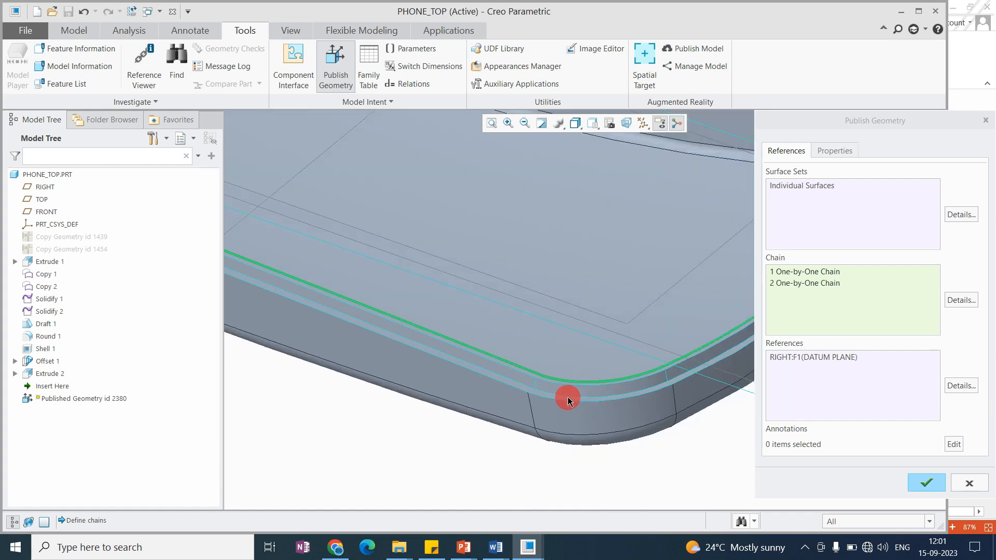
Step: Add the inner rim edges around the elliptical-hole end and along the curved long side as further one-by-one chains
scroll(390, 323, "down", 2)
scroll(390, 323, "down", 4)
left_click(404, 267, "ctrl")
left_click(408, 237, "ctrl")
scroll(415, 315, "up", 5)
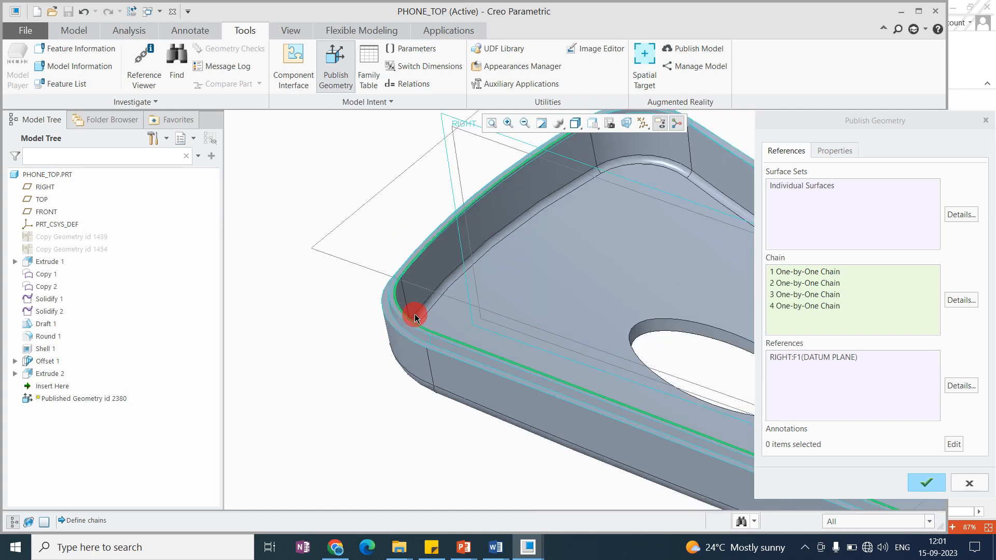
scroll(474, 273, "down", 2)
scroll(487, 239, "down", 3)
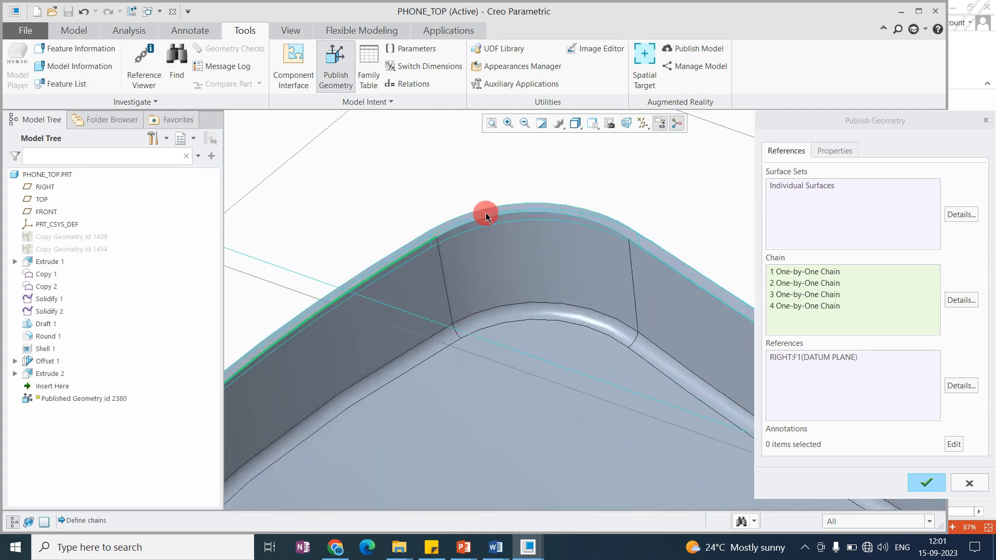
left_click(486, 217, "ctrl")
left_click(668, 265, "ctrl")
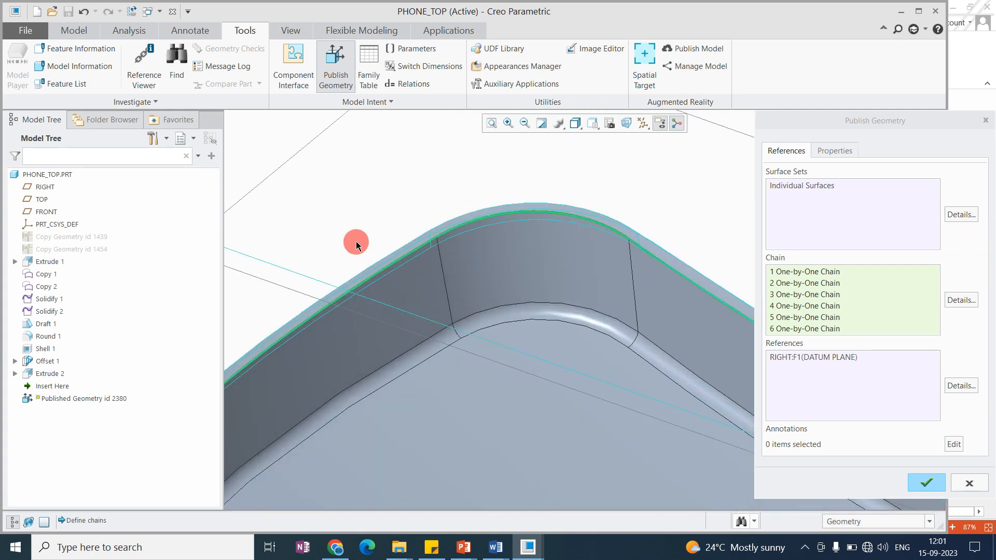
Step: Remove all one-by-one chains from the published geometry's chain collection
scroll(358, 240, "up", 5)
scroll(600, 318, "down", 5)
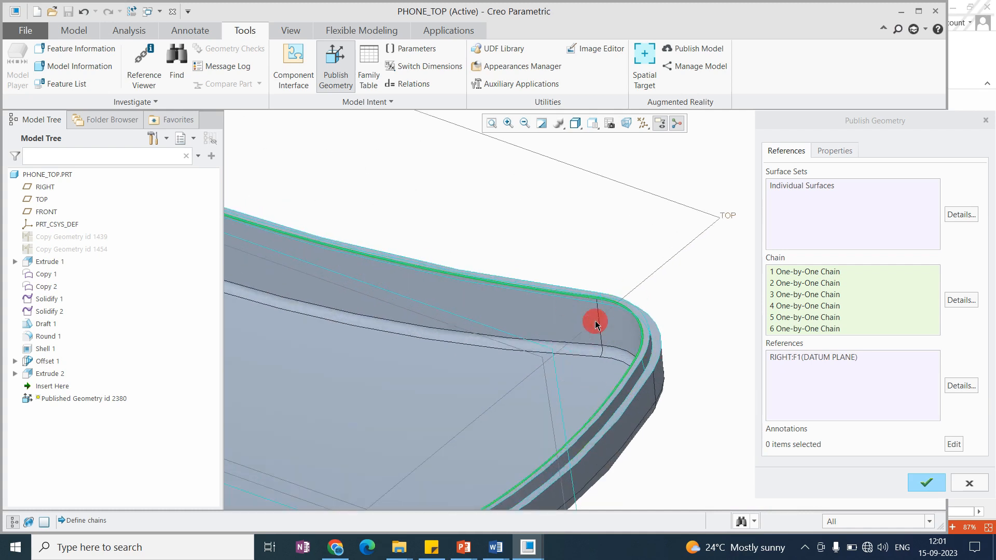
scroll(607, 337, "up", 5)
scroll(630, 344, "down", 5)
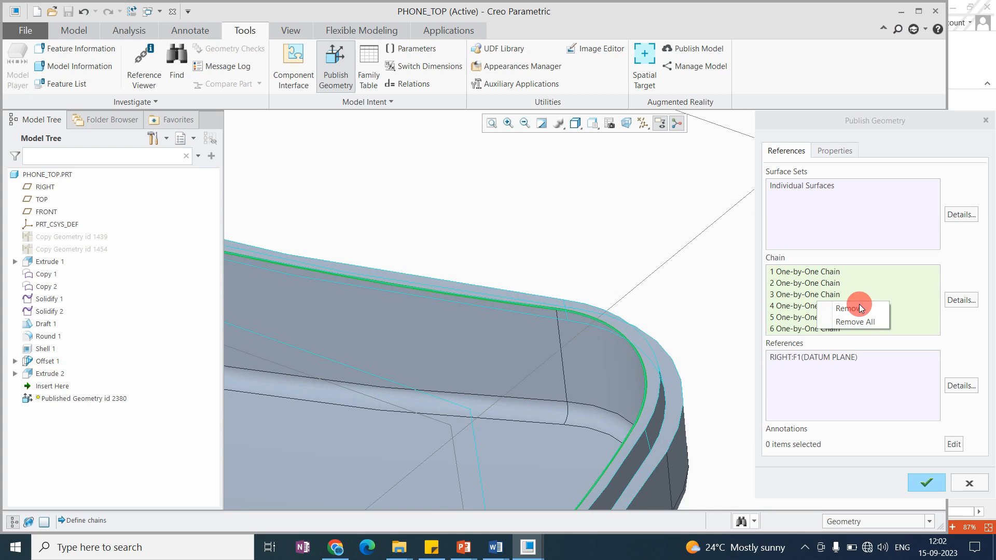
left_click(855, 322)
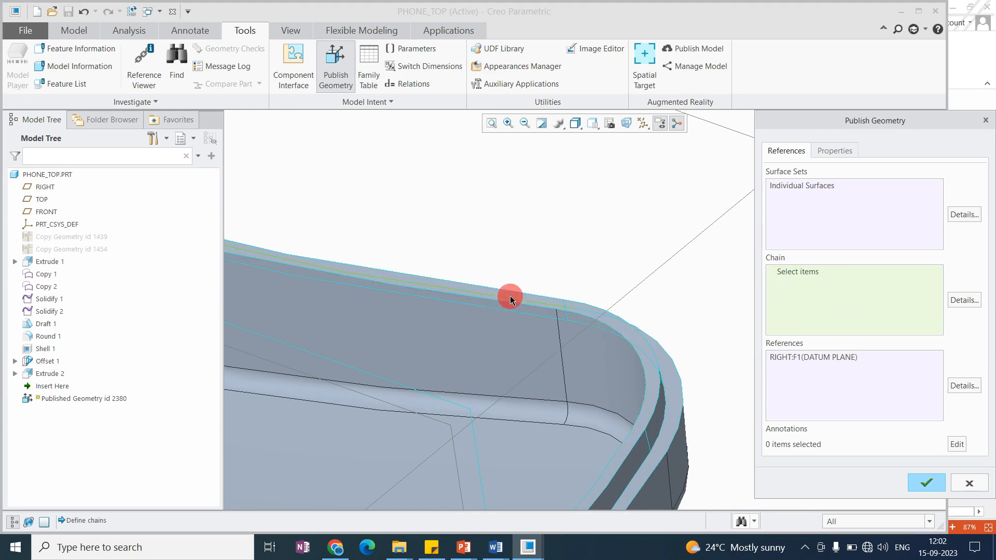
Step: Collect the inner rim edge as a rule-based Tangent chain anchored on the long curved side edge
left_click(525, 308)
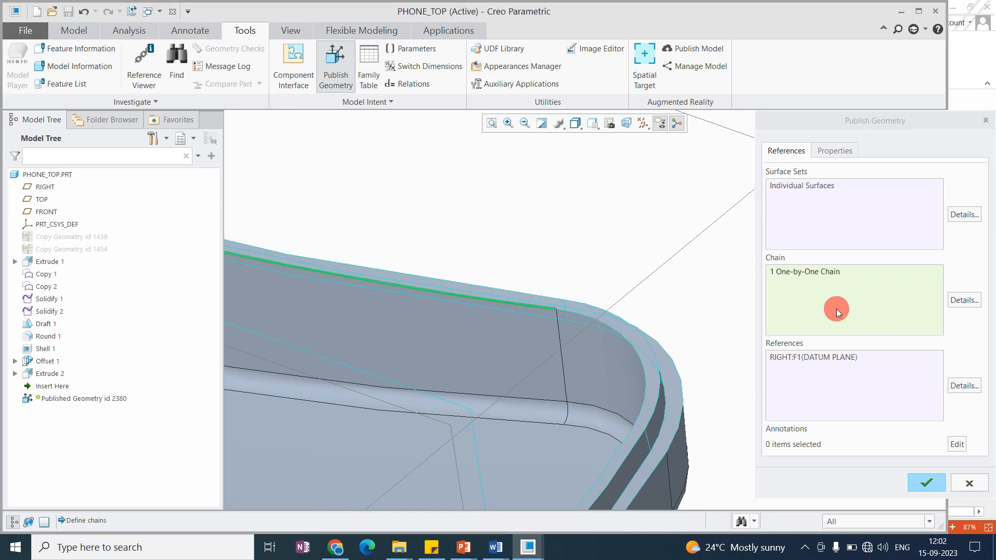
left_click(969, 300)
left_click(879, 149)
scroll(705, 287, "up", 5)
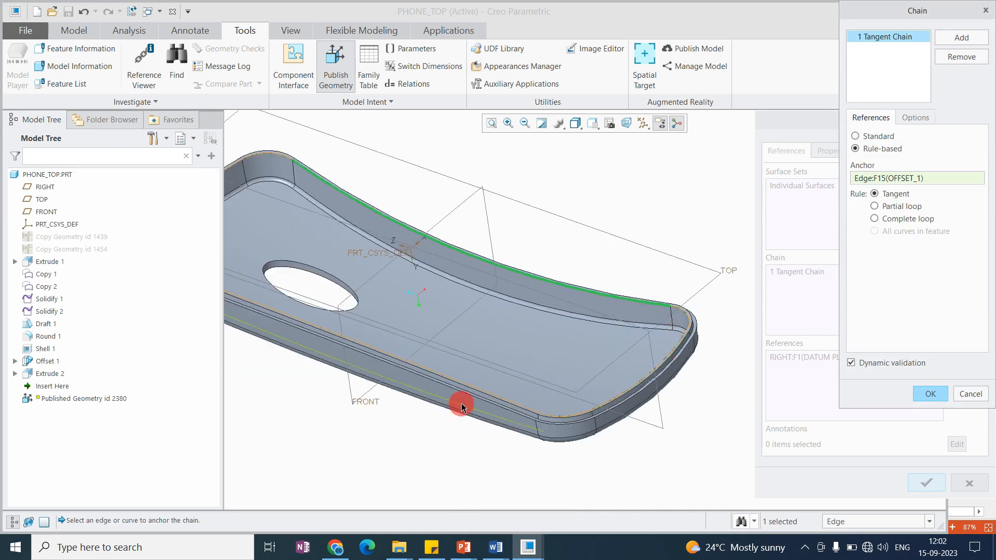
scroll(446, 244, "down", 5)
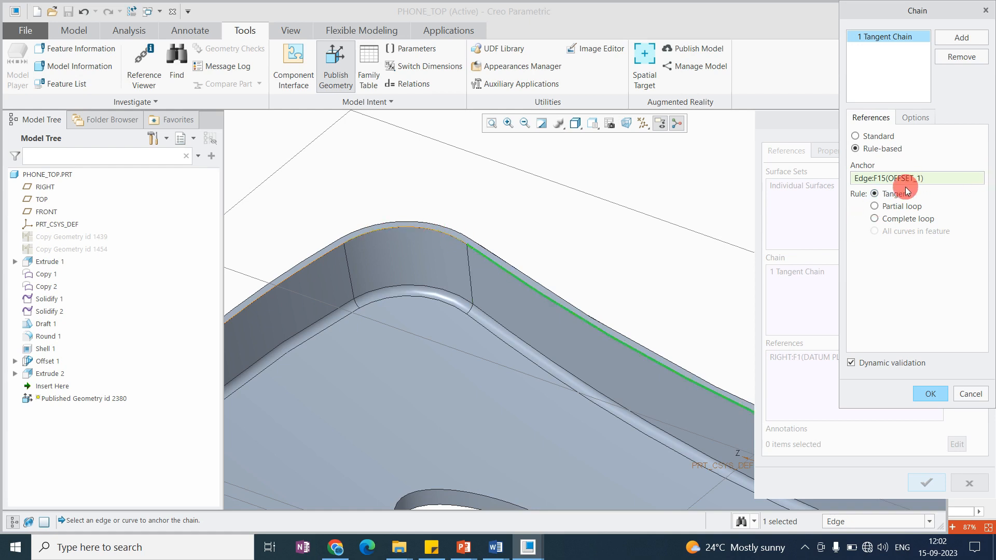
scroll(571, 263, "up", 5)
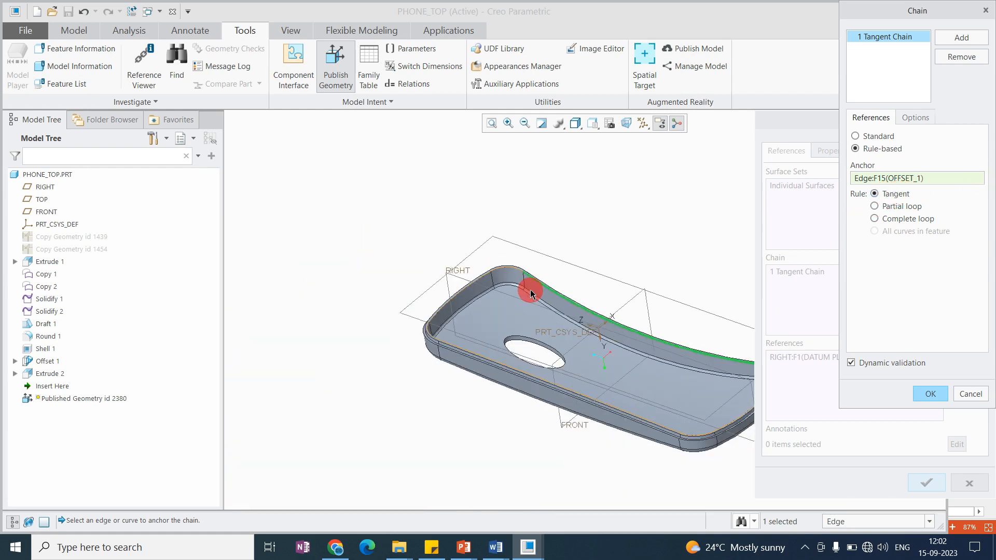
scroll(658, 269, "up", 3)
scroll(708, 269, "down", 3)
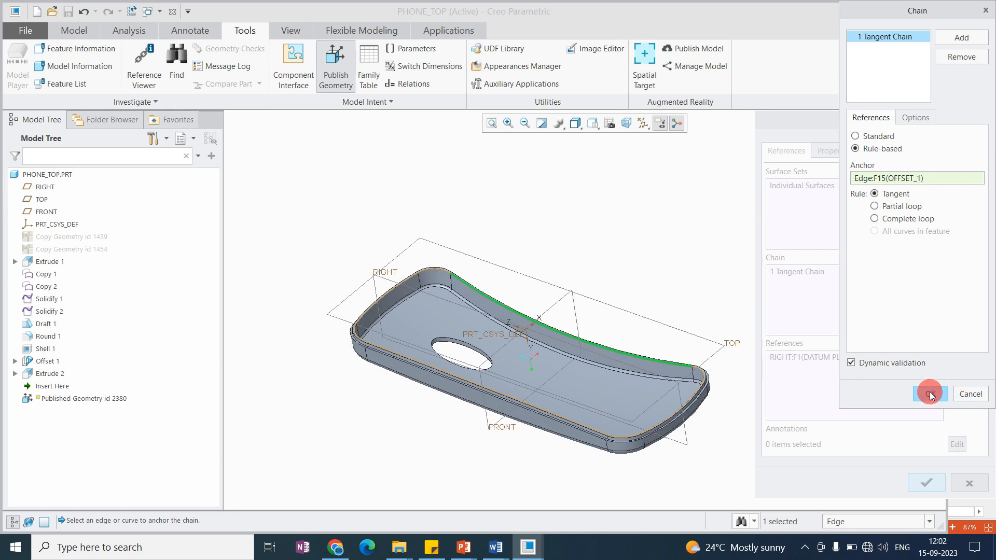
left_click(930, 393)
Step: Review the tangent chain, the individual rim surfaces and the RIGHT datum plane collected for the published geometry
left_click(836, 300)
scroll(561, 366, "down", 4)
scroll(607, 356, "up", 5)
scroll(615, 359, "down", 2)
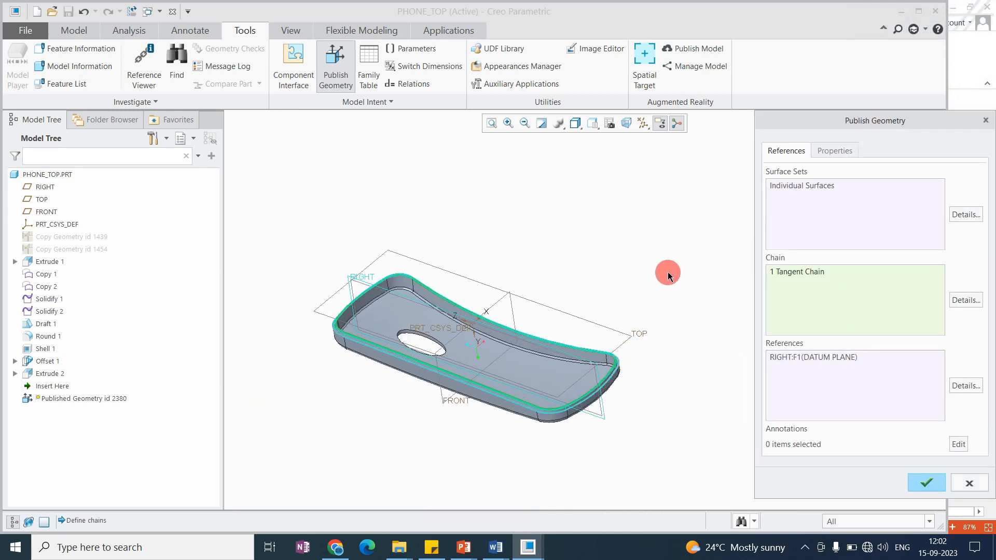
left_click(788, 191)
scroll(594, 369, "down", 3)
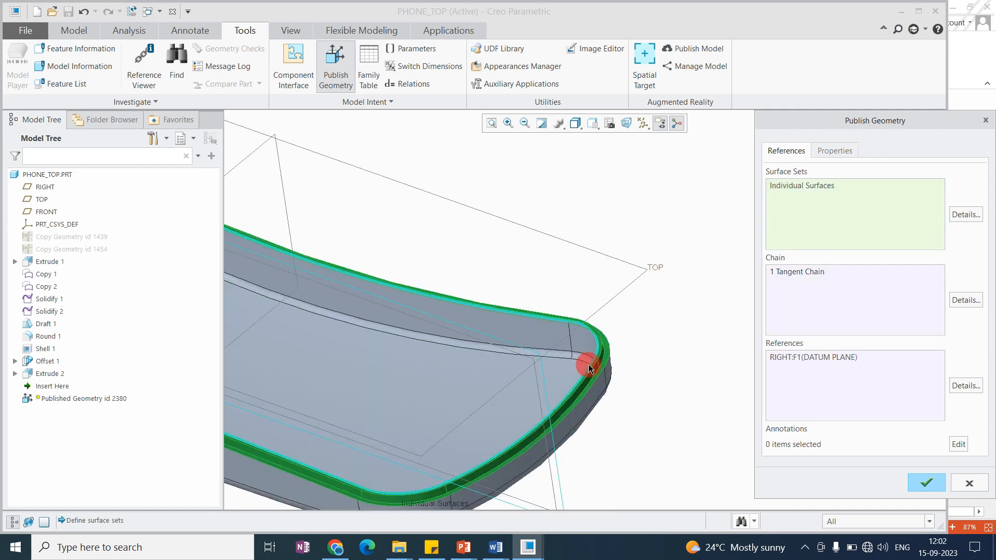
scroll(592, 363, "down", 3)
left_click(625, 375)
left_click(808, 273)
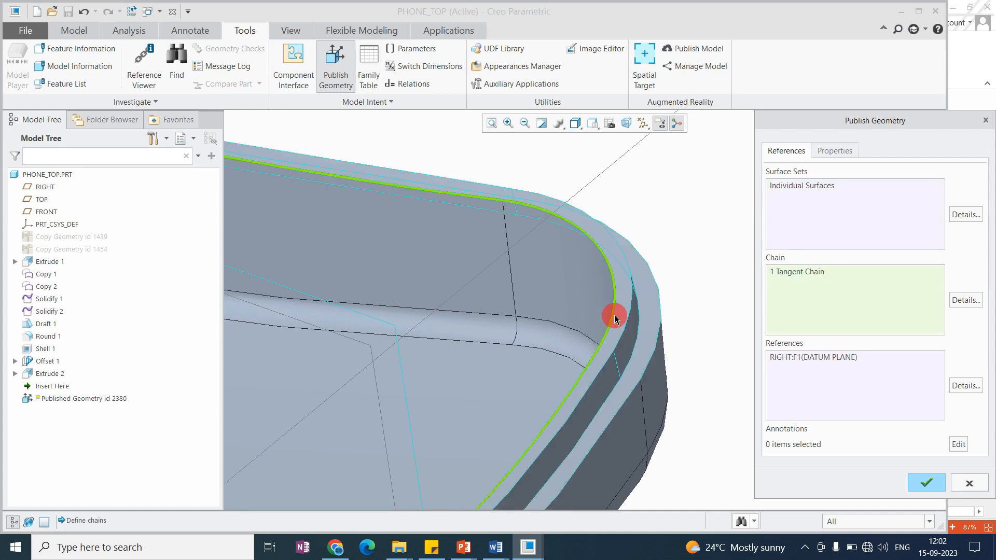
left_click(788, 357)
scroll(623, 360, "up", 5)
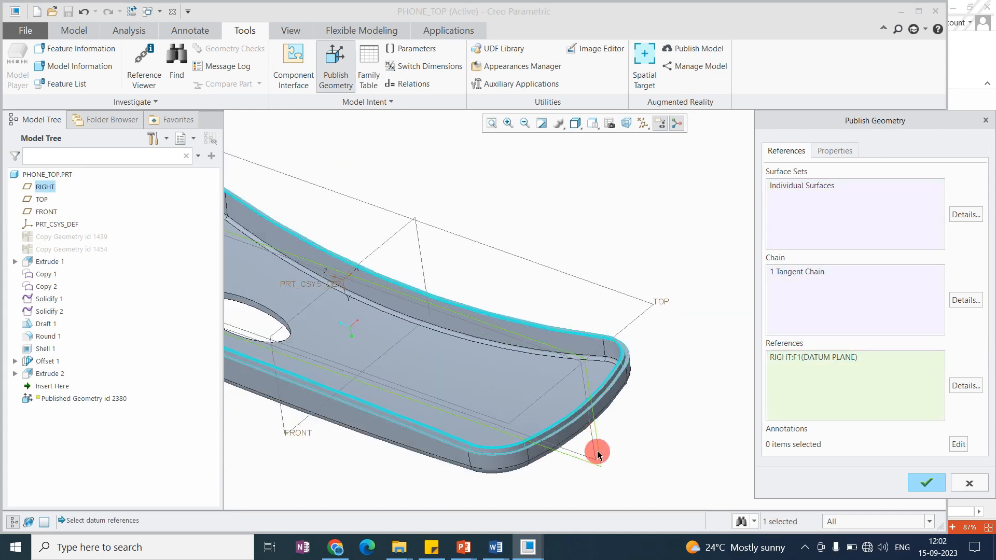
scroll(618, 312, "up", 4)
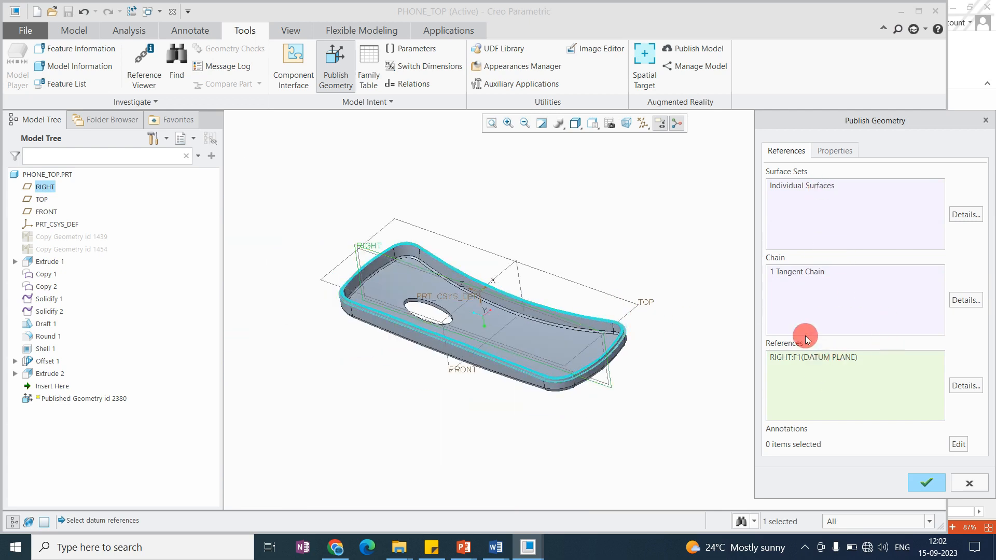
scroll(498, 280, "down", 3)
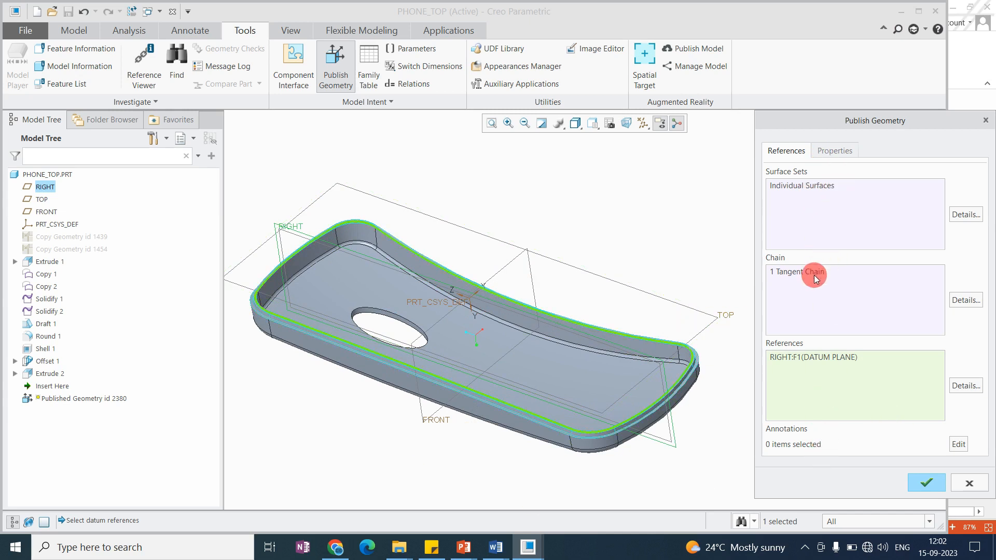
Step: Complete the Publish Geometry feature and maximize the part window
left_click(919, 483)
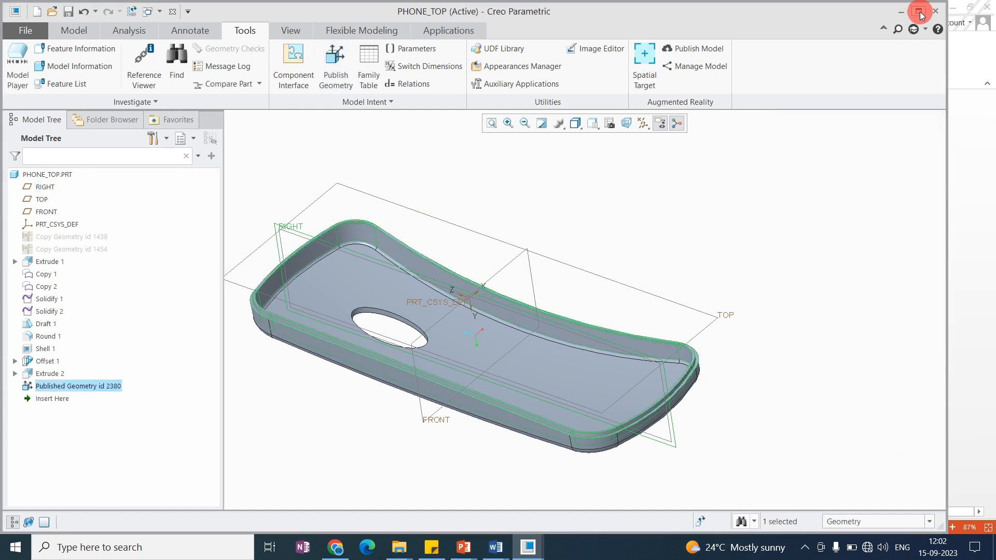
left_click(919, 12)
scroll(535, 307, "down", 3)
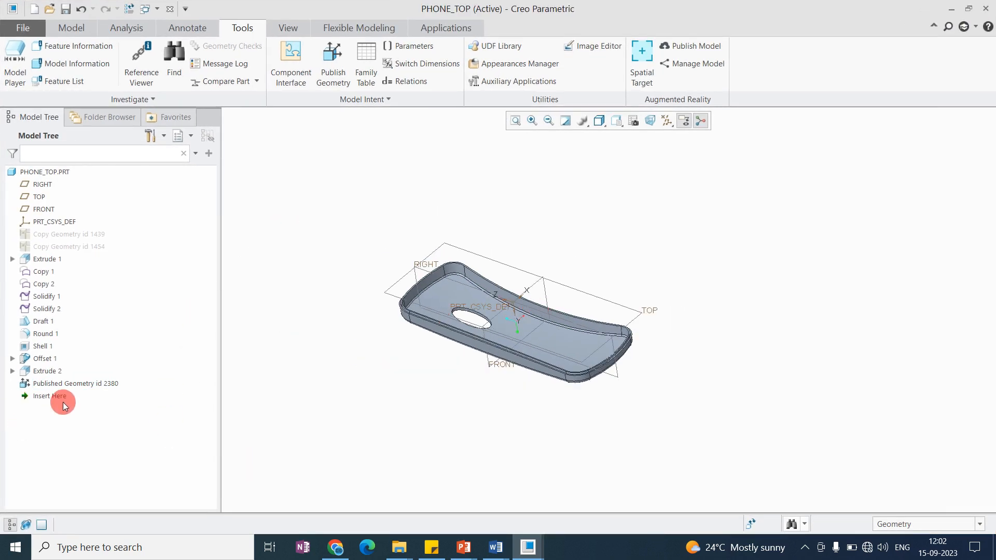
left_click(45, 388)
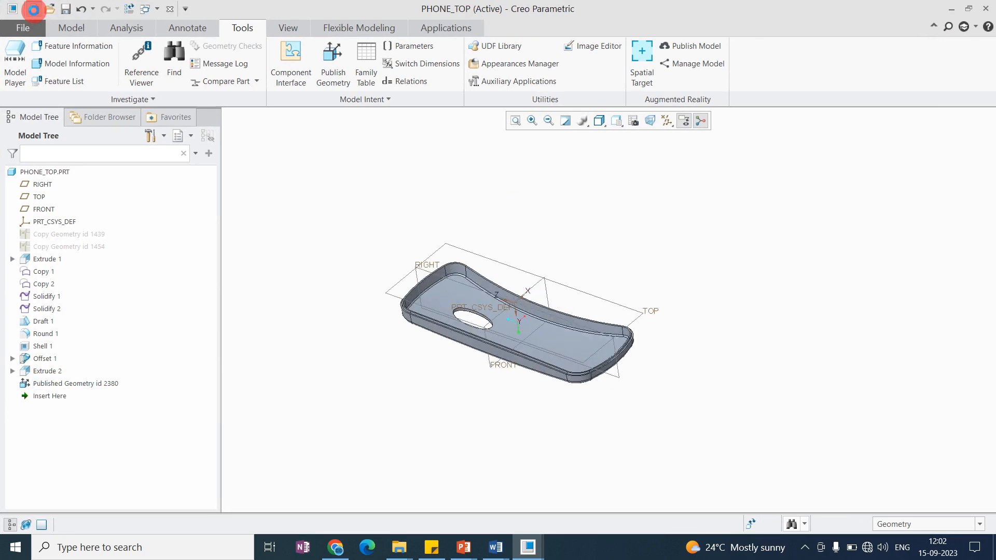
Step: Create a solid part named phone_bottom_01, with the same common name, from the mmns_part_solid template instead of the default
left_click(33, 9)
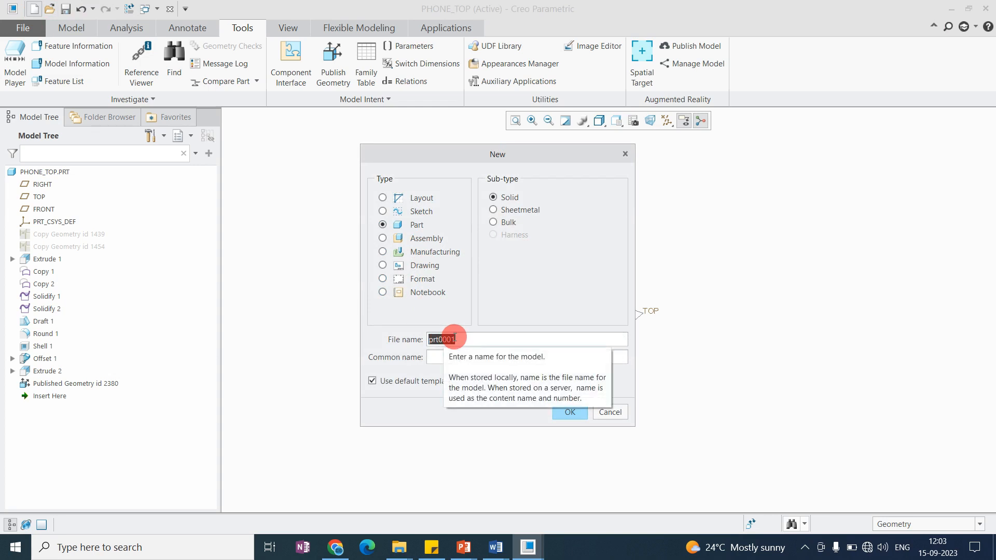
type("p")
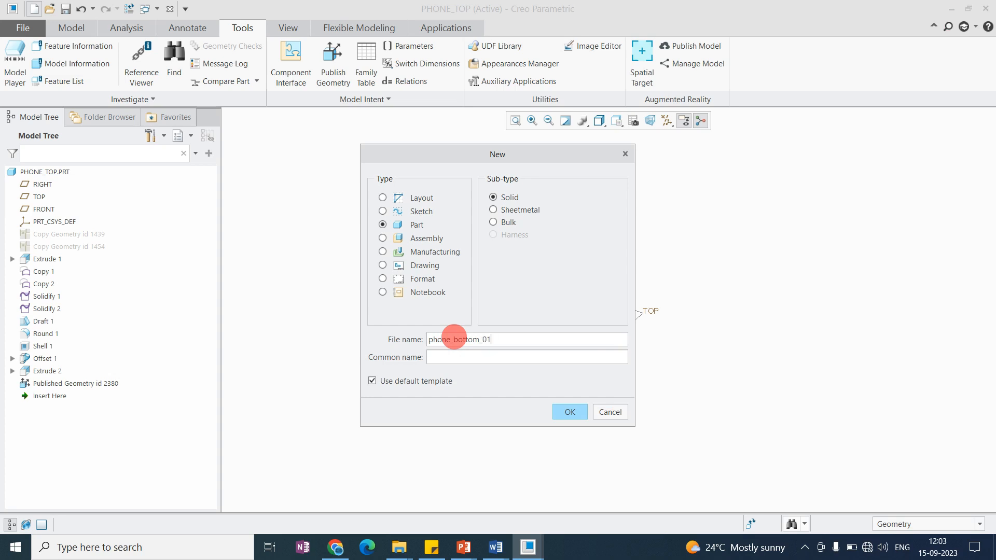
double_click(472, 340)
left_click(471, 359)
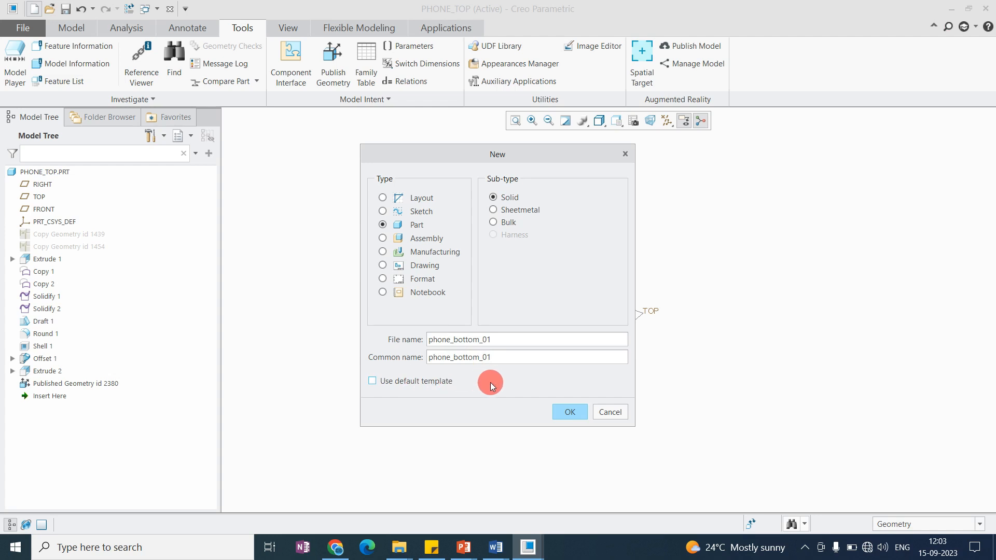
left_click(568, 412)
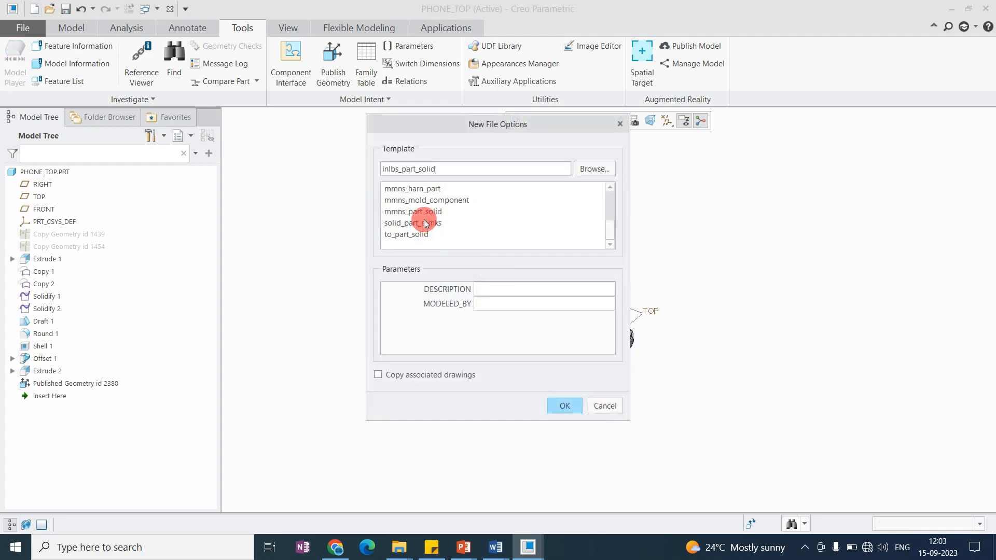
left_click(424, 216)
middle_click(276, 272)
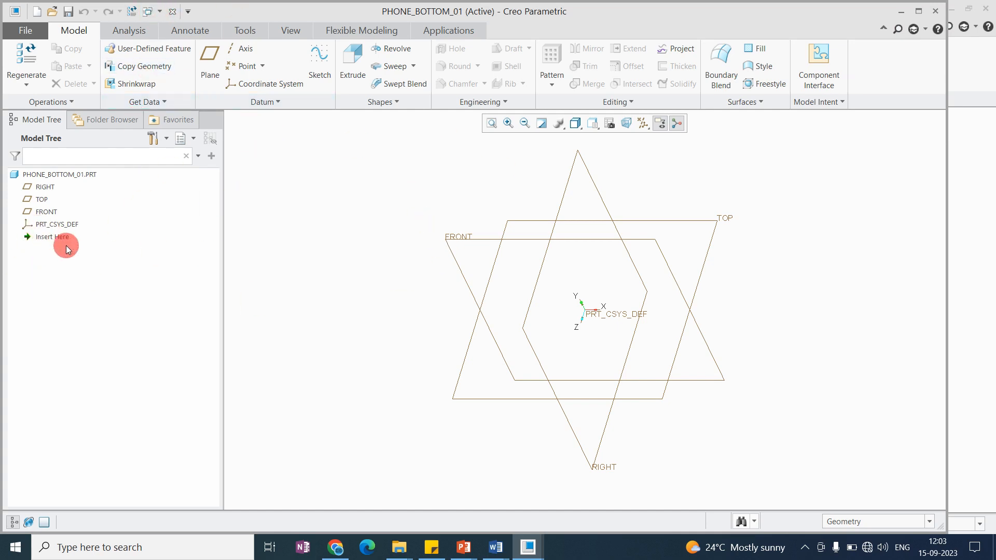
Step: Start a Copy Geometry feature in the new part and restrict its references to published geometry only
left_click(132, 68)
left_click(356, 69)
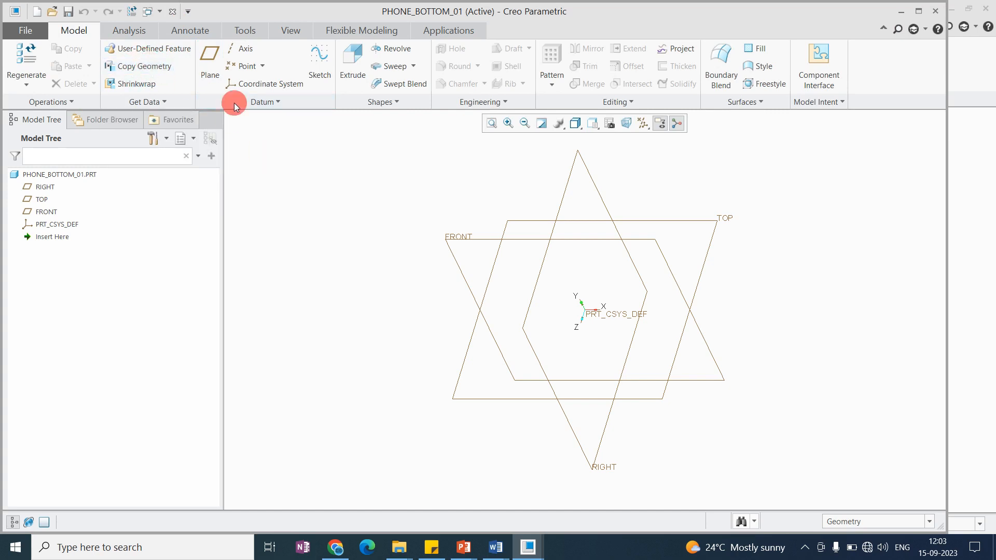
left_click(147, 67)
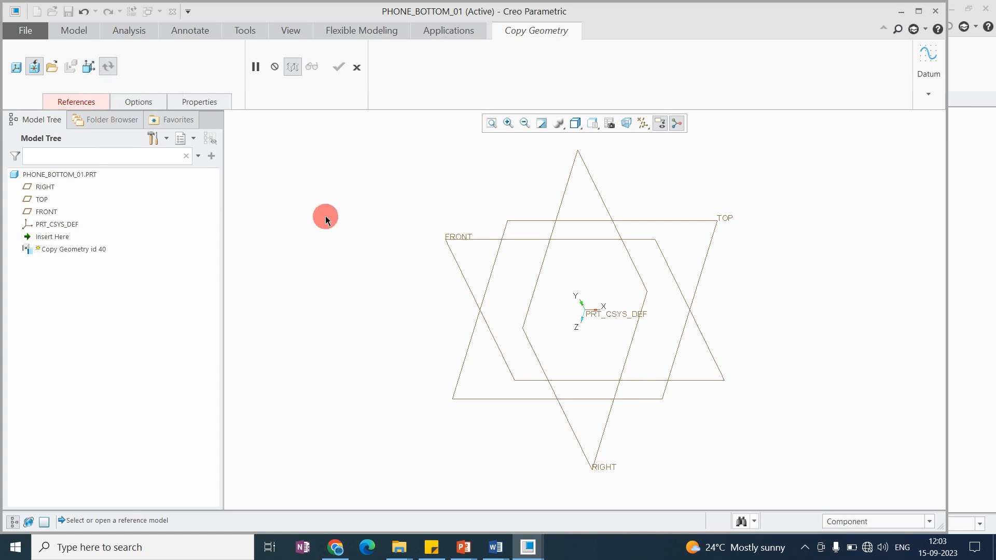
left_click(86, 102)
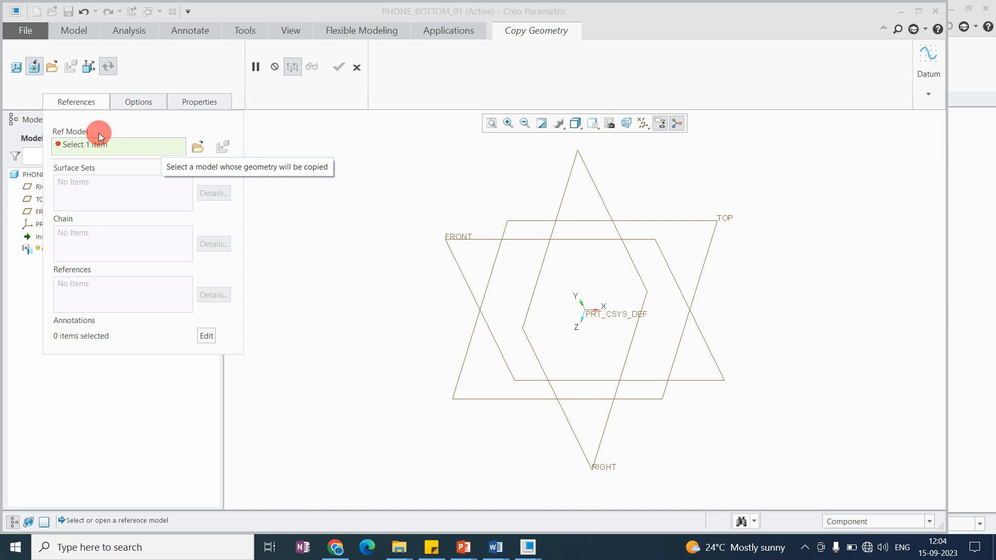
left_click(89, 68)
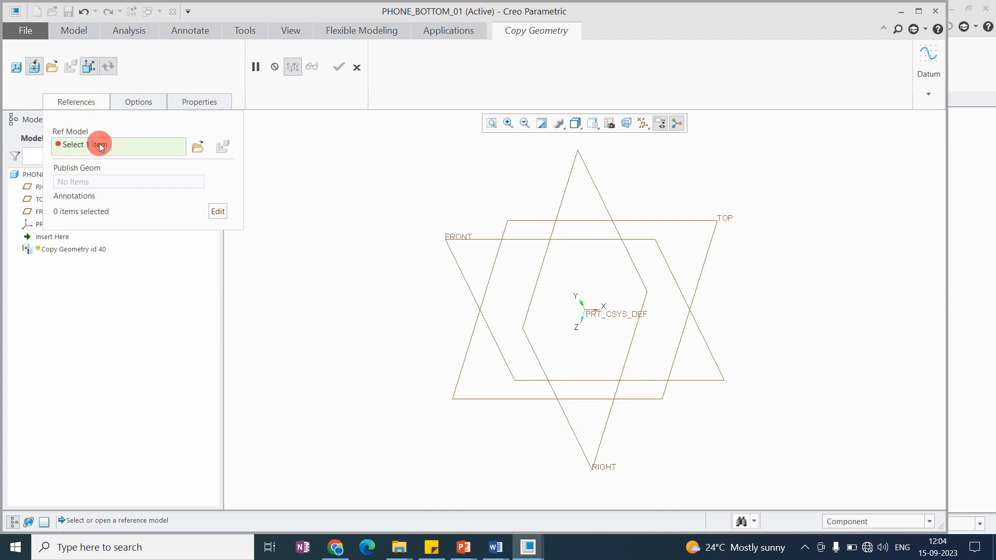
Step: Set the in-session phone_top.prt as the reference model with Default placement, and maximize the part window
left_click(198, 149)
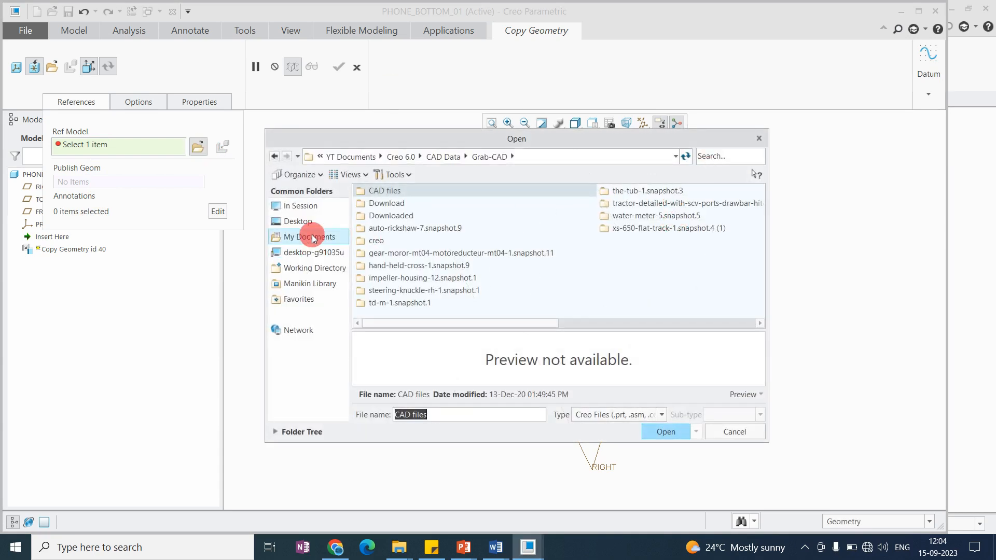
left_click(303, 207)
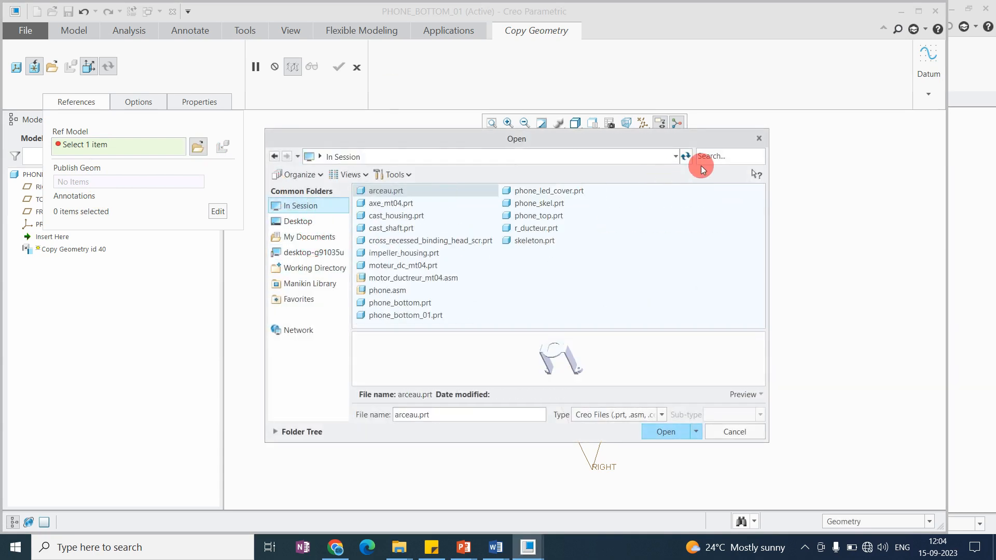
left_click(546, 221)
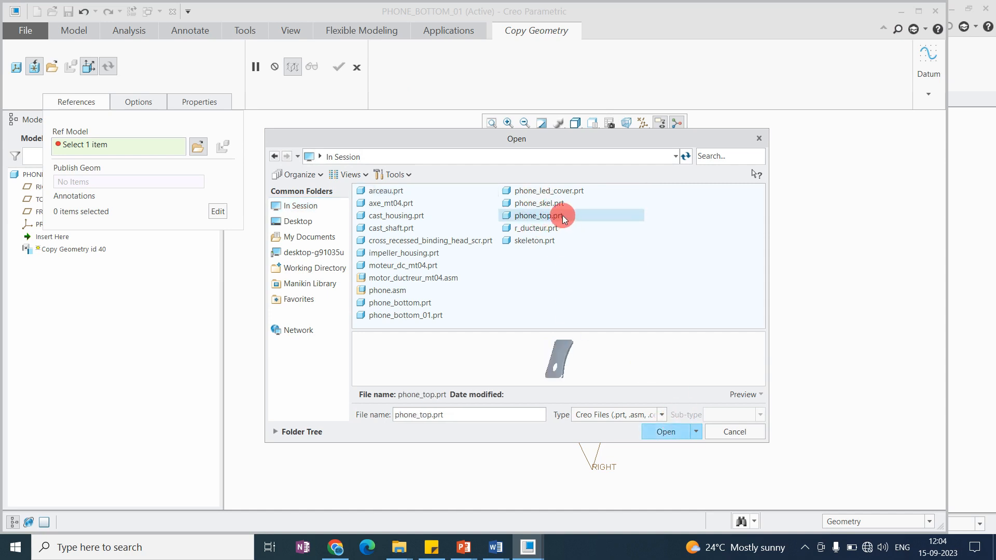
left_click(662, 433)
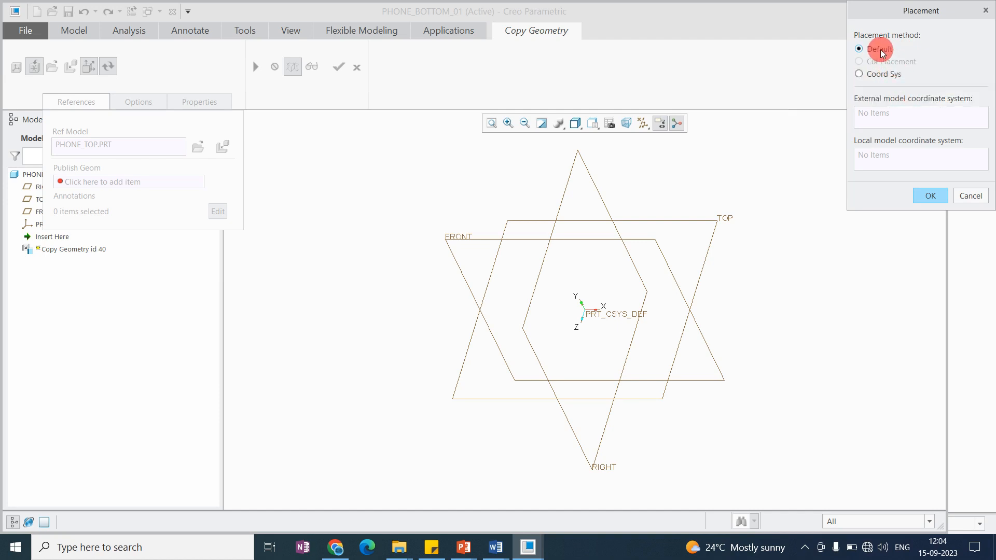
left_click(933, 196)
left_click(921, 13)
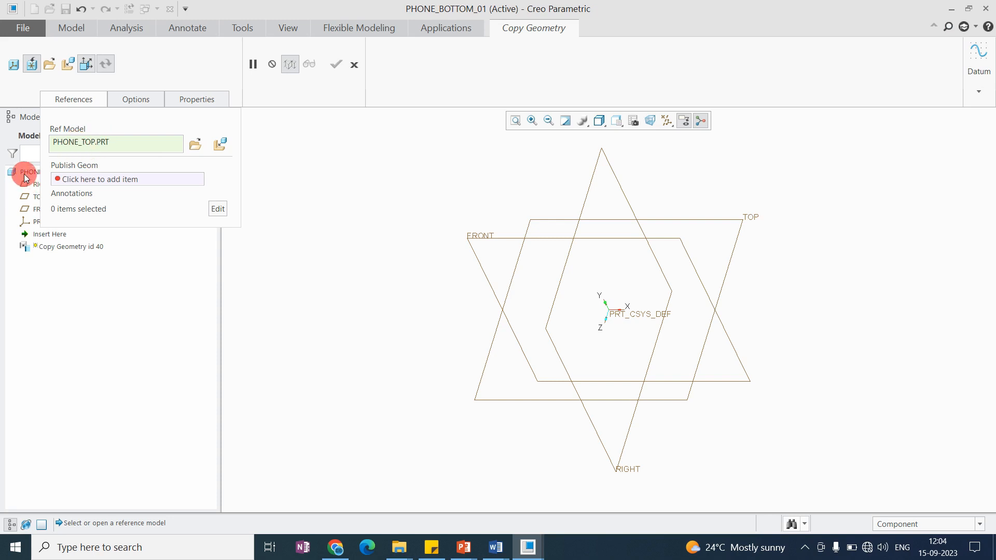
Step: Pick PHONE_TOP's published geometry feature as the geometry to copy and complete the Copy Geometry feature
left_click(89, 180)
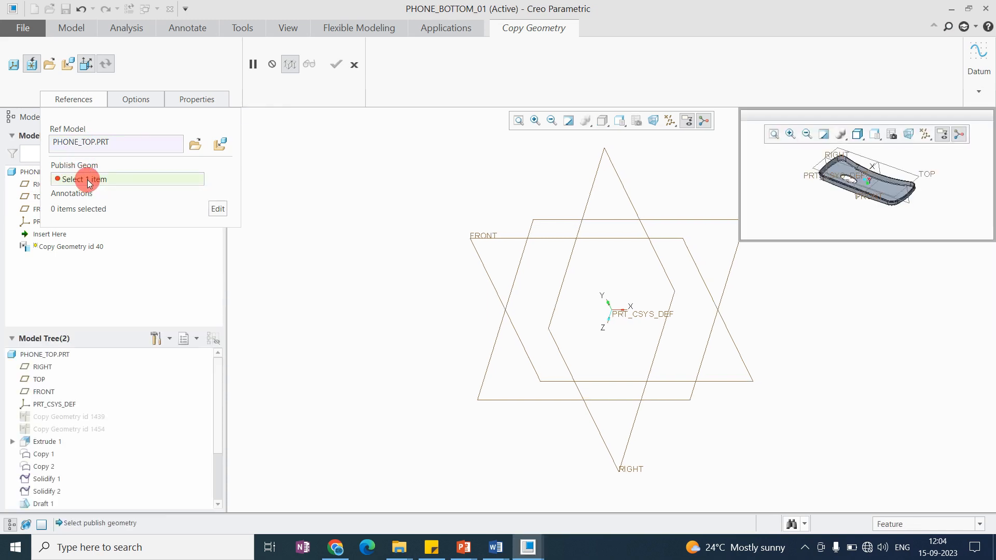
scroll(64, 449, "down", 2)
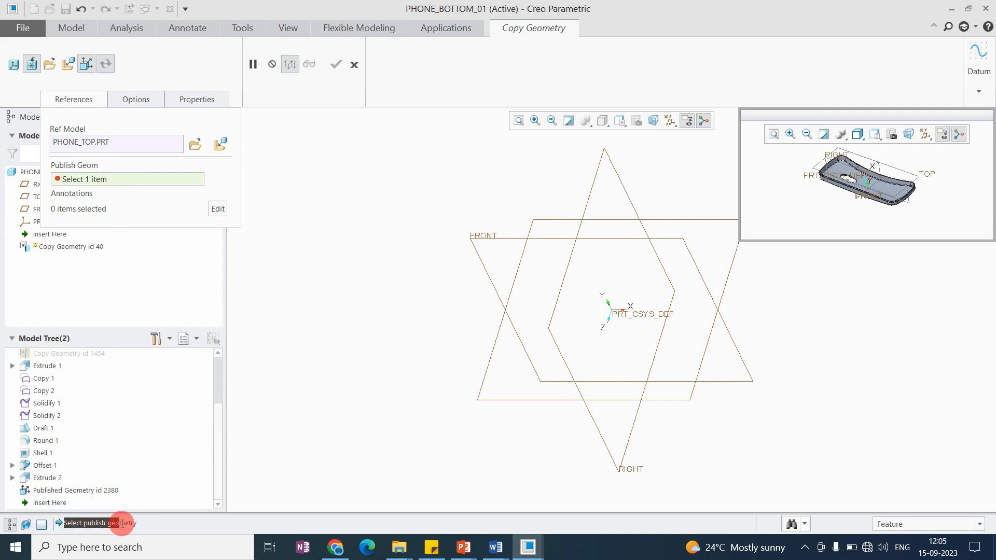
left_click(70, 491)
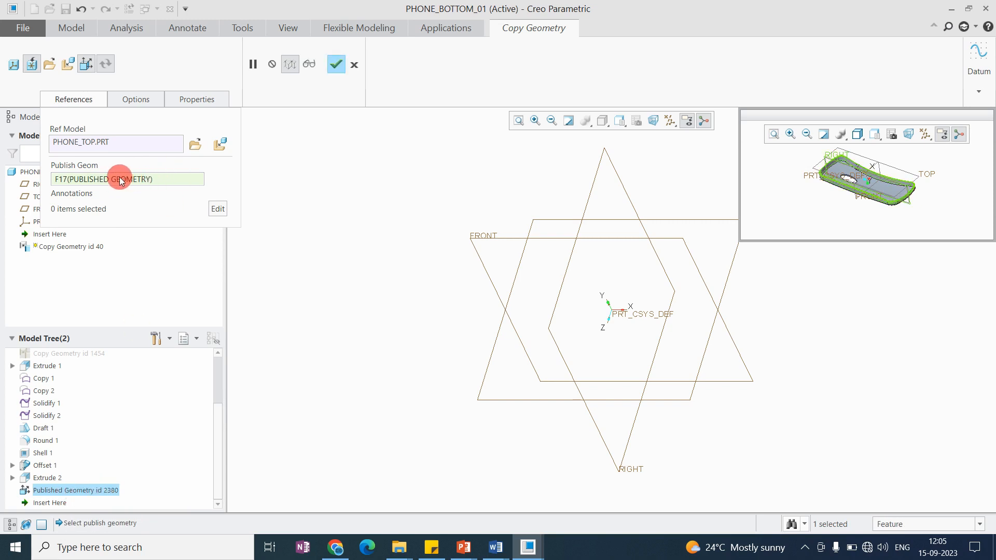
left_click(335, 66)
Step: Examine the copied rim lip surfaces along the long sides and at the corners from several angles
middle_click_drag(509, 359, 556, 325)
scroll(521, 247, "down", 5)
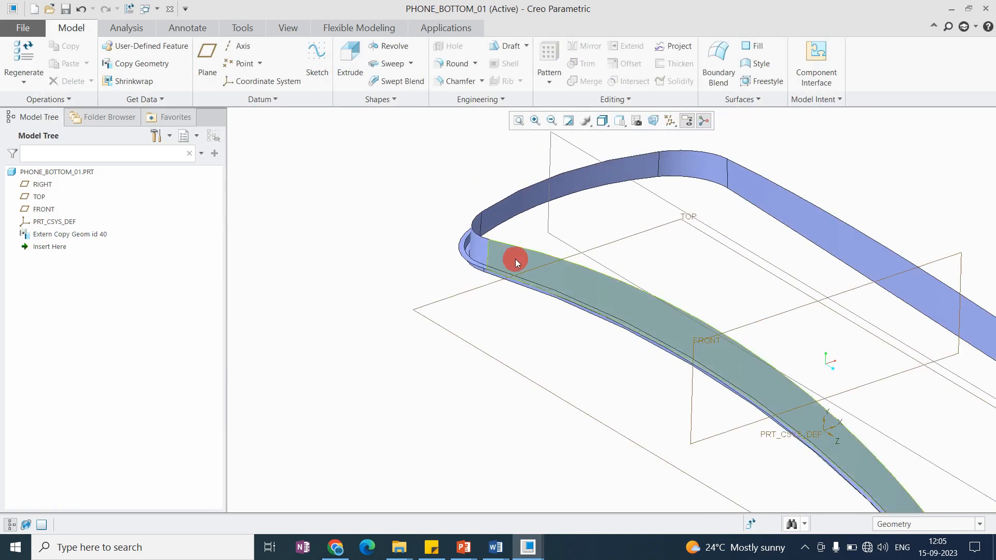
scroll(502, 256, "up", 5)
scroll(532, 262, "down", 4)
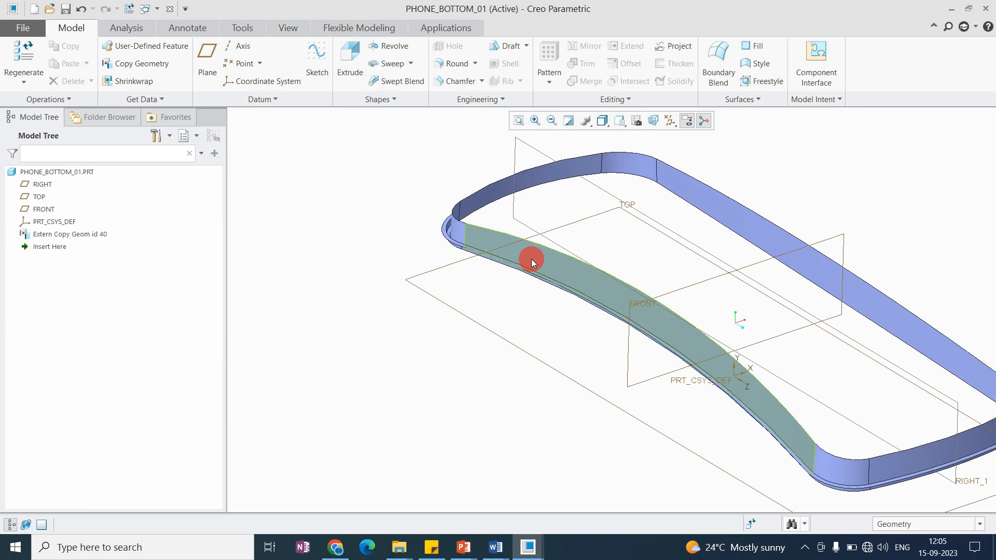
scroll(532, 260, "up", 5)
scroll(745, 334, "down", 6)
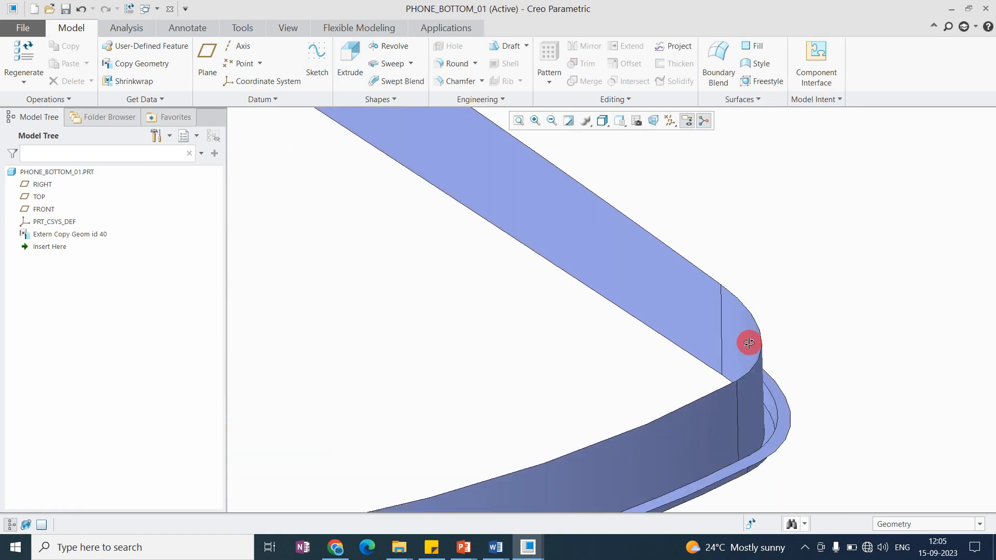
middle_click_drag(750, 343, 680, 433)
scroll(680, 433, "up", 8)
middle_click_drag(605, 471, 596, 414)
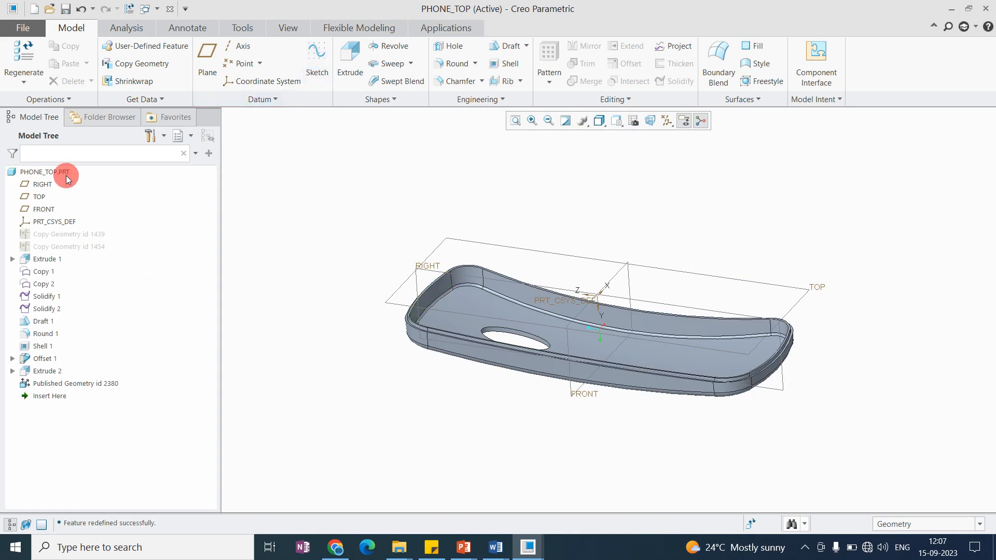
Step: Start a sketch on PHONE_TOP's TOP datum plane and orient the sketch plane parallel to the screen
left_click(323, 54)
left_click(531, 254)
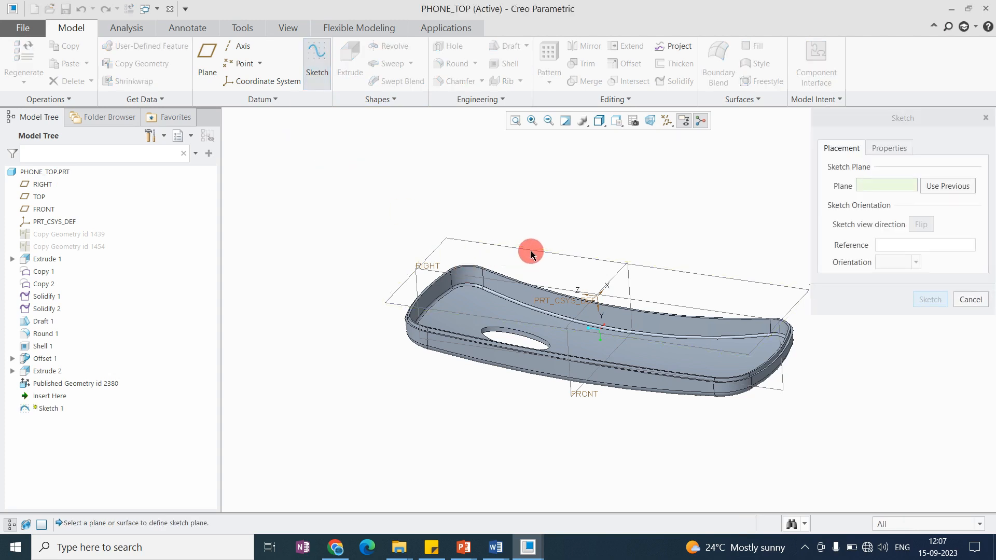
middle_click(542, 204)
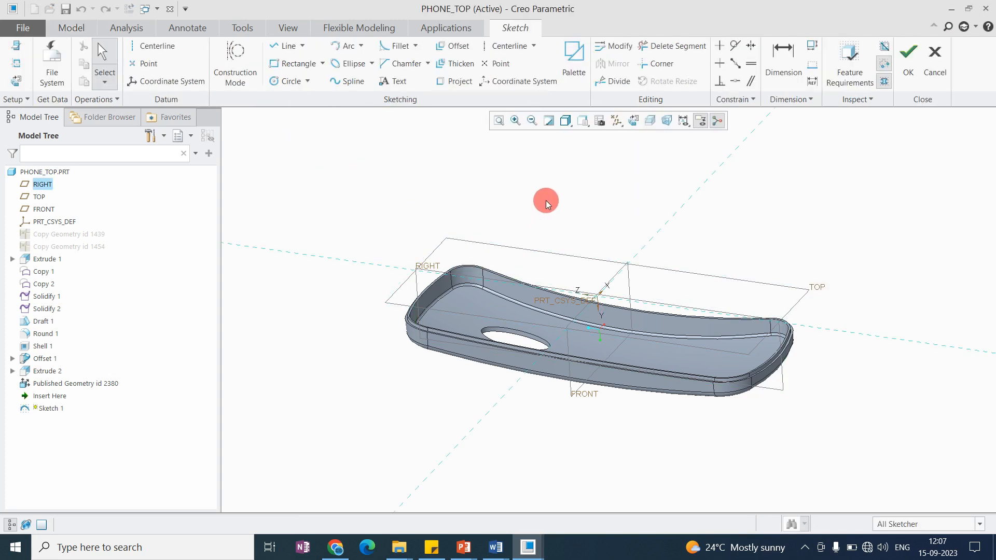
left_click(638, 121)
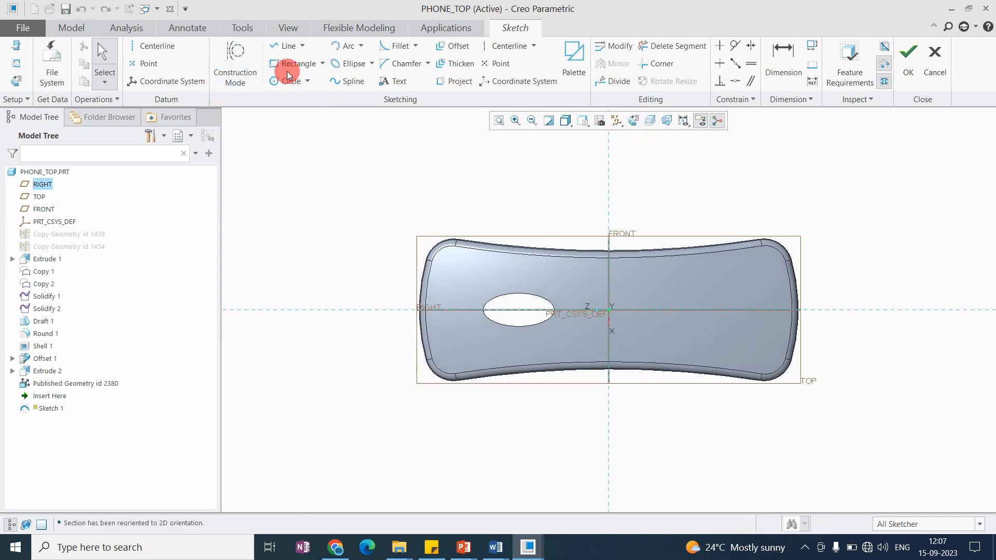
Step: Sketch two equal circles about 12.5 in diameter, about 38.5 from FRONT on either side of the RIGHT plane, and finish the sketch
left_click(271, 81)
left_click(700, 284)
left_click(703, 301)
left_click(700, 339)
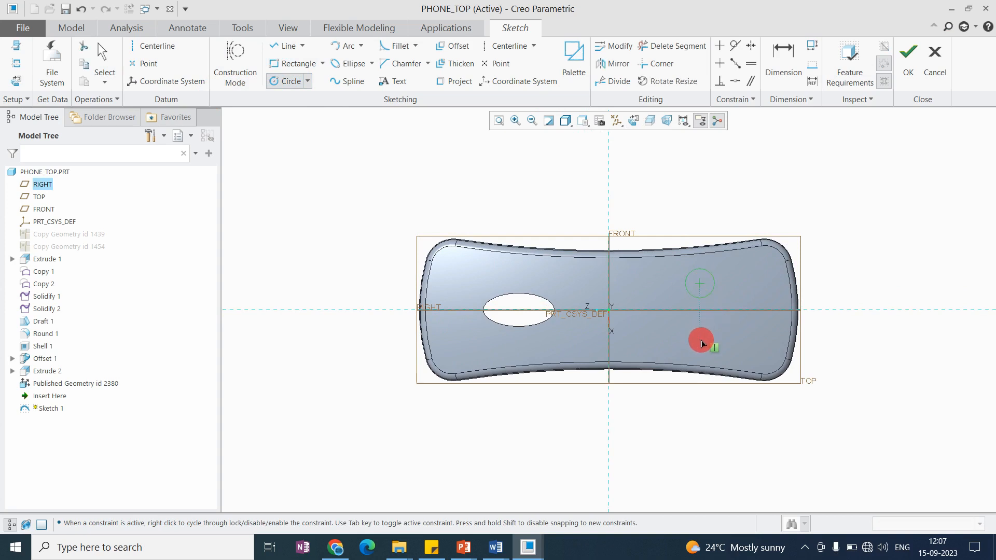
left_click(708, 356)
middle_click(746, 308)
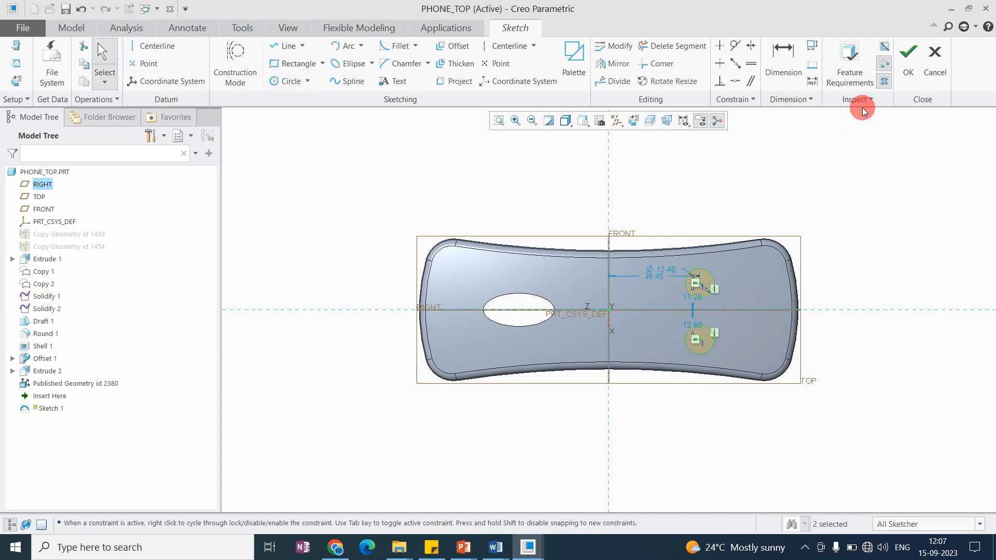
left_click(907, 73)
Step: Reorder the published geometry feature so that it comes after Sketch 1 in the model tree
middle_click_drag(693, 274, 715, 200)
left_click(729, 235)
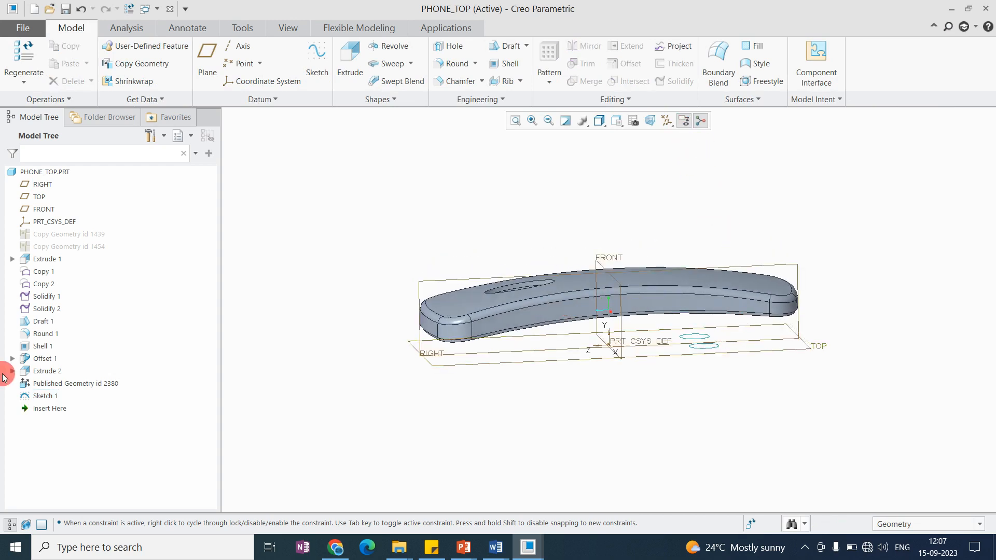
left_click(43, 396)
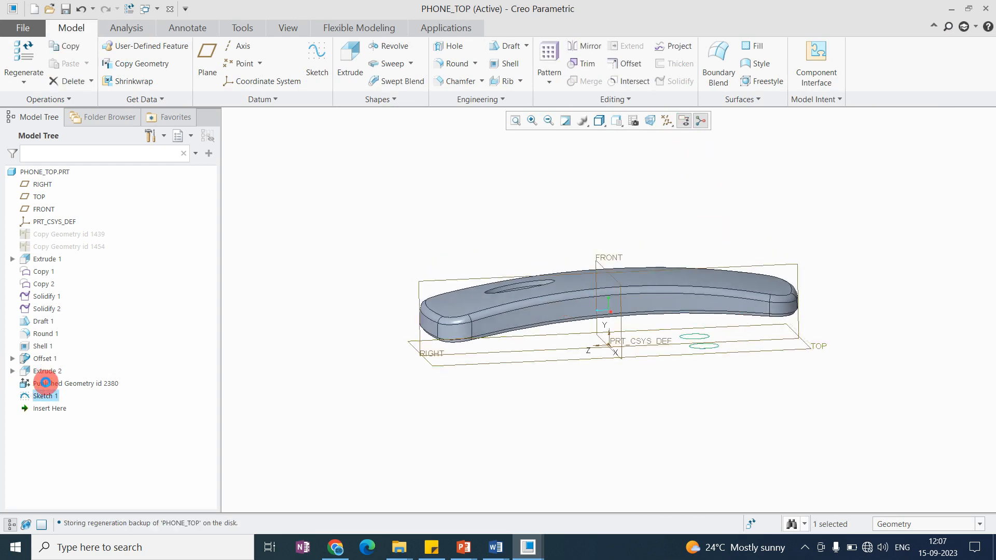
left_click_drag(46, 386, 47, 403)
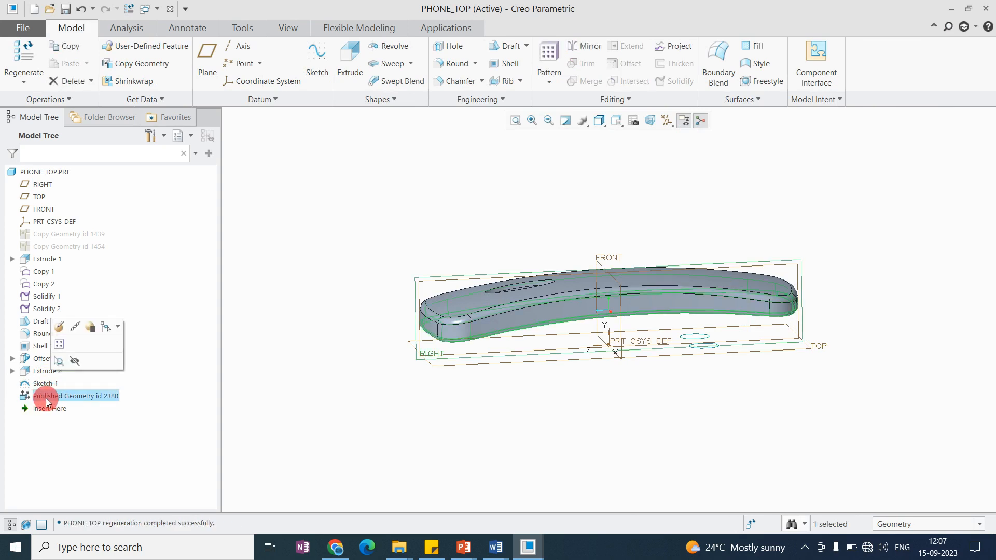
Step: Redefine the published geometry feature and remove the tangent chain of the rim's inner edge from its chain references
left_click(59, 327)
scroll(606, 319, "down", 2)
scroll(464, 261, "up", 5)
left_click(780, 283)
scroll(628, 274, "down", 3)
middle_click_drag(628, 274, 602, 177)
scroll(577, 230, "down", 5)
middle_click_drag(596, 250, 639, 252)
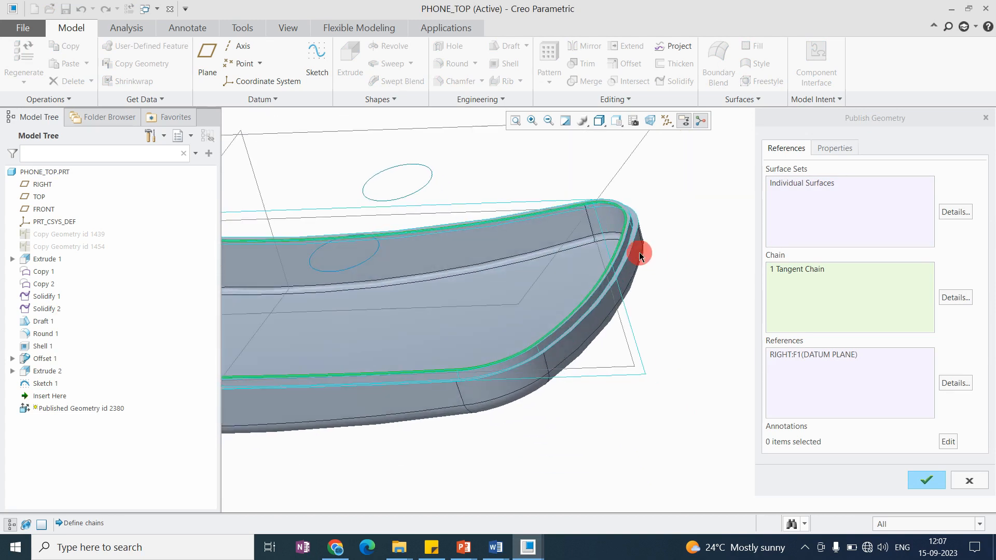
scroll(644, 256, "up", 4)
scroll(564, 244, "down", 3)
mouse_move(564, 244)
middle_mouse_down()
mouse_move(562, 225)
mouse_move(581, 238)
middle_mouse_up()
left_click(798, 281)
right_click(805, 272)
left_click(808, 274)
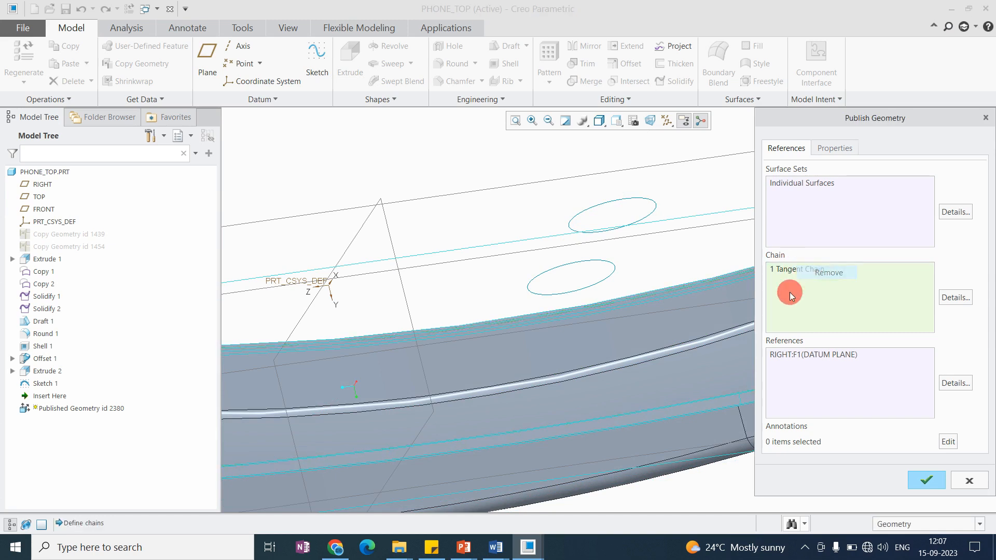
Step: Add the two sketched circles as separate one-by-one chains and complete the published geometry feature
left_click(606, 280)
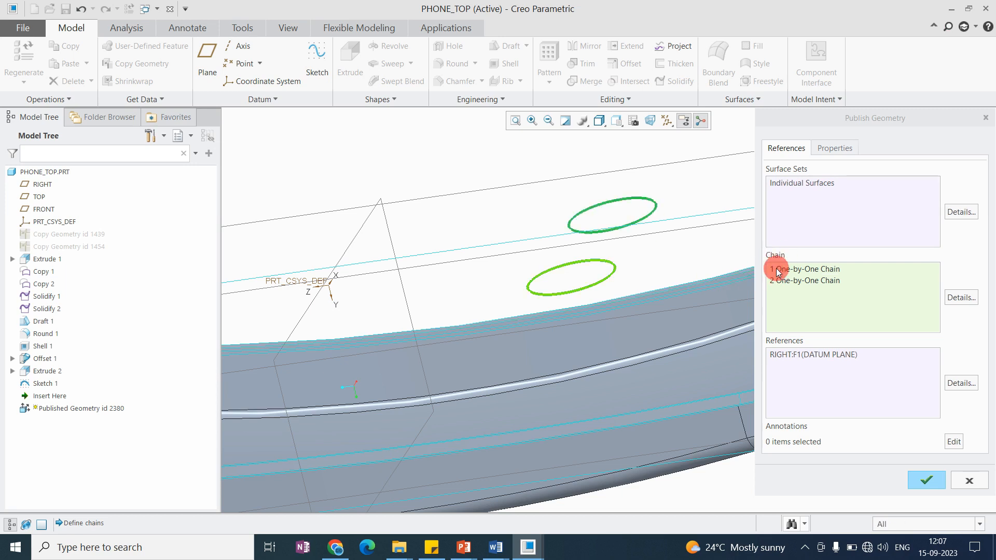
key("ctrl+d")
middle_click_drag(635, 314, 618, 282)
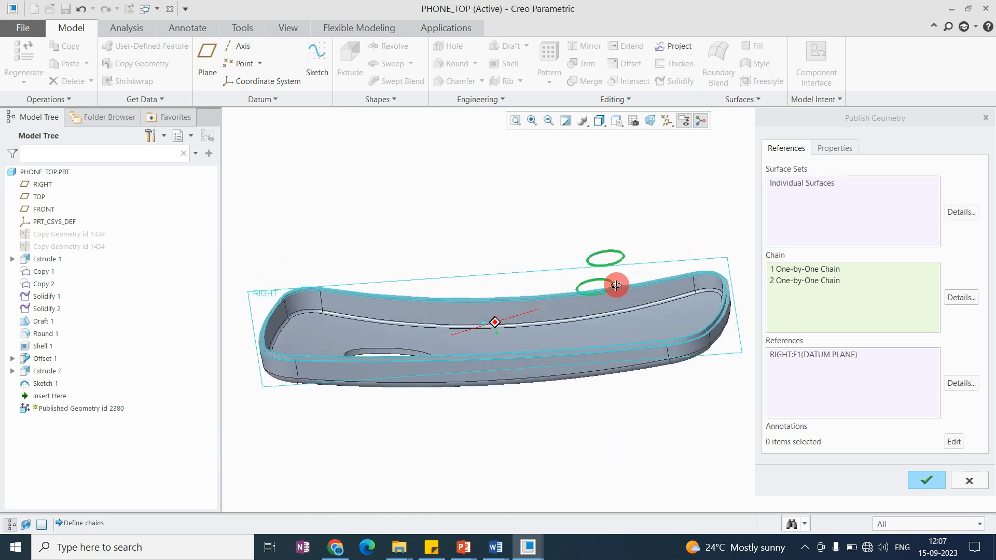
left_click(936, 478)
middle_click_drag(661, 254, 558, 408)
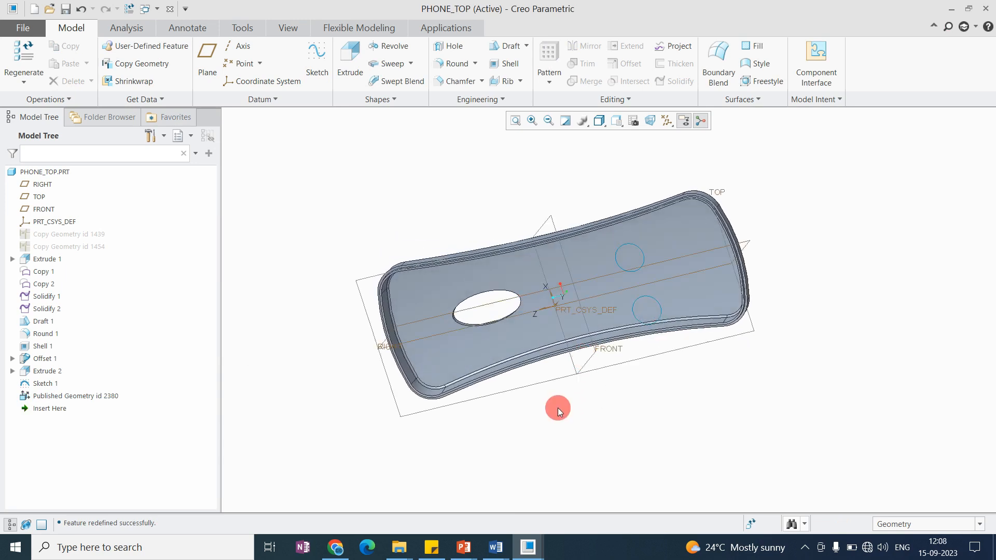
Step: Switch to PHONE_BOTTOM_01.PRT and regenerate it to update the external copied geometry with the two circles
left_click(145, 9)
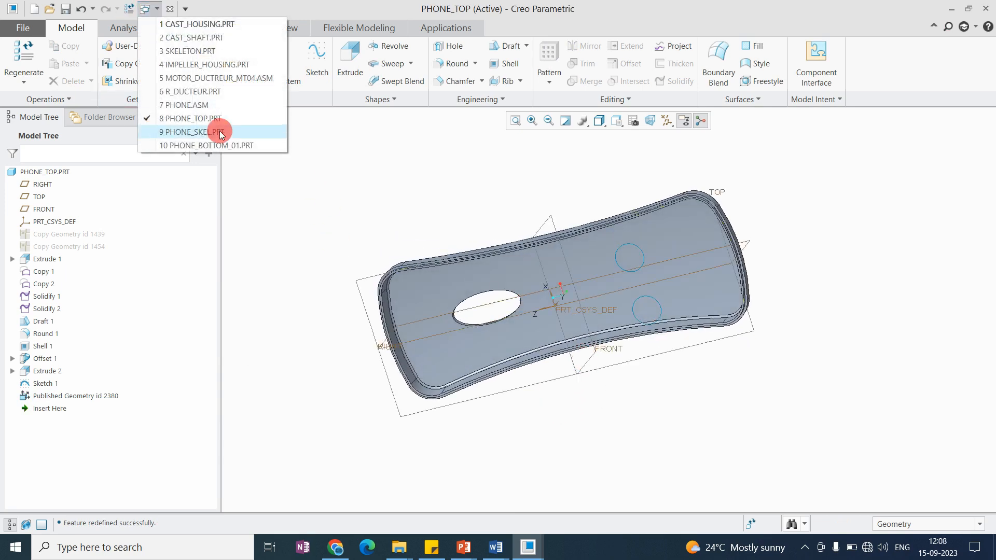
left_click(220, 146)
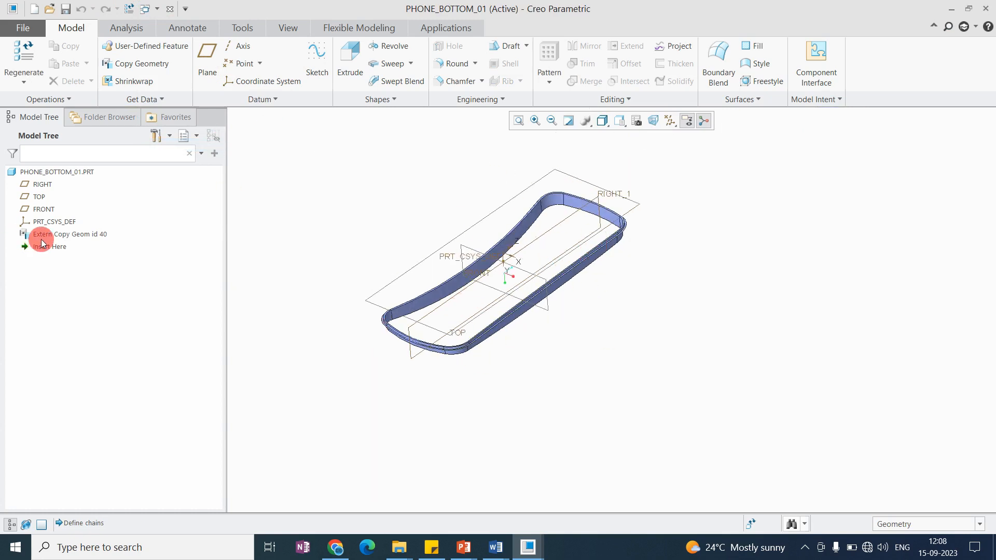
left_click(59, 236)
left_click(280, 222)
left_click(92, 240)
left_click(23, 52)
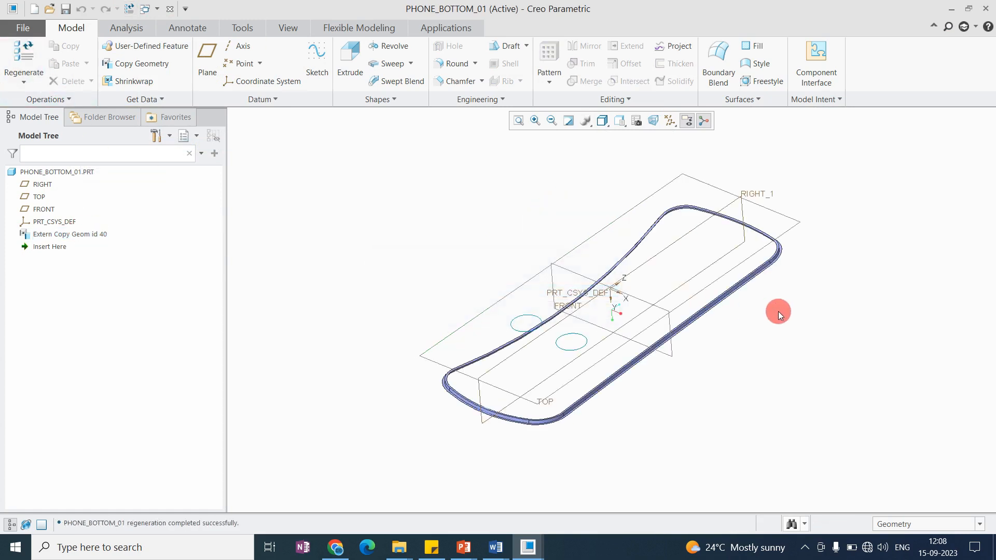
mouse_move(555, 363)
middle_mouse_down()
mouse_move(545, 325)
mouse_move(507, 365)
mouse_move(533, 313)
middle_mouse_up()
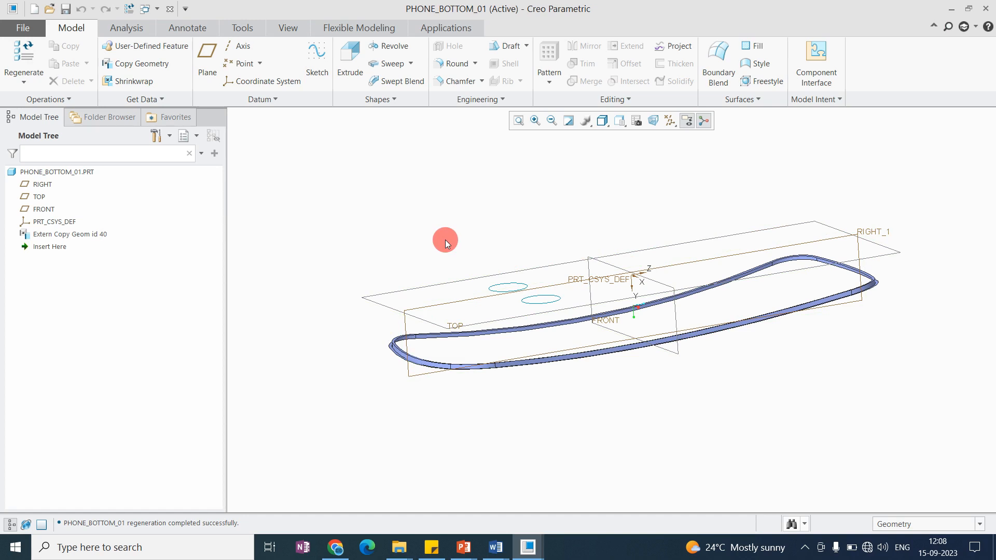
Step: Redefine the external Copy Geometry feature, turn off the published-geometry-only restriction and accept removing the published geometry references
left_click(62, 235)
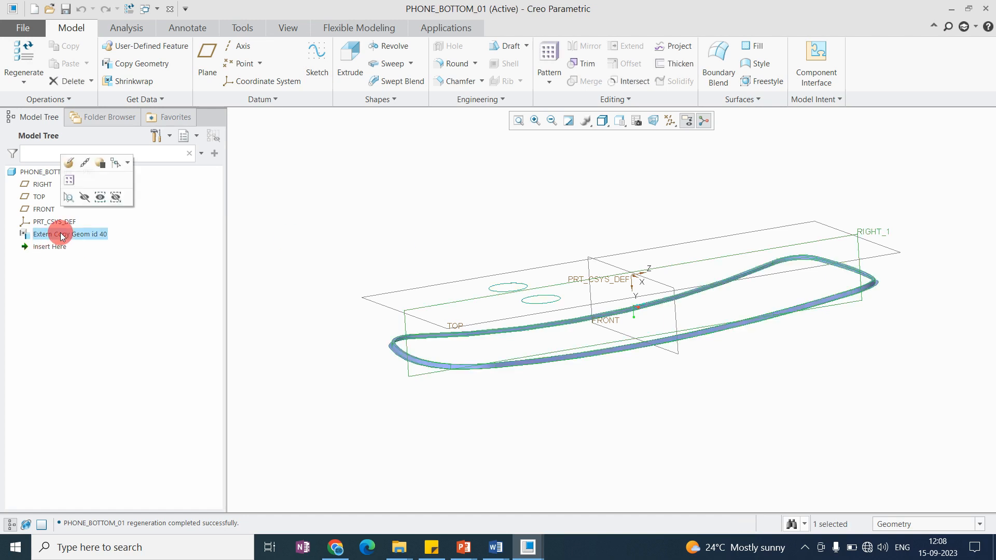
left_click(70, 181)
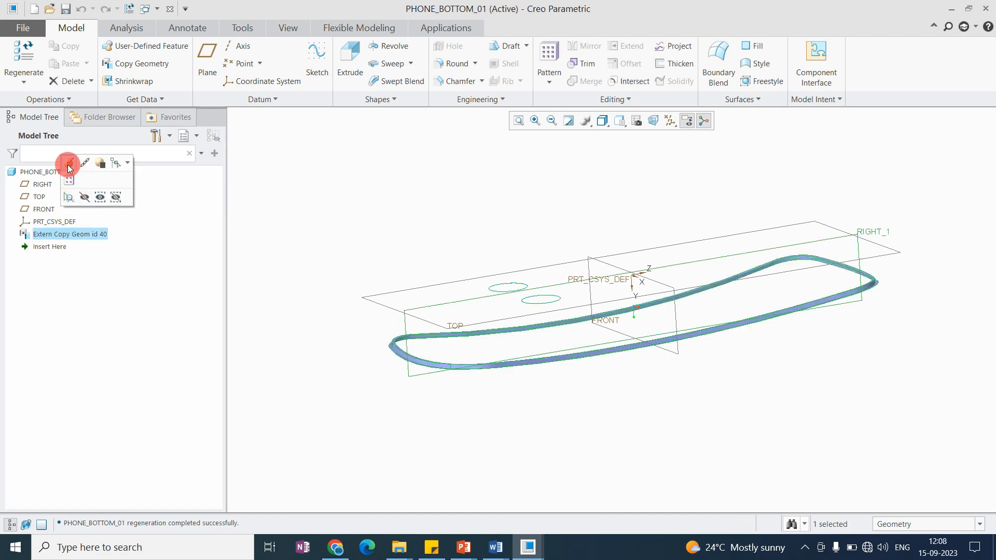
left_click(67, 164)
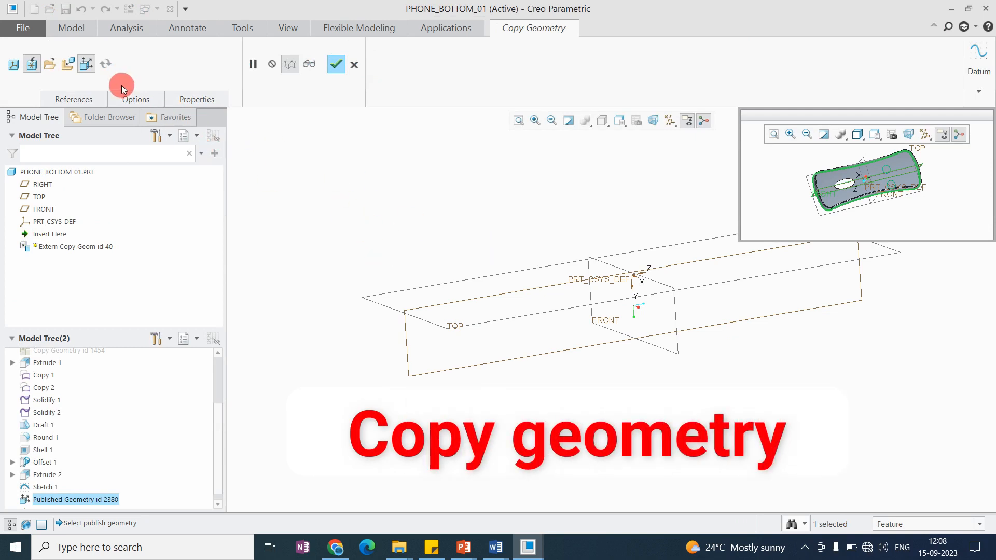
left_click(86, 65)
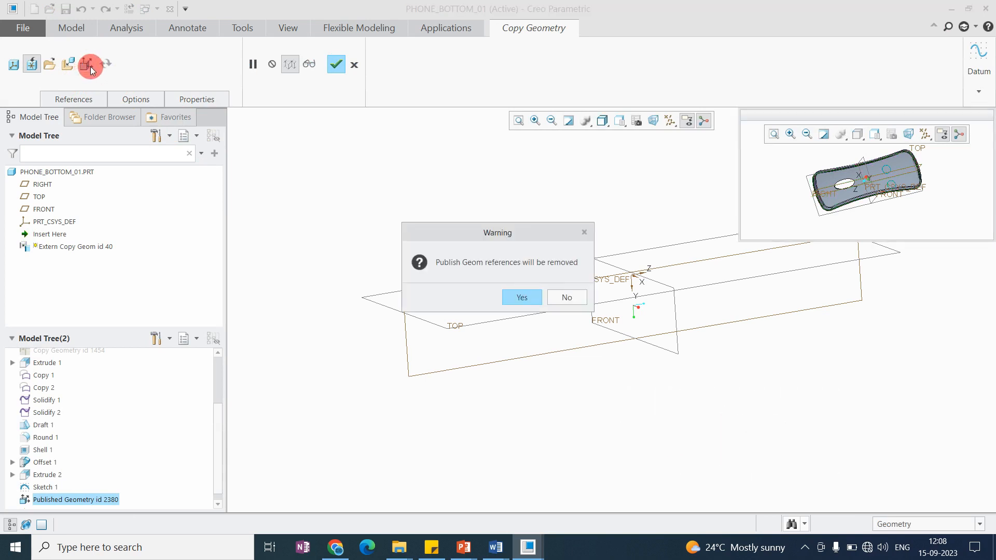
left_click(530, 297)
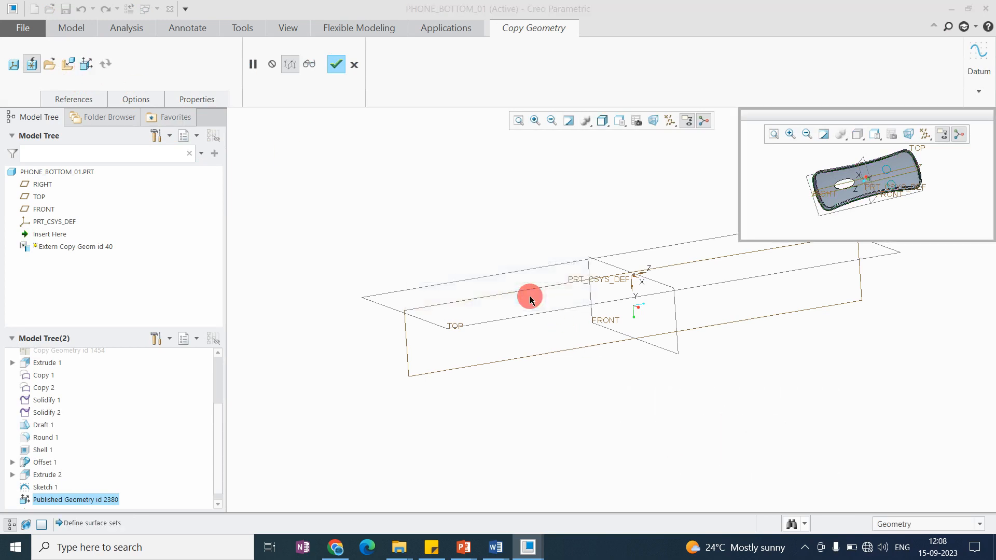
left_click(84, 63)
Step: Pick PHONE_TOP's large outer face with the elliptical opening as the surface to copy
left_click(77, 100)
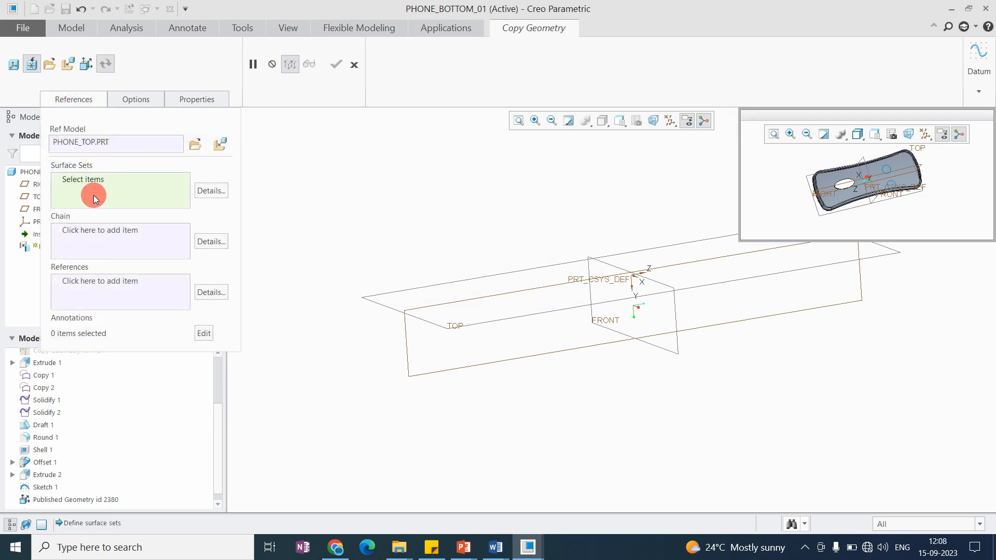
left_click(86, 147)
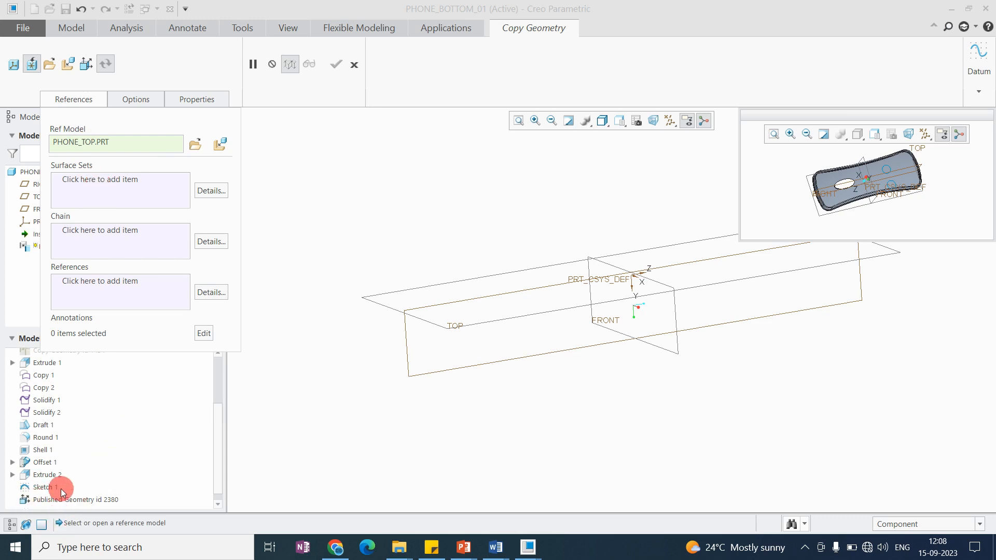
left_click(78, 231)
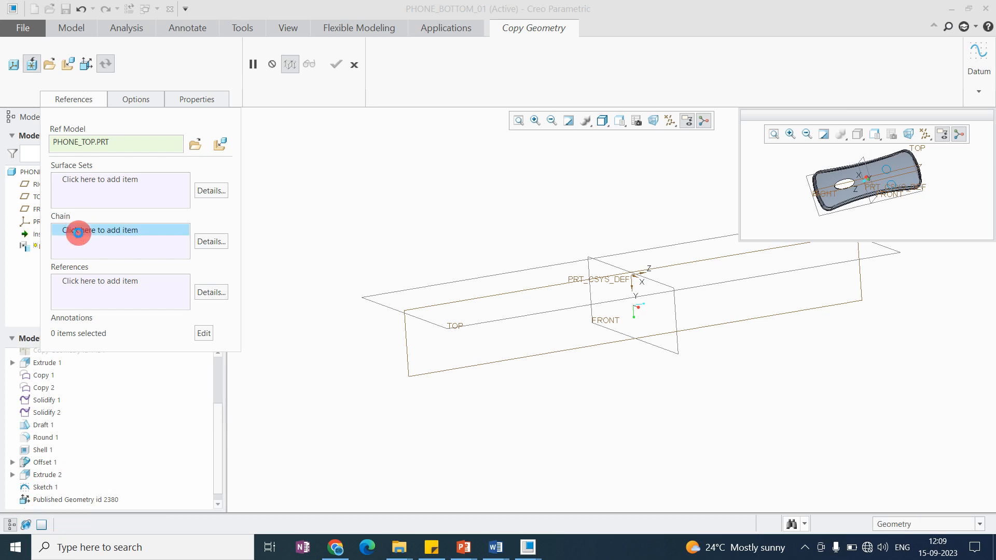
middle_click_drag(757, 203, 865, 207)
left_click(108, 179)
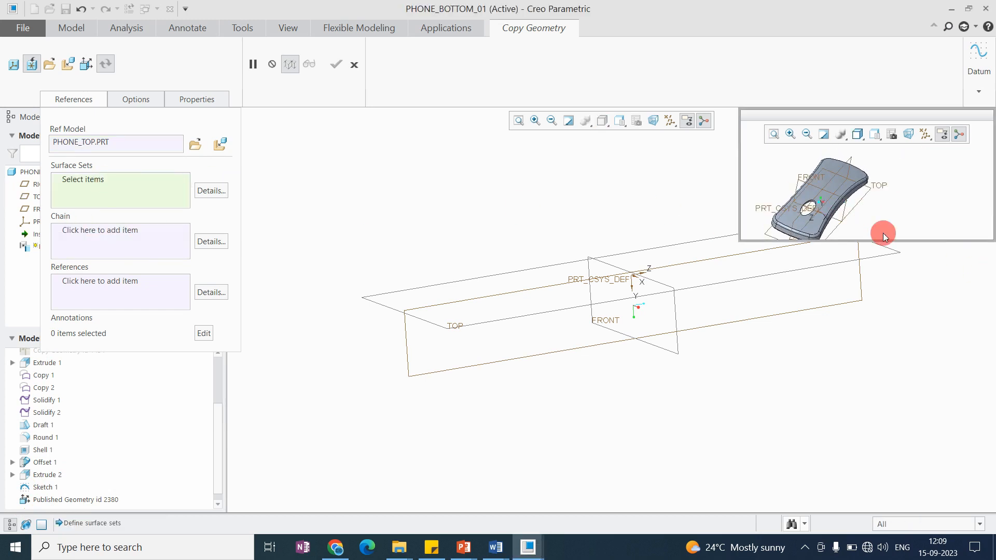
scroll(824, 204, "down", 2)
left_click(839, 180)
Step: Add the two sketched circles of PHONE_TOP as one-by-one chains to the Copy Geometry references
left_click(110, 240)
middle_click_drag(802, 176, 781, 178)
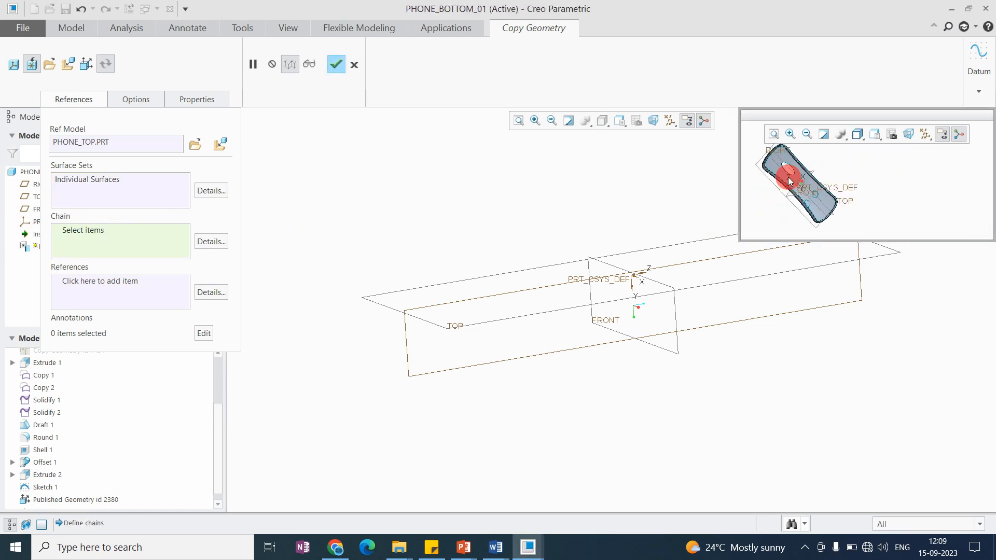
scroll(819, 195, "down", 5)
left_click(862, 204)
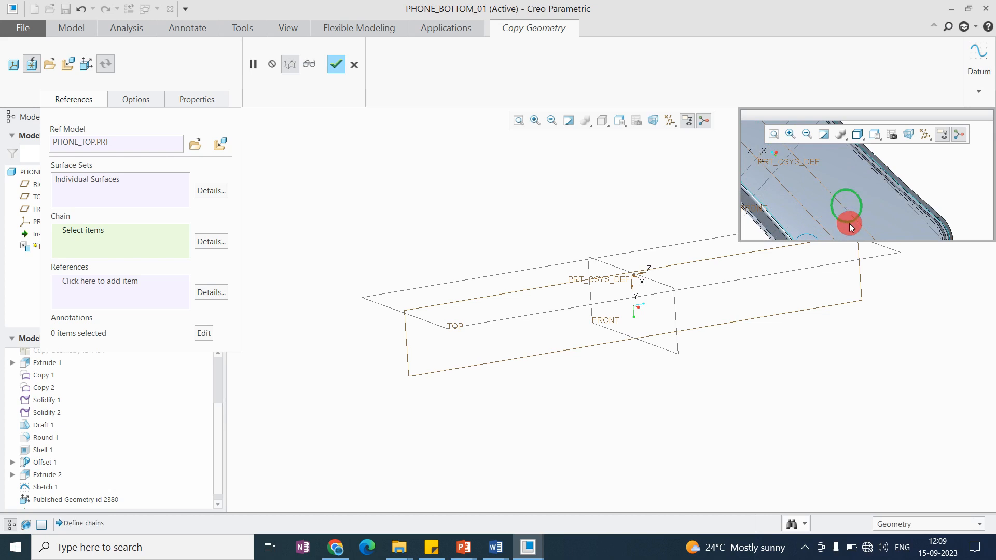
scroll(849, 223, "up", 3)
scroll(839, 216, "down", 3)
left_click(839, 216)
scroll(865, 210, "up", 3)
scroll(868, 210, "up", 3)
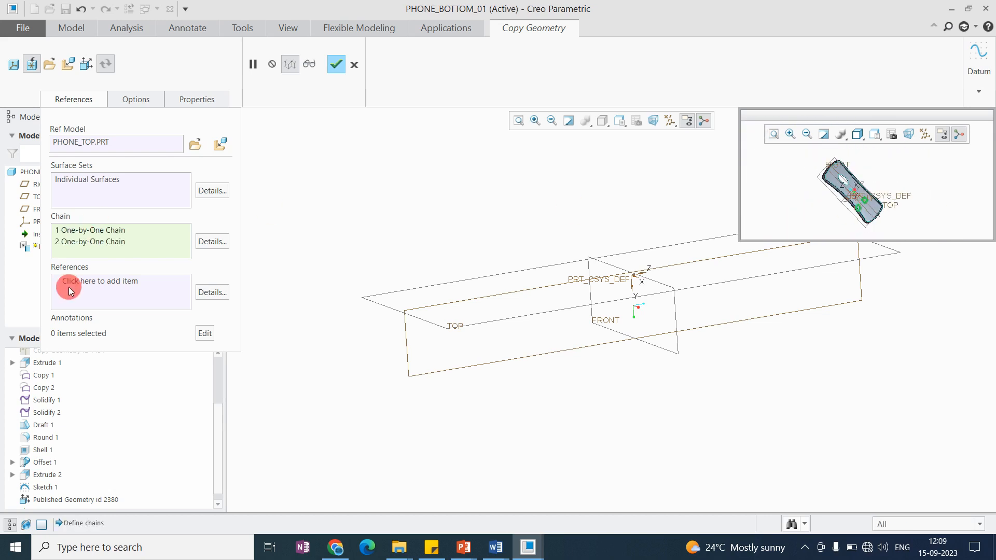
Step: Add PHONE_TOP's PRT_CSYS_DEF coordinate system as a datum reference and complete the Copy Geometry feature
left_click(115, 287)
scroll(900, 177, "up", 2)
middle_click_drag(900, 177, 902, 154)
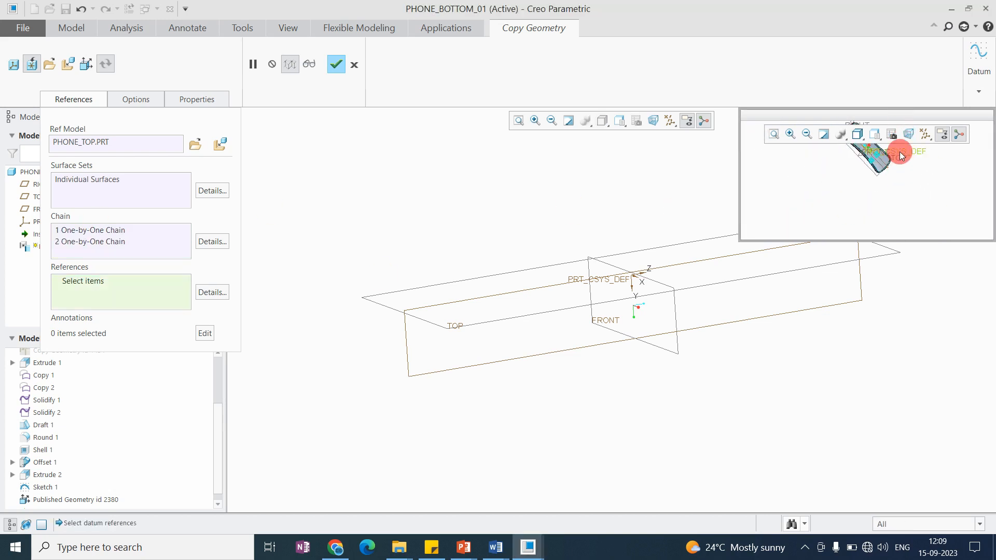
left_click(901, 155)
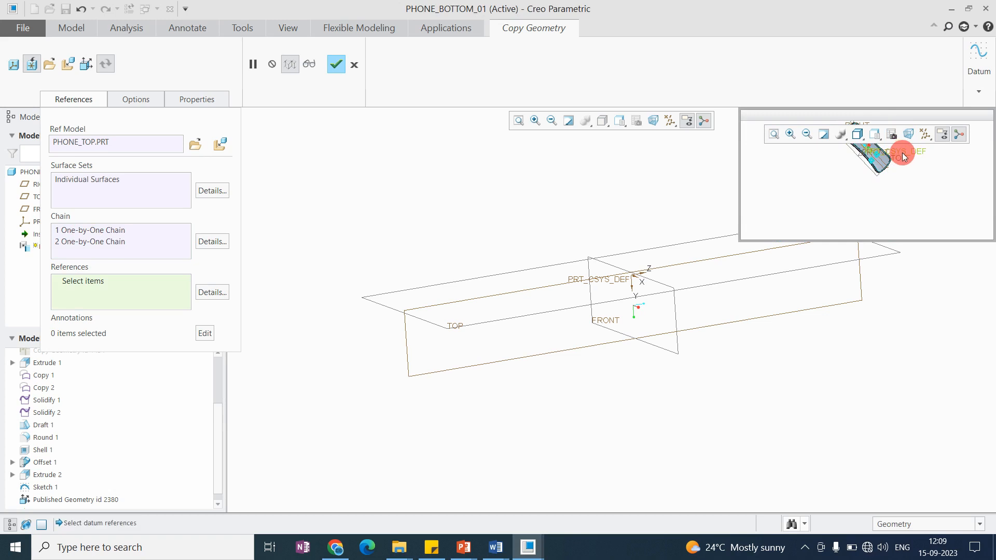
left_click(89, 287)
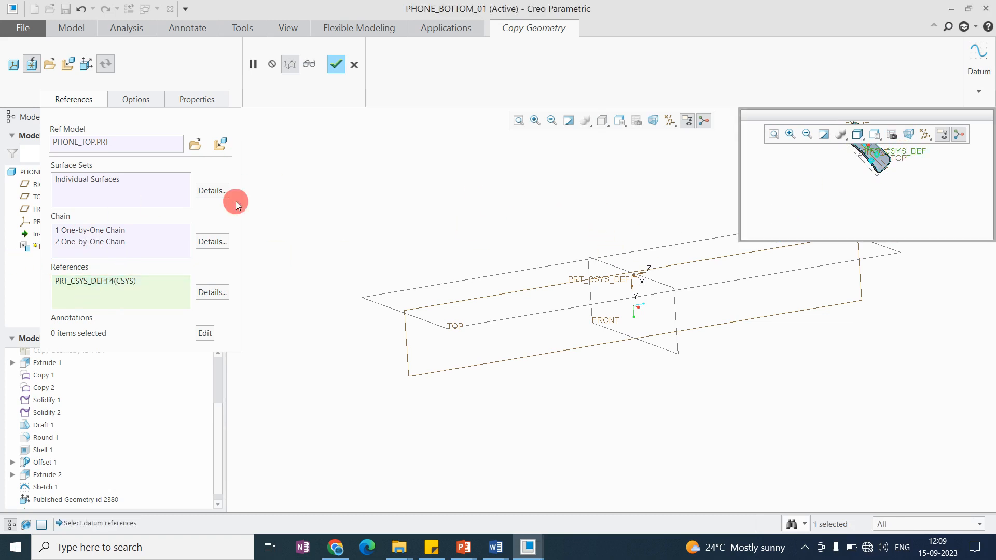
middle_click(360, 198)
Step: Examine the copied face, circles and coordinate system in PHONE_BOTTOM_01 from several angles
middle_click_drag(563, 288, 562, 263)
left_click(559, 313)
middle_click_drag(560, 314, 564, 236)
left_click(475, 247)
middle_click_drag(536, 318, 483, 231)
left_click(50, 247)
Step: Reopen the external Copy Geometry feature's definition and display its surface, chain and datum references
left_click(54, 237)
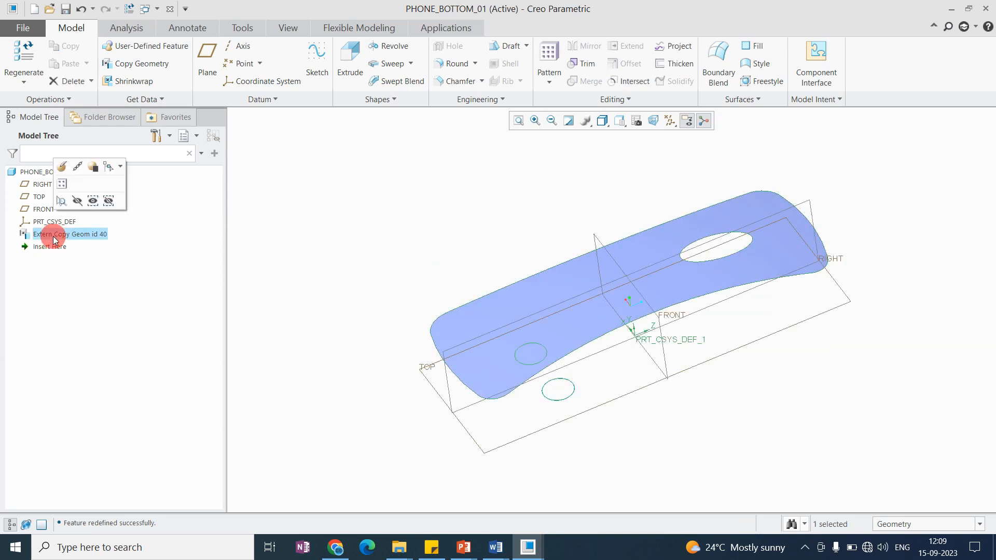
left_click(63, 170)
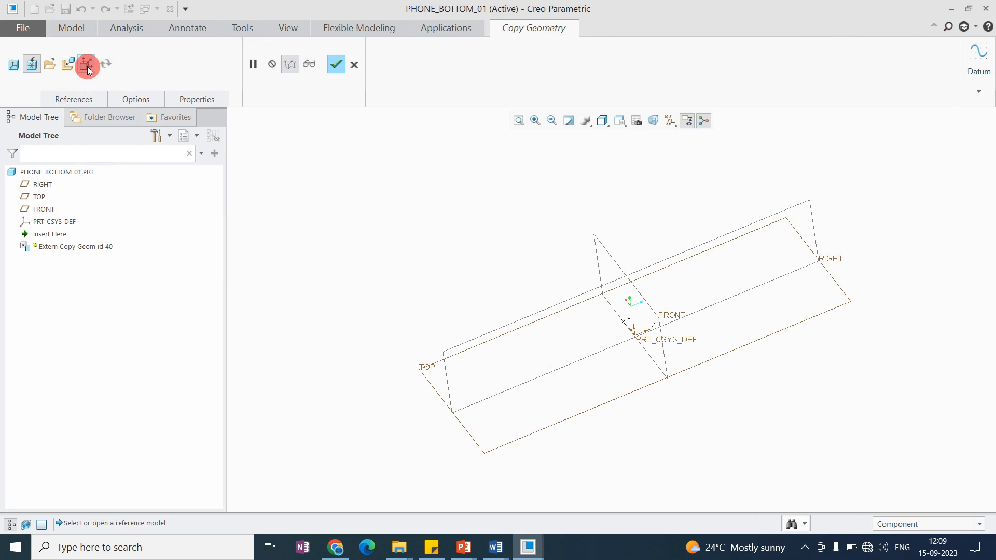
left_click(85, 97)
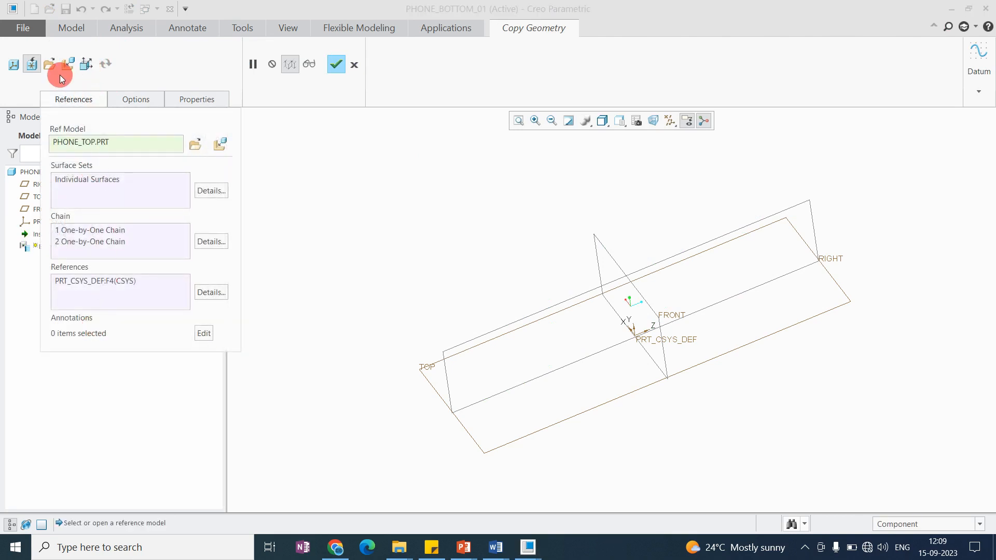
Step: Close the Copy Geometry definition and delete the external Copy Geometry feature from PHONE_BOTTOM_01
middle_click(432, 218)
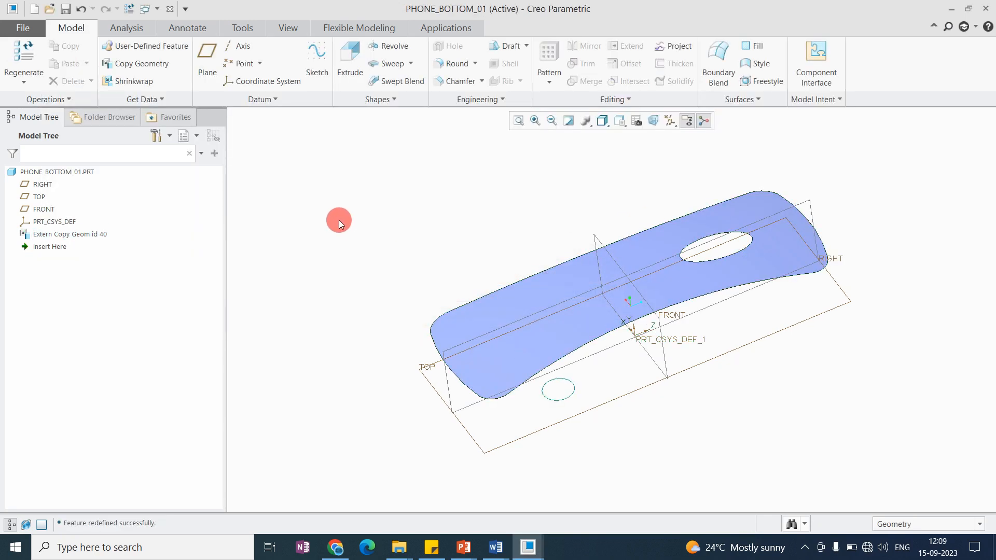
left_click(147, 8)
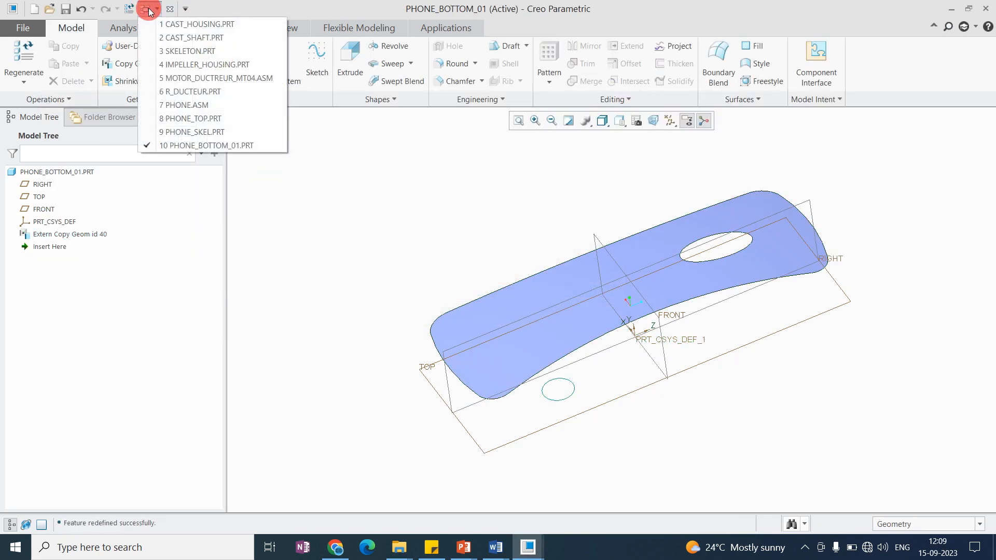
left_click(406, 254)
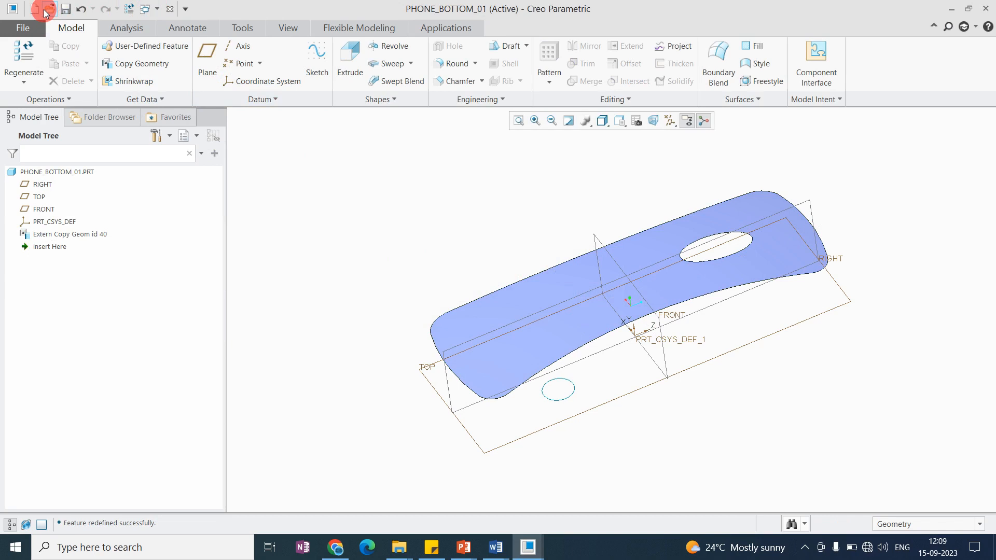
left_click(52, 234)
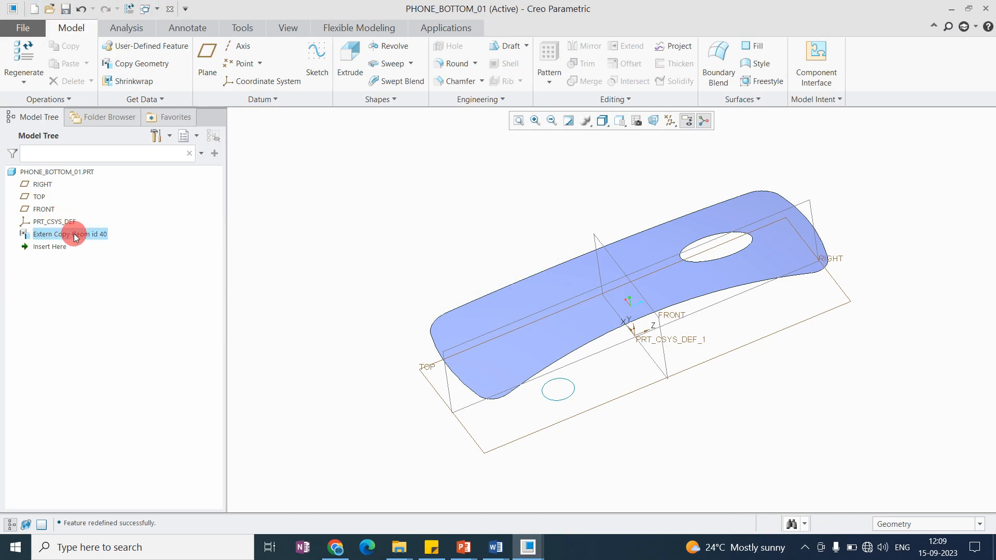
left_click(571, 316)
key("Delete")
left_click(459, 289)
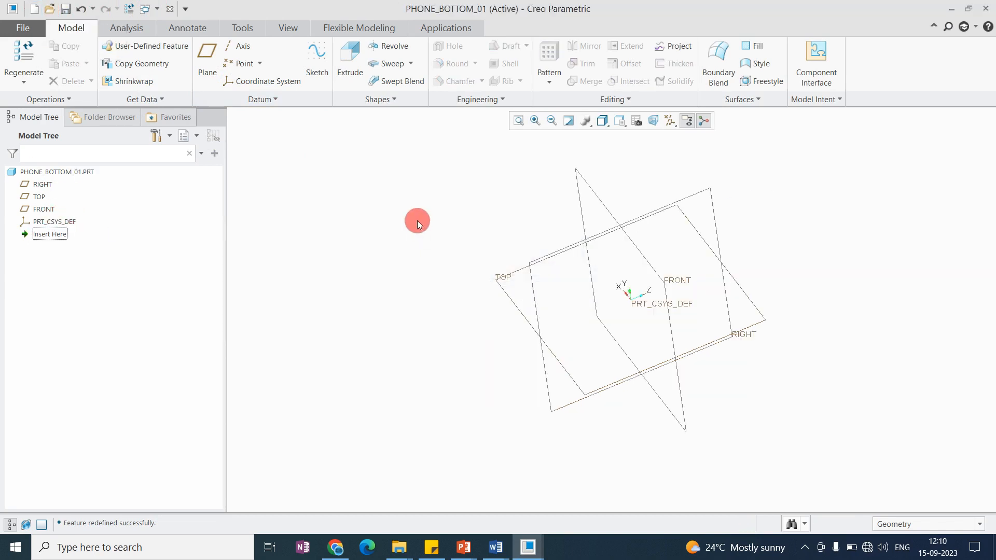
Step: Start a new Copy Geometry feature with the published-geometry-only restriction turned off and display its references
left_click(154, 65)
left_click(87, 66)
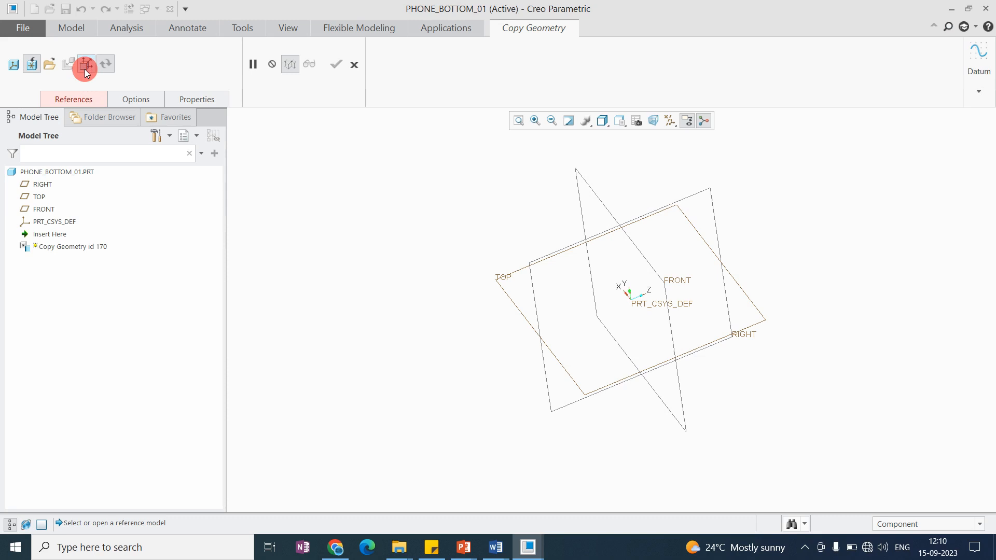
left_click(86, 66)
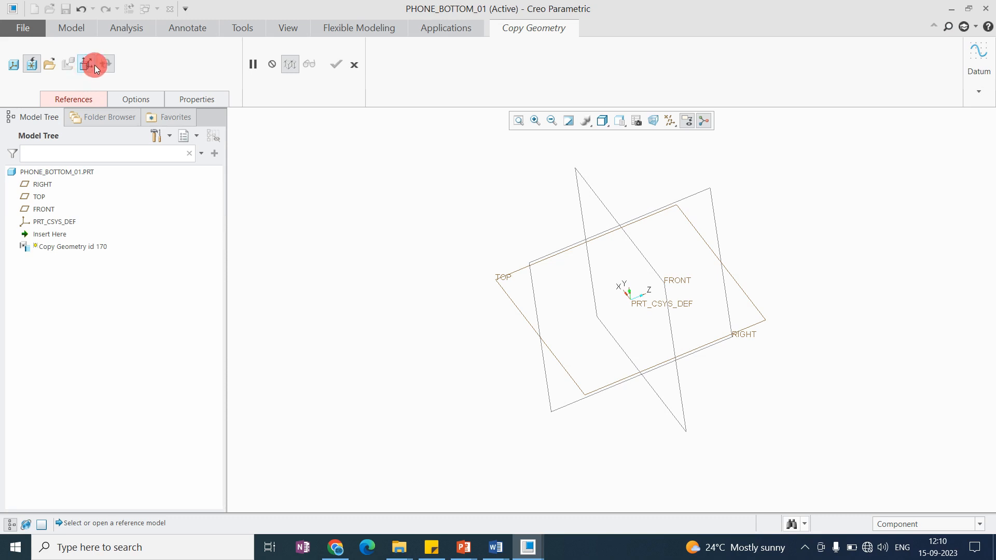
left_click(78, 101)
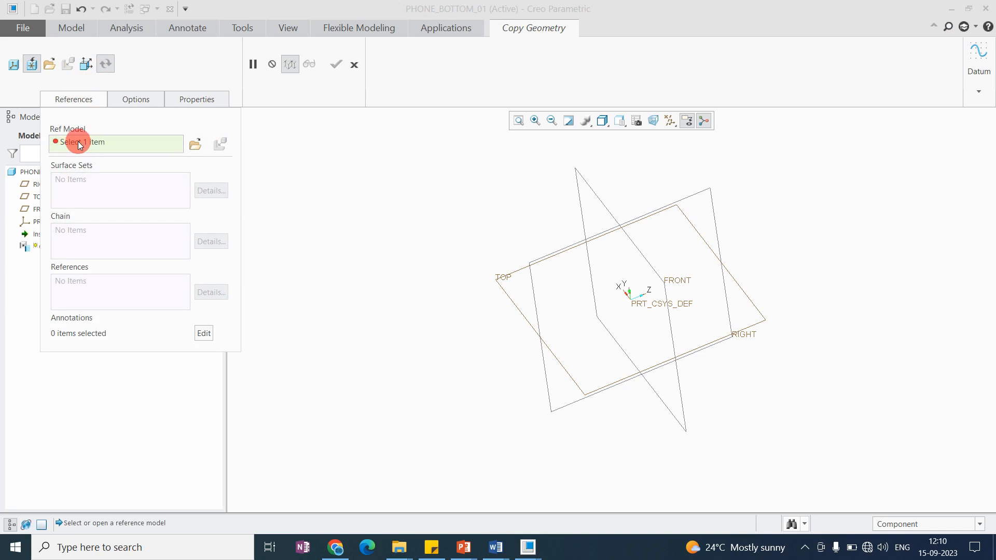
Step: Set r_ducteur.prt from the models in session as the external reference model and accept its placement
left_click(195, 144)
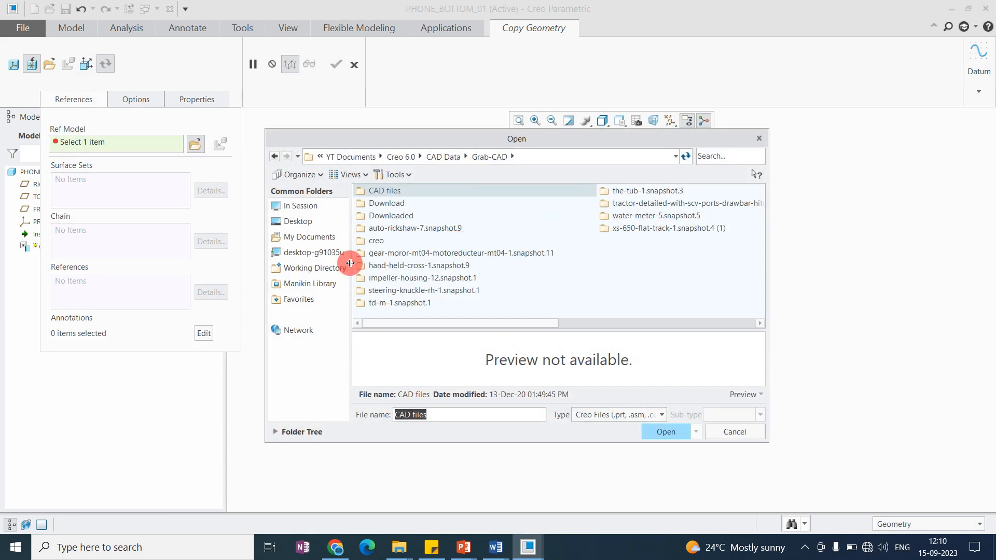
left_click(311, 205)
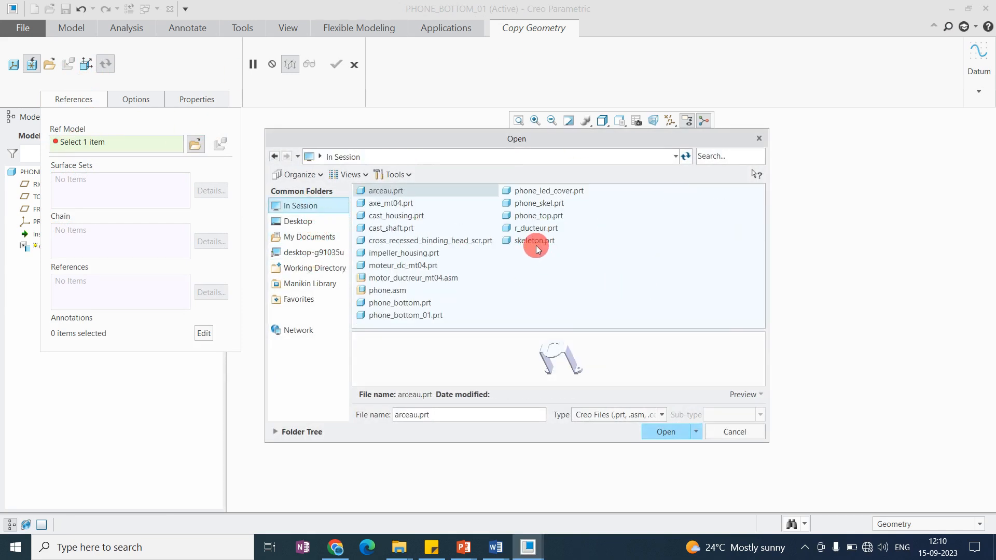
left_click(536, 241)
left_click(537, 229)
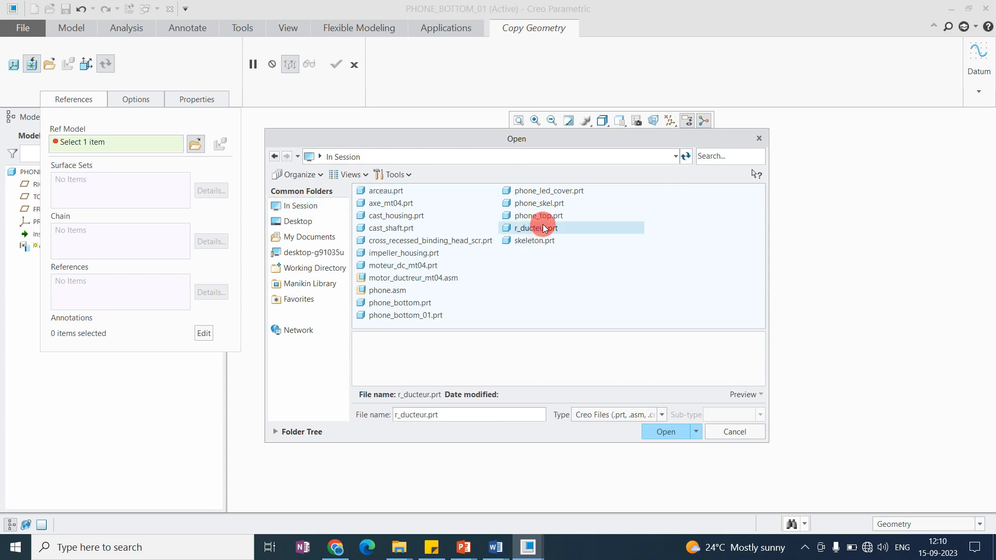
scroll(577, 366, "down", 3)
scroll(577, 365, "up", 4)
scroll(577, 364, "down", 4)
scroll(580, 362, "up", 2)
scroll(581, 362, "down", 2)
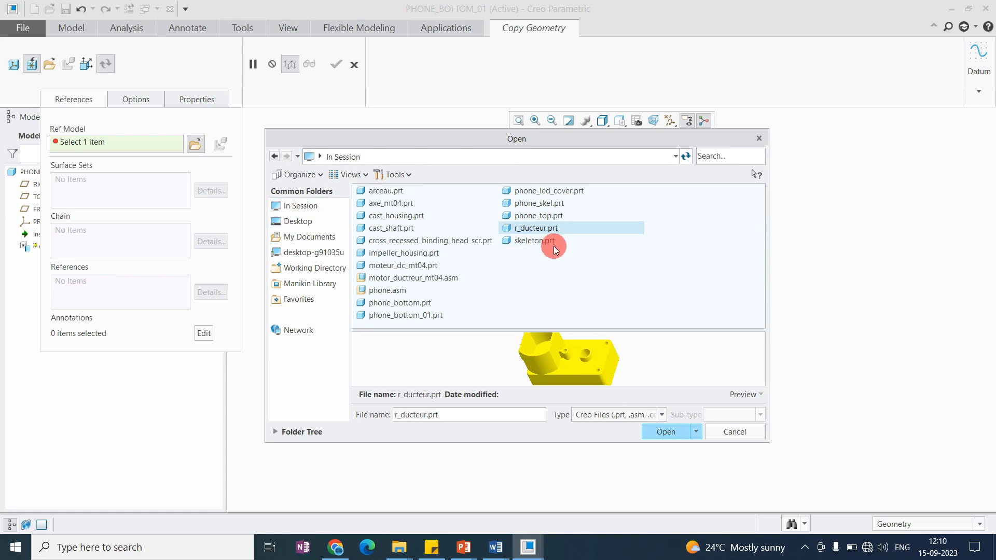
left_click(673, 437)
scroll(565, 357, "up", 3)
left_click(687, 439)
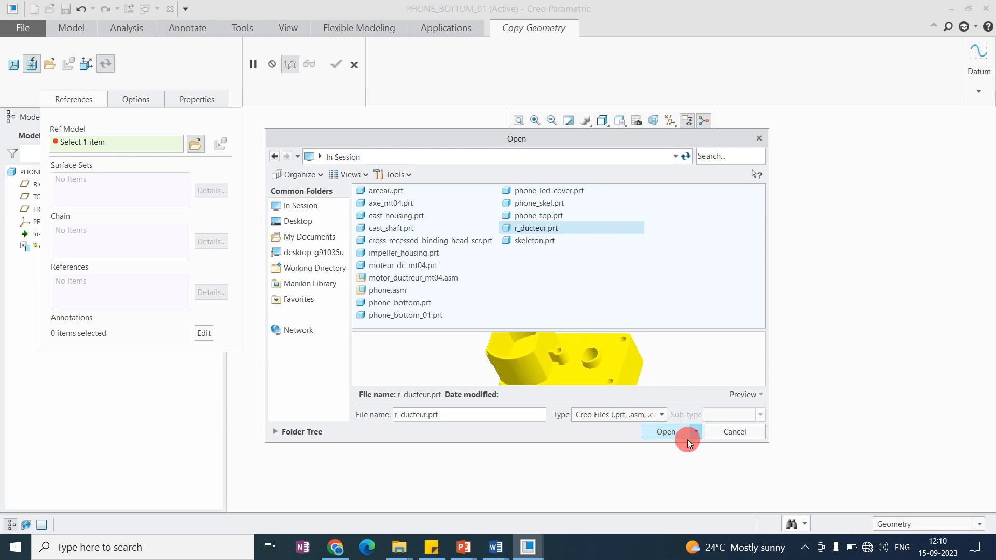
left_click(882, 47)
left_click(906, 106)
left_click(927, 196)
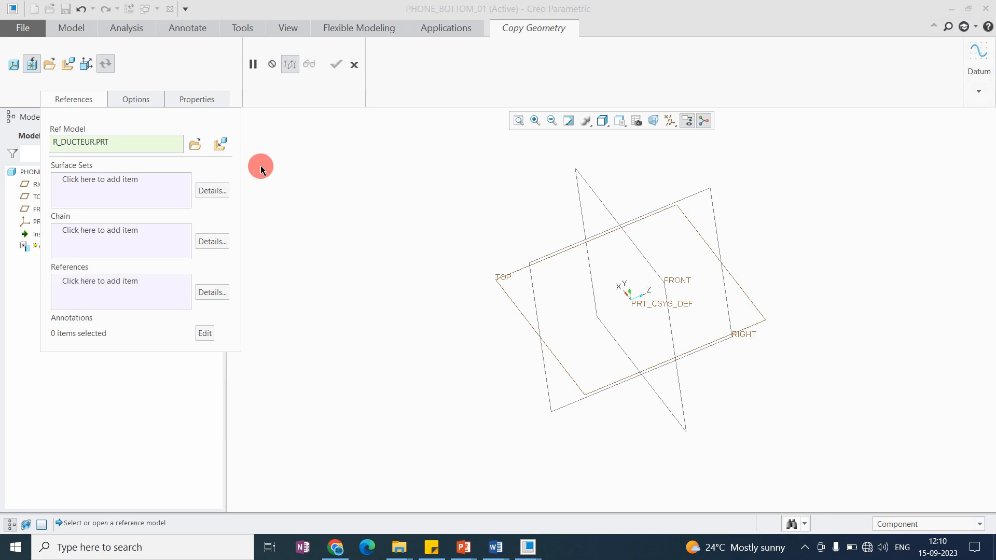
Step: Add R_DUCTEUR's whole outer geometry as a Seed and Boundary surface set, using the flat upper face of its base
left_click(125, 178)
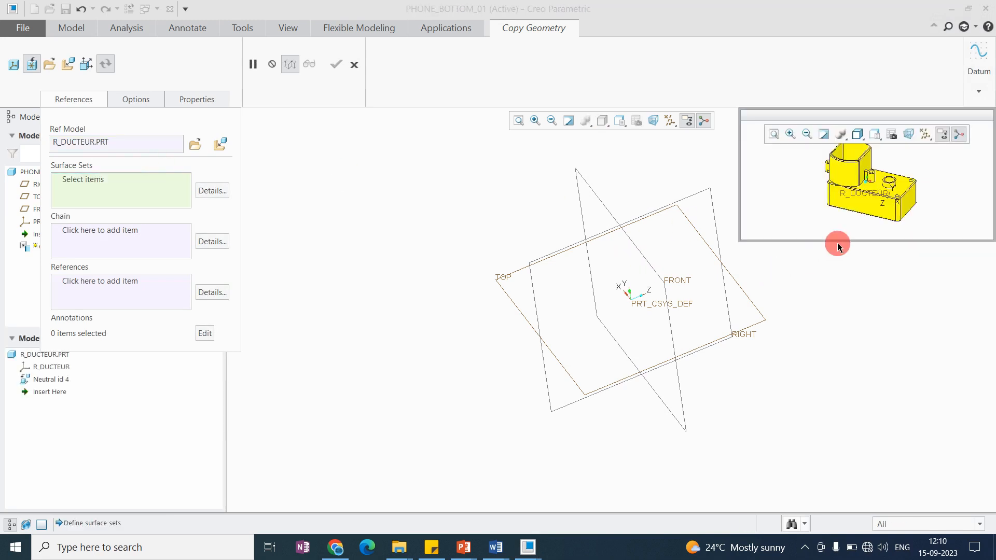
middle_click_drag(847, 224, 812, 218)
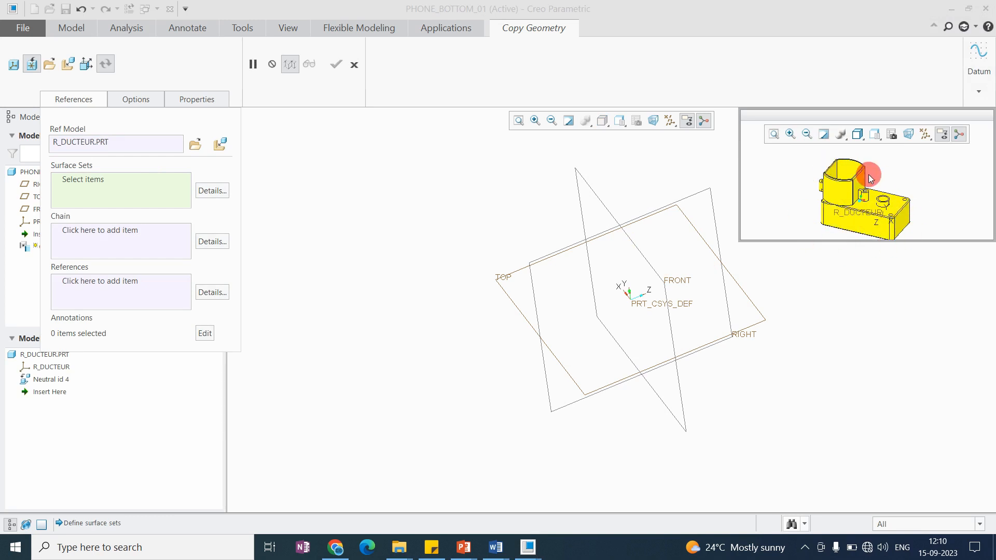
scroll(886, 211, "up", 3)
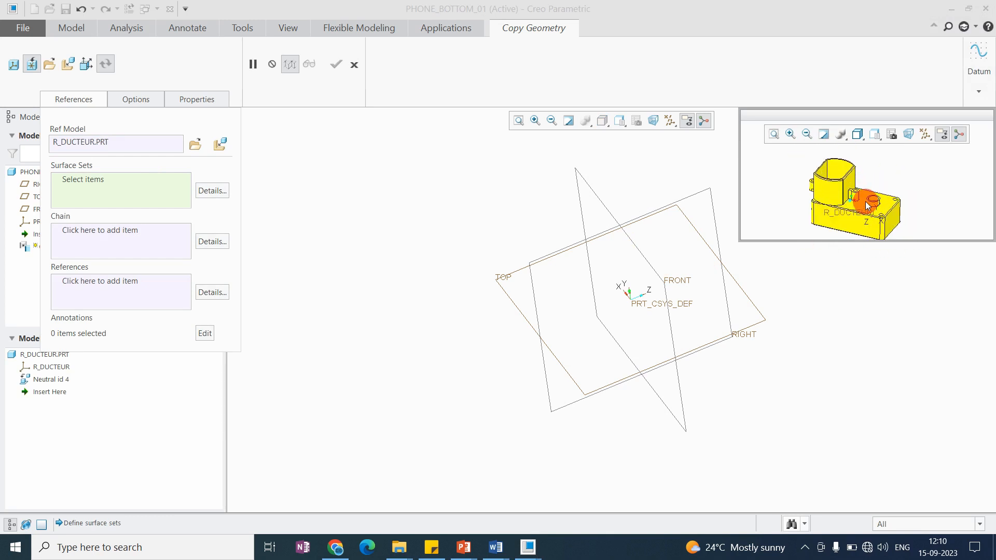
scroll(882, 205, "up", 2)
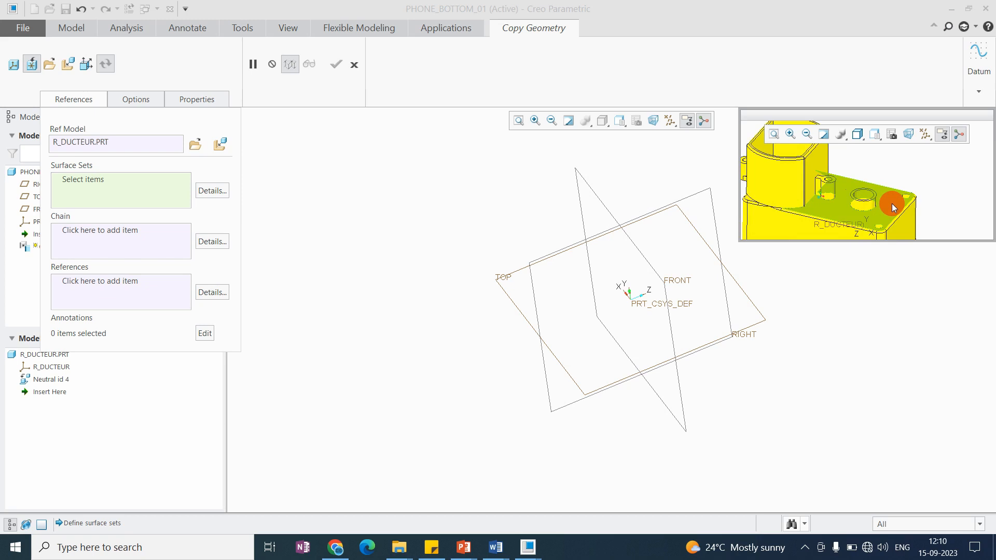
left_click(892, 203)
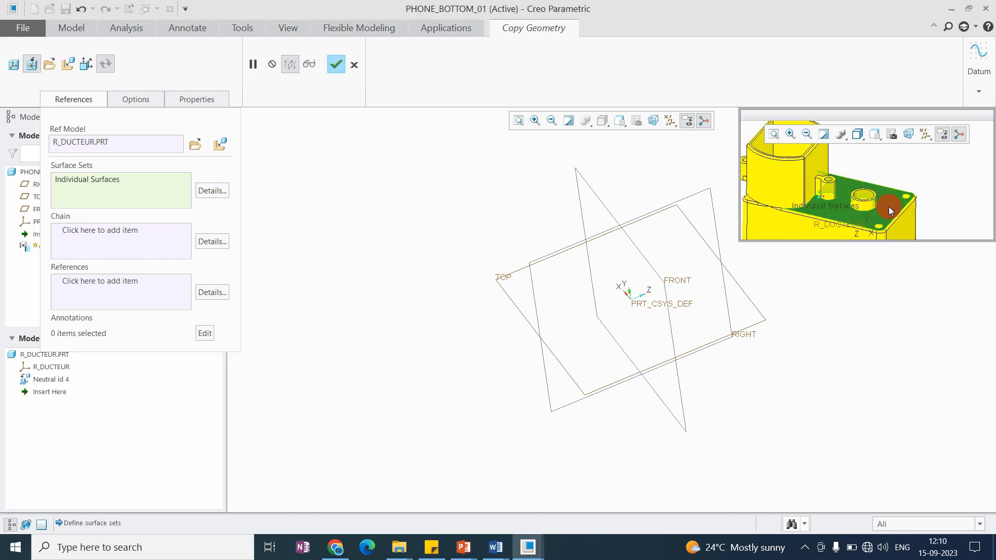
left_click(889, 206, "shift")
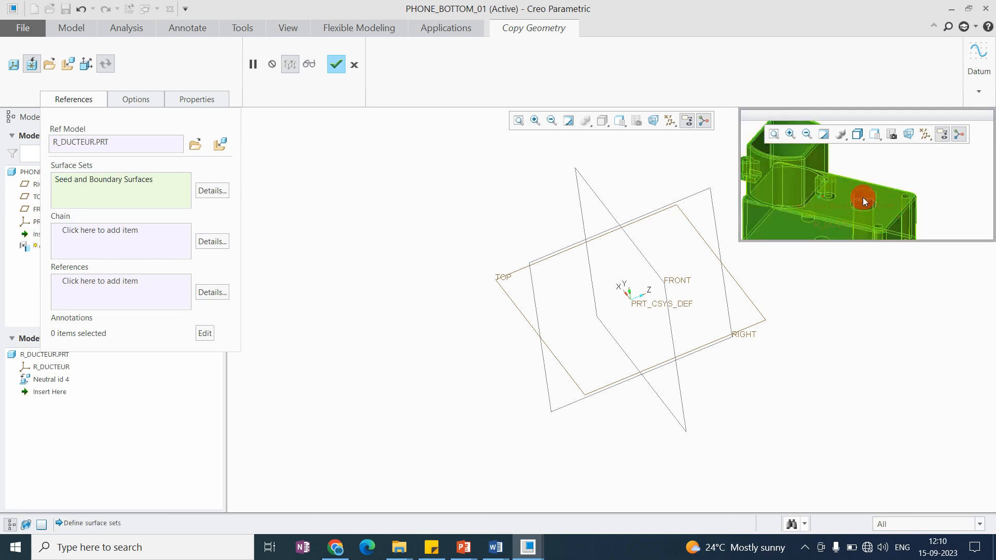
scroll(846, 191, "down", 2)
scroll(841, 192, "up", 2)
scroll(840, 195, "down", 2)
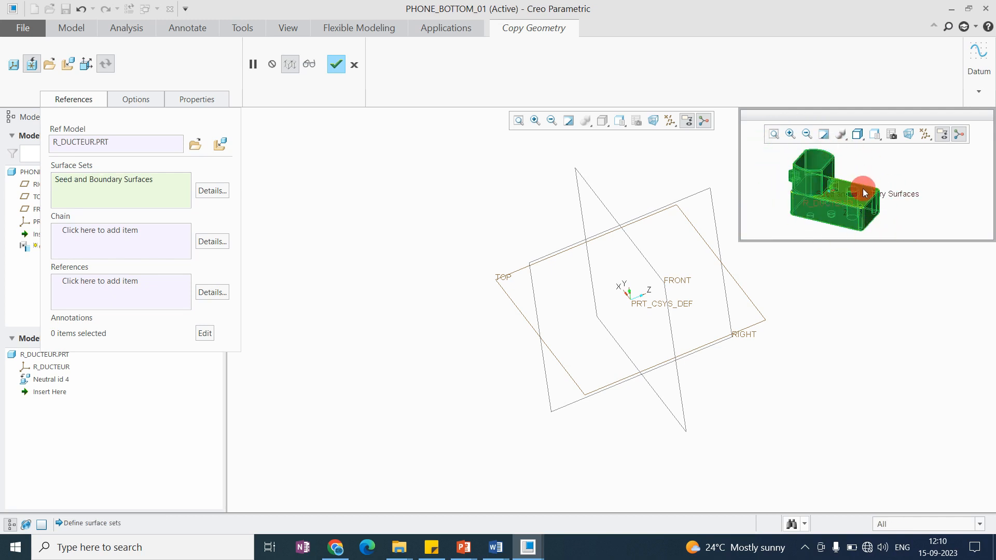
left_click(133, 181)
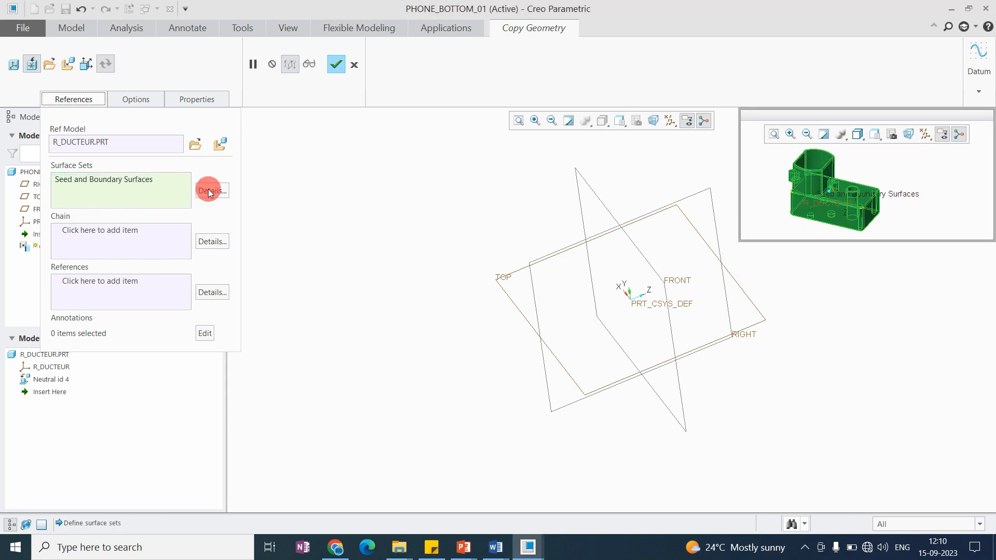
left_click(99, 229)
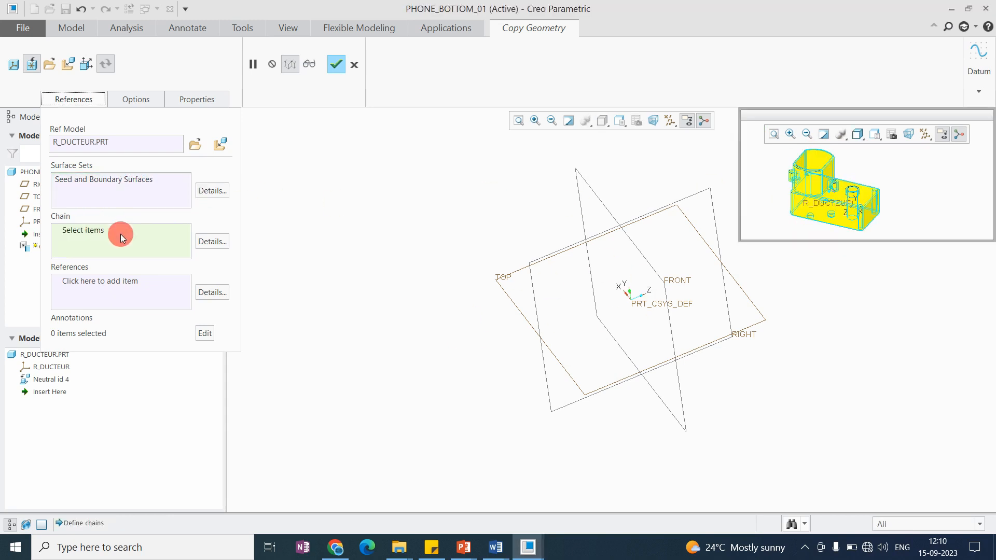
scroll(871, 184, "down", 6)
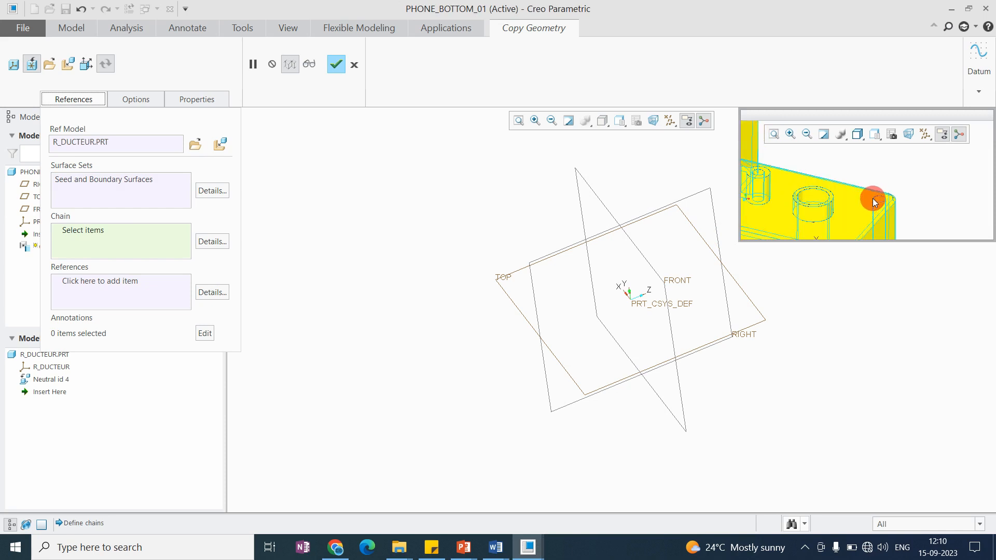
scroll(875, 201, "up", 8)
scroll(875, 203, "down", 3)
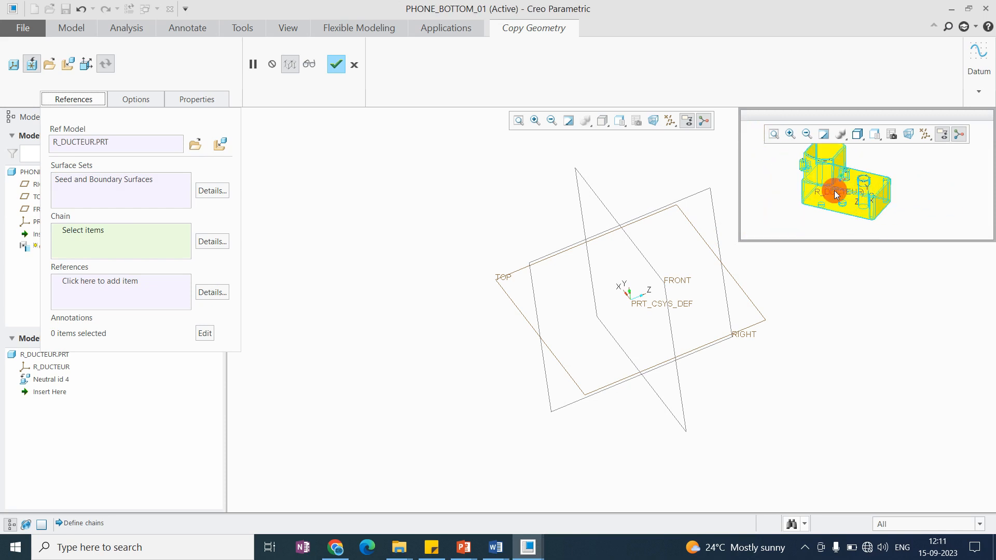
scroll(825, 187, "down", 2)
scroll(809, 199, "up", 3)
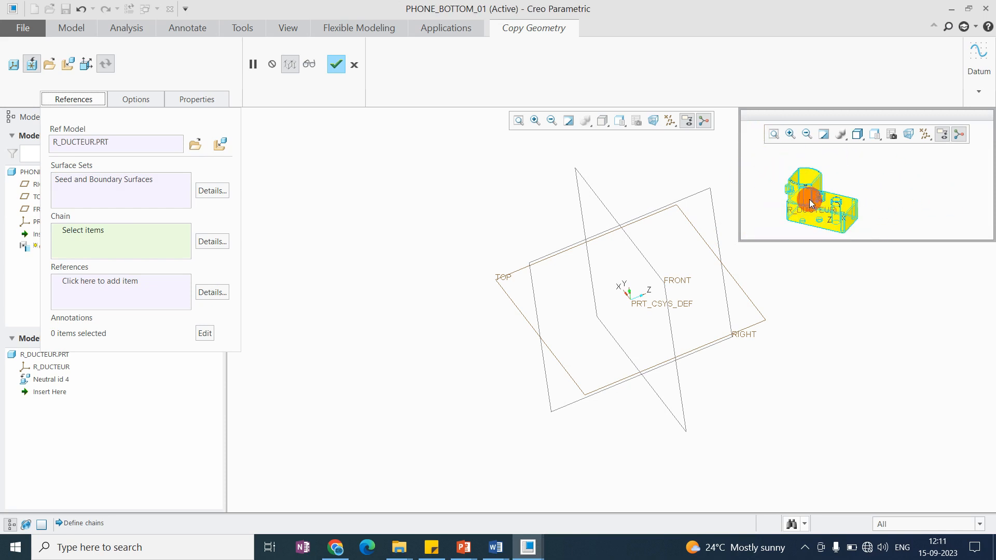
Step: Add the R_DUCTEUR coordinate system as a datum reference and complete the Copy Geometry feature
left_click(87, 283)
scroll(822, 204, "down", 3)
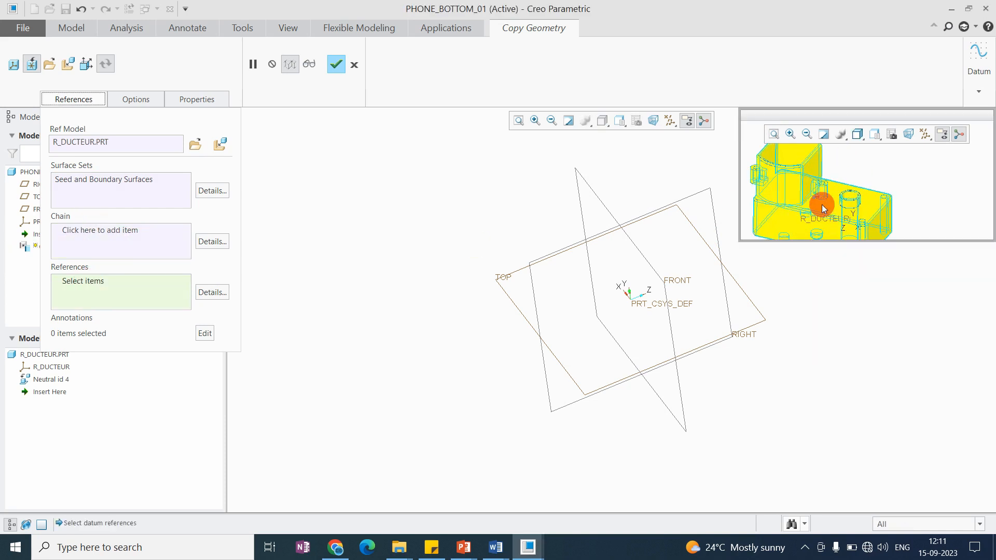
left_click(857, 216)
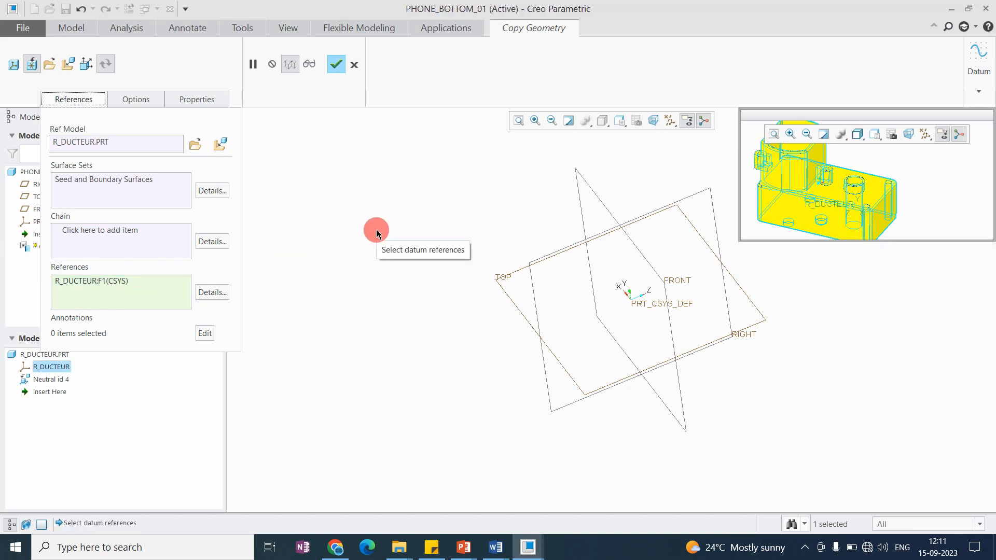
left_click(336, 64)
left_click(415, 219)
mouse_move(589, 374)
middle_mouse_down()
mouse_move(640, 318)
mouse_move(695, 372)
mouse_move(670, 345)
mouse_move(530, 269)
middle_mouse_up()
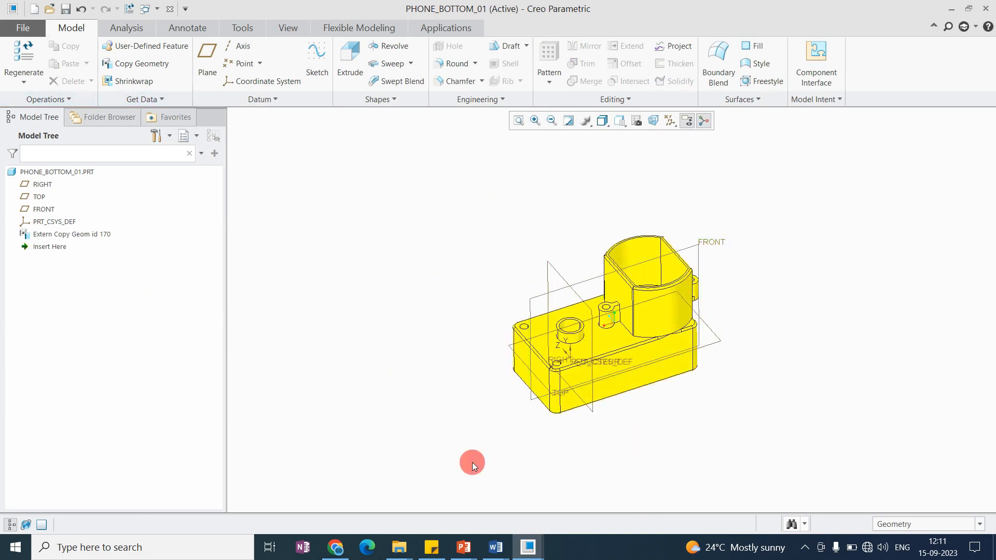
Step: Reopen the new external Copy Geometry feature's definition and review its references, surface copying options and update options
left_click(95, 235)
left_click(82, 241)
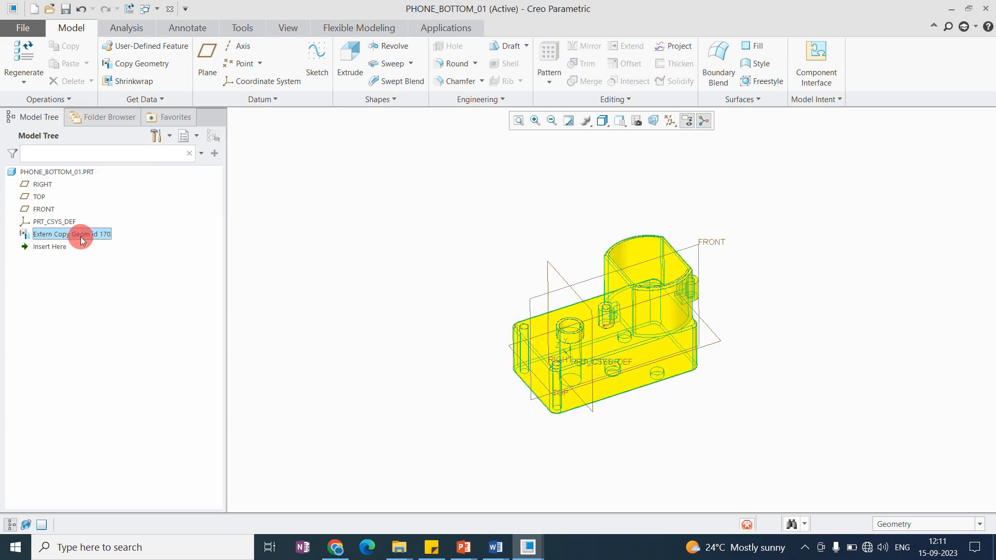
left_click(90, 168)
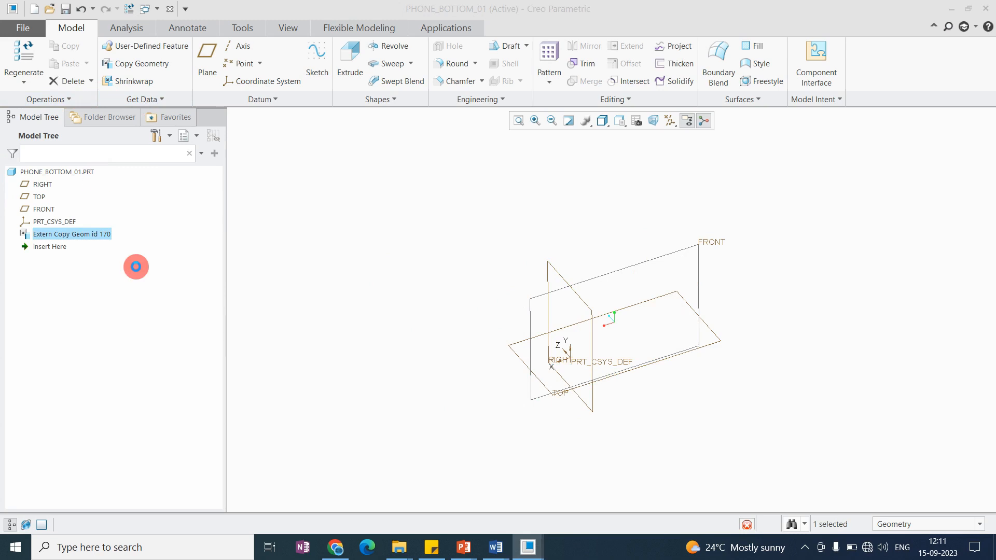
left_click(73, 99)
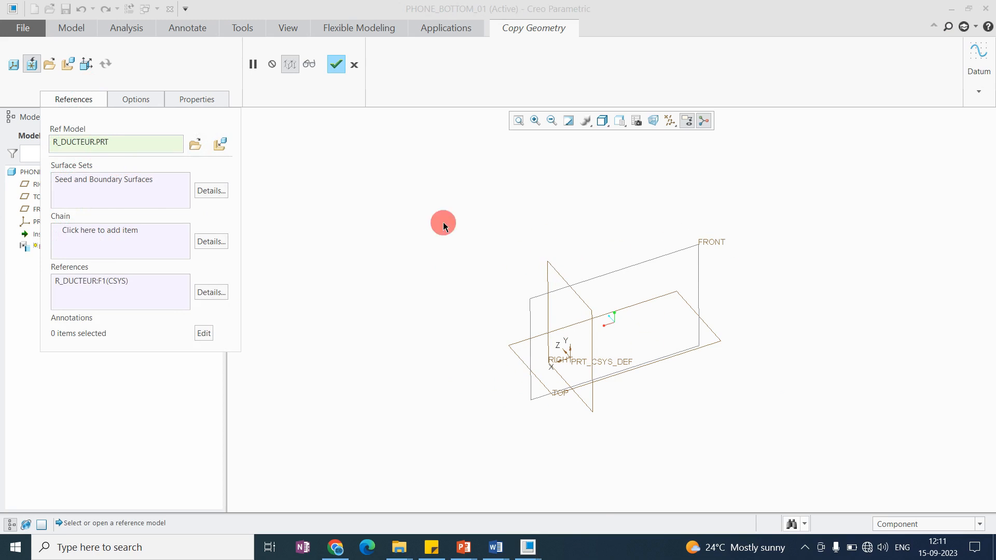
left_click(139, 101)
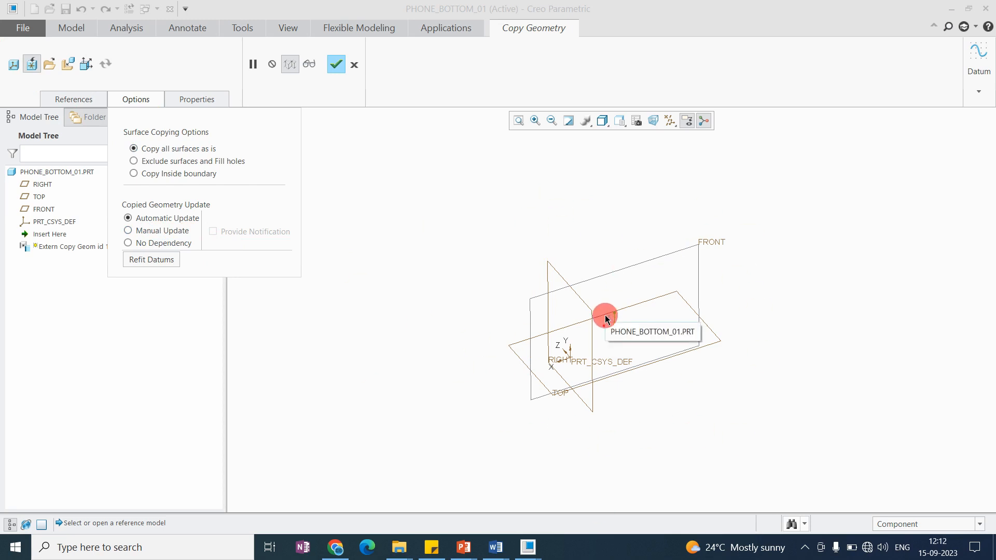
Step: Try limiting R_DUCTEUR's Copy Geometry to published geometry, removing its other references, and discard the redefinition
left_click(96, 99)
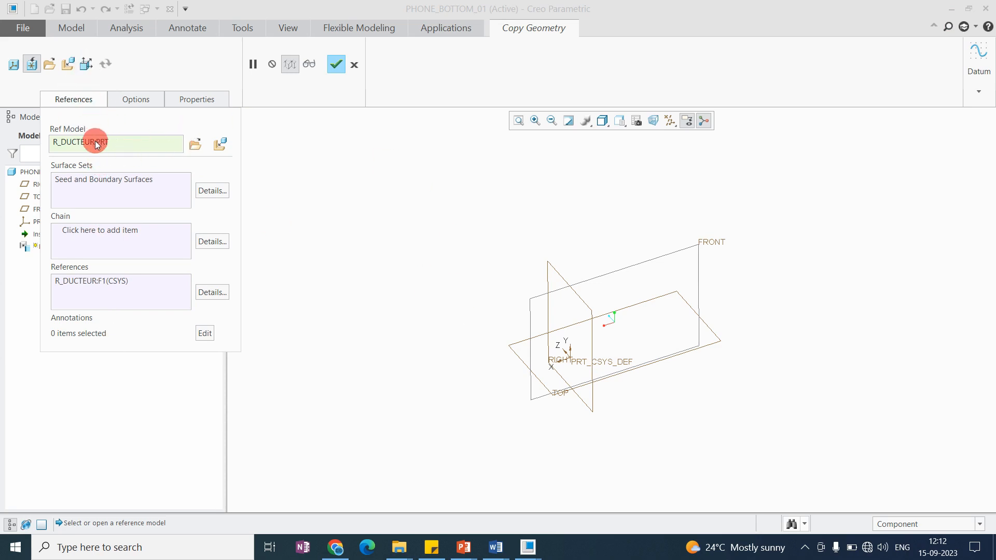
left_click(85, 63)
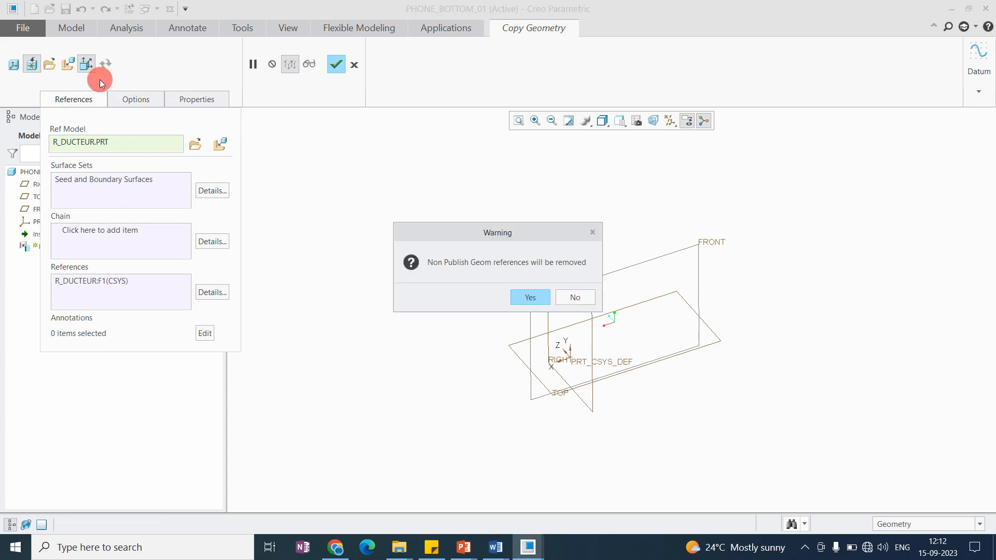
left_click(530, 297)
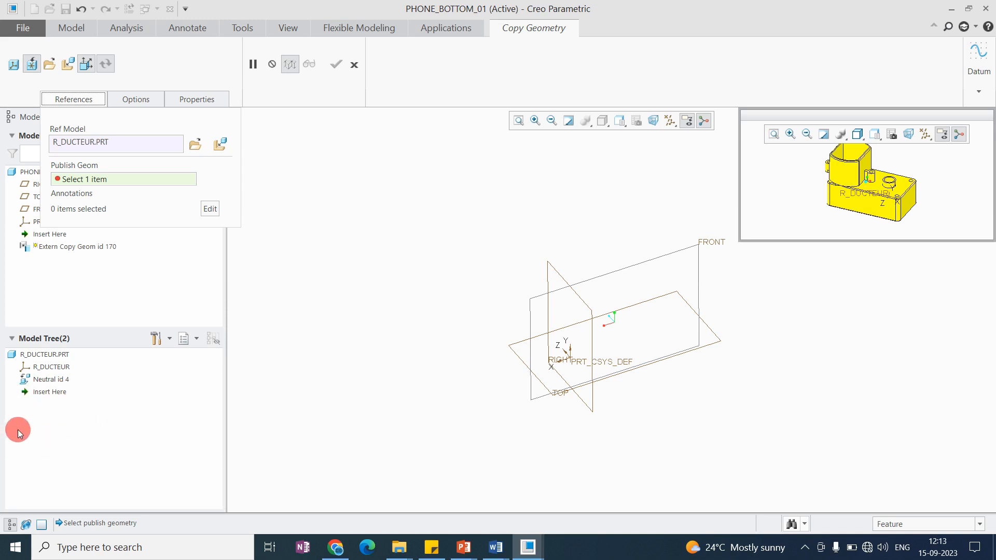
left_click(87, 62)
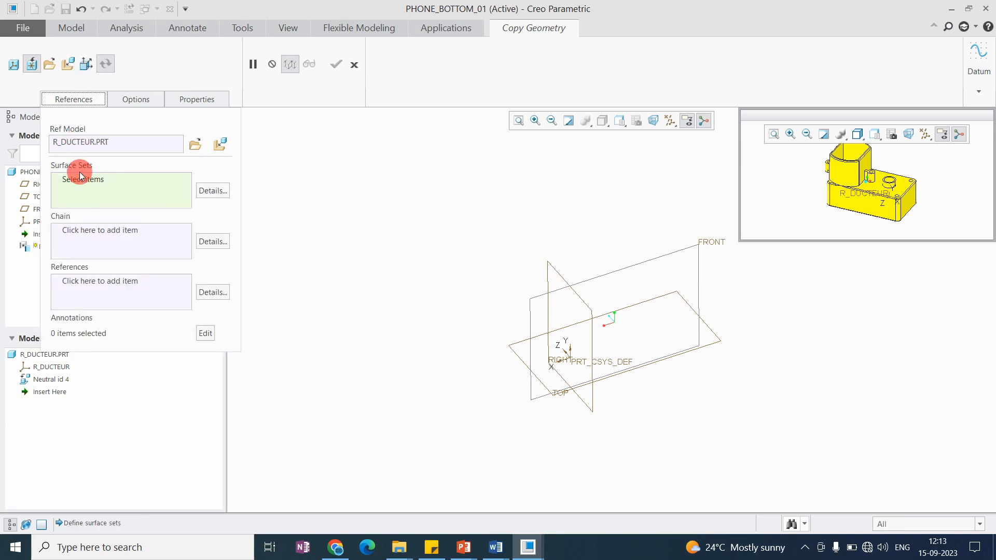
left_click(88, 144)
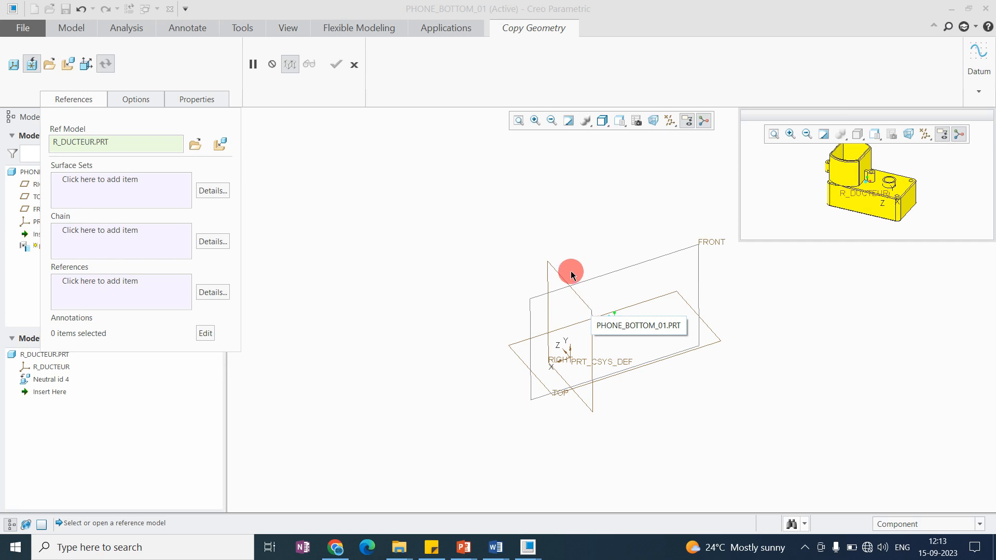
left_click(351, 65)
left_click(489, 296)
left_click(377, 288)
Step: Examine the copied R_DUCTEUR surfaces up close, around the open round boss and the adjoining smaller boss
scroll(543, 286, "up", 2)
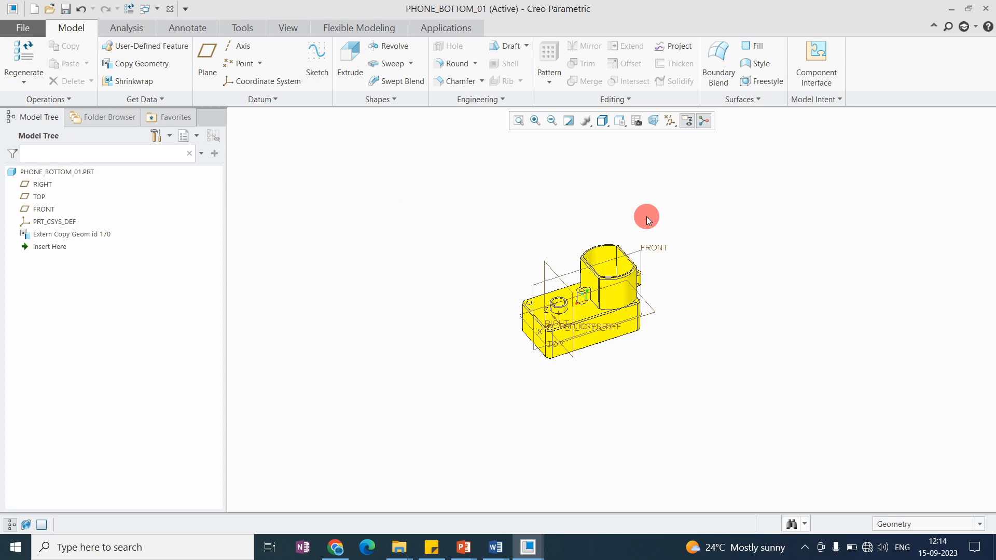
scroll(503, 293, "up", 3)
scroll(567, 285, "down", 3)
scroll(617, 298, "up", 8)
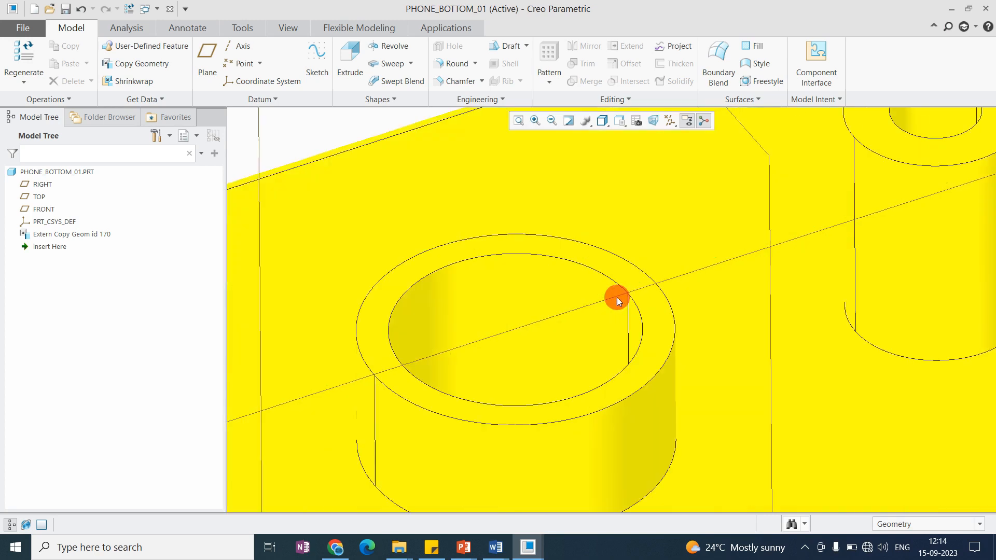
left_click(669, 331)
scroll(657, 322, "down", 5)
scroll(764, 235, "up", 5)
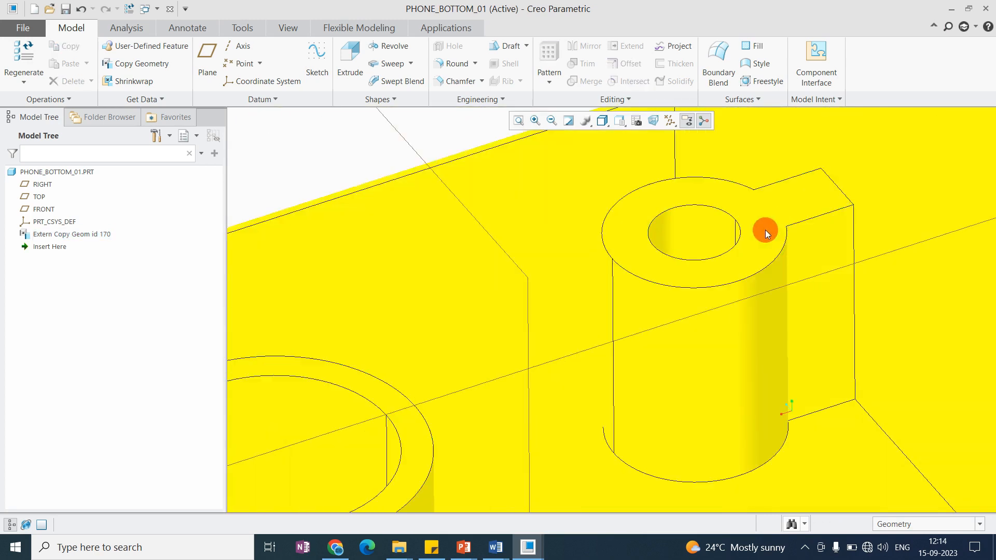
scroll(766, 232, "down", 3)
left_click(512, 245)
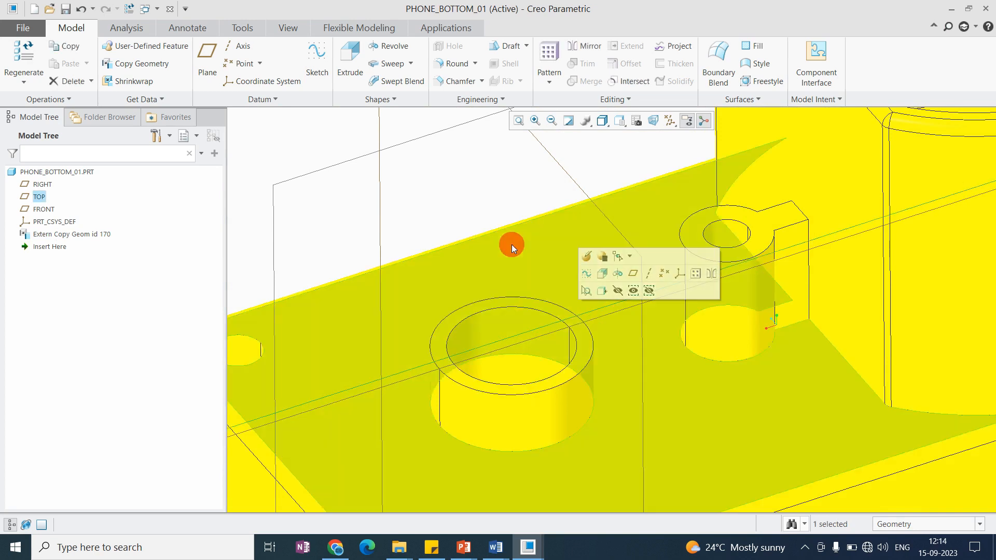
scroll(514, 247, "down", 6)
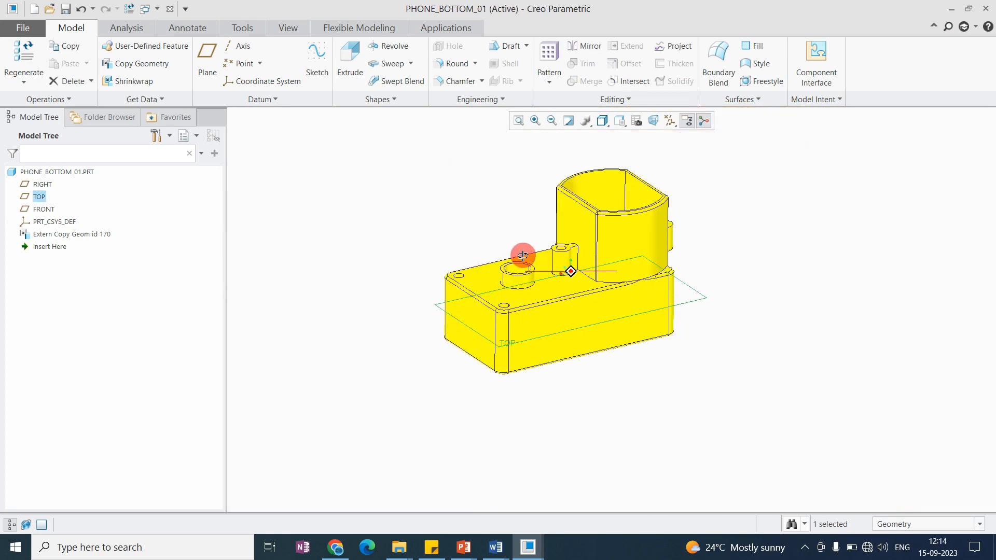
Step: Start an extrude sketch on the TOP plane, orient it flat and add the round boss's outer edge as a reference
left_click(705, 300)
scroll(518, 262, "up", 4)
scroll(519, 264, "down", 4)
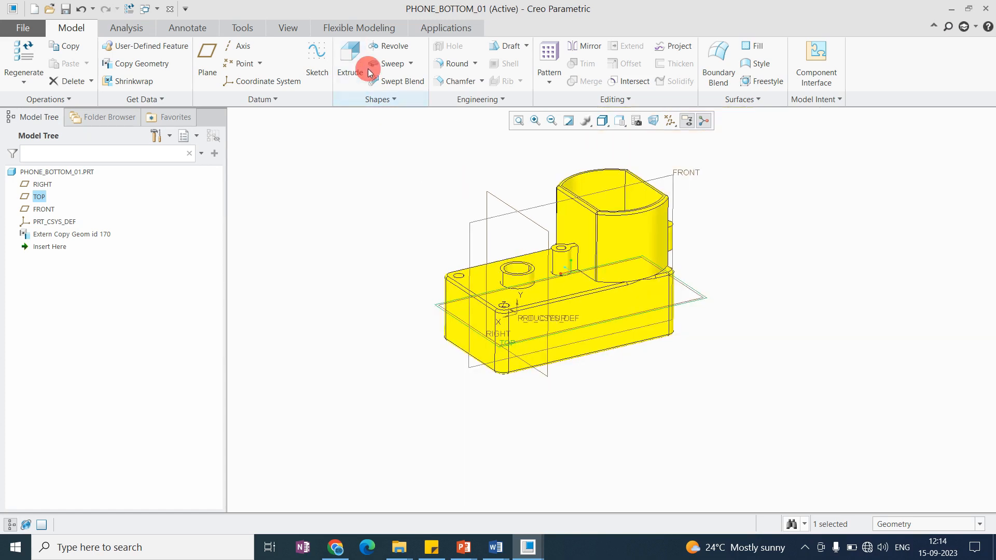
left_click(371, 73)
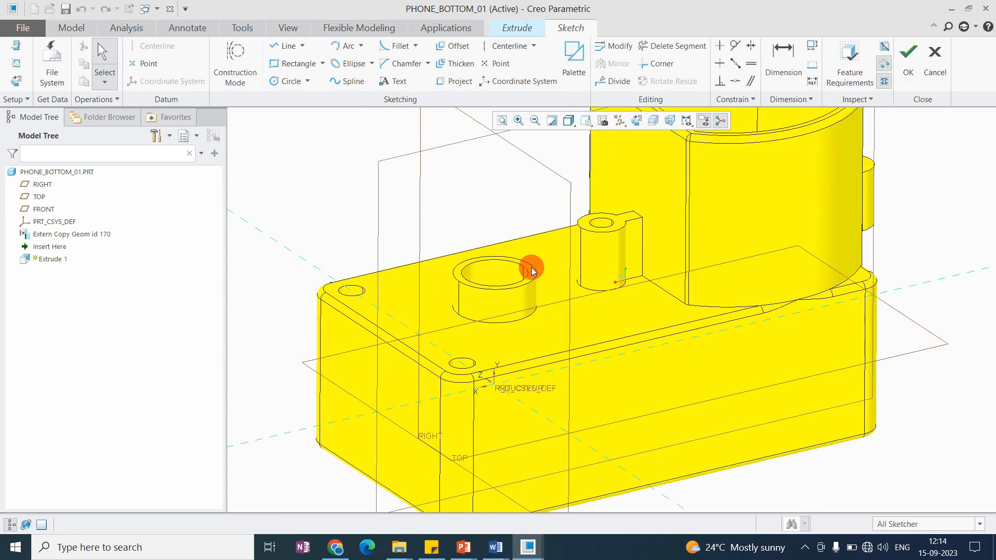
left_click(637, 121)
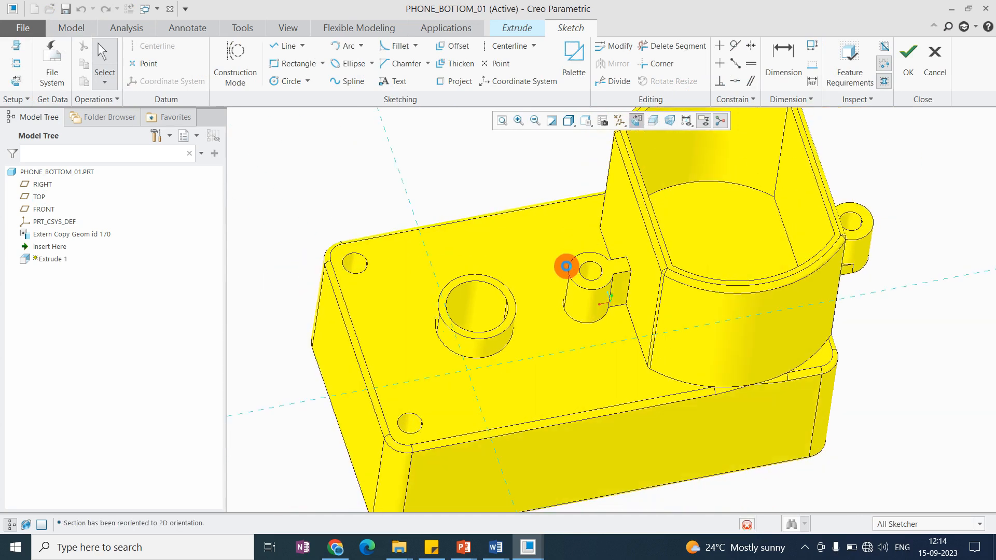
right_click(522, 257)
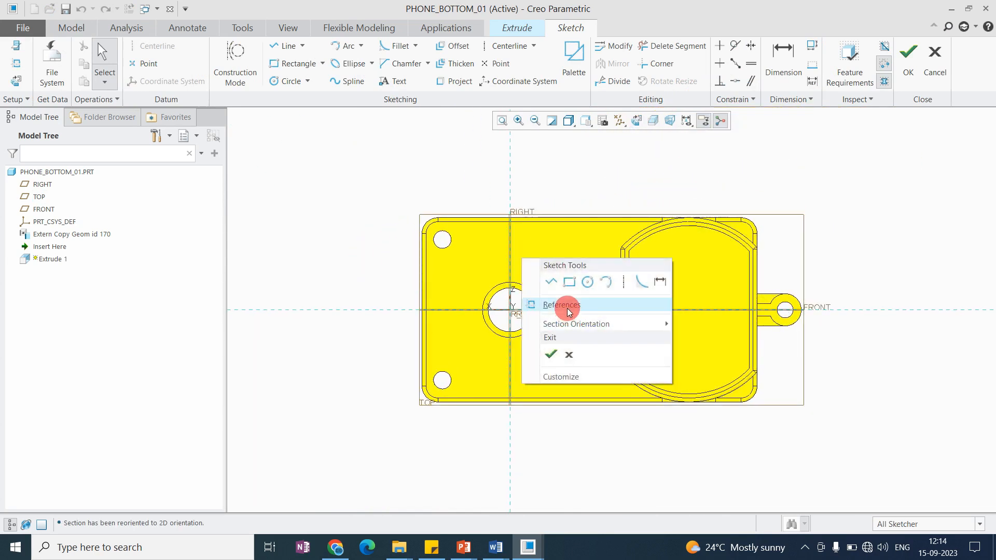
left_click(568, 308)
scroll(500, 296, "down", 4)
left_click(481, 276)
scroll(526, 309, "up", 2)
Step: Sketch a circle about 10.7 in diameter, centred on the origin around the round boss
left_click(285, 83)
left_click(526, 323)
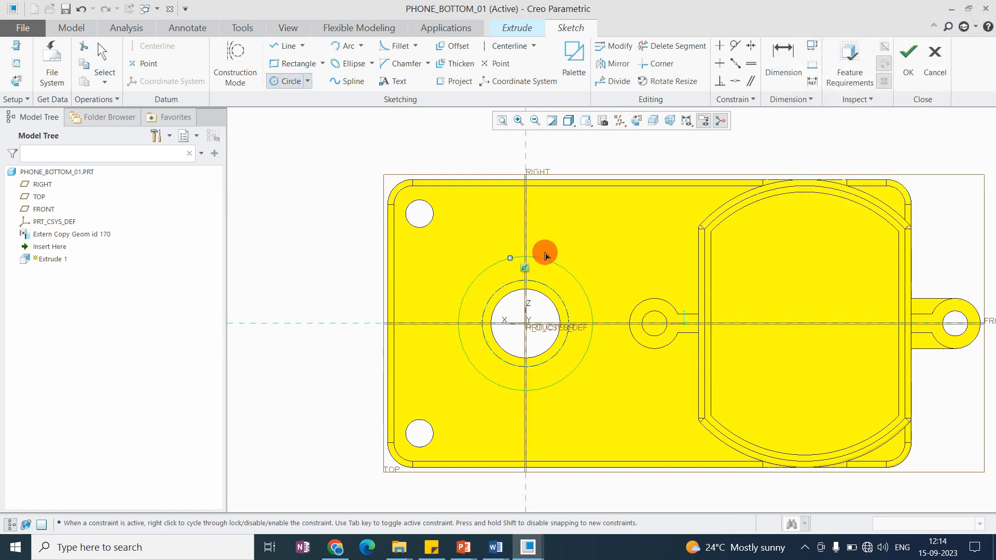
left_click(545, 255)
middle_click(549, 252)
scroll(540, 294, "down", 2)
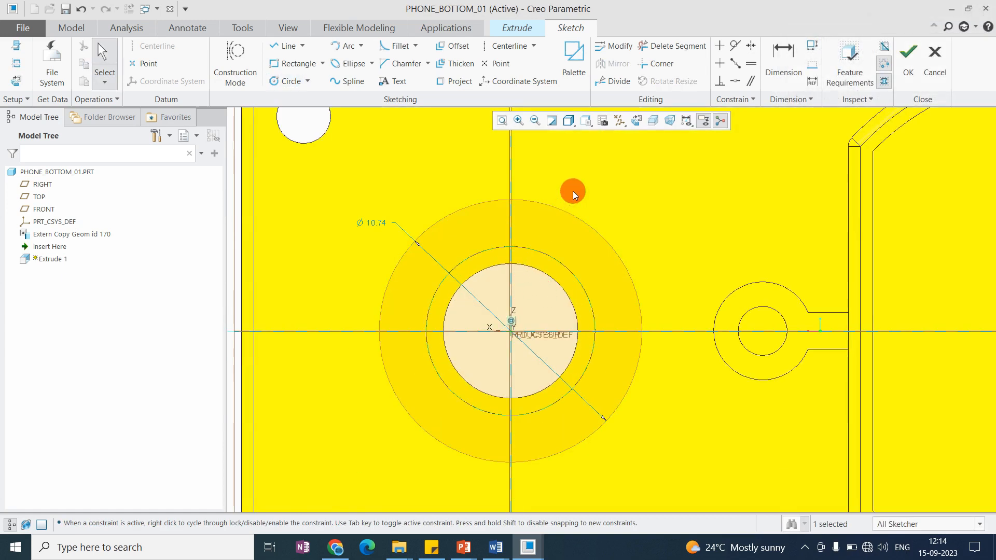
Step: Dimension the gap between the sketched circle and the boss's outer edge and set it to 2
left_click(782, 60)
left_click(558, 210)
middle_click(560, 221)
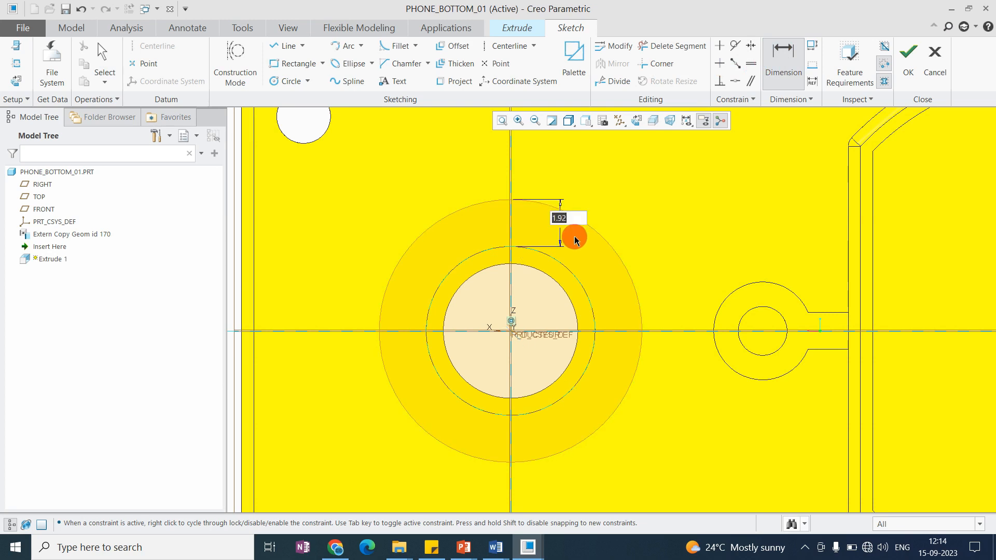
type("10")
key("Return")
scroll(597, 249, "up", 3)
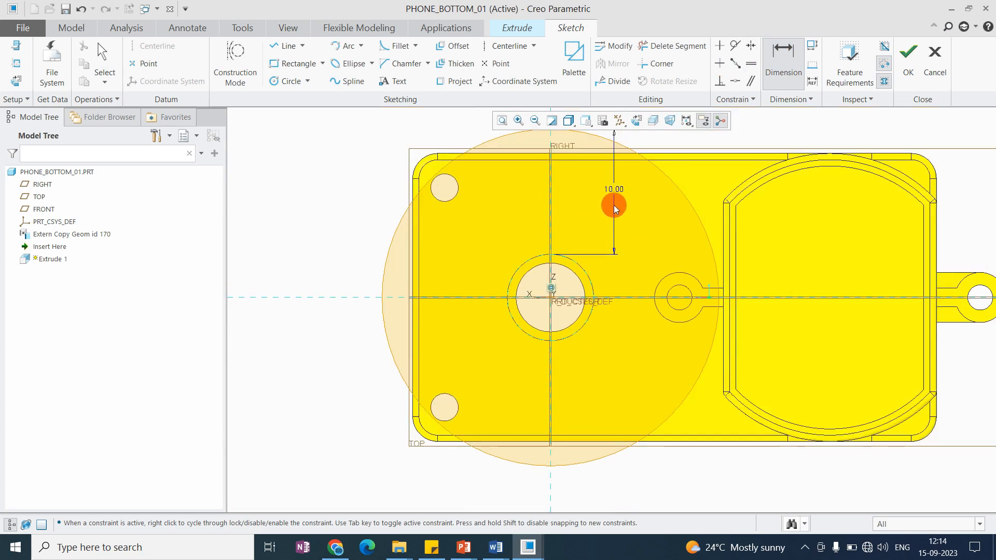
middle_click(615, 206)
double_click(616, 191)
type("2")
key("Return")
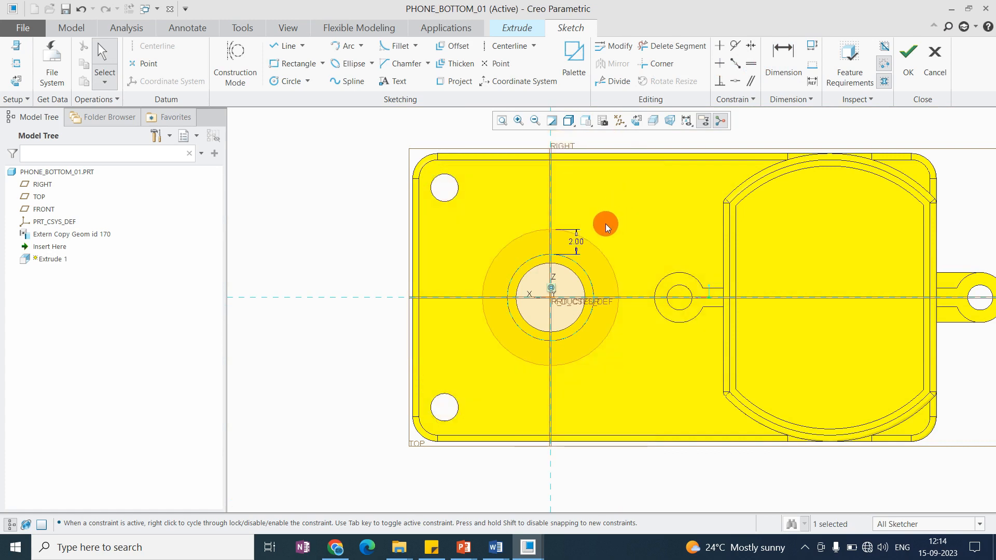
Step: Finish the sketch and extrude the circle upward as a solid cylinder that encloses the round boss
scroll(591, 288, "down", 1)
left_click(909, 57)
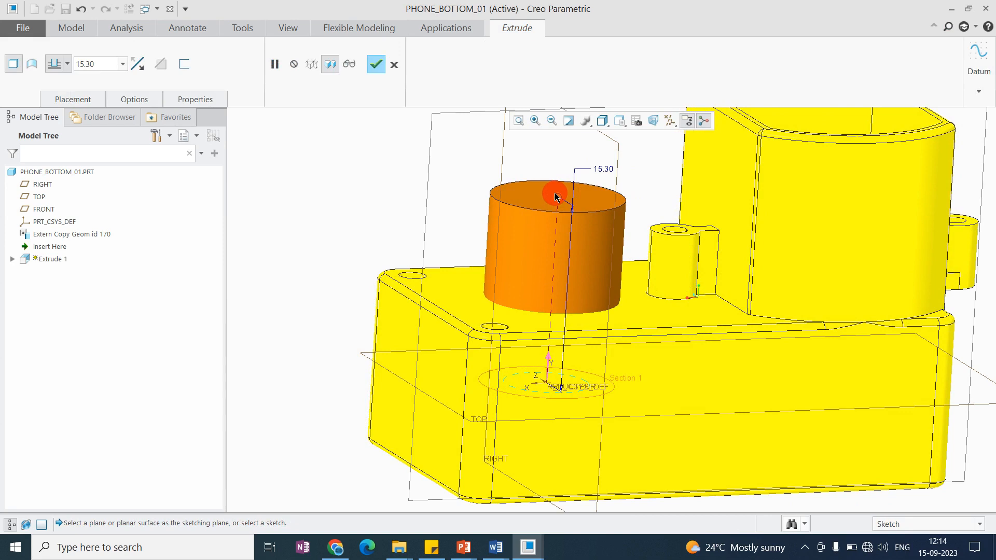
middle_click(363, 215)
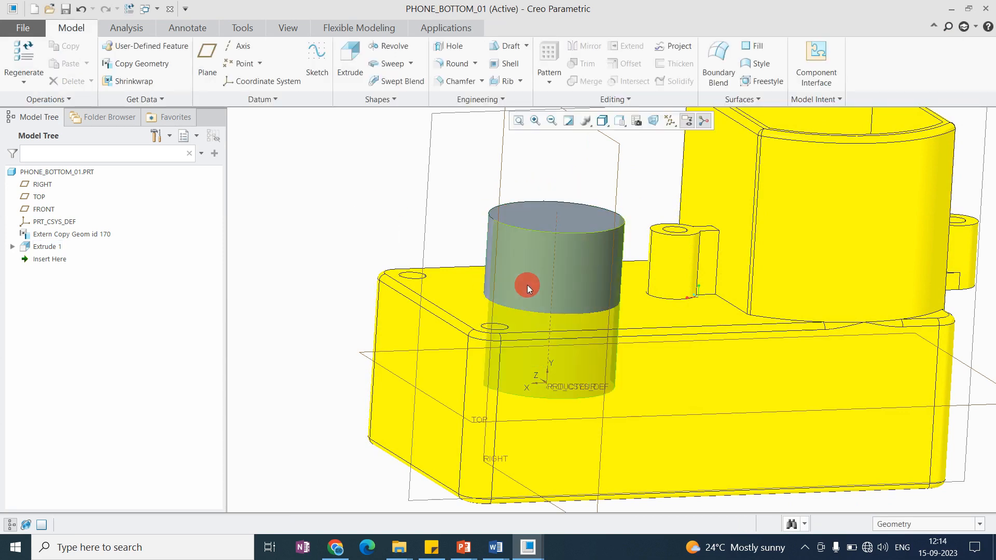
Step: Inspect the new cylinder against the copied upper face of the base and the boss it encloses
scroll(535, 266, "up", 5)
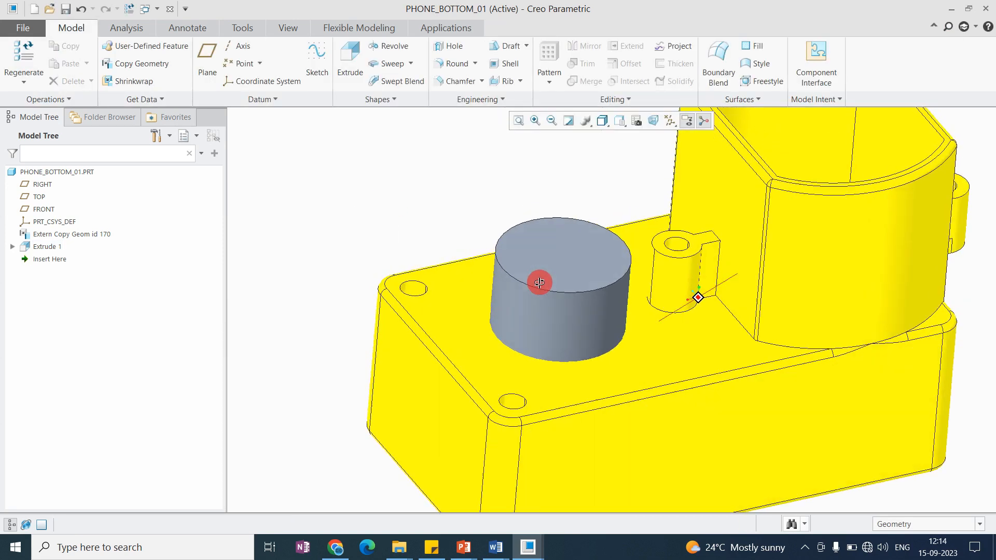
left_click(559, 270)
left_click(636, 282)
scroll(598, 284, "down", 3)
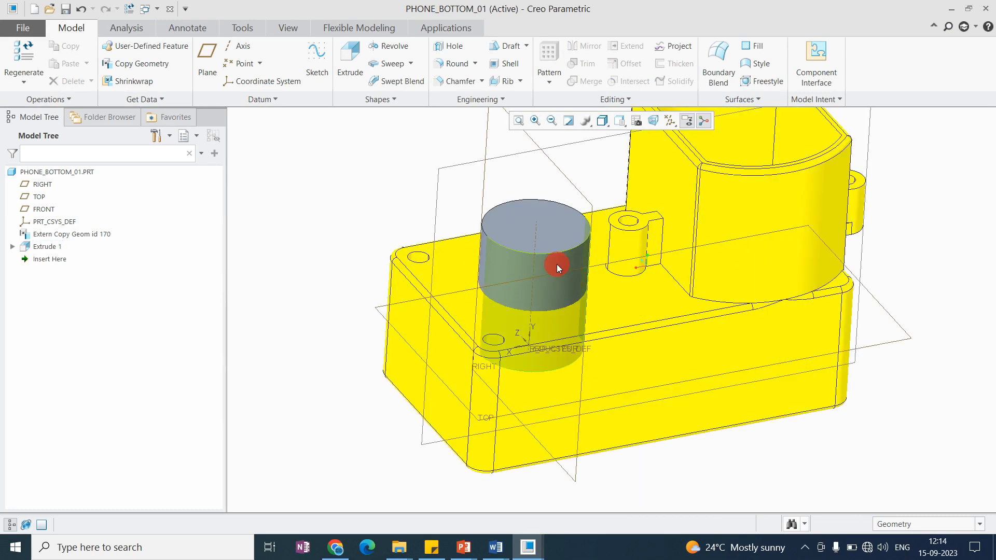
left_click(662, 300)
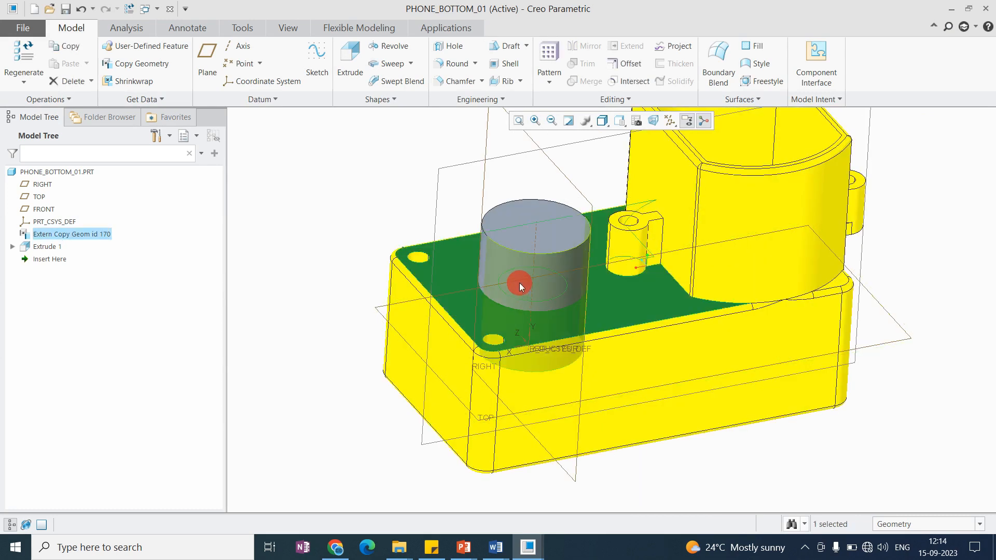
scroll(582, 291, "down", 4)
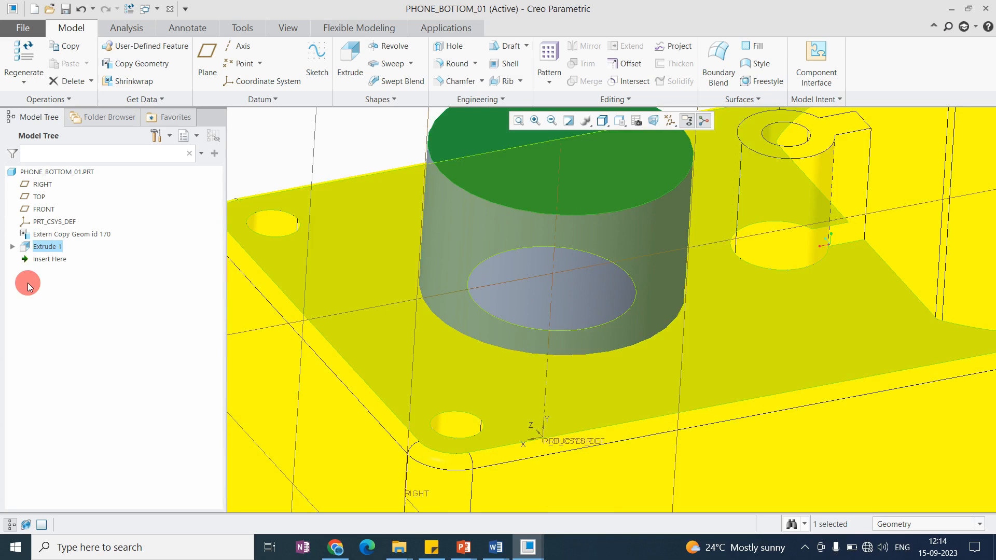
Step: Roll the model back to before the extrude, inspect the boss's outer surface it references, and restore the full feature list
left_click(44, 247)
left_click_drag(43, 260, 44, 242)
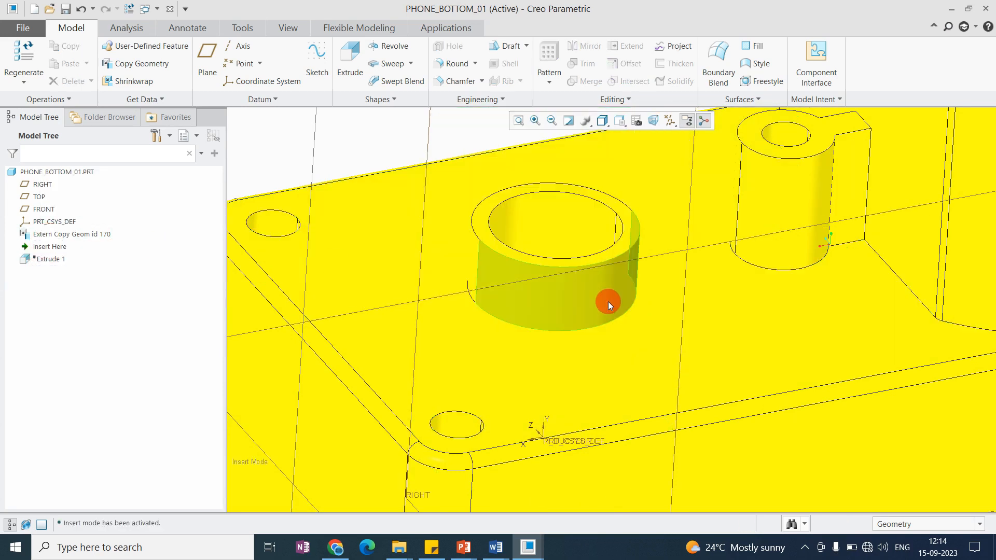
left_click(593, 300)
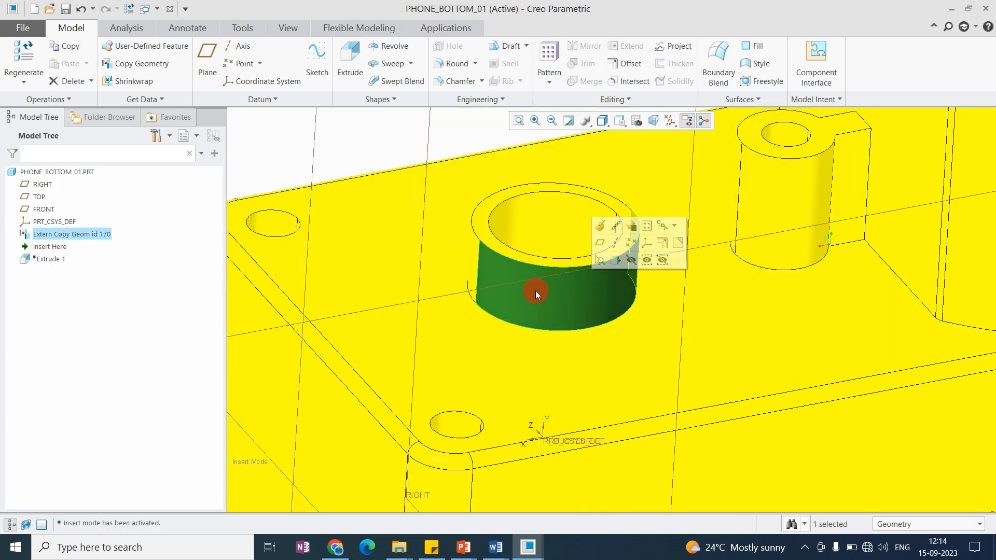
middle_click_drag(538, 305, 520, 278)
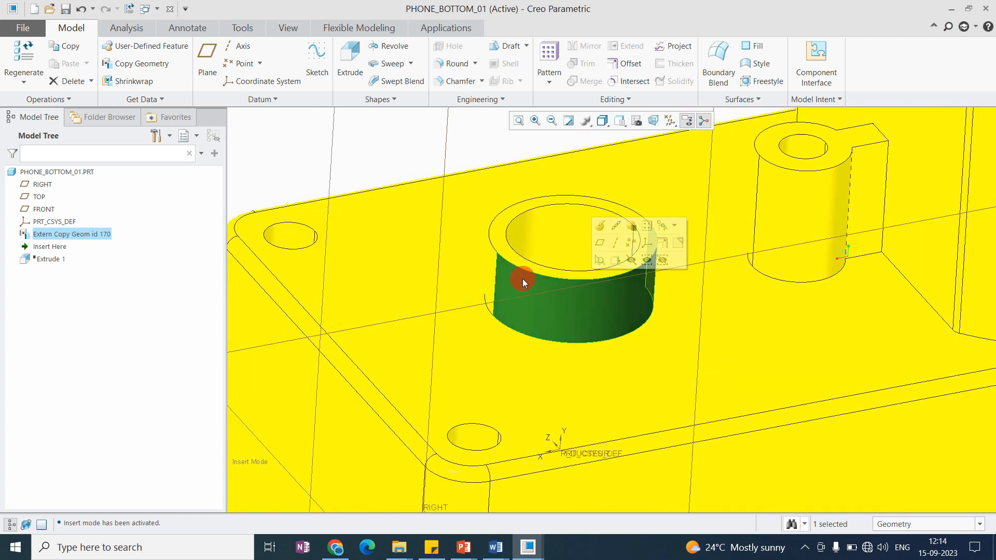
left_click_drag(47, 249, 48, 267)
scroll(711, 282, "up", 6)
scroll(742, 250, "down", 3)
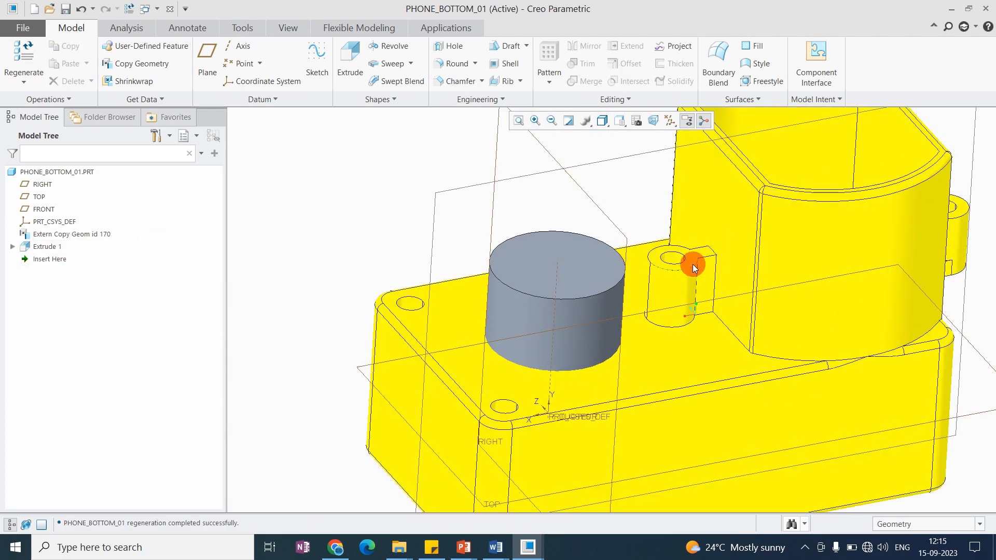
scroll(693, 263, "up", 3)
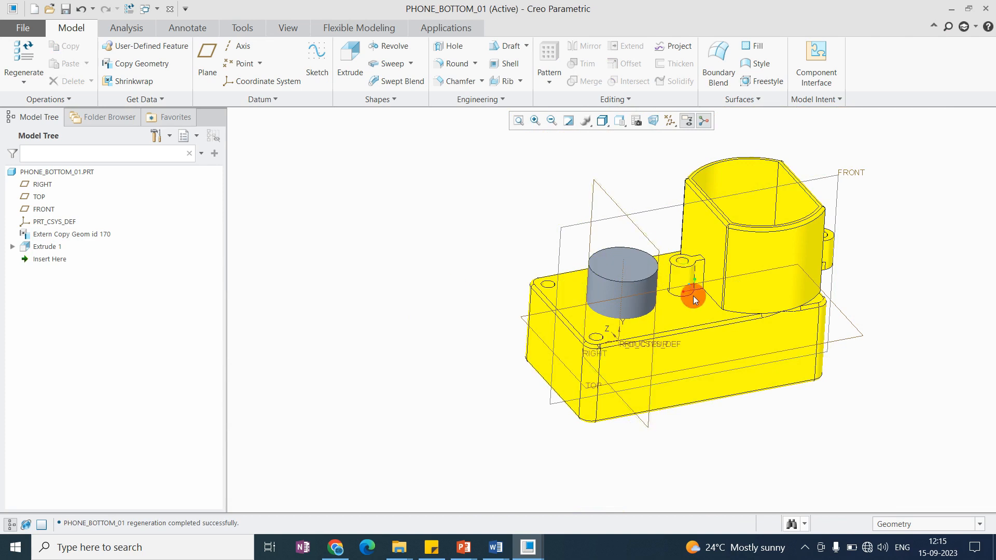
scroll(556, 378, "up", 3)
scroll(688, 259, "down", 3)
scroll(659, 260, "up", 4)
scroll(592, 342, "down", 3)
scroll(592, 327, "up", 2)
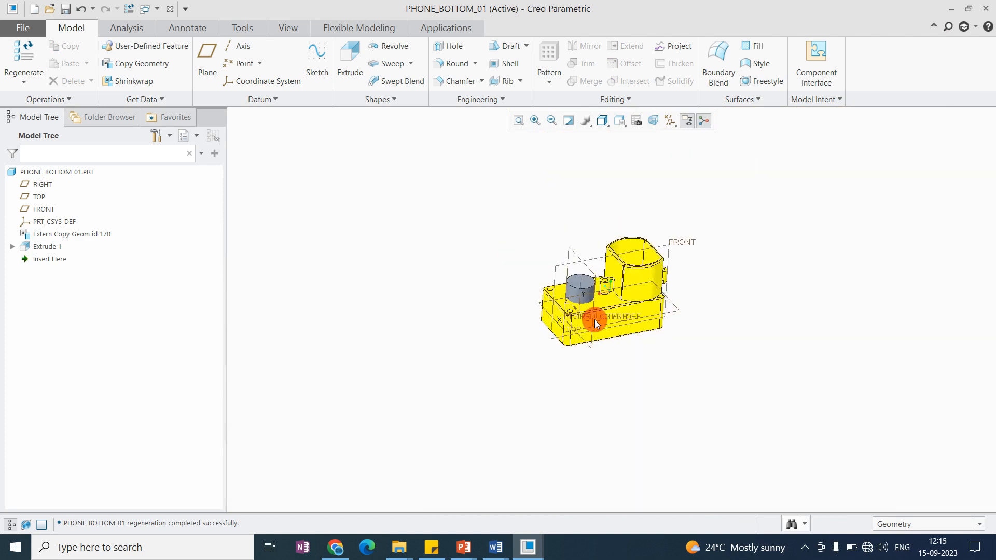
scroll(563, 286, "down", 2)
scroll(529, 255, "up", 2)
scroll(527, 270, "up", 2)
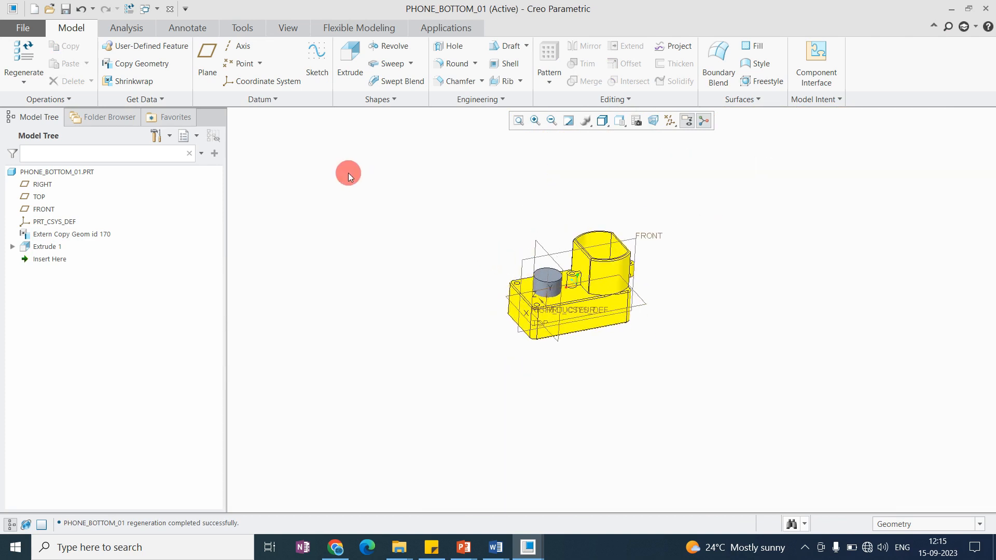
left_click(150, 11)
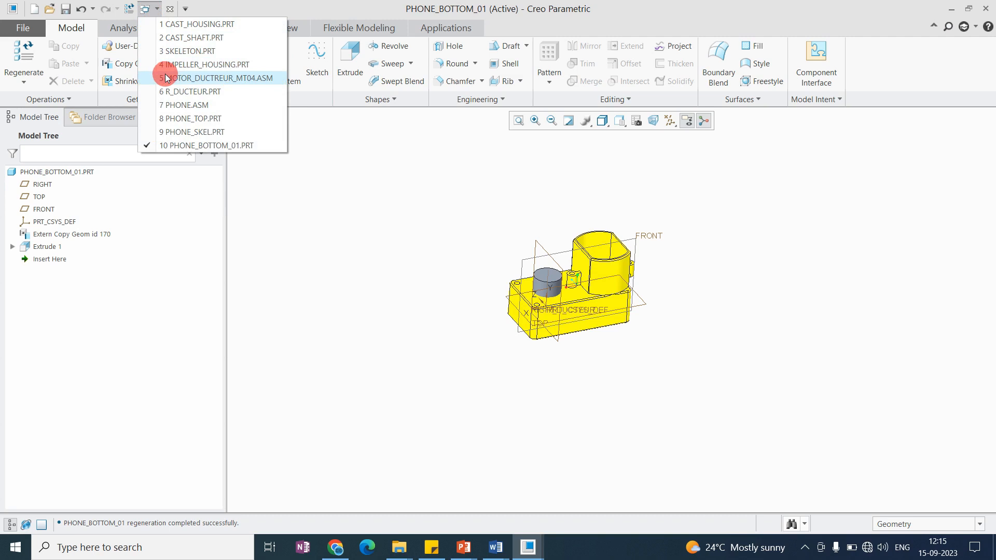
left_click(424, 419)
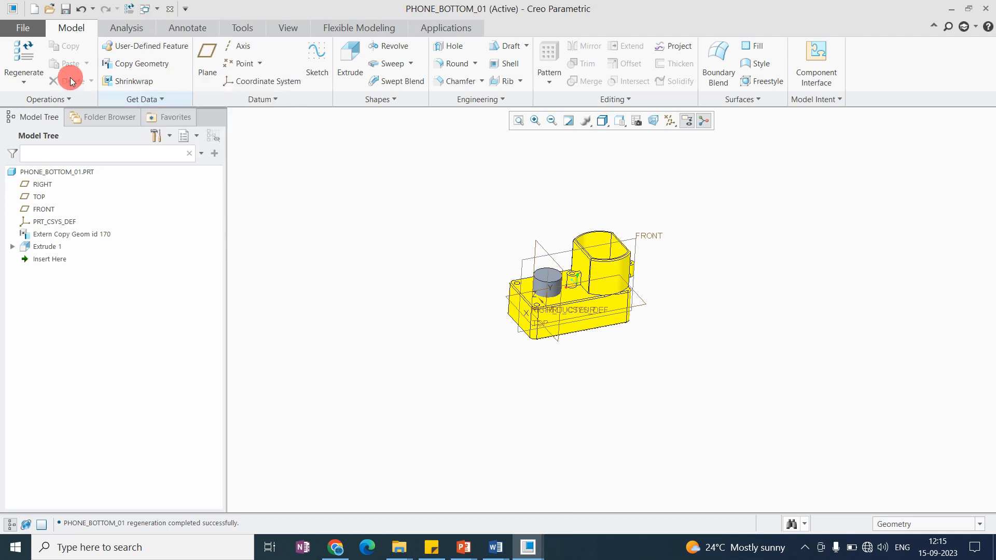
left_click(133, 98)
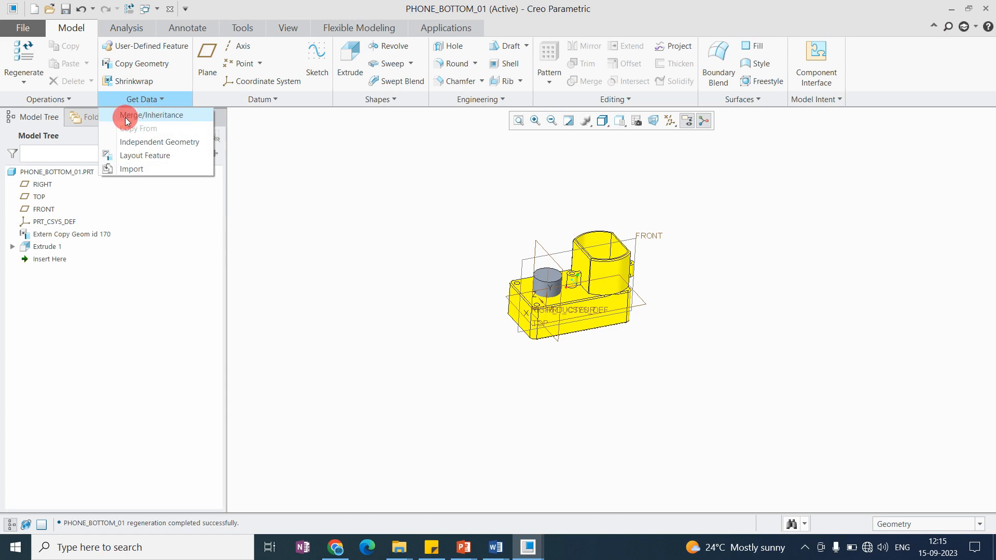
left_click(416, 209)
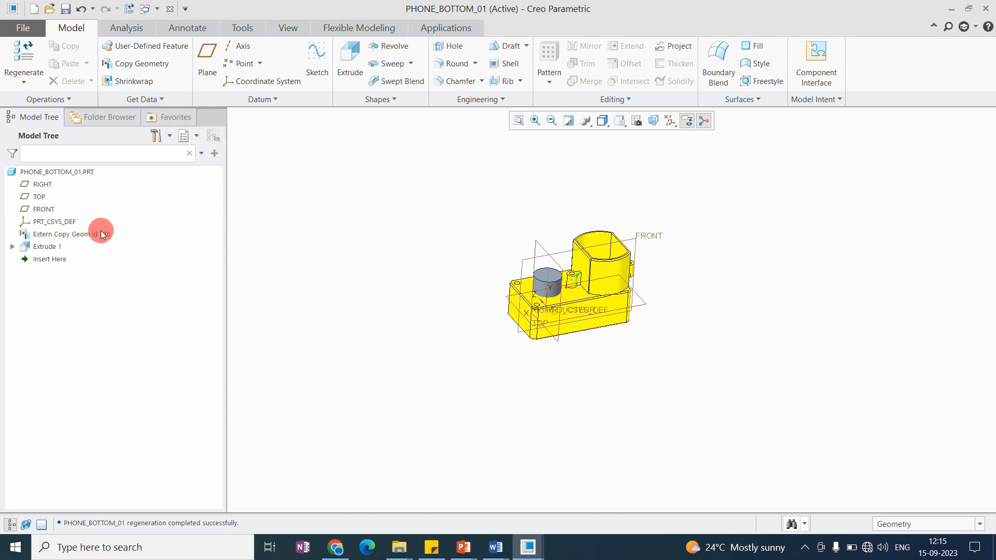
Step: Delete the external copy geometry feature together with the extrude, and return the model to a refitted standard orientation
left_click(46, 235)
left_click(48, 246, "ctrl")
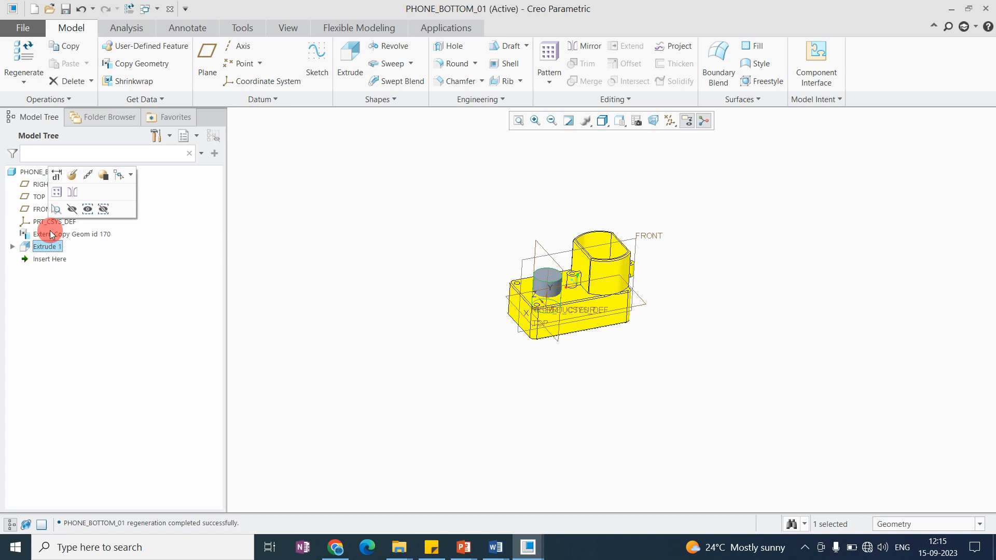
key("Delete")
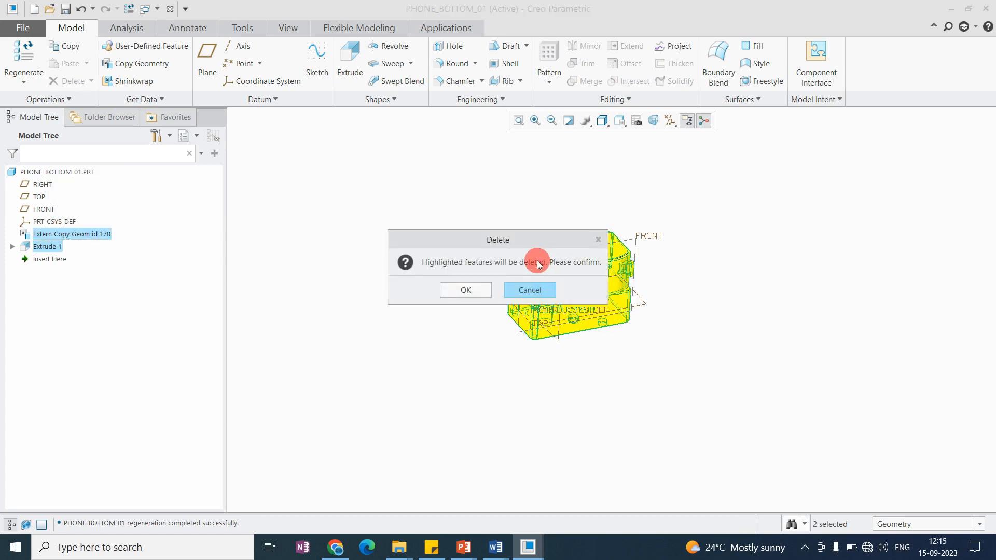
left_click(465, 289)
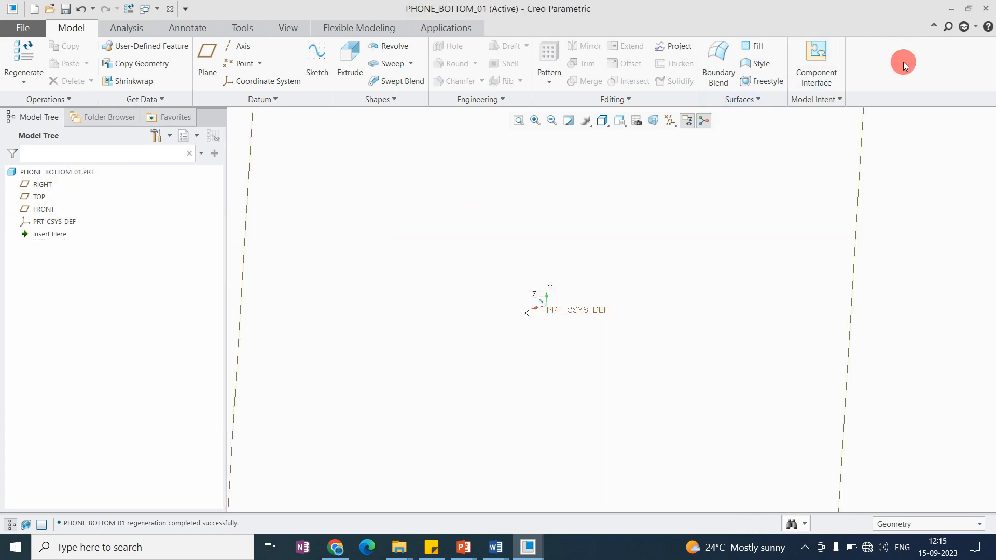
left_click(619, 122)
left_click(639, 157)
left_click(519, 122)
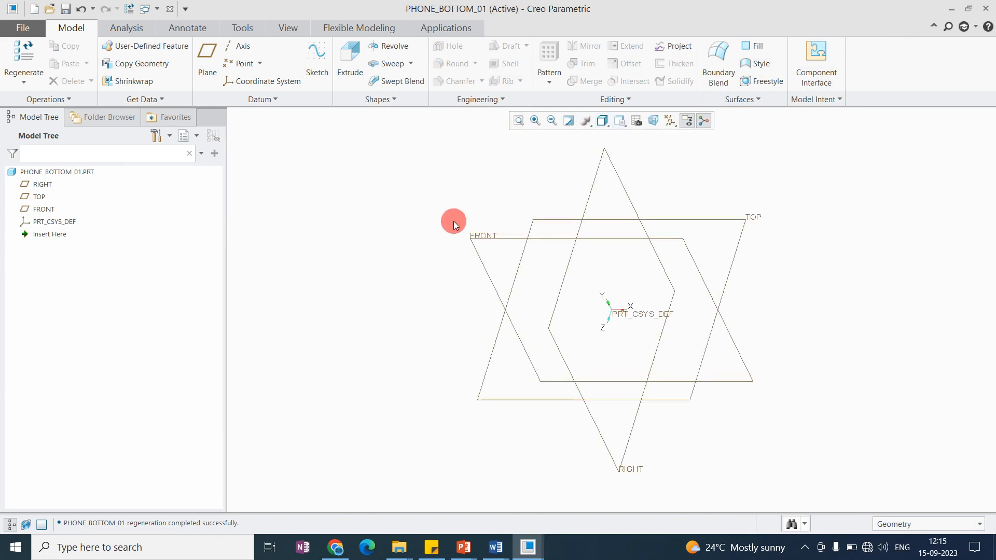
left_click(147, 101)
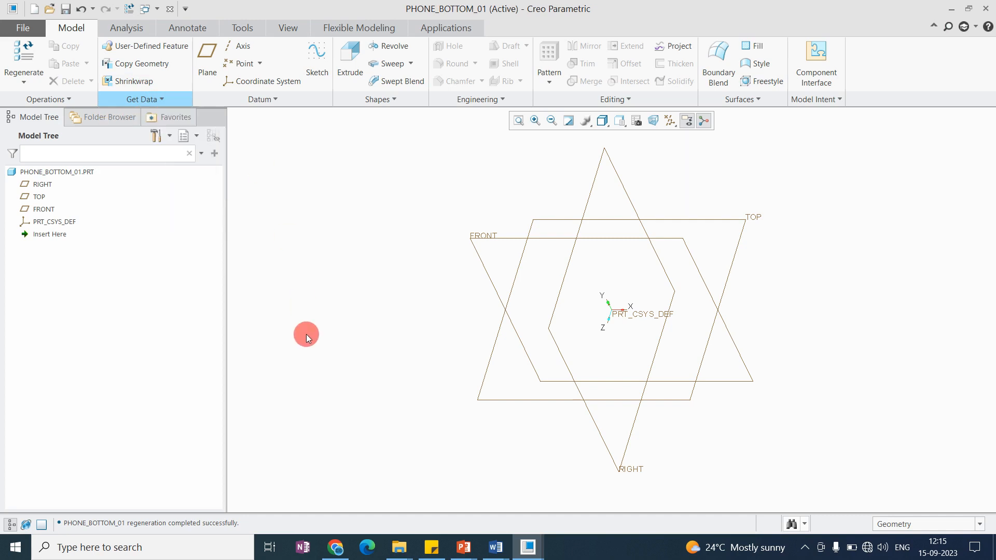
Step: Undo the deletion and examine the copied geometry as one surface body with the selection filter set to Quilt
key("ctrl+z")
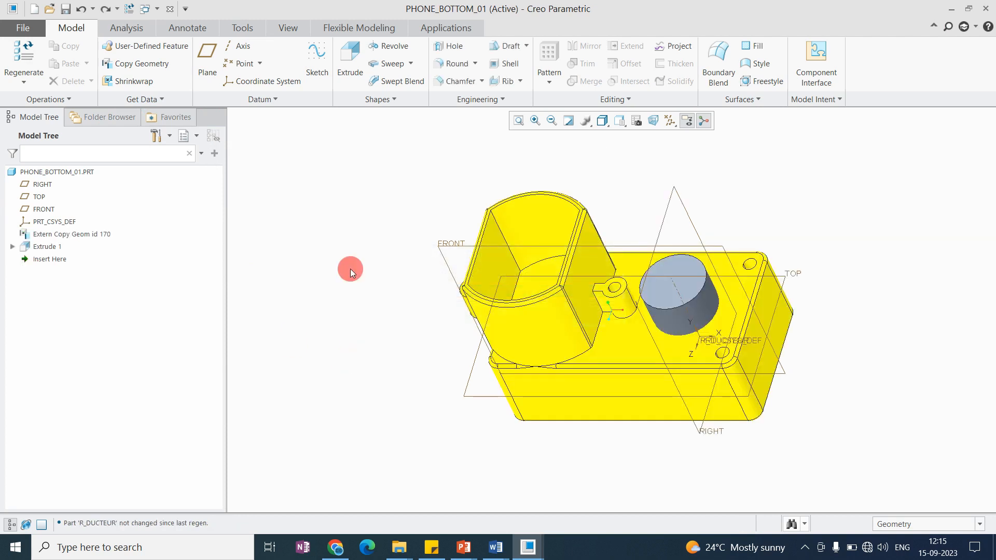
left_click(590, 307)
left_click(890, 521)
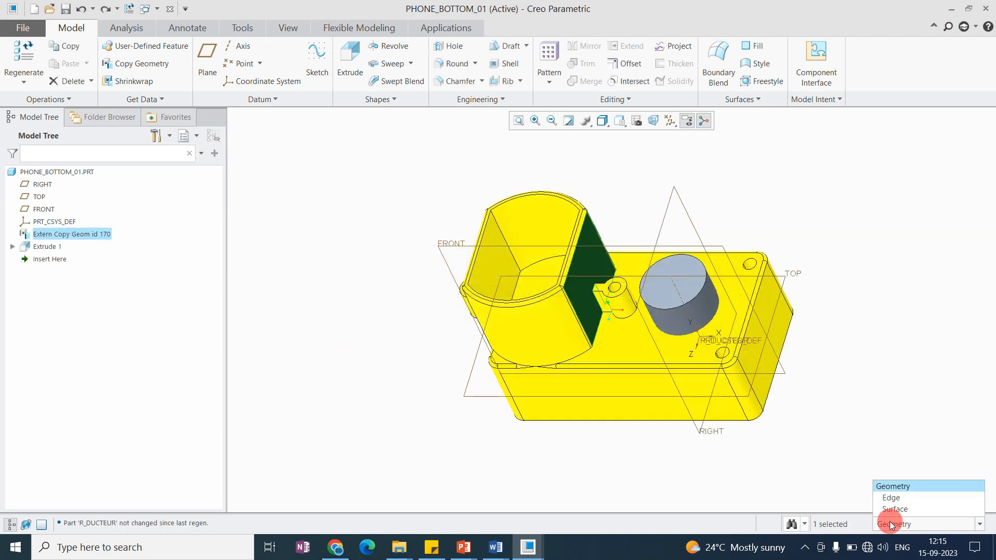
left_click(899, 469)
middle_click_drag(691, 337, 566, 261)
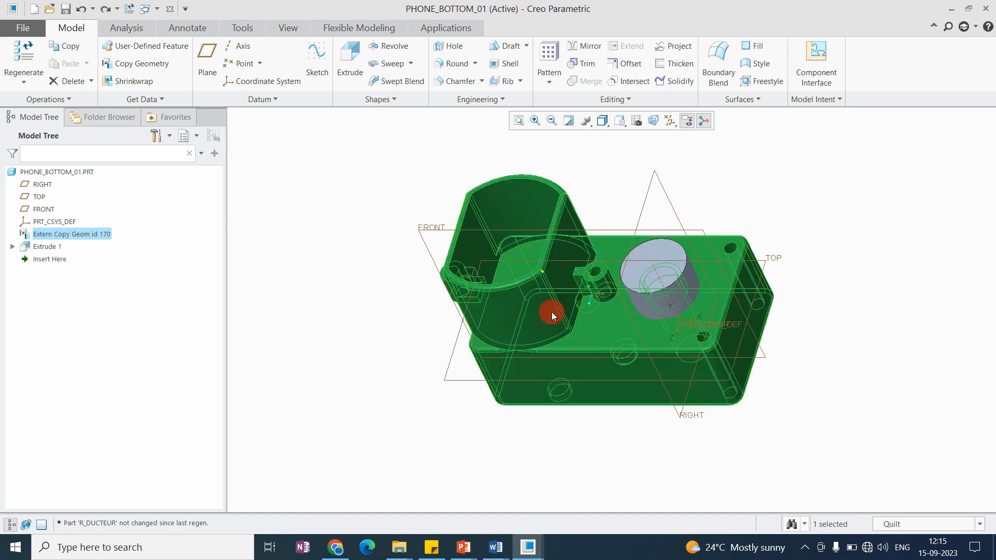
scroll(583, 301, "down", 2)
left_click(812, 397)
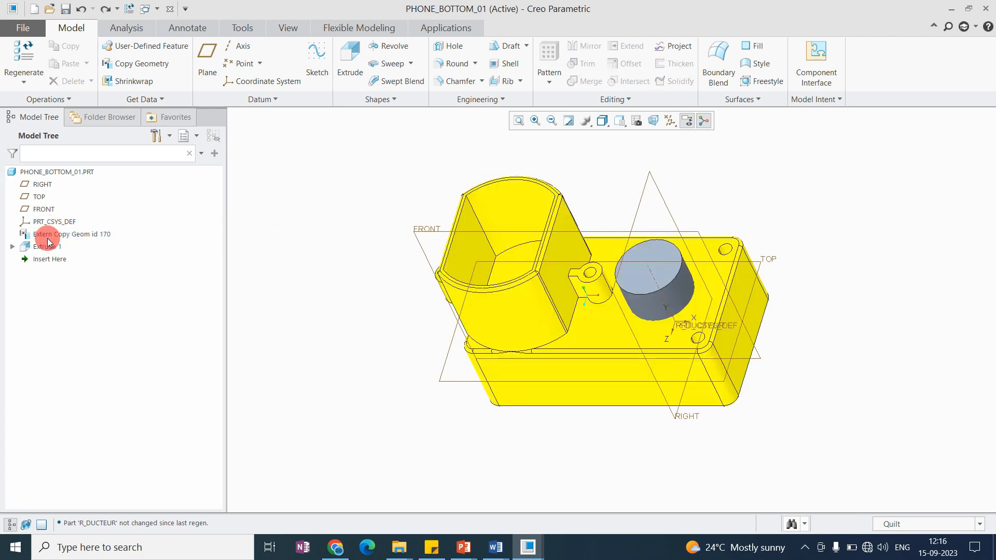
Step: Reset the selection filter to Geometry and delete the external copy geometry feature and the extrude from PHONE_BOTTOM_01
left_click(37, 234)
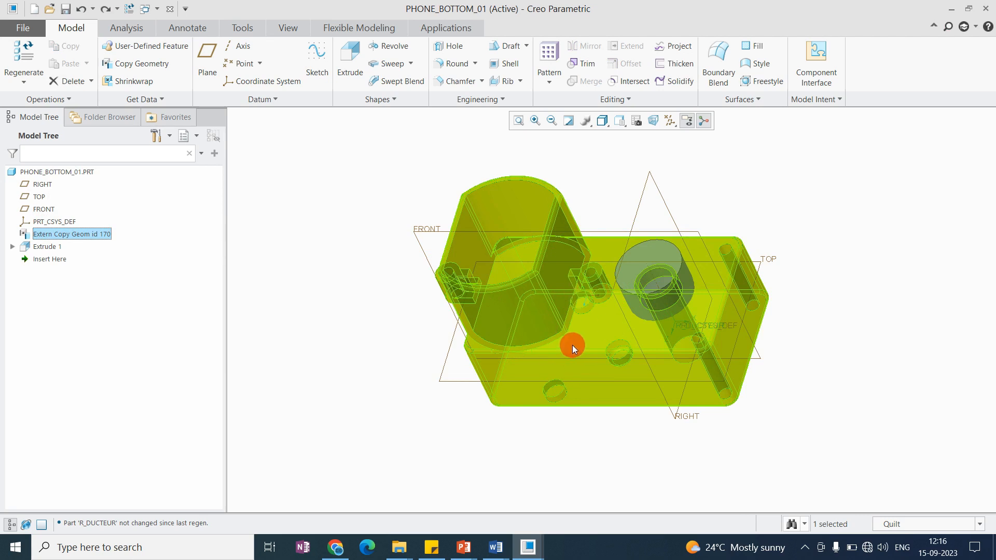
left_click(892, 524)
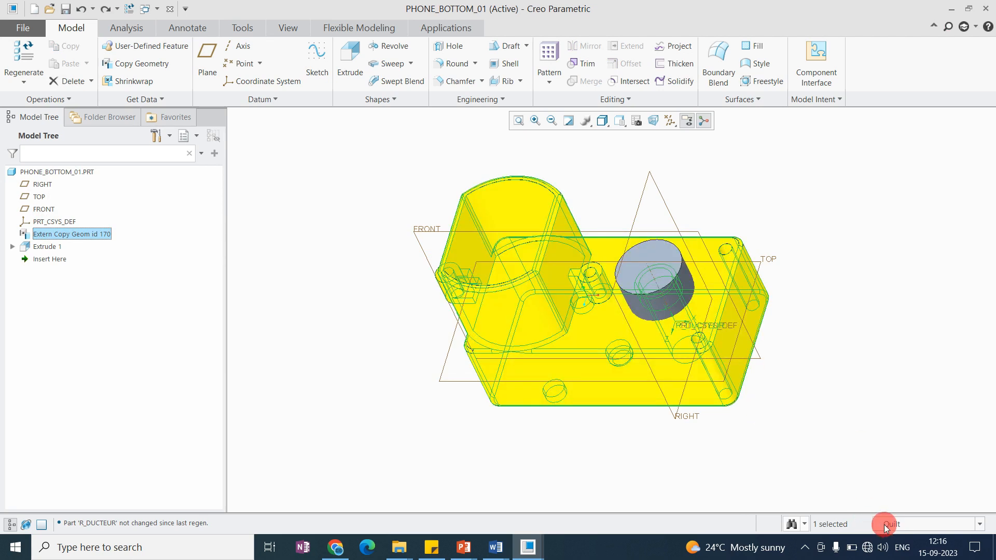
left_click(898, 412)
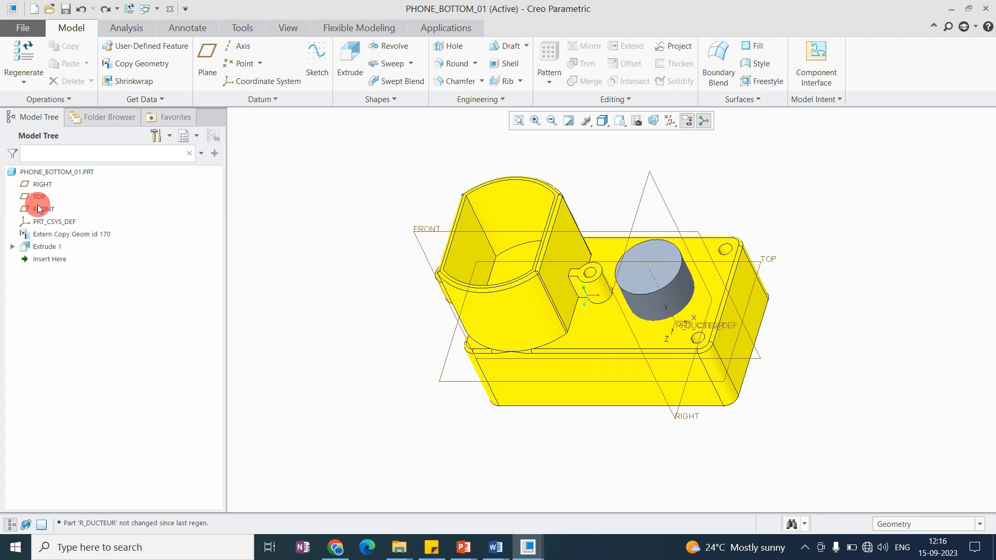
left_click(45, 247, "ctrl")
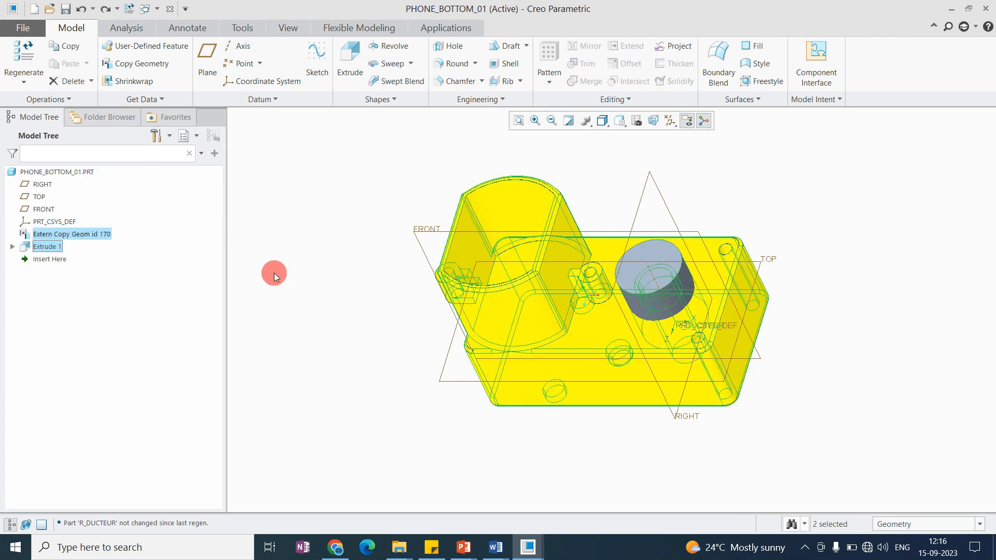
key("Delete")
left_click(448, 289)
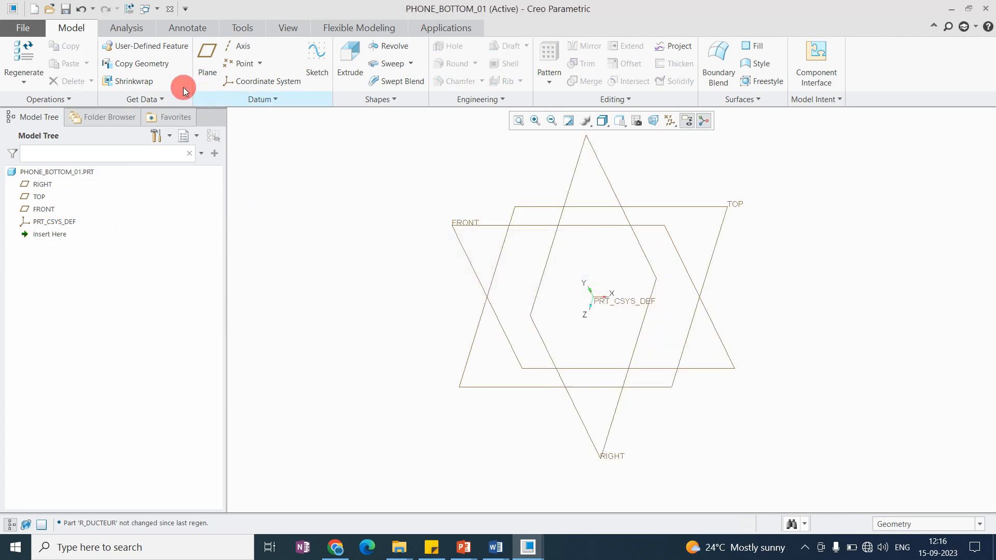
Step: Start a Merge/Inheritance feature in the emptied part and show its reference options
left_click(137, 102)
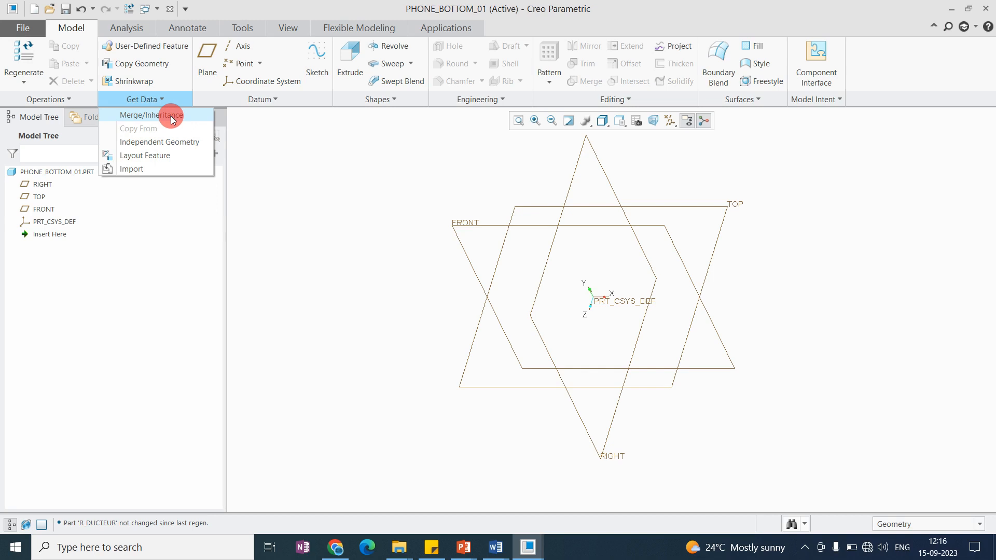
left_click(145, 100)
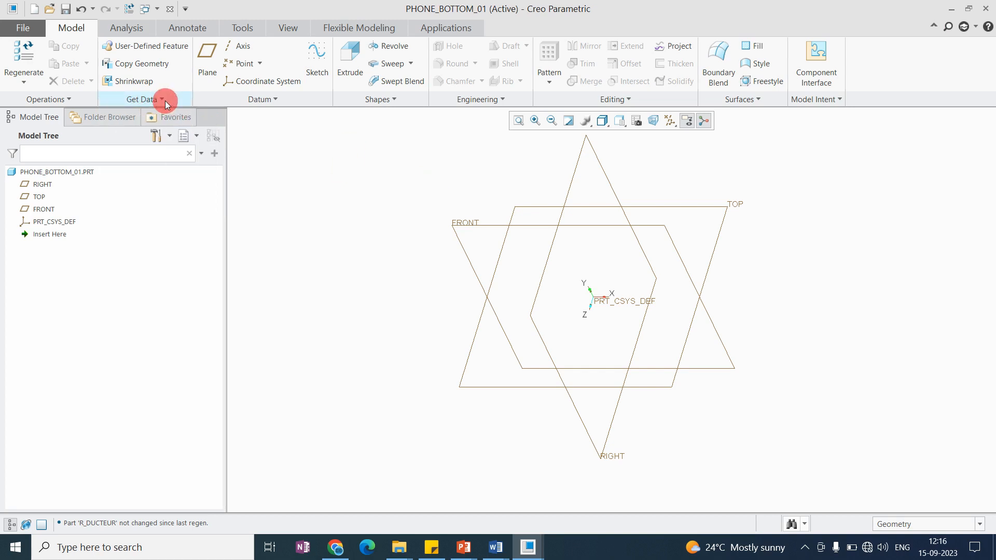
left_click(165, 101)
left_click(182, 116)
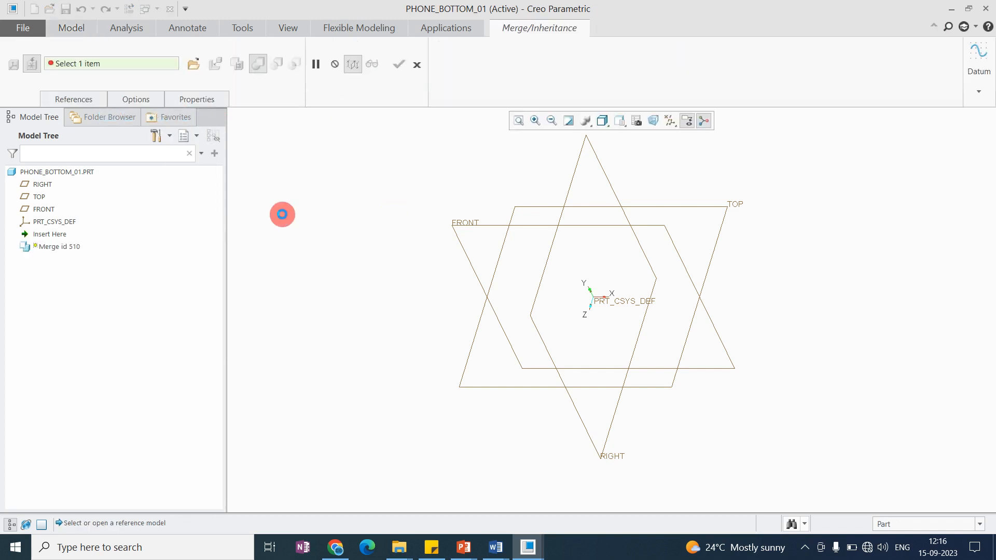
left_click(94, 98)
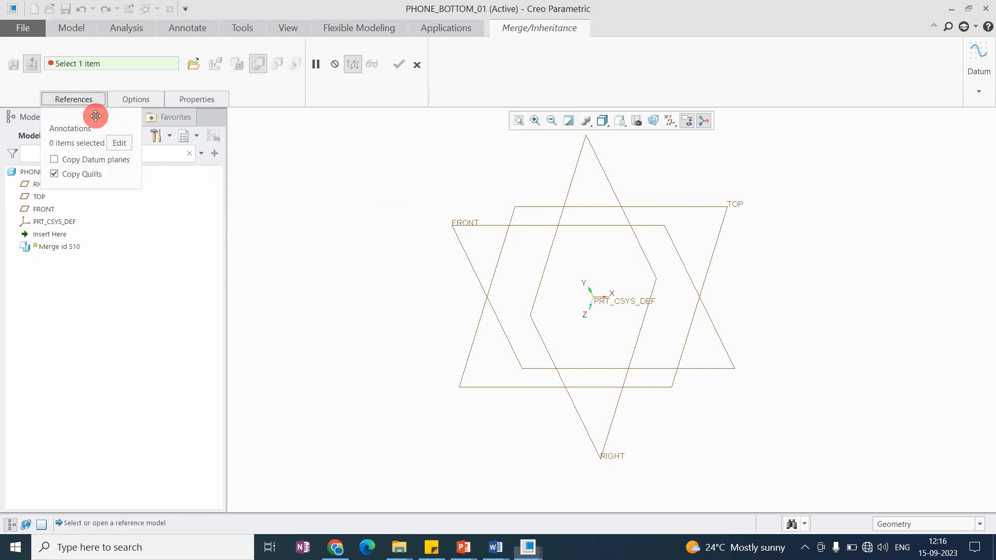
Step: Open cast_housing.prt from the models in session as the reference model for the merge, checking its preview first
left_click(193, 66)
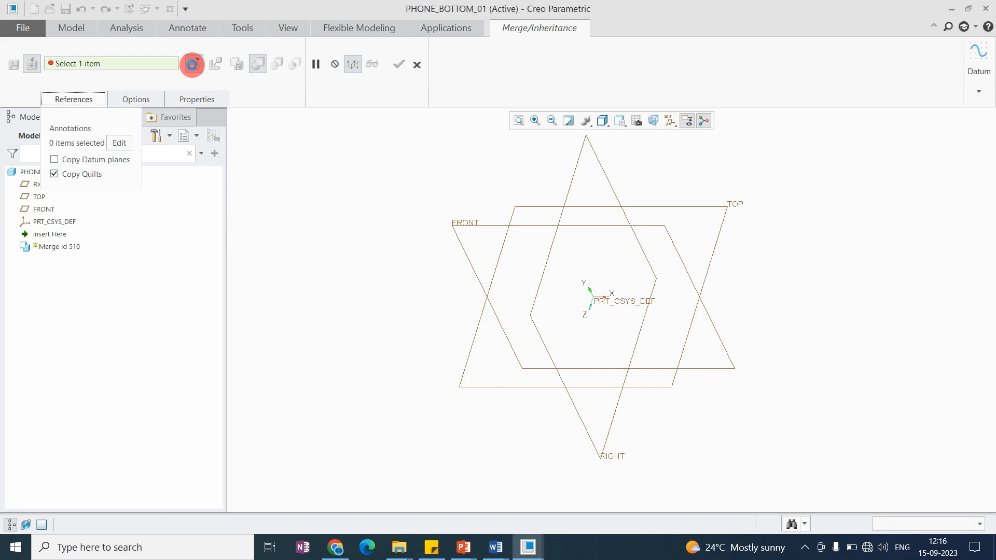
left_click(297, 207)
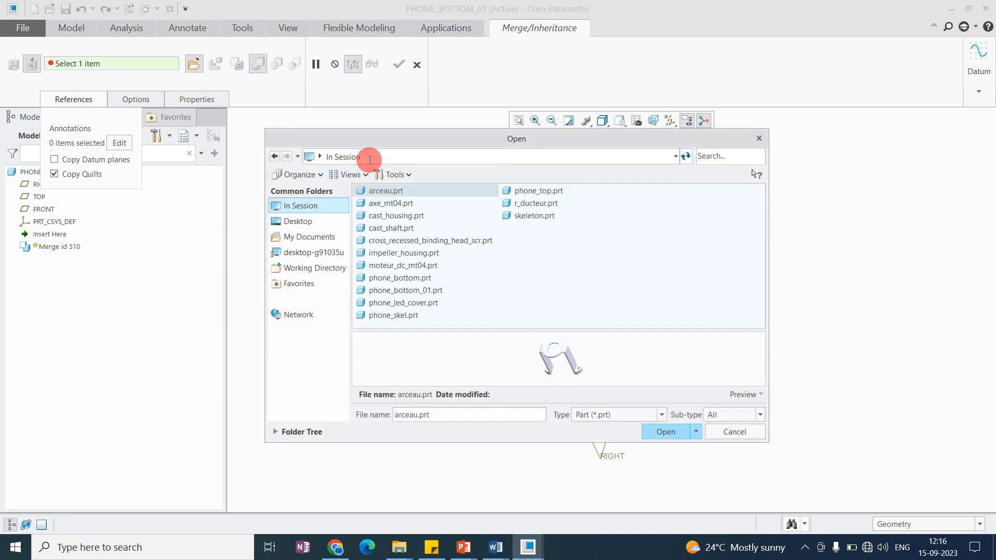
left_click(389, 231)
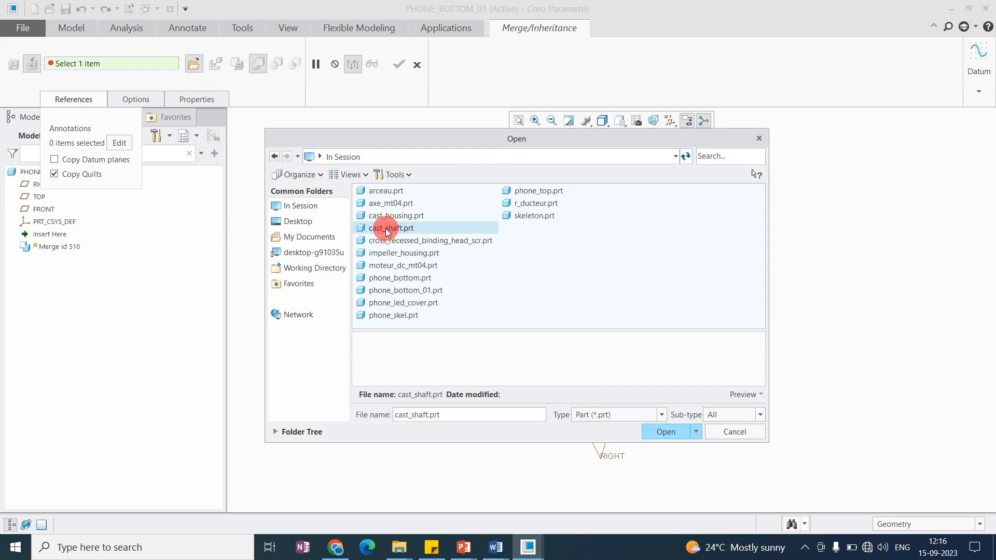
left_click(385, 216)
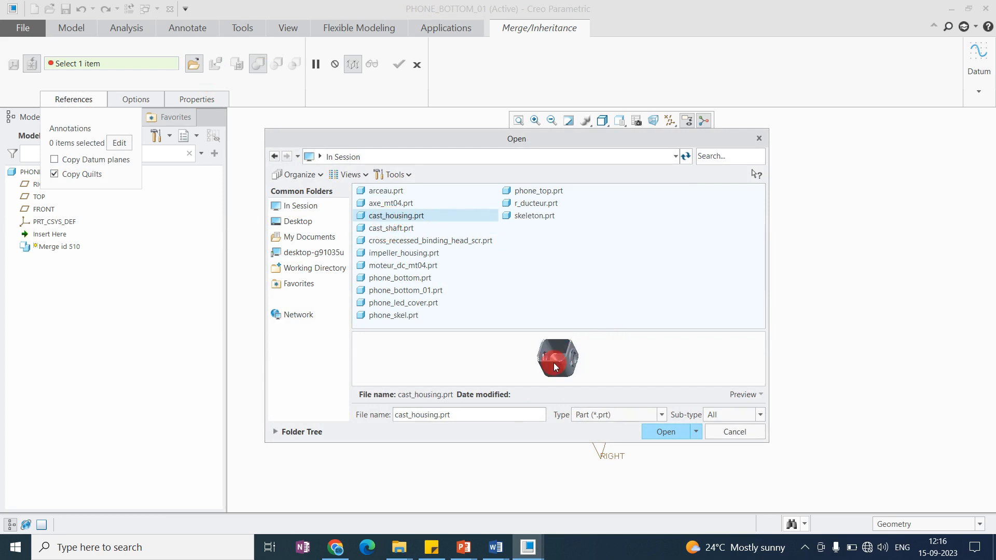
middle_click_drag(610, 346, 568, 357)
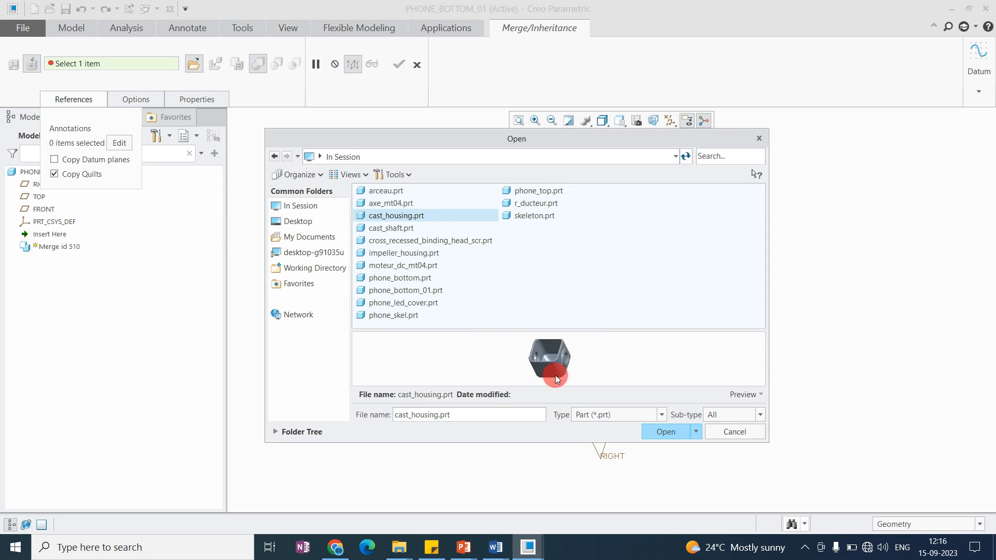
left_click(663, 432)
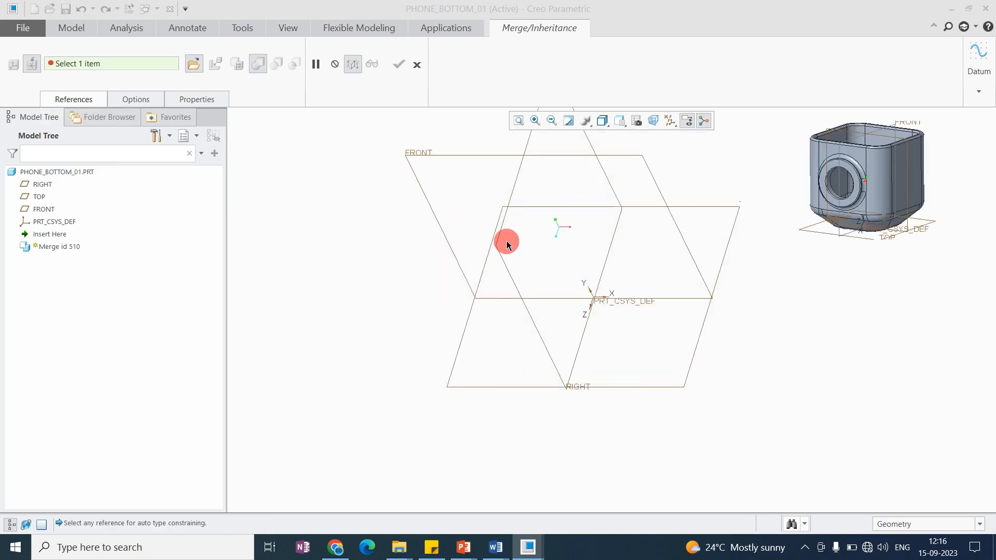
Step: Place the housing with the Default constraint so its origin aligns with the part's origin, and accept the placement
left_click(879, 199)
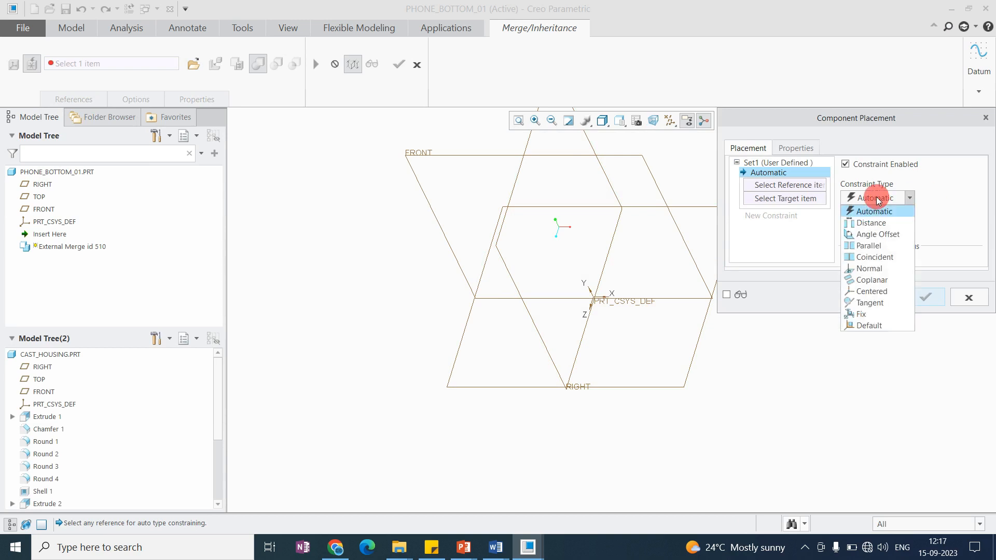
left_click(768, 195)
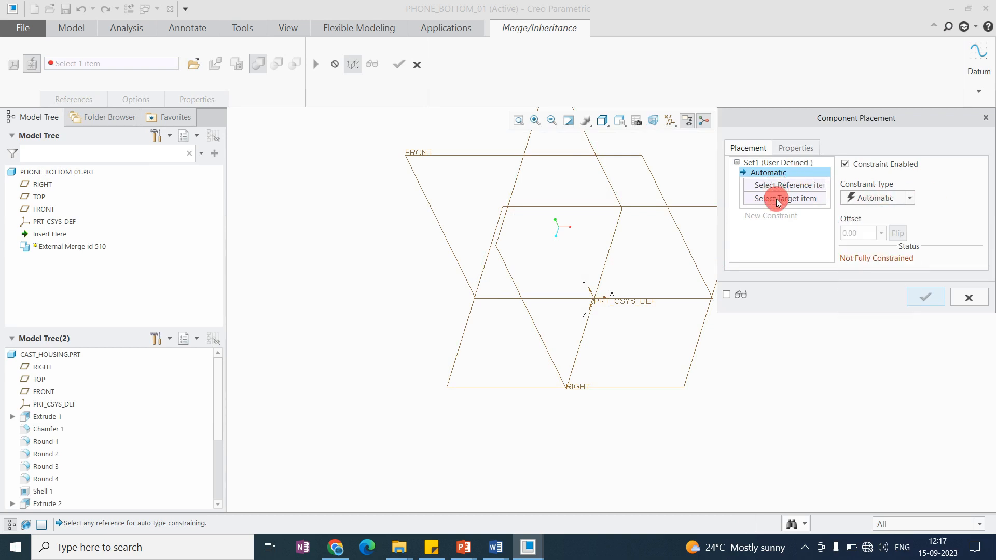
left_click(869, 197)
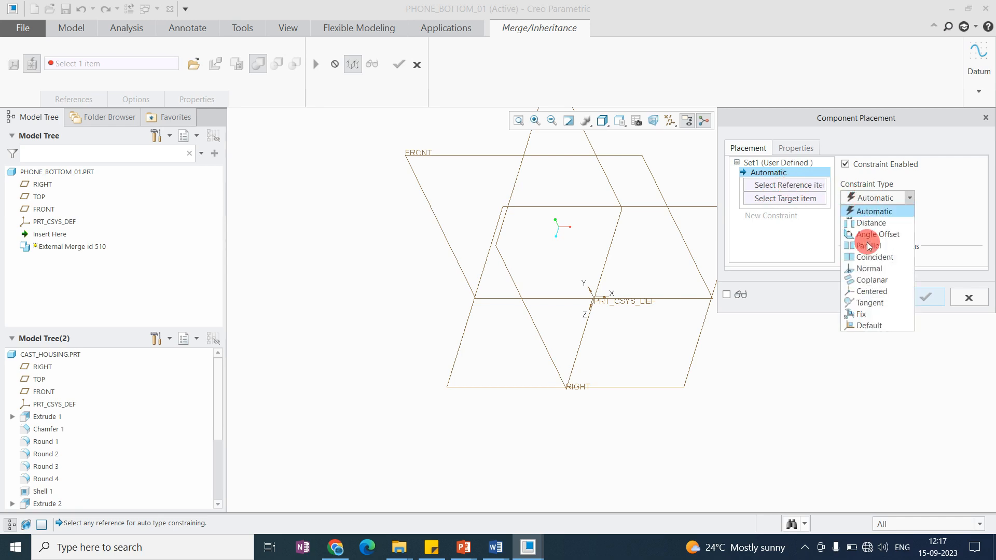
left_click(869, 326)
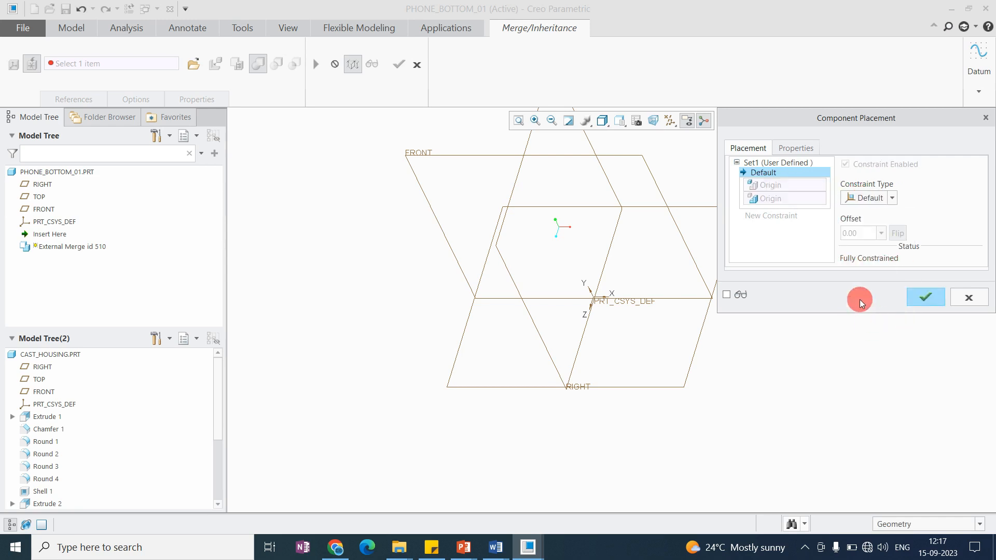
left_click(927, 296)
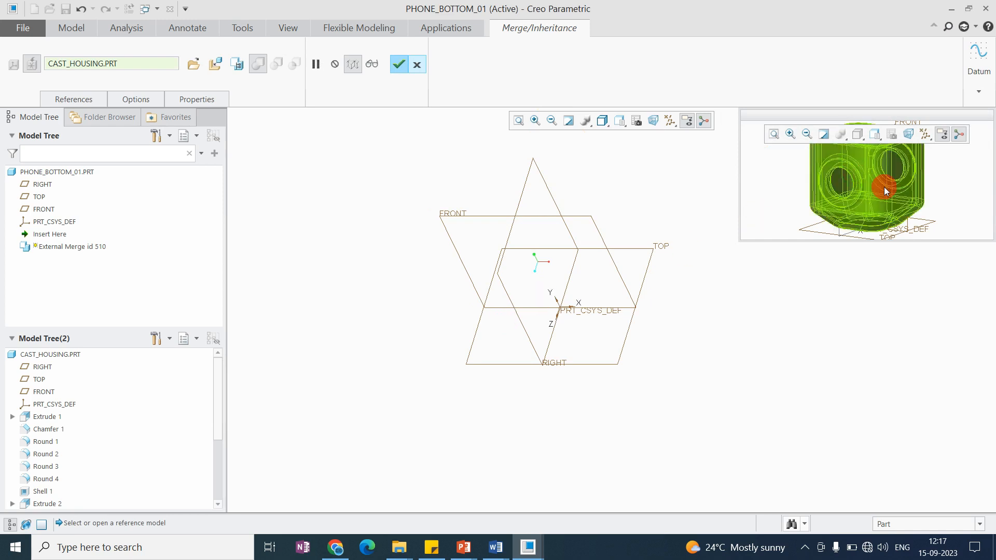
Step: Examine the merge's options for copying datum planes and quilts alongside the housing reference model
left_click(73, 99)
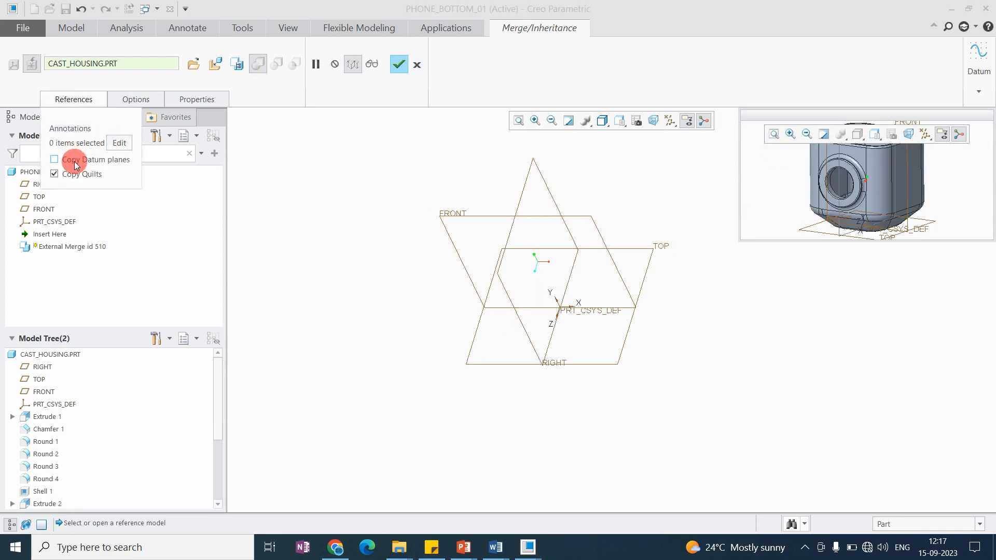
scroll(884, 191, "up", 4)
scroll(891, 186, "down", 2)
middle_click_drag(909, 181, 845, 172)
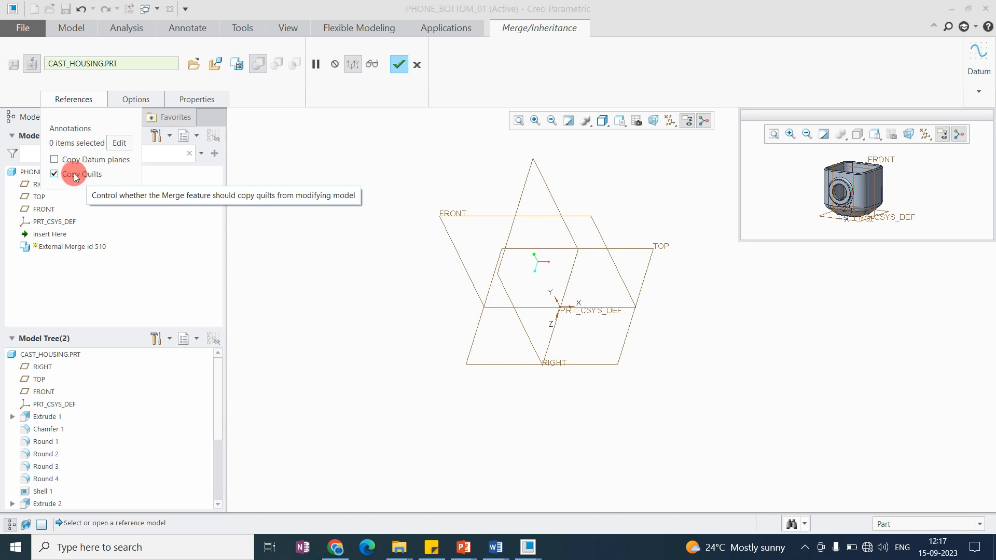
Step: Include the datum planes along with the quilts in the CAST_HOUSING merge and complete the feature
scroll(882, 192, "down", 5)
scroll(893, 194, "up", 5)
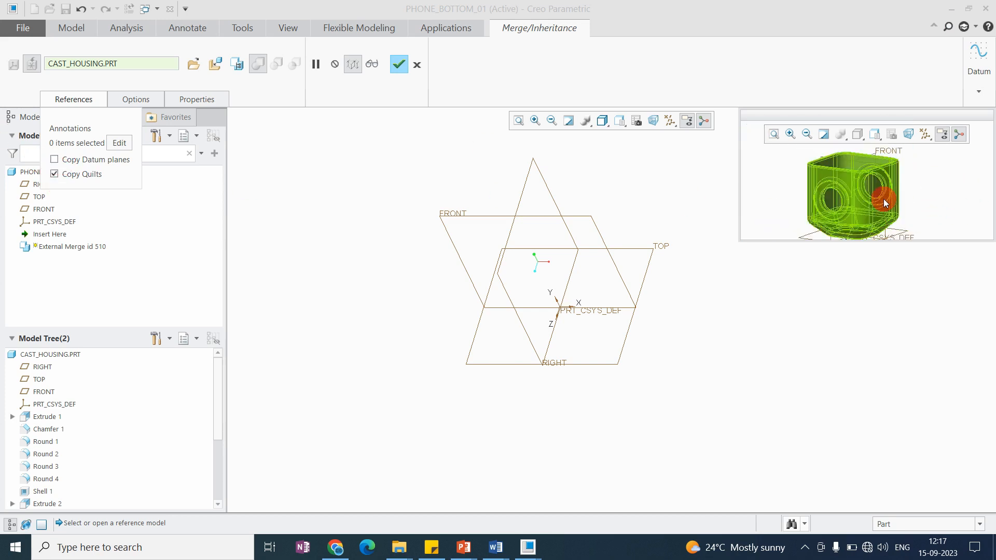
middle_click_drag(884, 199, 885, 196)
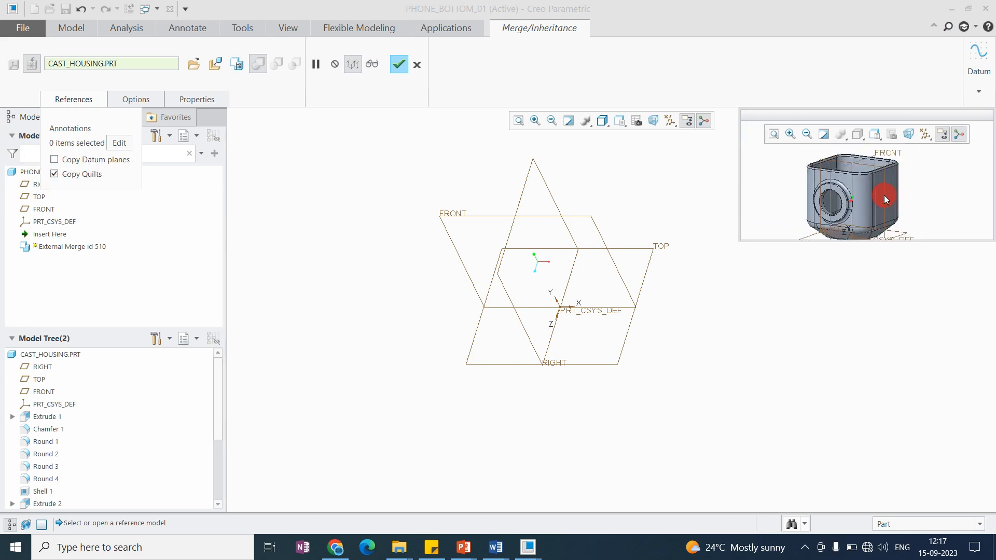
left_click(54, 159)
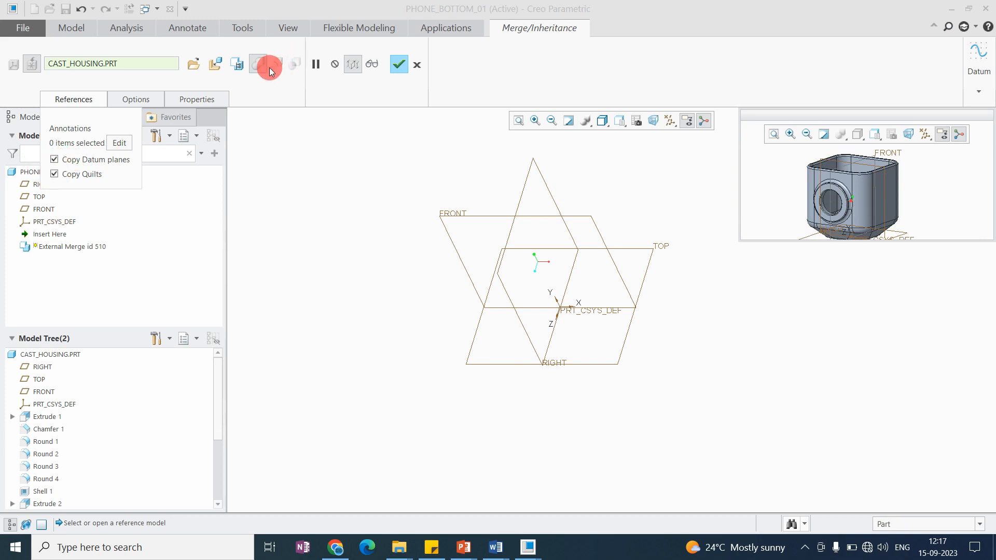
left_click(398, 64)
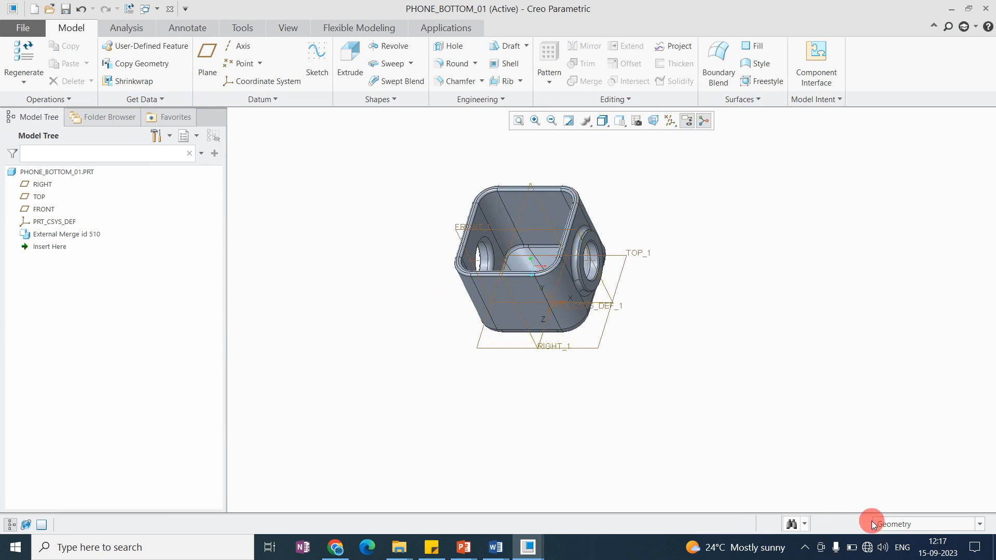
Step: Check the merged part for copied quilts using the Quilt selection filter, and restore the filter to Geometry
left_click(886, 525)
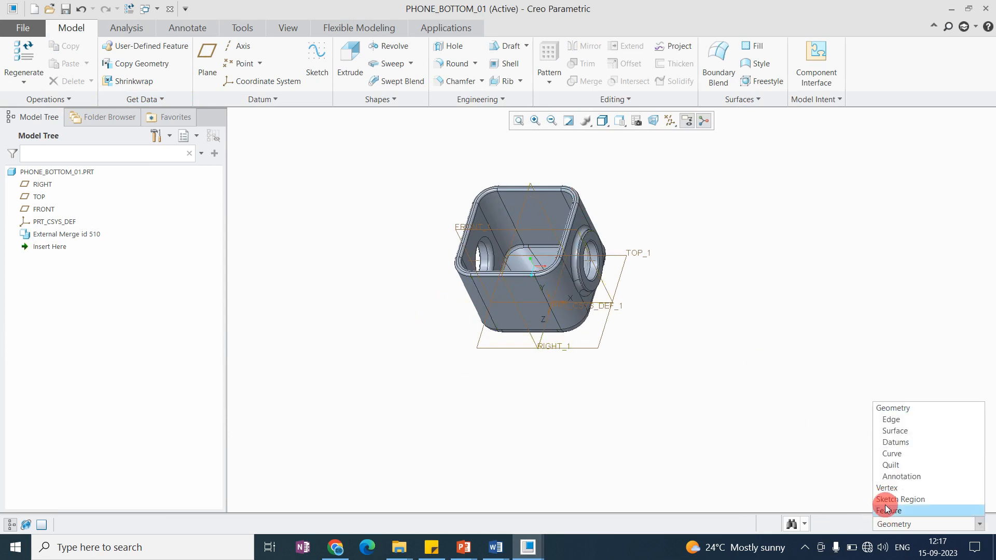
left_click(891, 466)
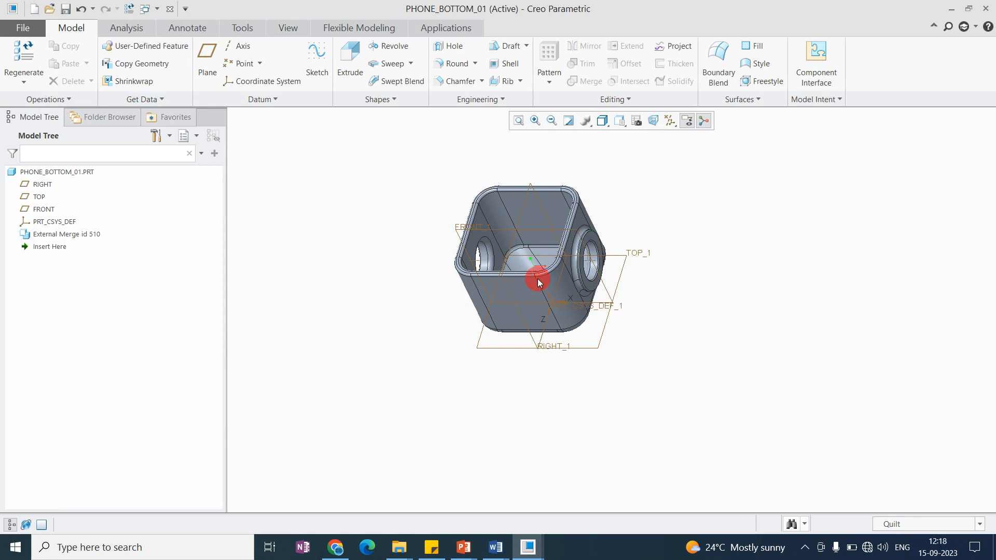
left_click(873, 522)
left_click(904, 408)
left_click(591, 274)
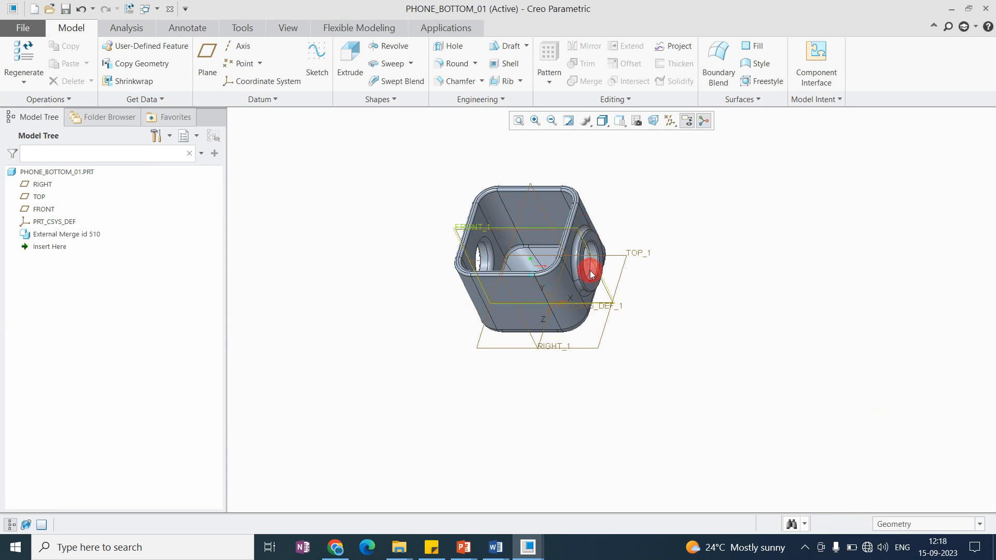
Step: Examine the merged housing from several angles, including its side faces and which geometry belongs to the External Merge feature
scroll(534, 306, "down", 2)
scroll(537, 308, "up", 4)
scroll(537, 308, "down", 3)
scroll(509, 287, "up", 4)
scroll(510, 288, "down", 3)
mouse_move(513, 292)
middle_mouse_down()
mouse_move(552, 292)
mouse_move(603, 232)
mouse_move(589, 271)
mouse_move(484, 270)
mouse_move(470, 247)
mouse_move(456, 278)
mouse_move(498, 273)
middle_mouse_up()
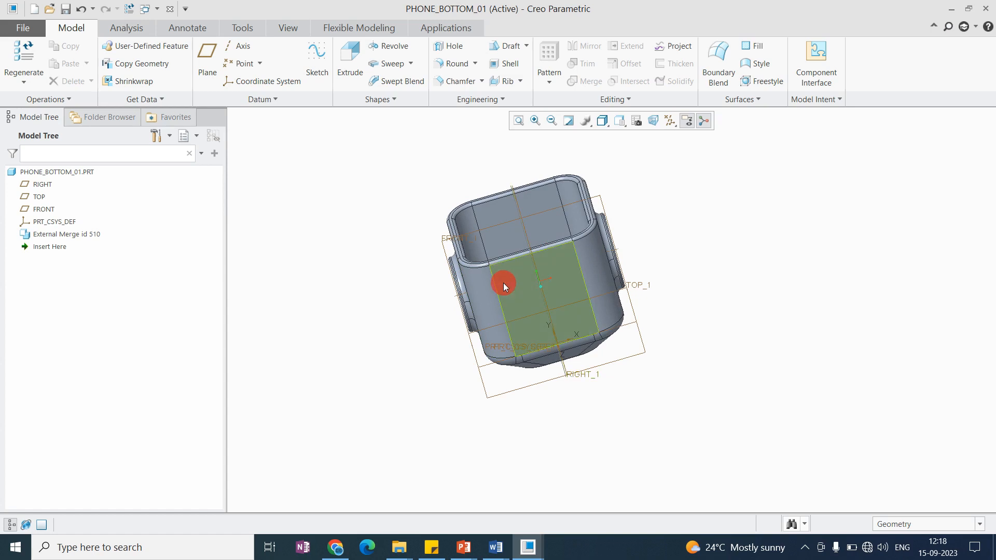
left_click(531, 259)
left_click(529, 249)
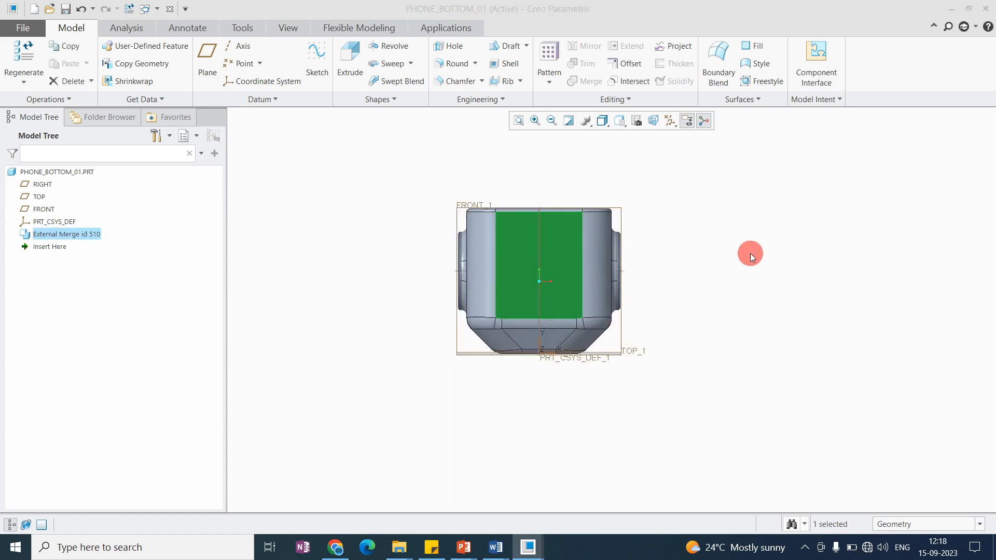
left_click(751, 253)
scroll(439, 273, "up", 2)
scroll(539, 343, "down", 5)
scroll(544, 353, "up", 1)
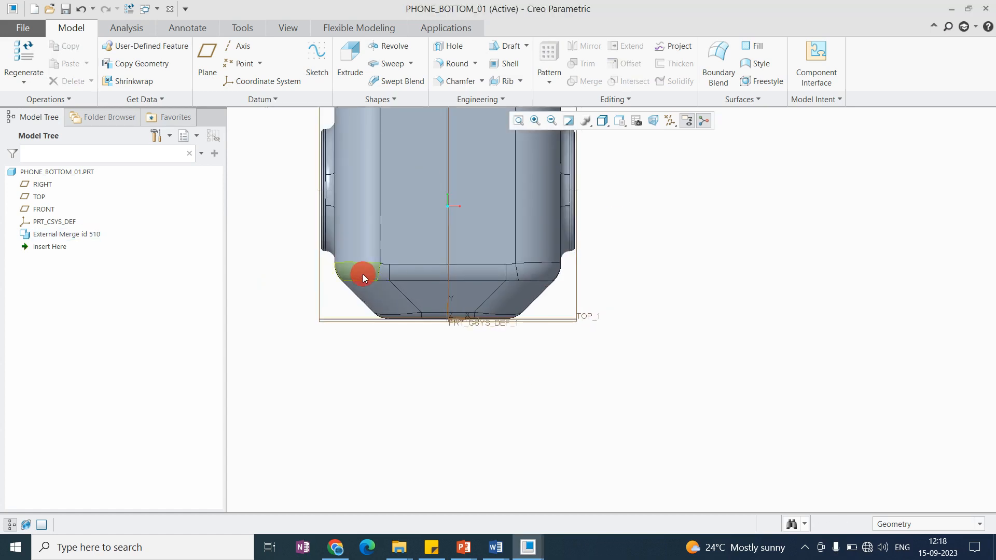
scroll(363, 273, "down", 3)
scroll(640, 322, "down", 1)
scroll(442, 265, "up", 3)
scroll(439, 263, "up", 2)
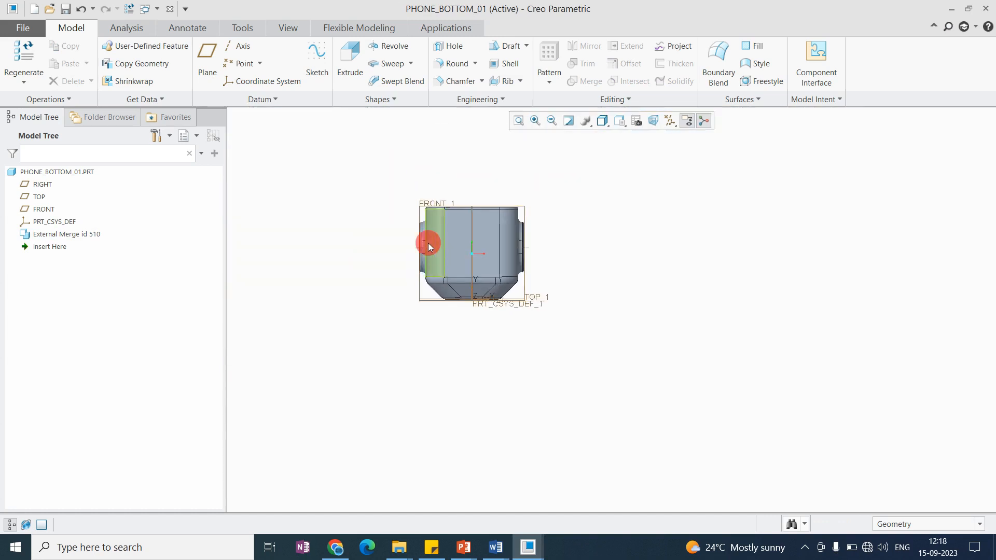
scroll(416, 241, "down", 3)
left_click(66, 234)
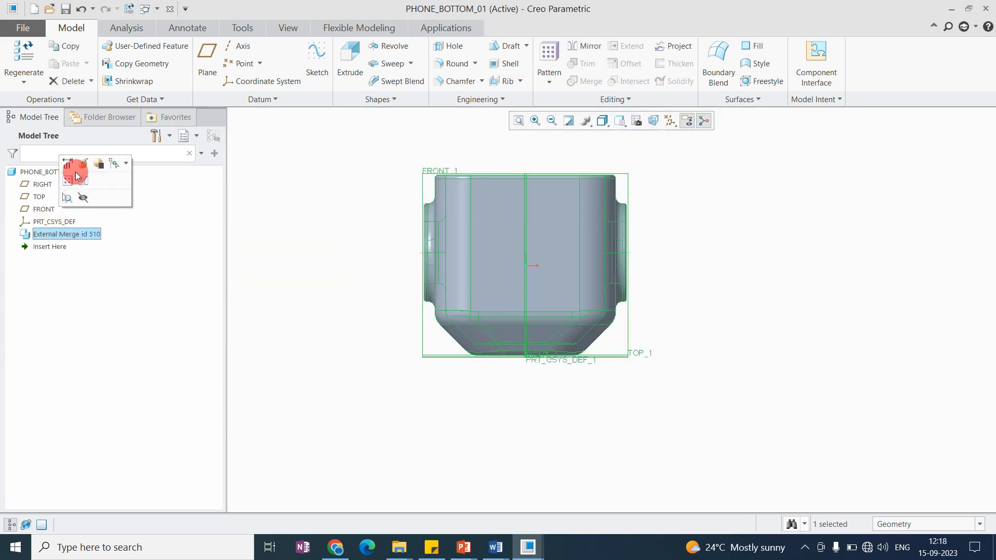
left_click(375, 264)
middle_click_drag(534, 251, 595, 297)
scroll(581, 246, "down", 2)
scroll(599, 237, "down", 3)
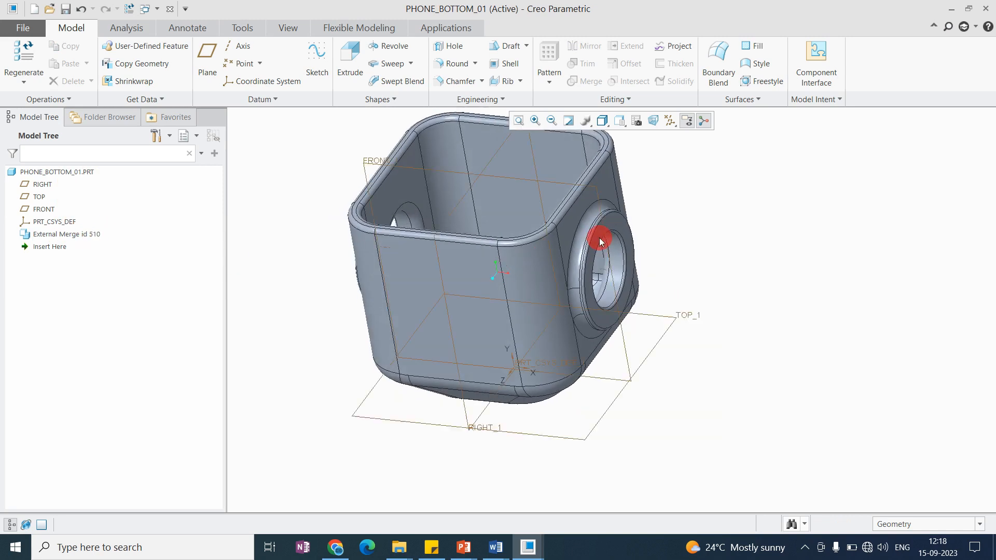
scroll(569, 289, "up", 3)
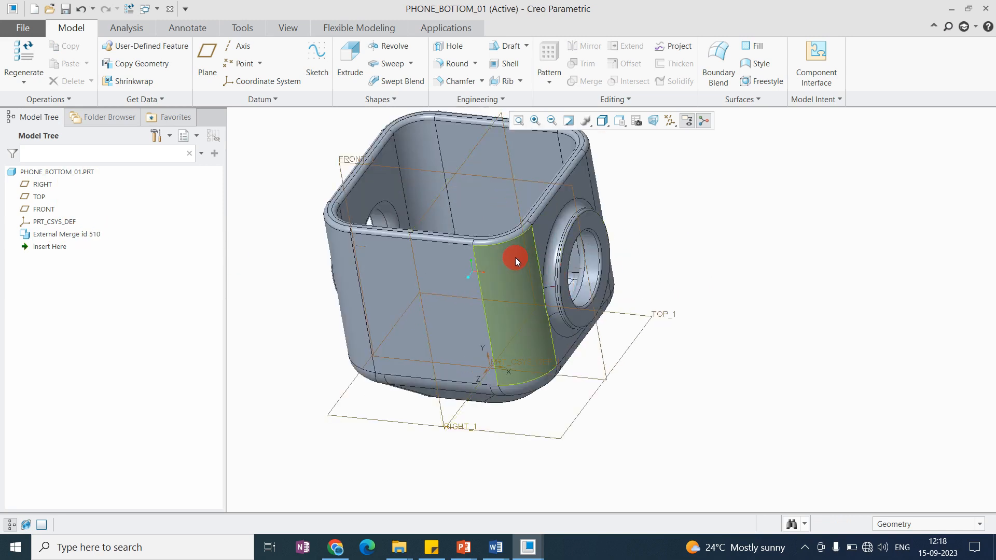
scroll(498, 262, "down", 3)
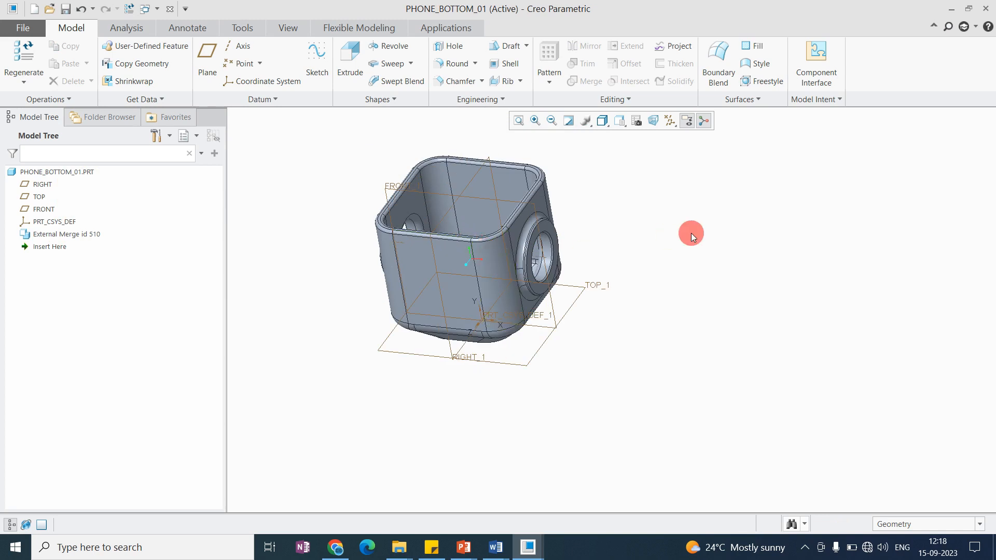
Step: Select all surfaces of the merged housing and apply the red appearance to them
left_click(493, 256)
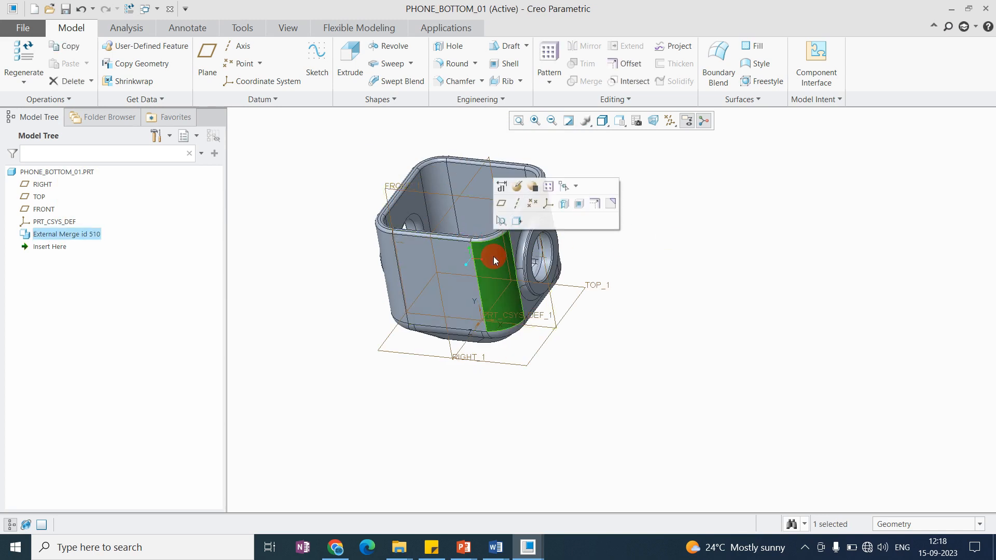
left_click(494, 263)
left_click(493, 261)
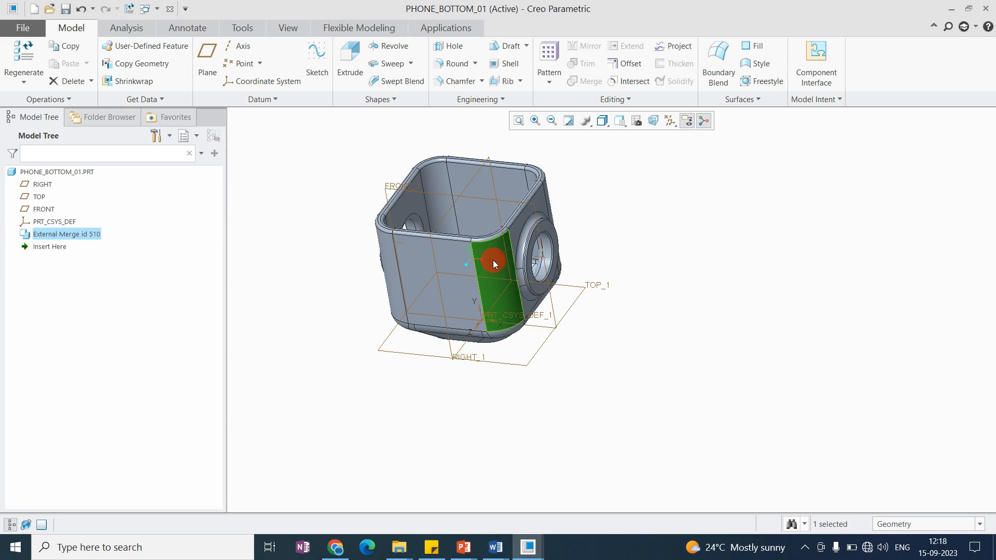
left_click(493, 260)
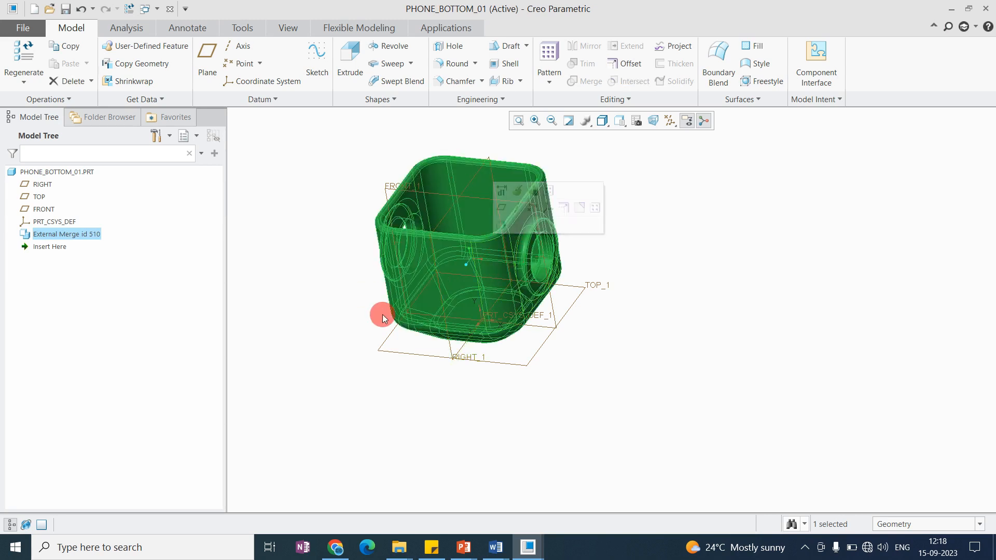
left_click(291, 28)
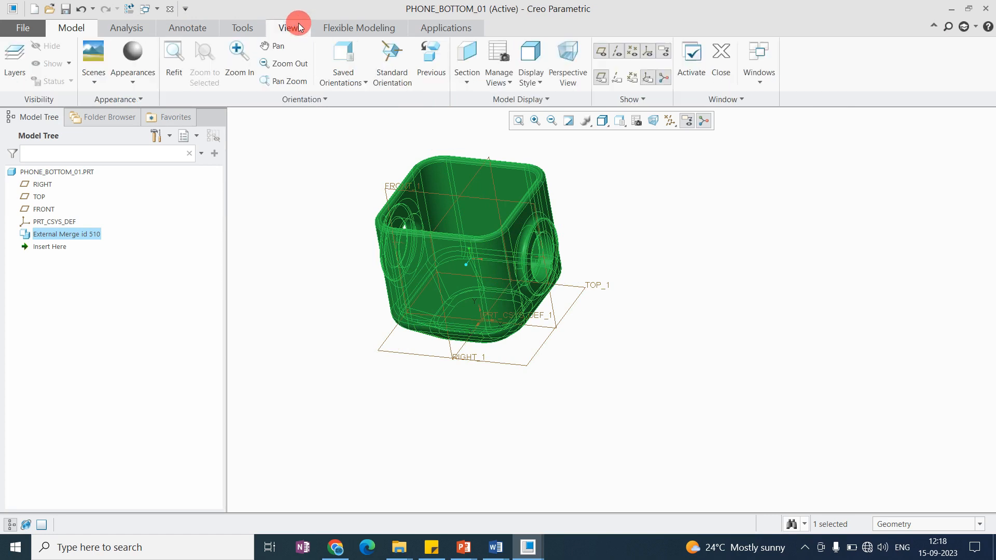
left_click(135, 83)
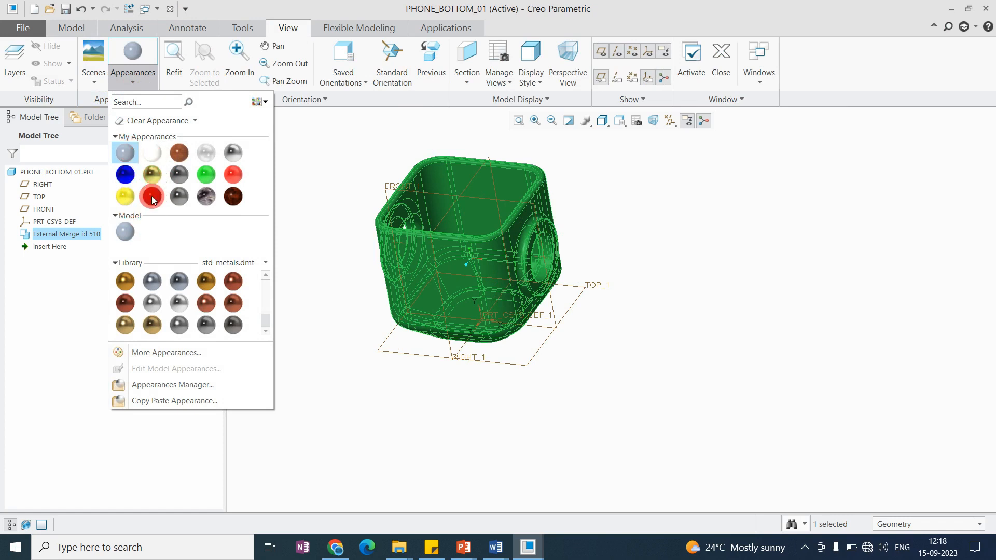
left_click(152, 199)
Step: Start an extrude on the FRONT_1 plane and sketch a rectangle overlapping the outer end of one side boss
scroll(400, 242, "up", 2)
scroll(400, 243, "down", 2)
scroll(667, 250, "up", 2)
scroll(618, 254, "down", 1)
scroll(605, 265, "up", 2)
middle_click_drag(602, 267, 609, 268, "shift")
left_click(73, 30)
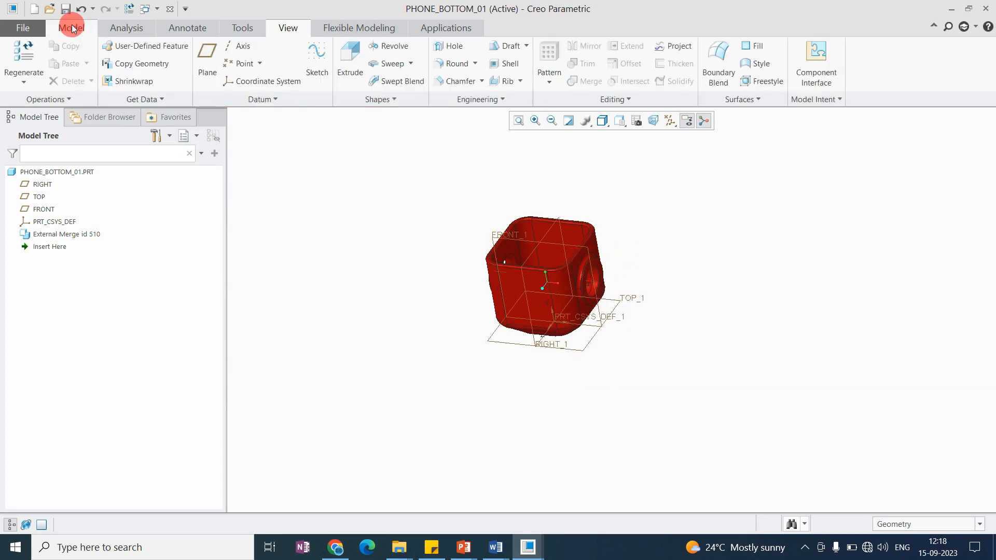
left_click(349, 71)
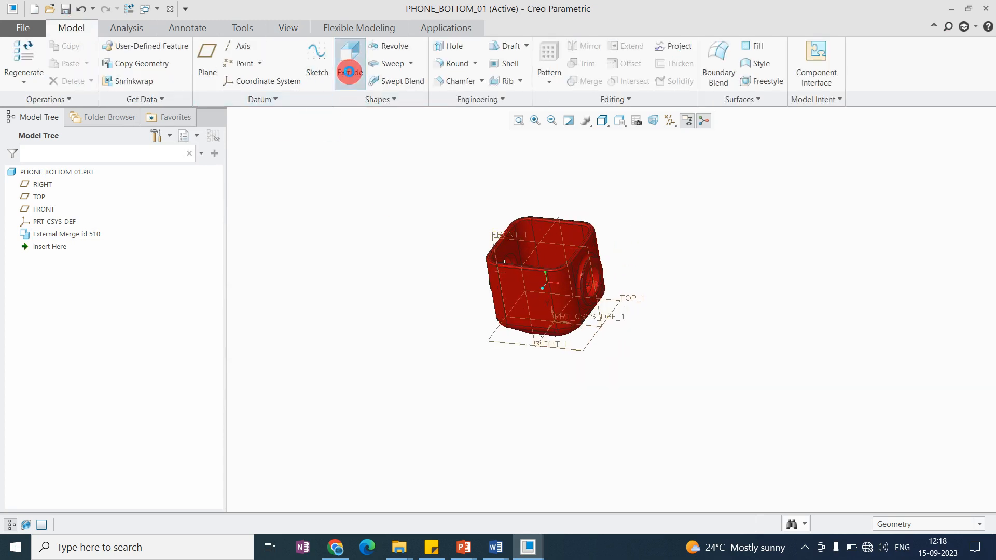
left_click(574, 244)
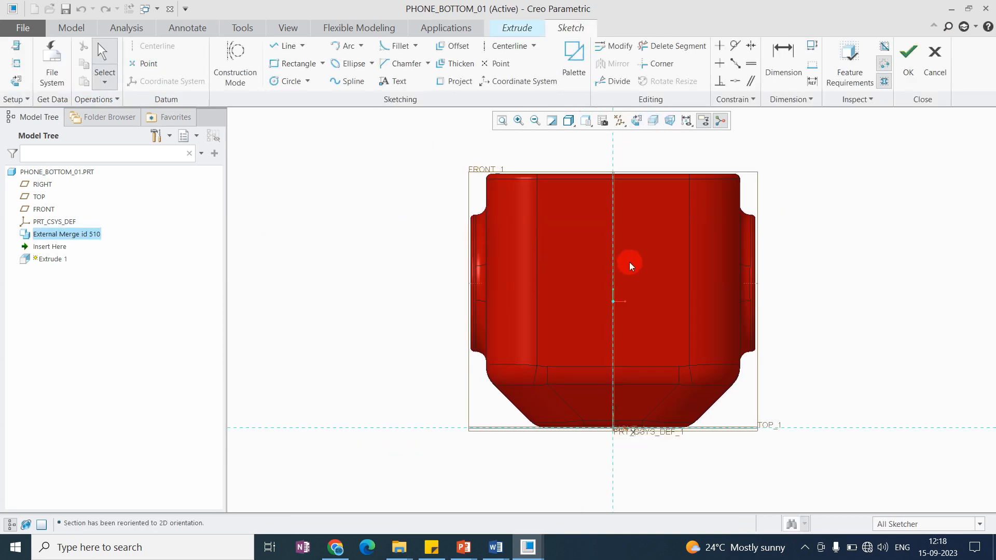
left_click(300, 62)
left_click(751, 196)
left_click(825, 390)
middle_click(891, 301)
left_click(908, 57)
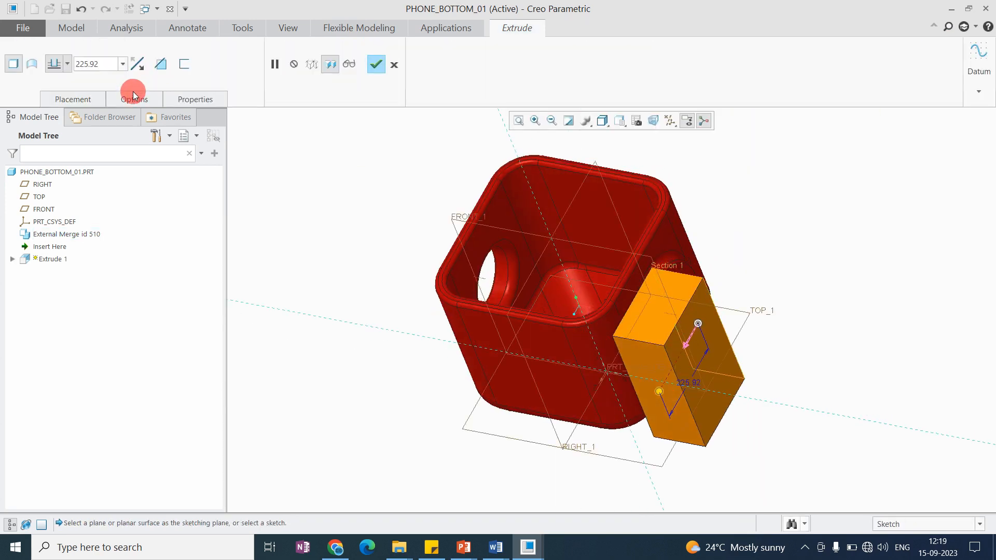
Step: Make the extrusion symmetric about the sketch plane with a depth of about 402, and complete it
left_click(68, 64)
left_click(54, 103)
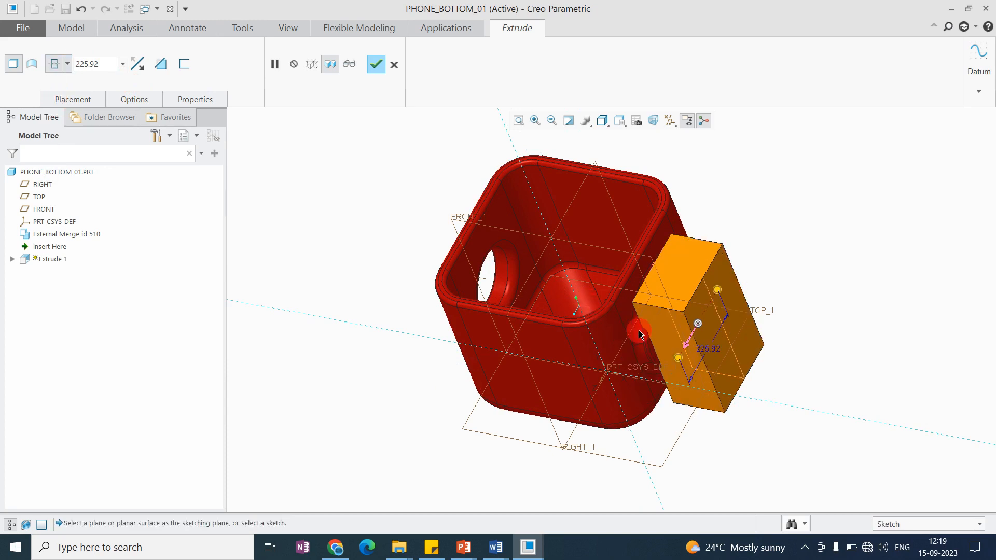
left_click_drag(678, 358, 664, 387)
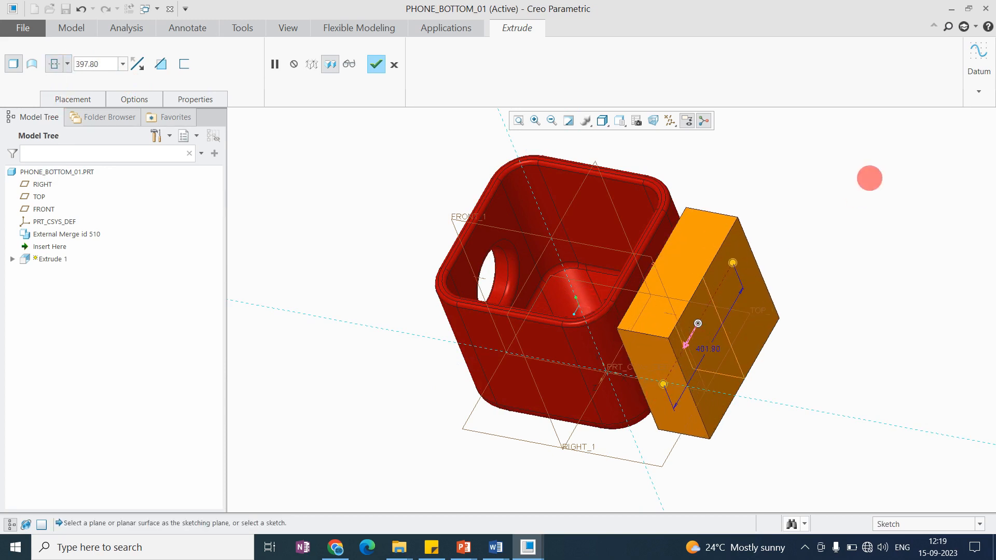
middle_click(870, 178)
scroll(714, 239, "up", 5)
Step: Redefine the block extrusion to remove material so it trims the end of the side boss
right_click(353, 228)
left_click(378, 176)
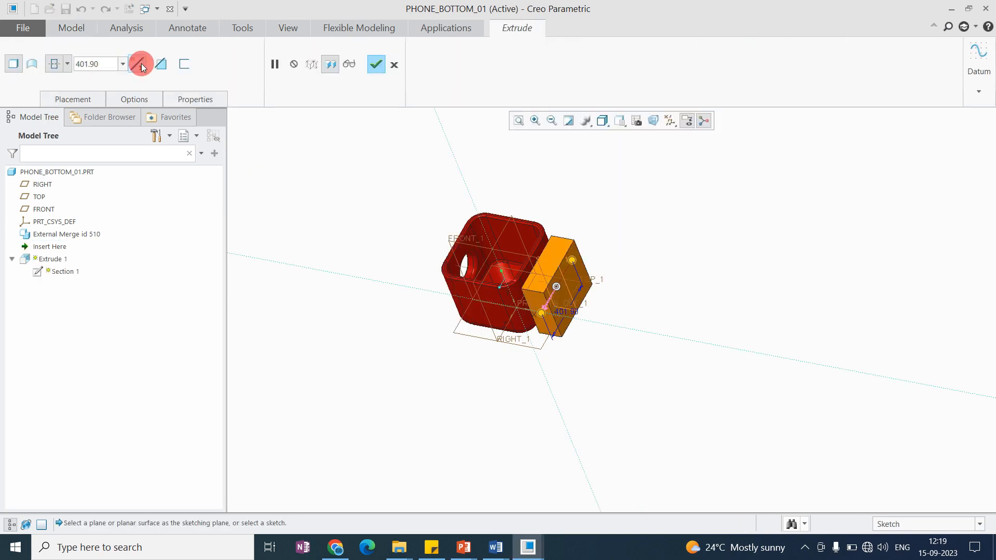
left_click(161, 63)
middle_click(680, 263)
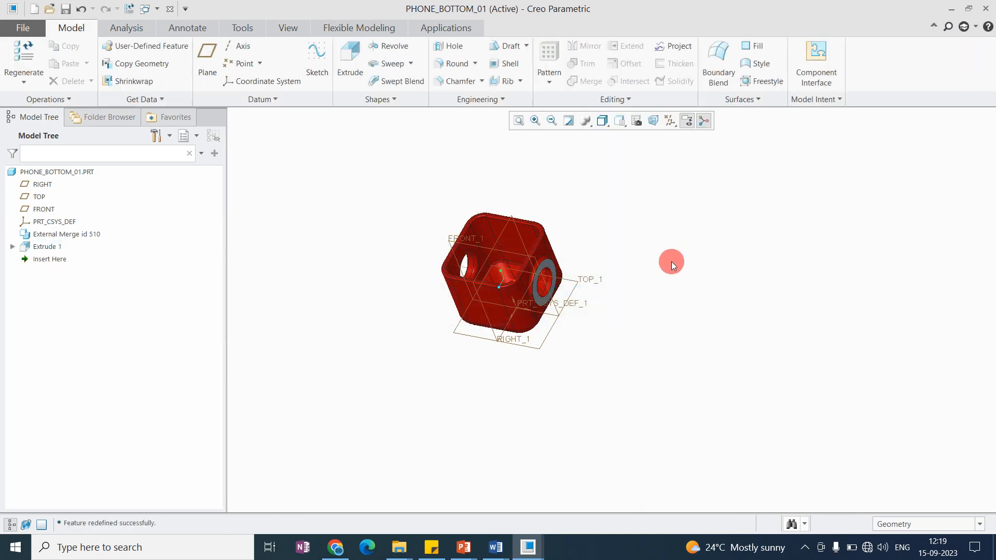
Step: Start an extrude sketch on the boss's trimmed annular face and add the inner hole's edge as a sketch reference
scroll(535, 288, "up", 3)
mouse_move(536, 288)
middle_mouse_down()
mouse_move(517, 259)
mouse_move(524, 276)
middle_mouse_up()
scroll(595, 264, "up", 4)
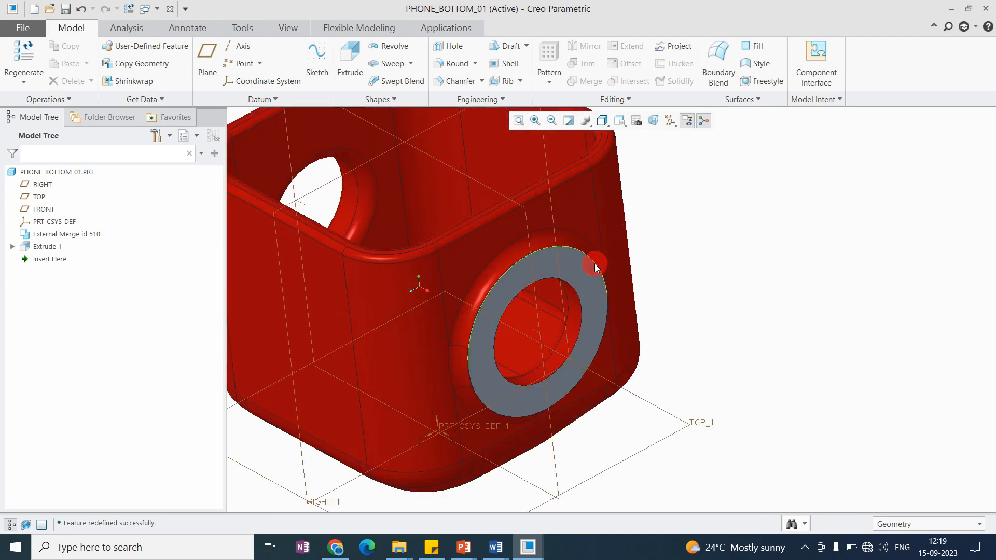
scroll(569, 272, "down", 3)
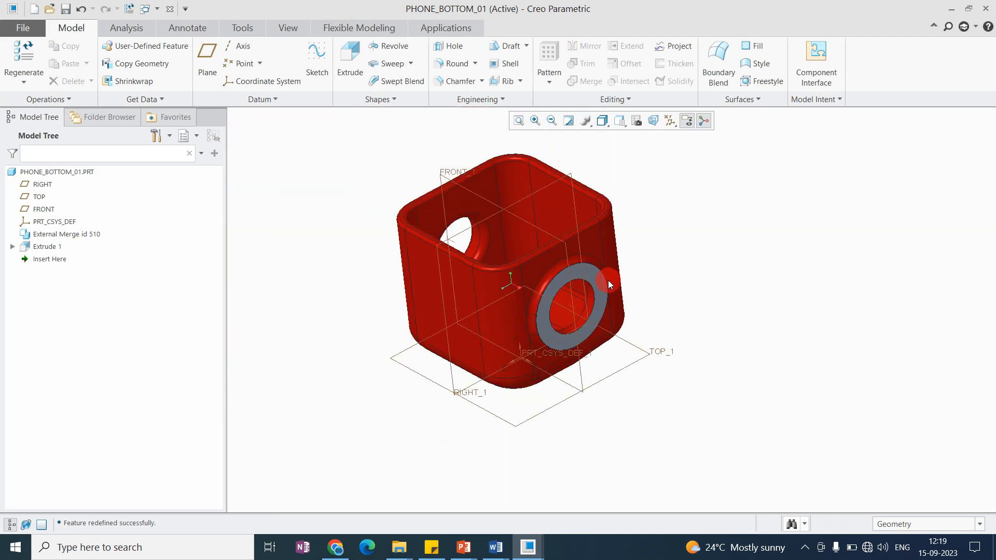
scroll(602, 279, "up", 3)
left_click(507, 301)
scroll(507, 301, "down", 3)
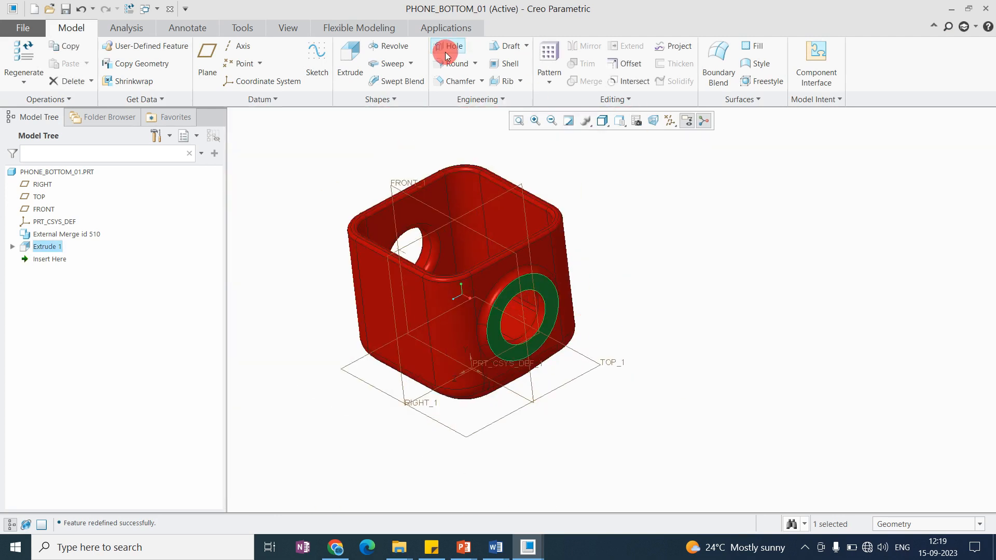
left_click(350, 60)
left_click(631, 125)
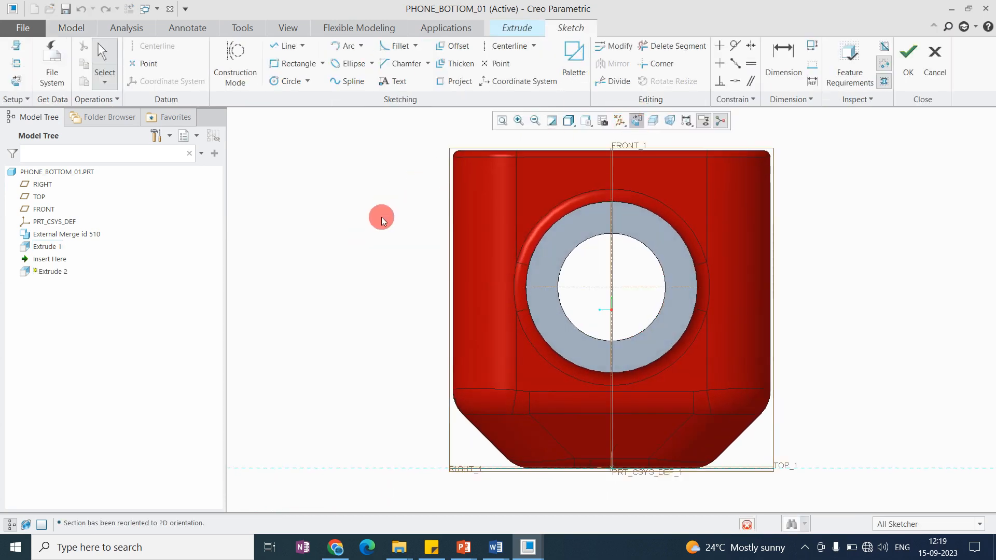
right_click(254, 195)
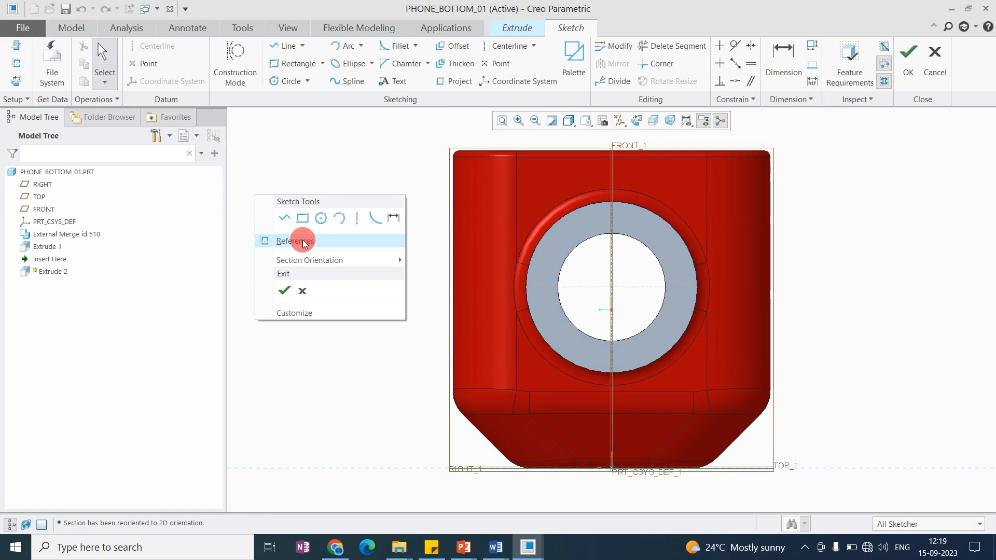
left_click(305, 243)
left_click(567, 263)
Step: Sketch a construction circle concentric with the boss hole, lying between the annular face's inner and outer edges
left_click(280, 81)
left_click(621, 293)
left_click(590, 228)
middle_click(646, 230)
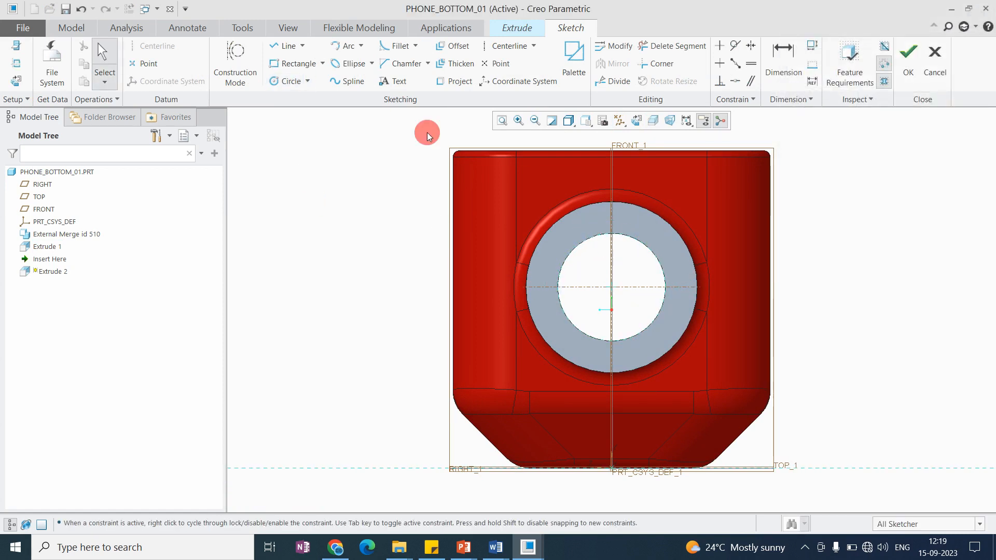
scroll(602, 257, "up", 4)
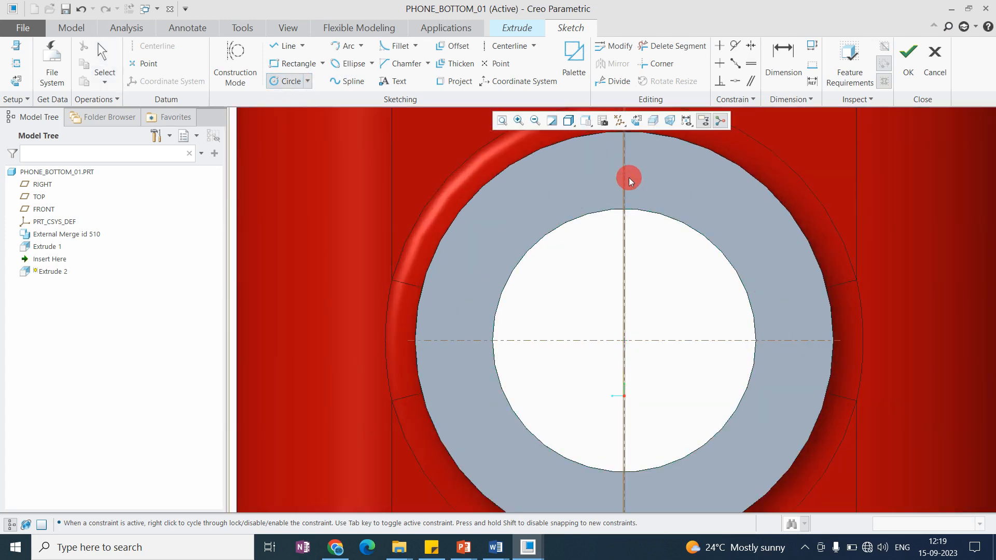
Step: Sketch four equal small circles on the construction circle where it crosses the horizontal and vertical centre references
left_click(787, 341)
left_click(789, 356)
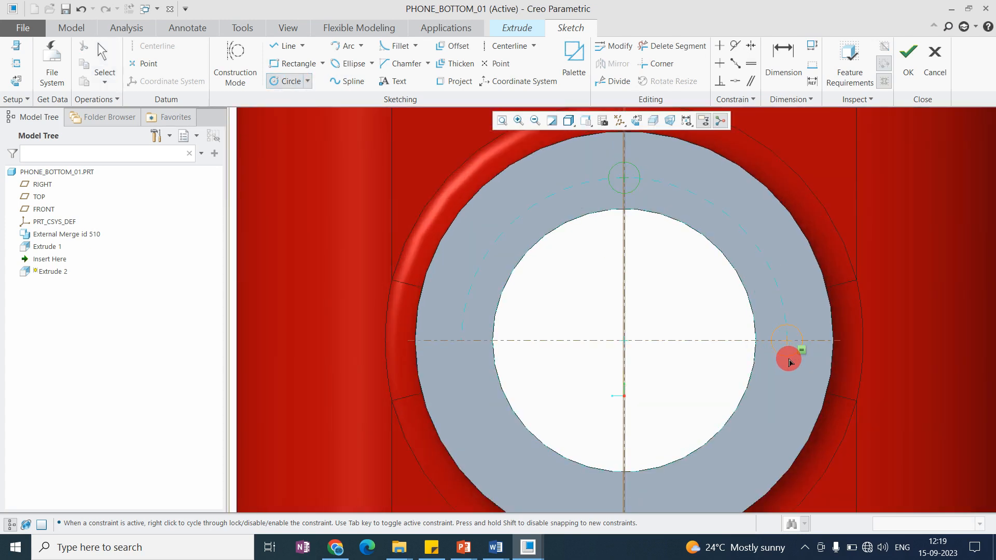
scroll(623, 313, "down", 2)
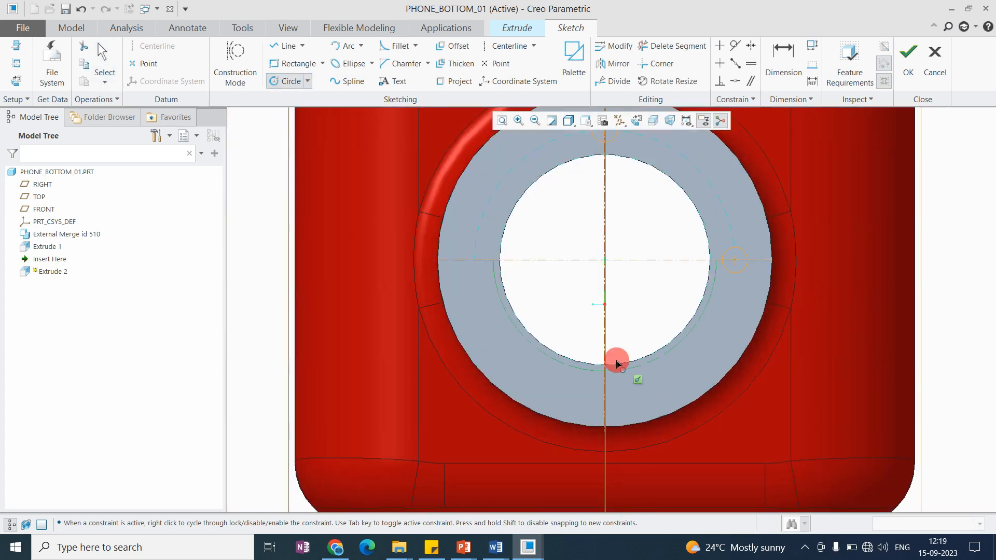
left_click(605, 390)
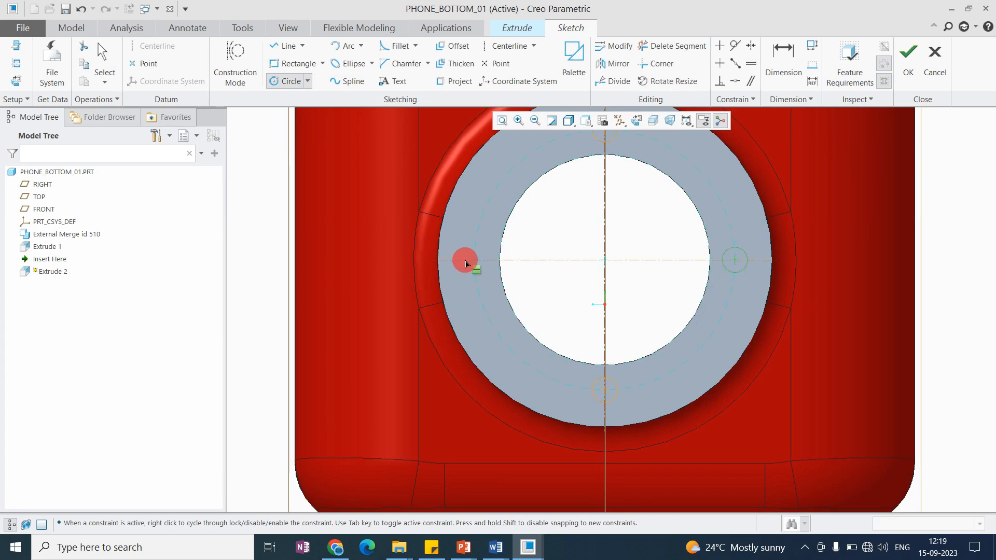
left_click(474, 273)
middle_click(566, 295)
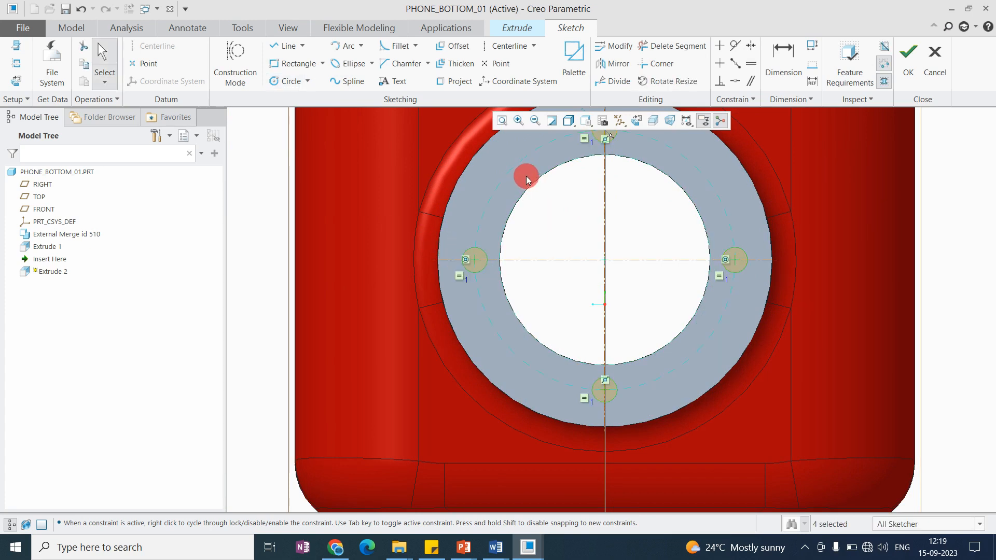
scroll(529, 229, "up", 3)
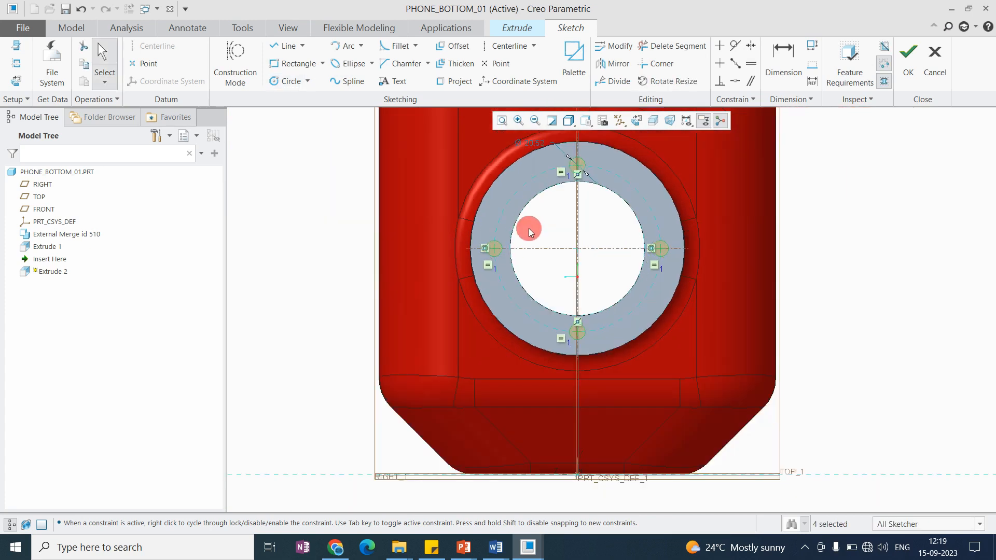
Step: Finish the four-circle sketch and complete the extrusion as a material-removing cut through the boss flange
left_click(908, 68)
mouse_move(542, 278)
middle_mouse_down()
mouse_move(587, 276)
mouse_move(593, 296)
middle_mouse_up()
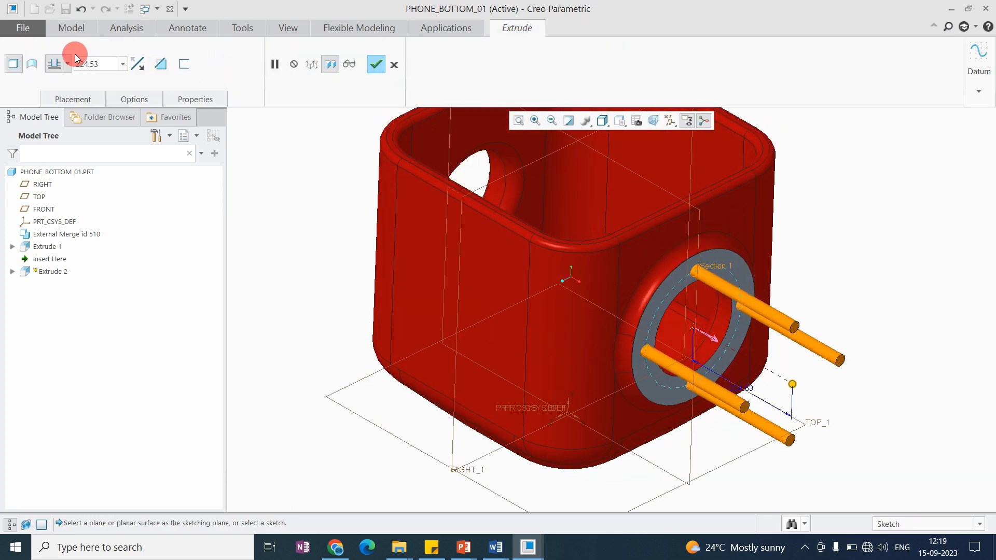
left_click(162, 68)
scroll(569, 262, "up", 3)
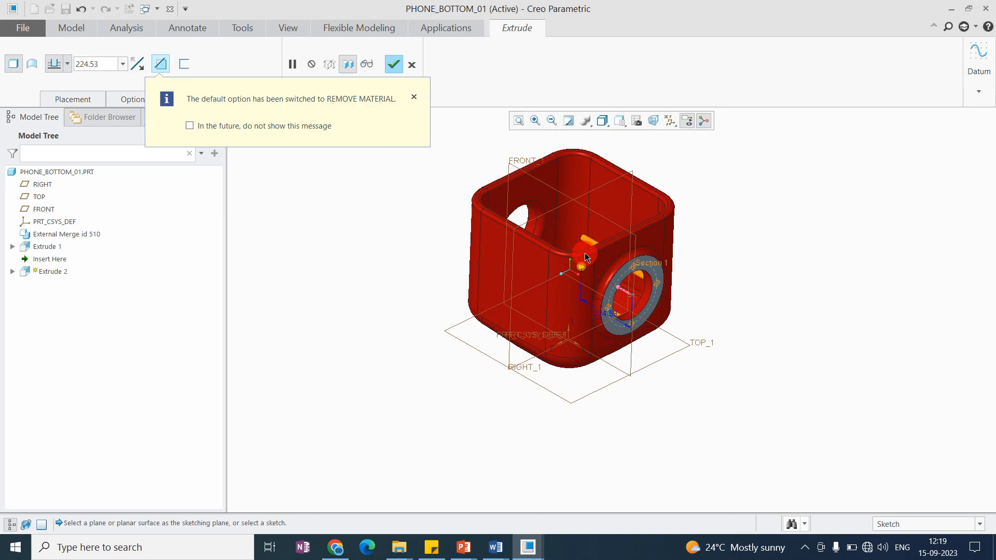
scroll(587, 255, "down", 1)
scroll(643, 263, "down", 2)
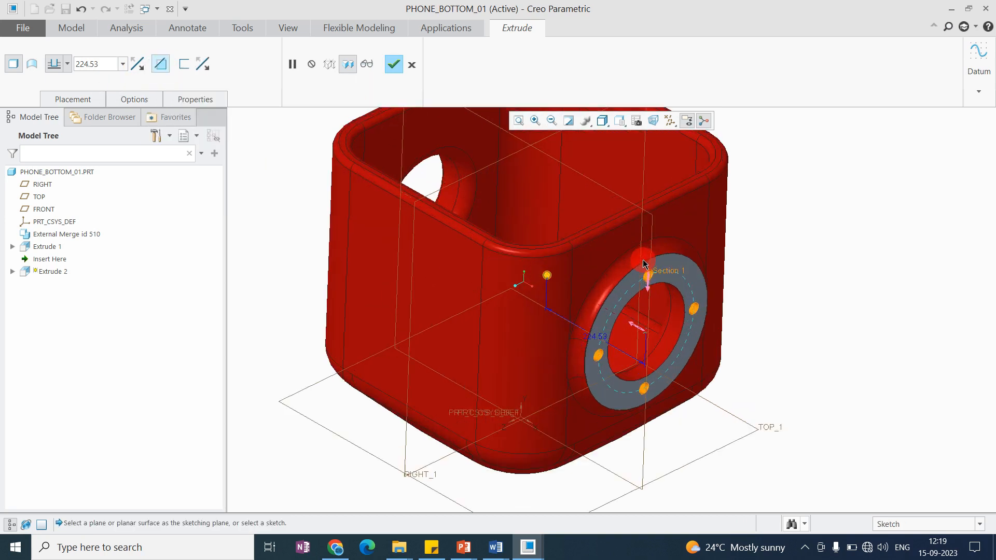
middle_click(645, 262)
middle_click_drag(741, 247, 671, 276)
scroll(614, 234, "down", 3)
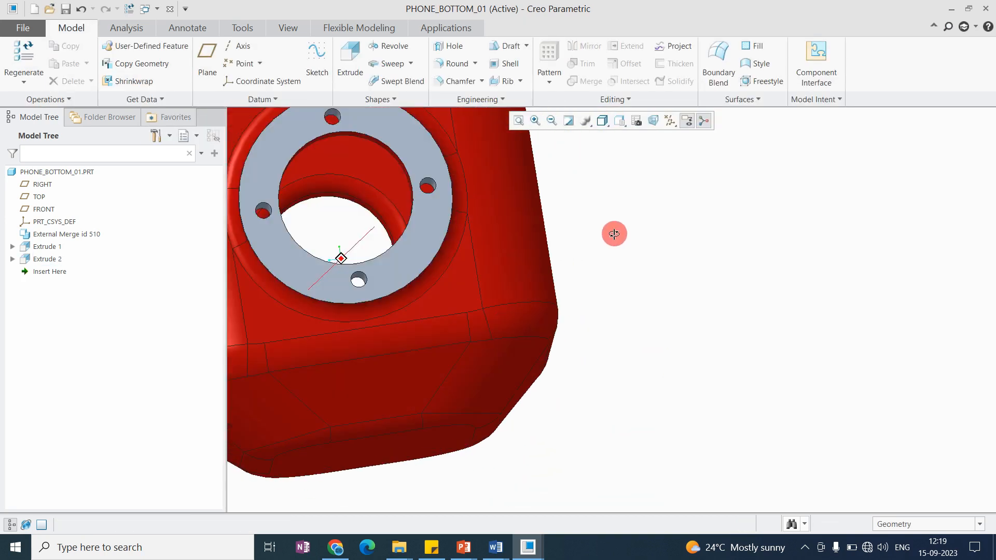
scroll(631, 250, "up", 1)
scroll(631, 250, "up", 3)
middle_click_drag(465, 201, 587, 312)
left_click(142, 99)
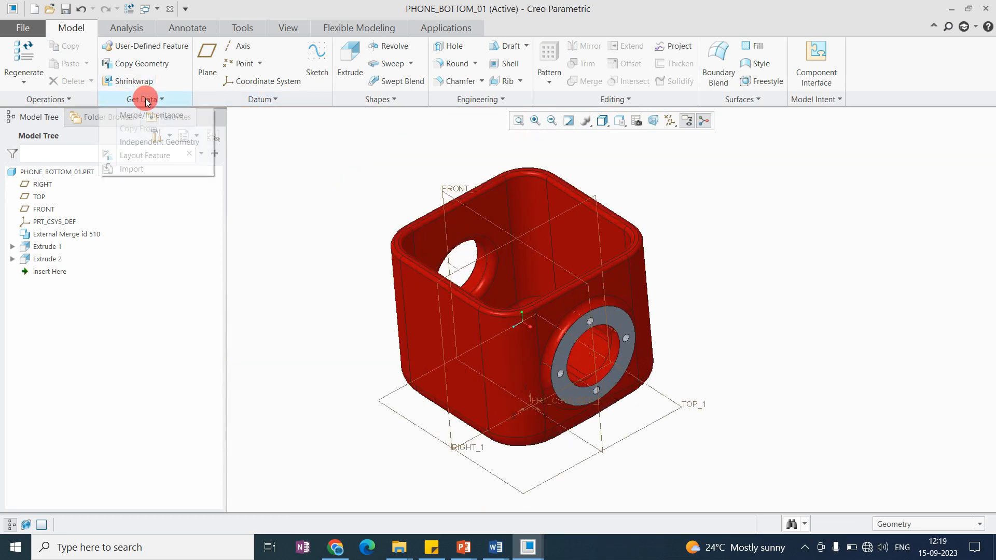
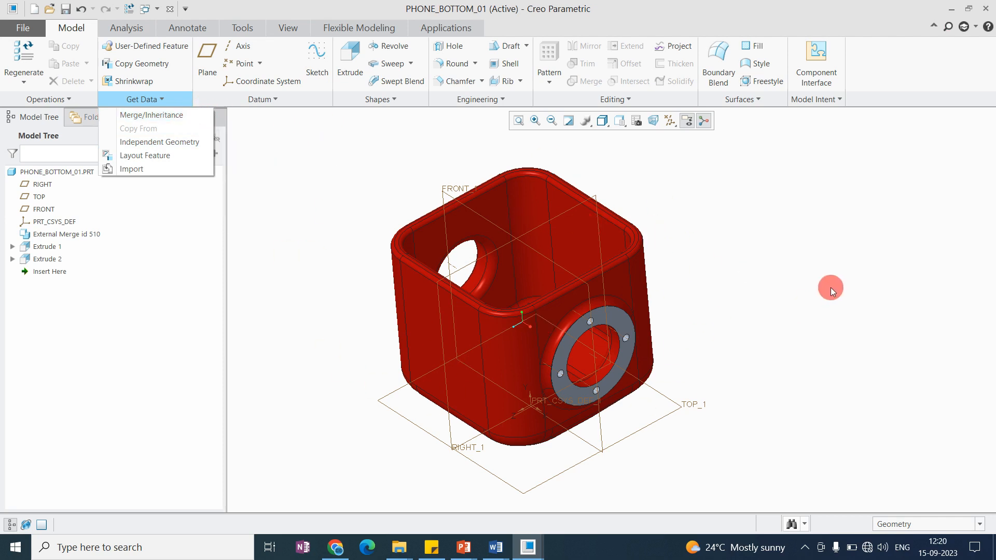
left_click(831, 287)
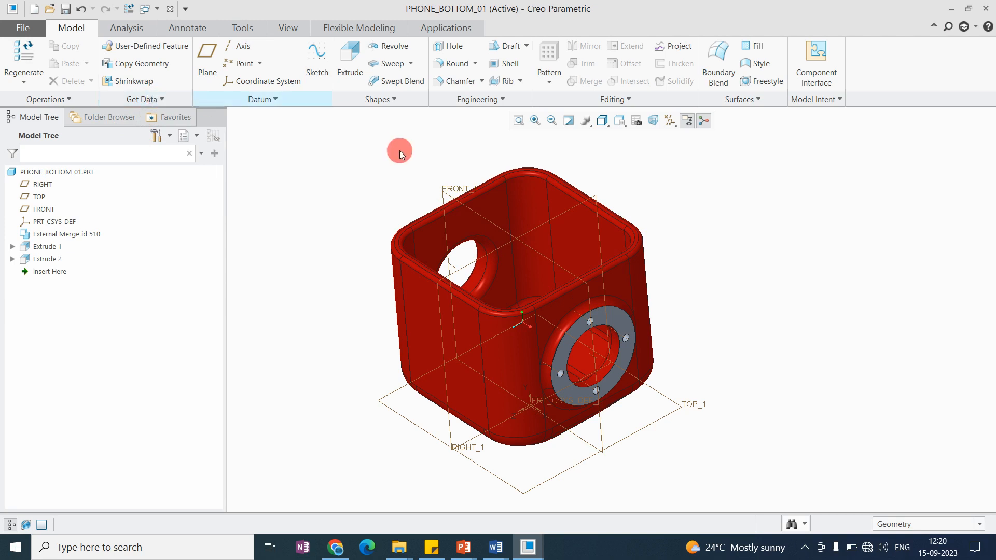
Step: Delete the External Merge feature together with the Extrude 1 and Extrude 2 features
left_click(54, 259)
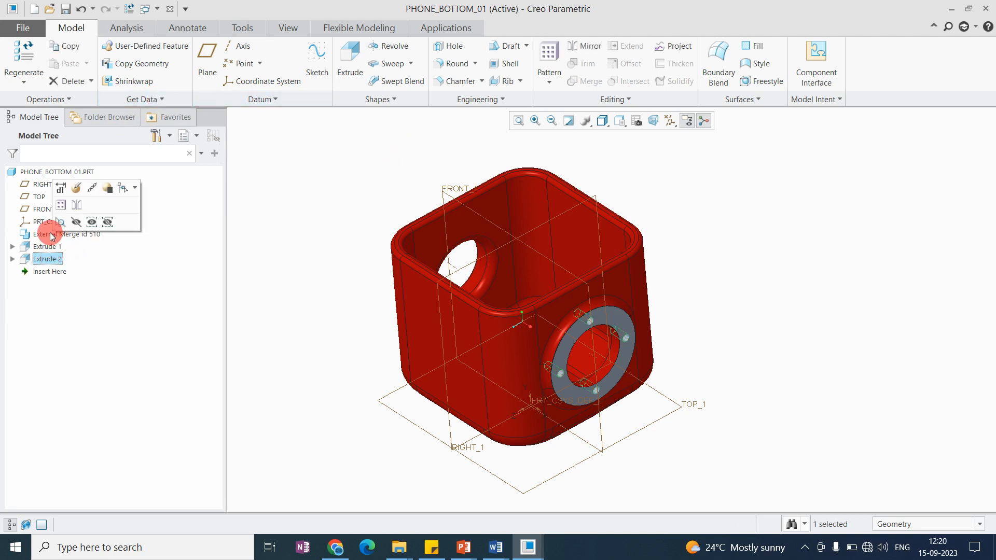
left_click(51, 235, "shift")
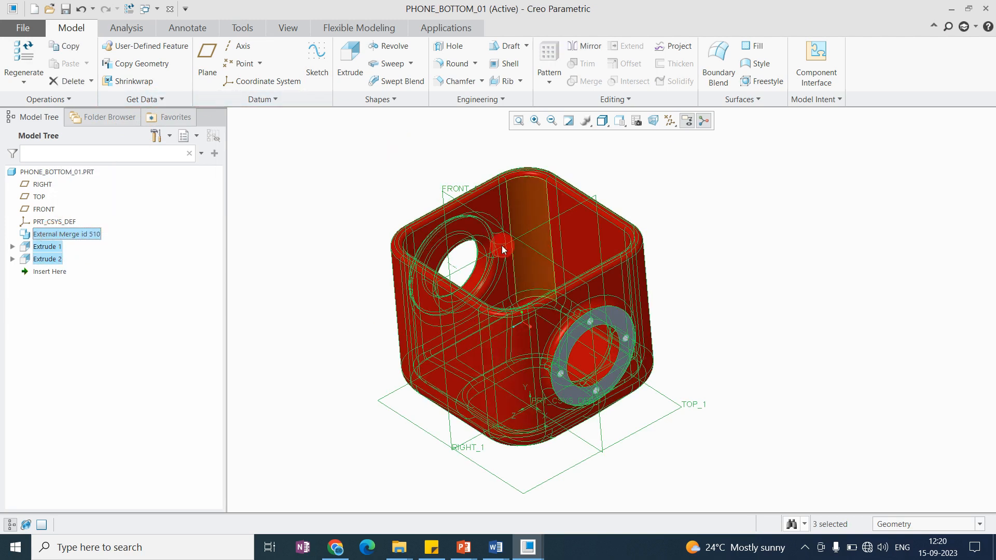
left_click(151, 106)
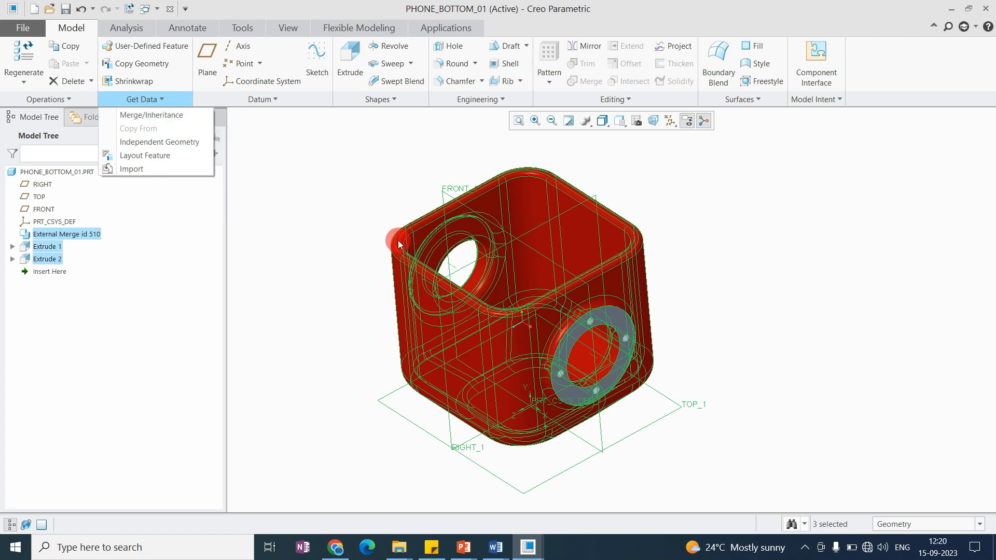
left_click(321, 292)
key("Delete")
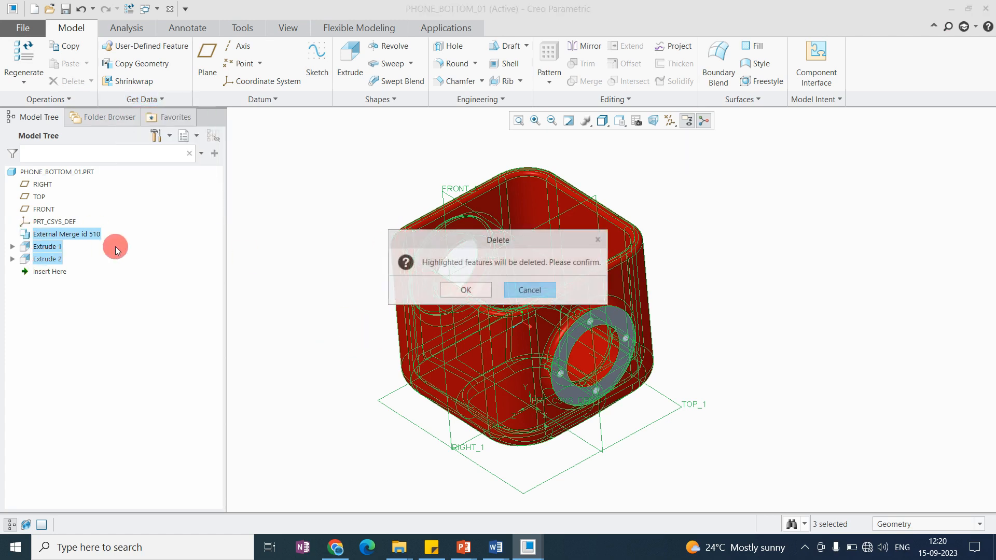
left_click(438, 284)
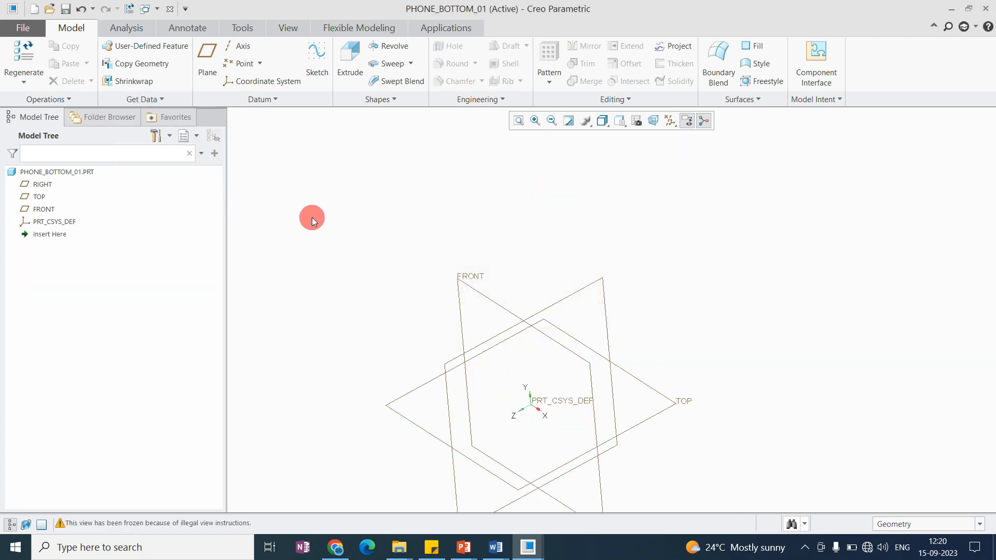
Step: Start a Merge/Inheritance feature and choose skeleton.prt from the models in session as its reference model
left_click(154, 100)
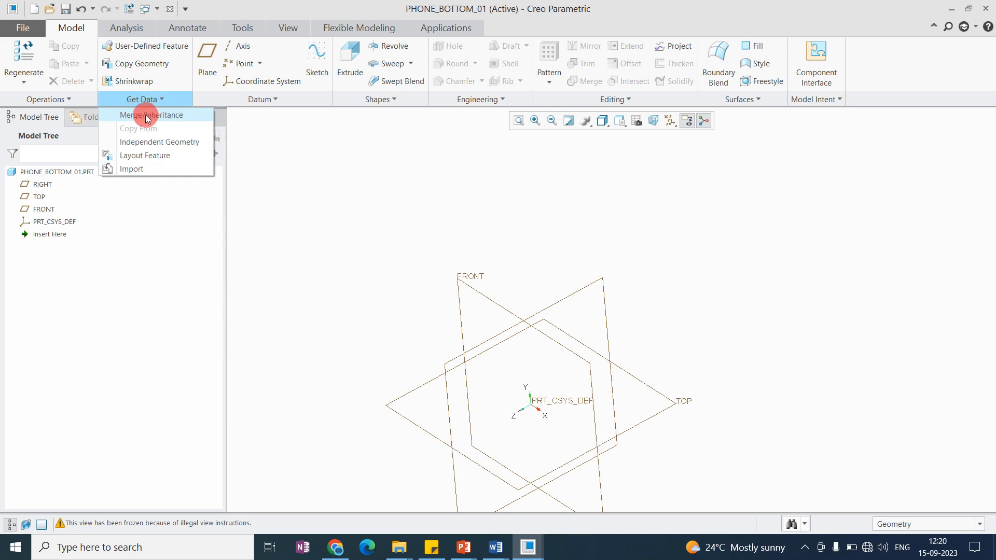
left_click(146, 116)
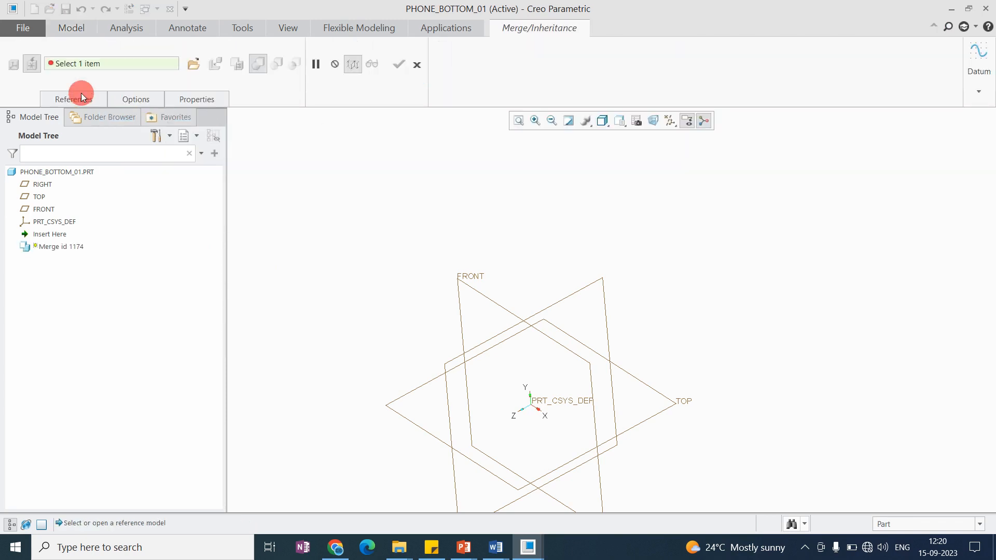
left_click(193, 64)
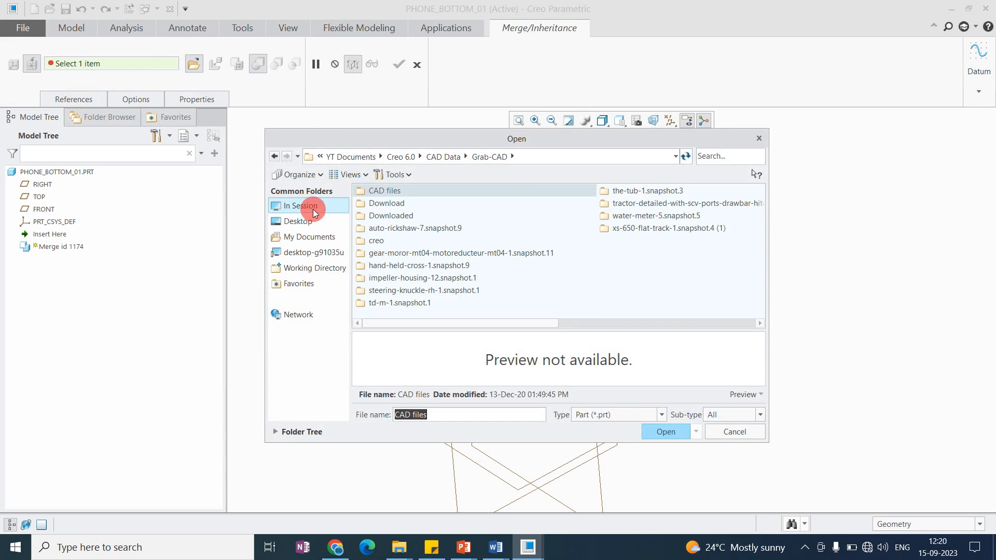
left_click(313, 210)
left_click(528, 215)
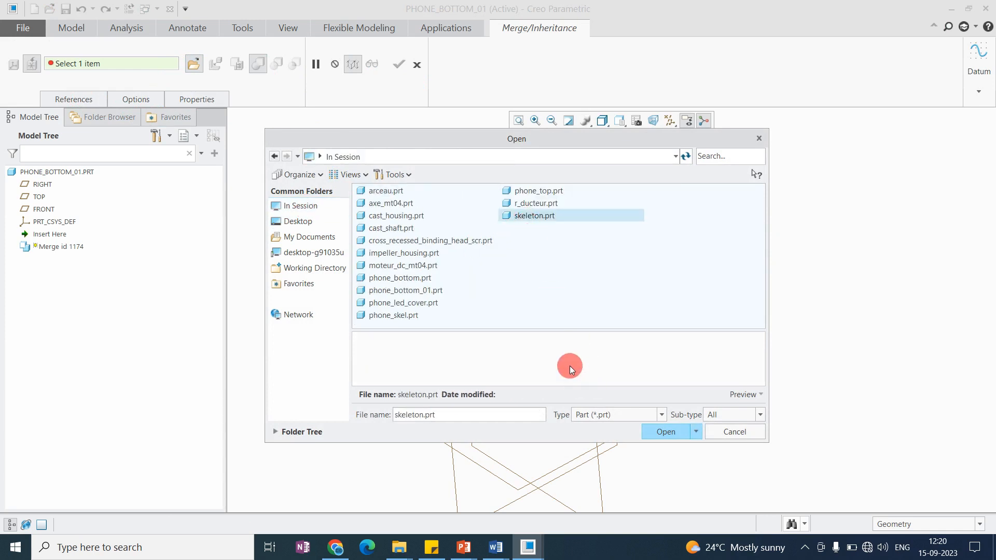
left_click(670, 432)
Step: Place the skeleton with a Fix constraint, check the merge's reference options and complete the external merge
left_click(875, 198)
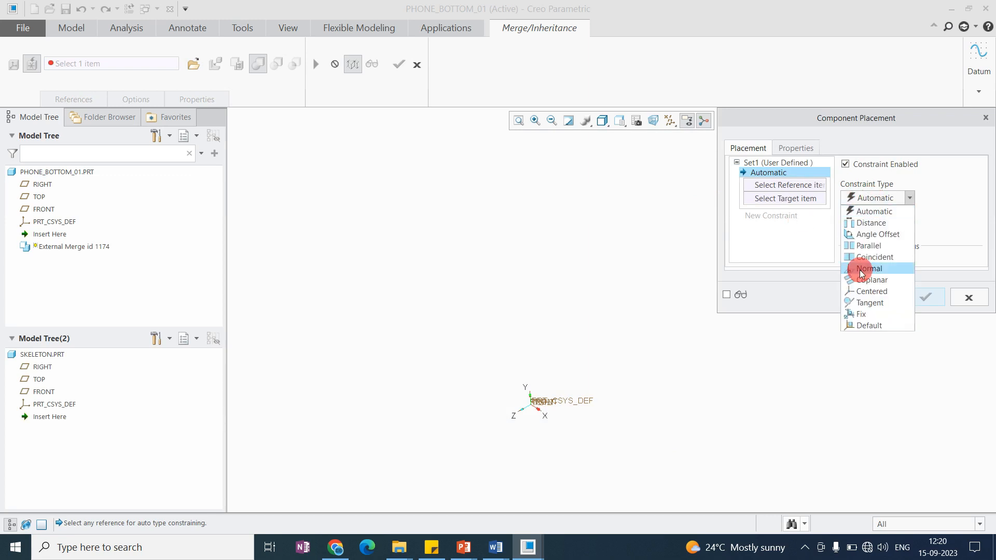
left_click(861, 314)
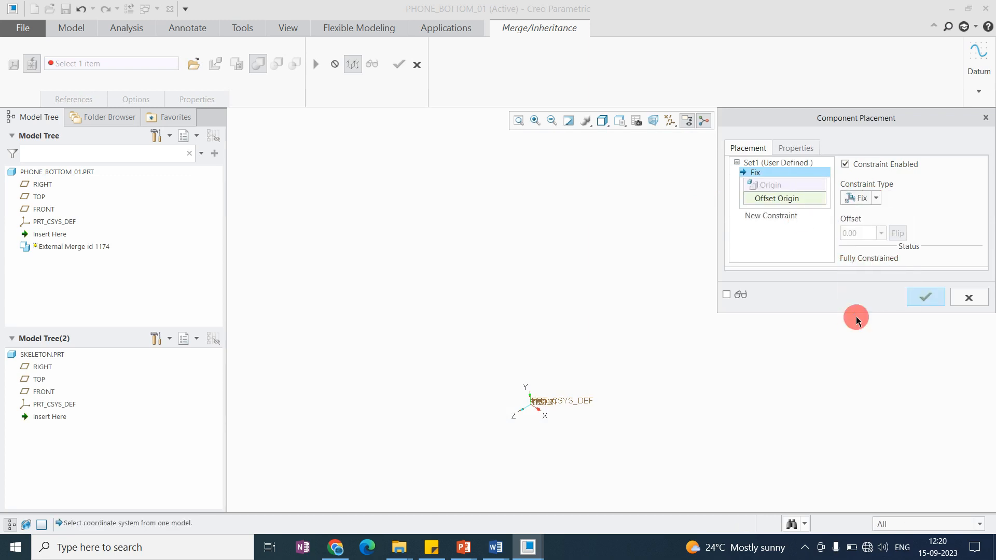
left_click(916, 298)
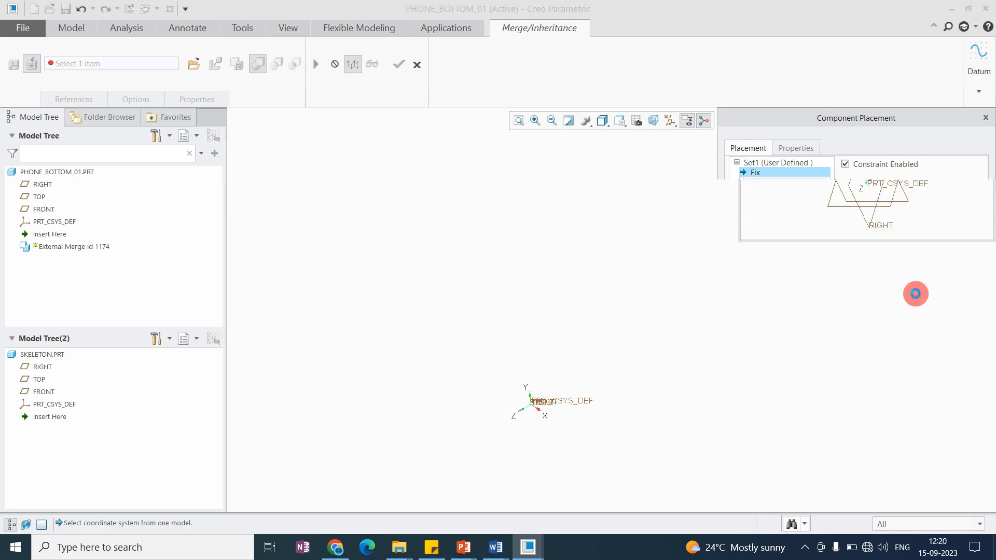
left_click_drag(740, 241, 694, 364)
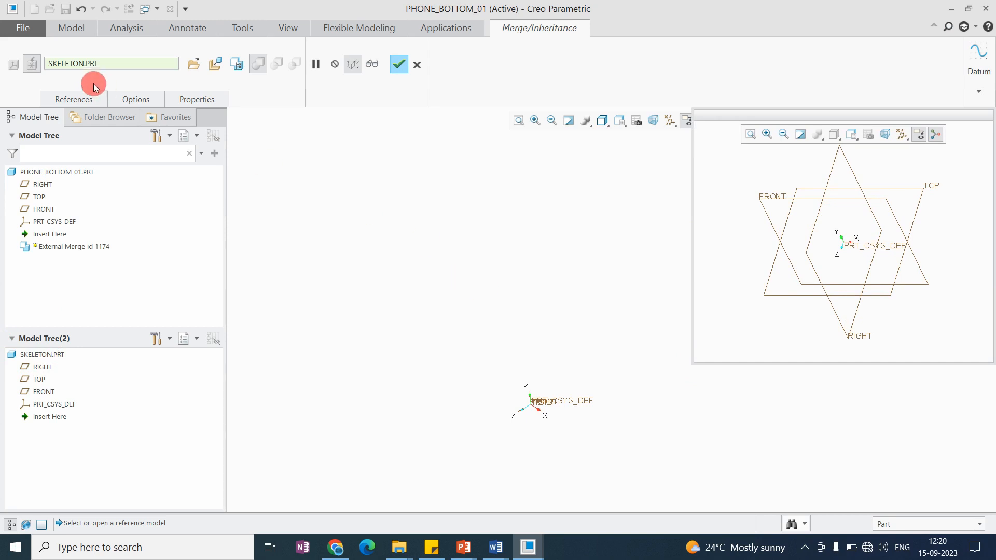
left_click(85, 98)
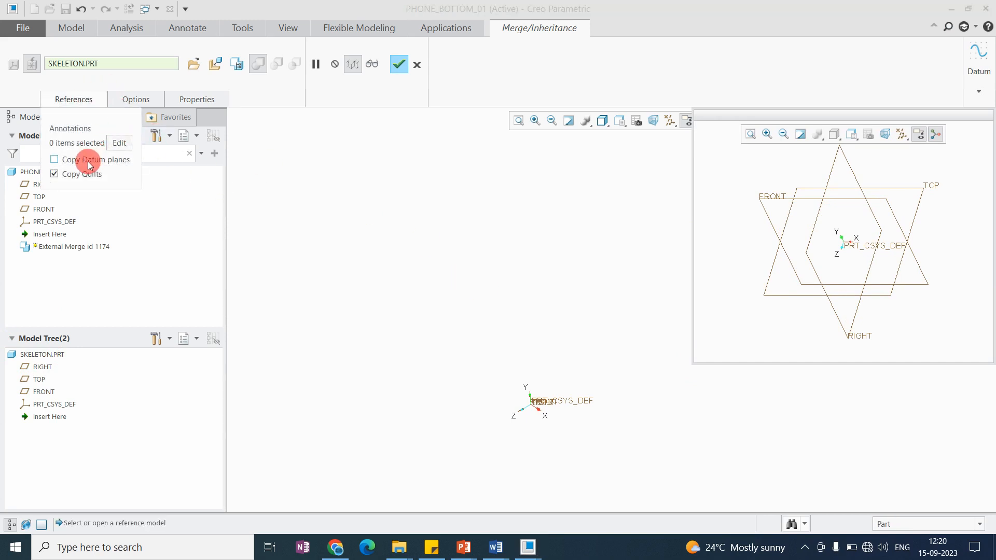
middle_click(381, 212)
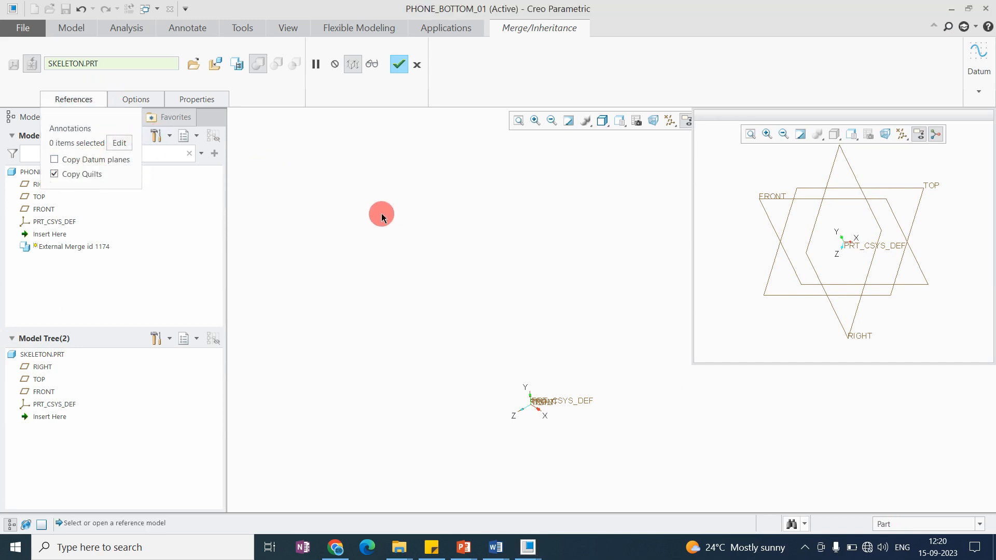
Step: Refit the model view and open the base model of the new External Merge feature
left_click(516, 120)
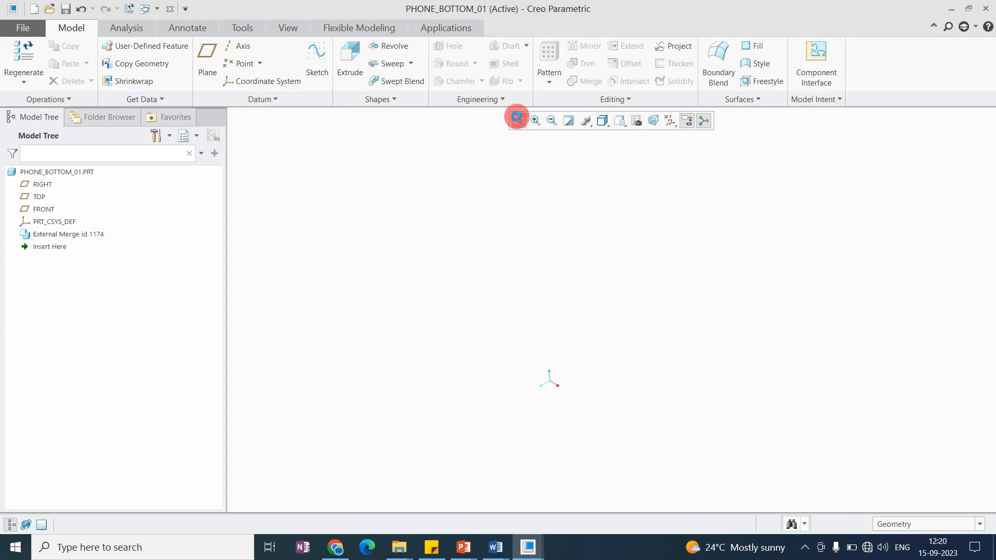
left_click(78, 234)
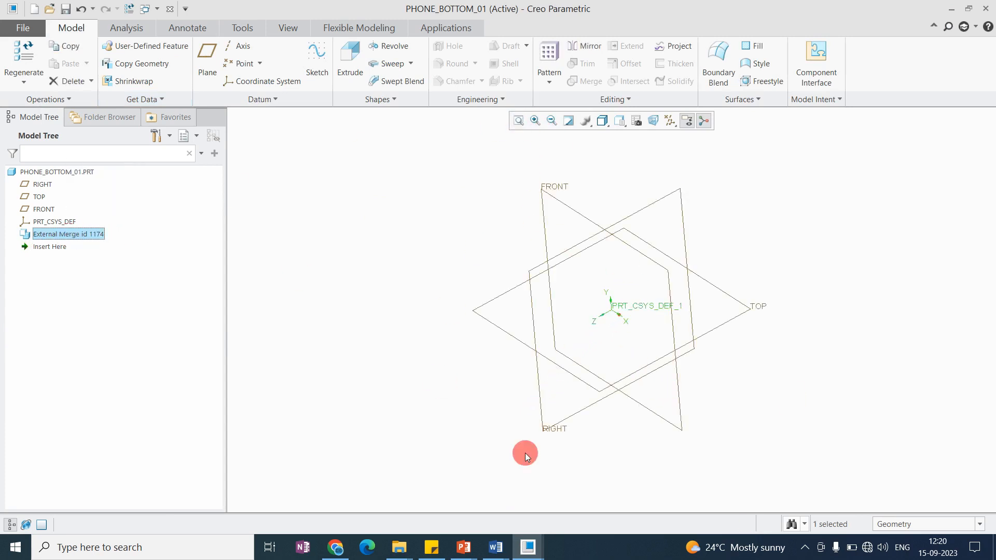
left_click(62, 235)
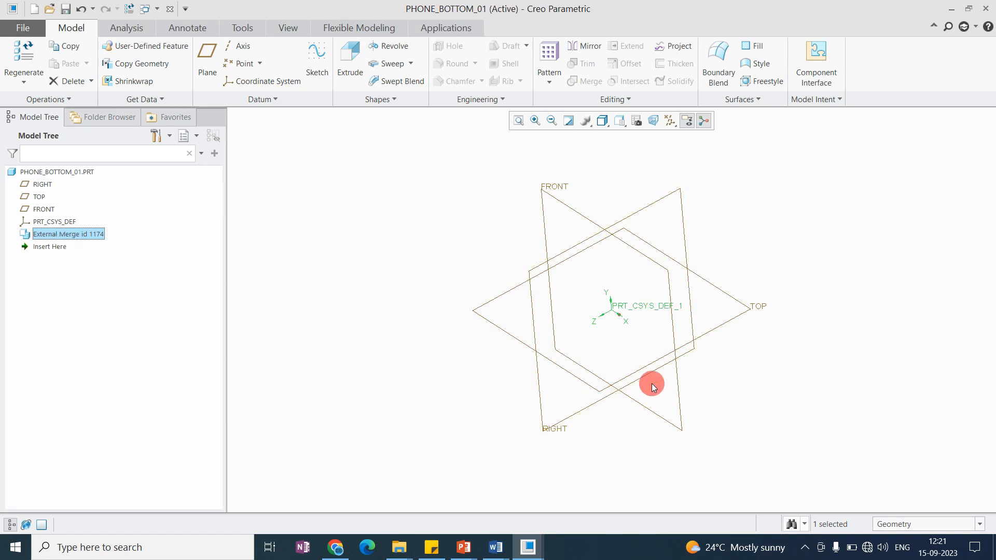
right_click(85, 233)
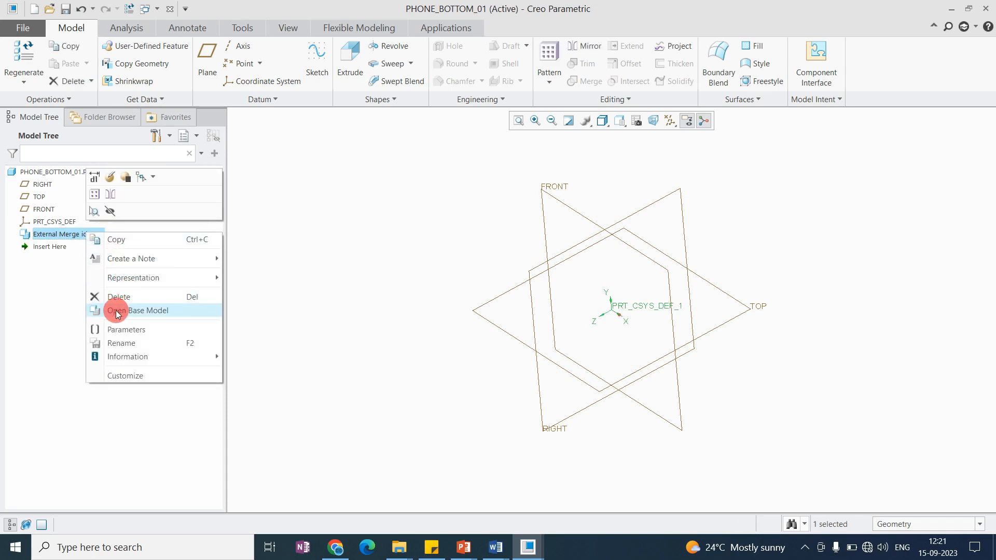
left_click(157, 311)
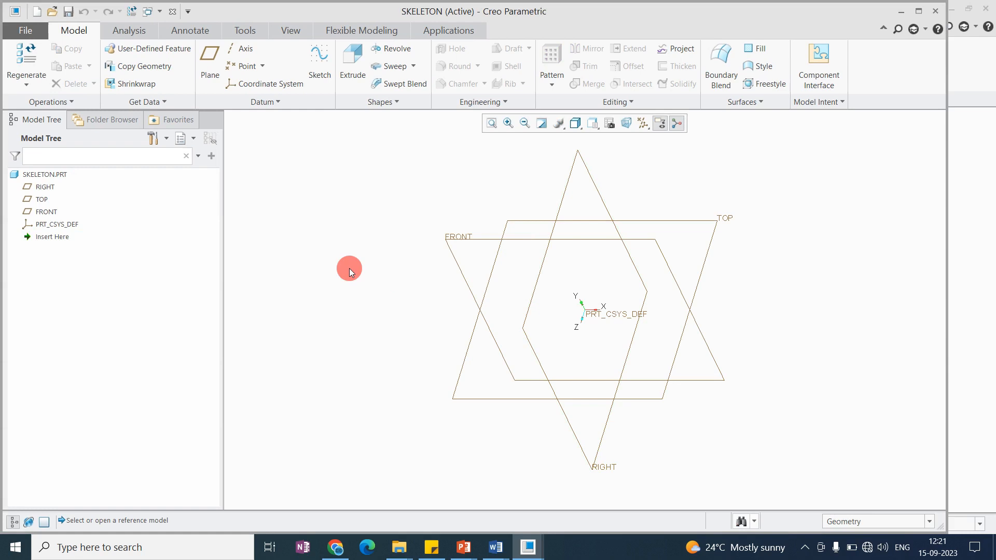
Step: Switch to the PHONE_BOTTOM_01.PRT window and delete its External Merge feature
left_click(160, 12)
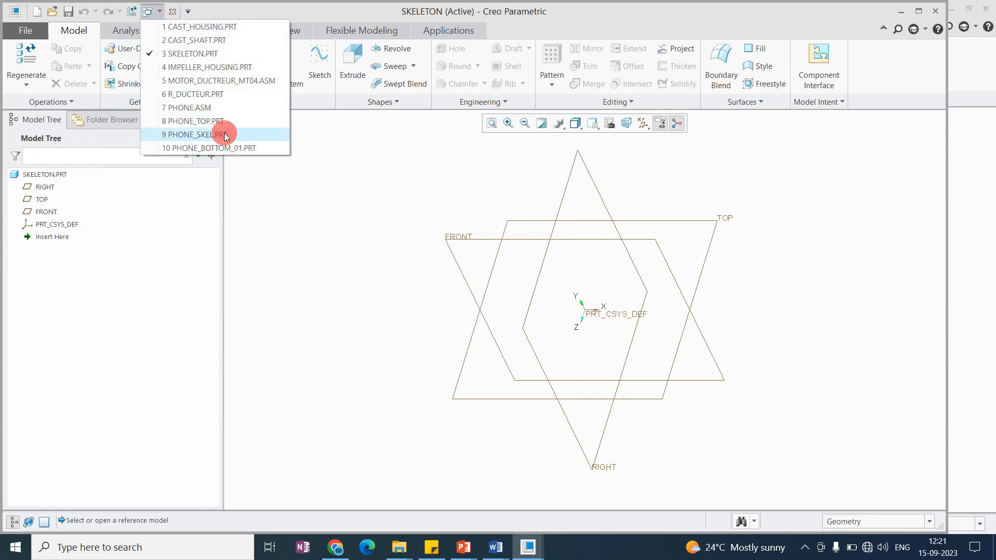
left_click(214, 148)
left_click(56, 237)
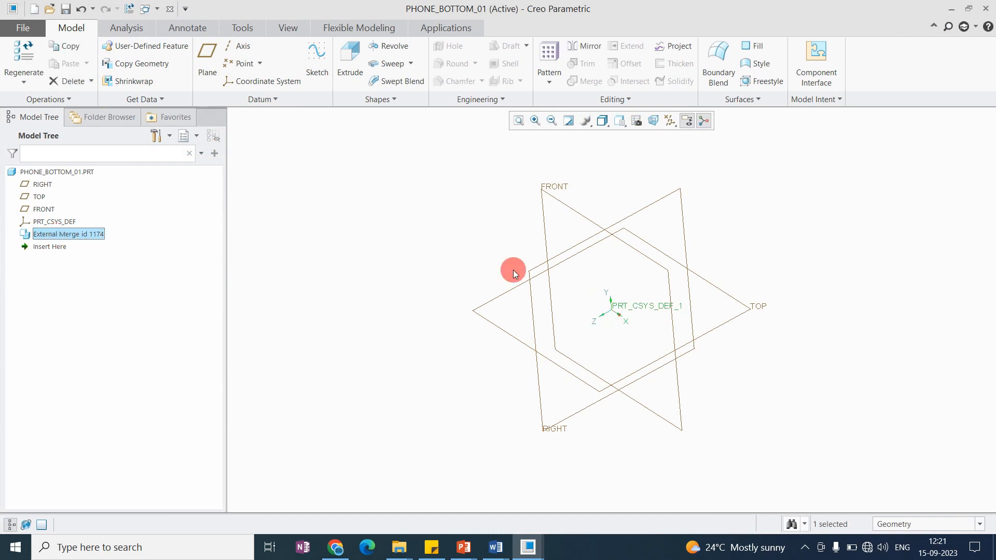
key("Delete")
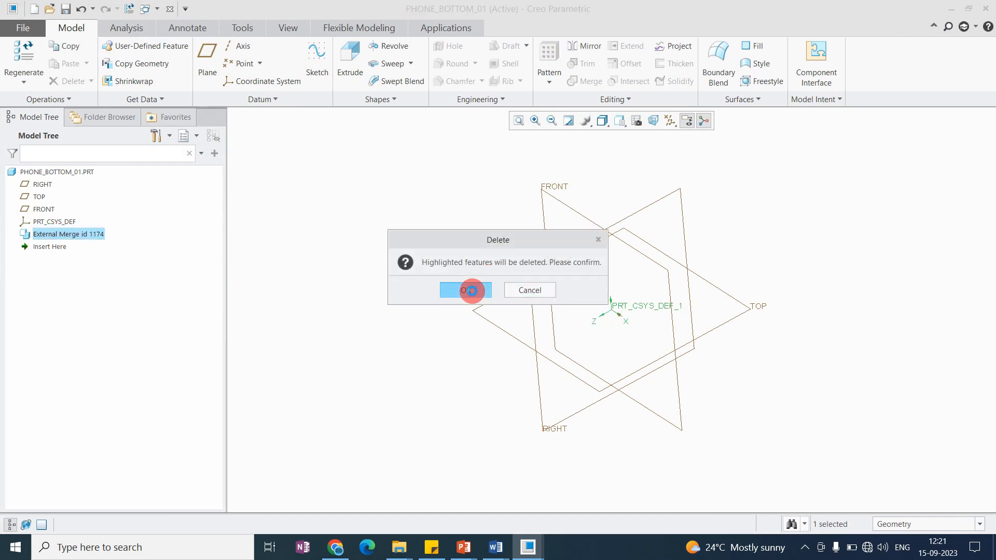
left_click(470, 289)
Step: Start a Merge/Inheritance feature and open cast_shaft.prt from the models in session as its reference model
left_click(157, 99)
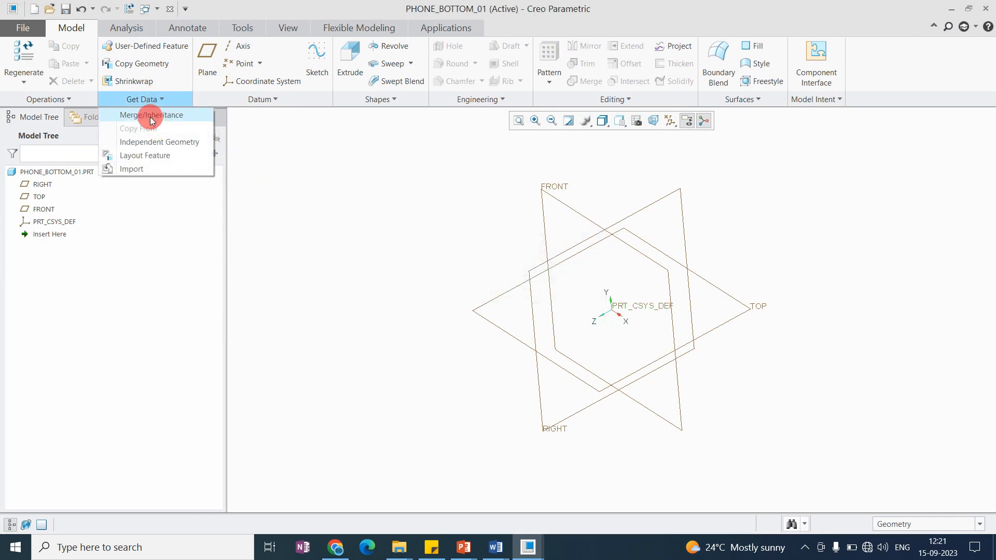
left_click(147, 116)
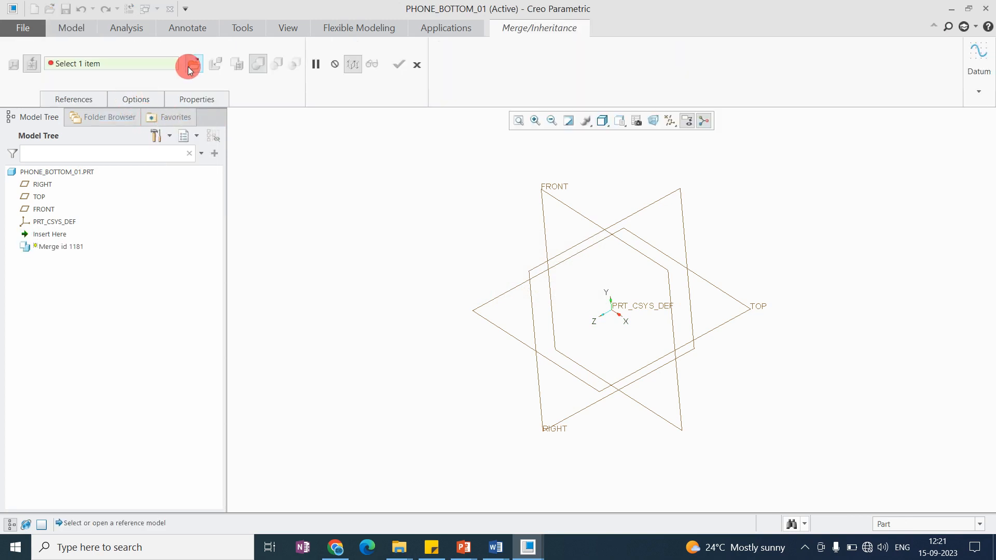
left_click(188, 66)
left_click(306, 206)
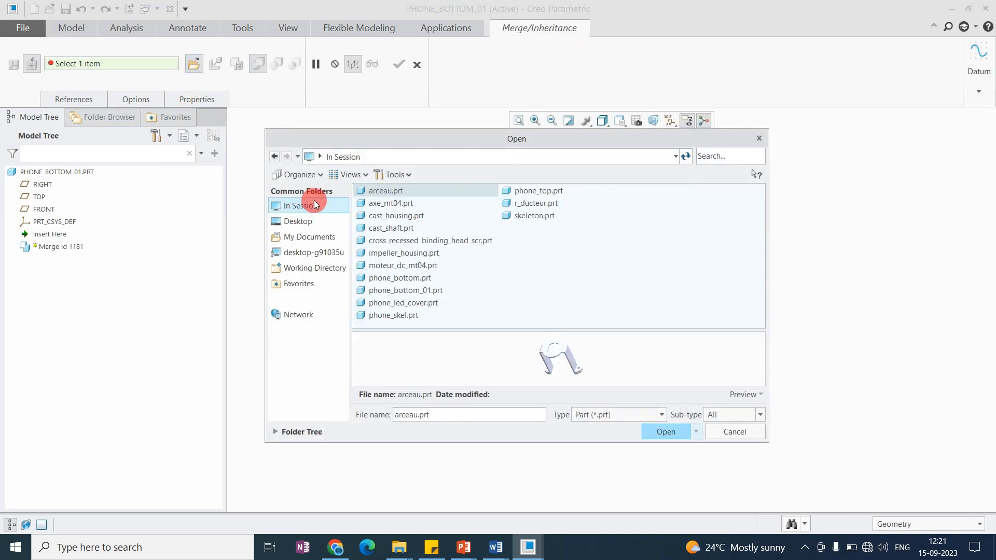
left_click(397, 228)
middle_click_drag(569, 363, 559, 357)
scroll(558, 357, "down", 3)
scroll(558, 357, "up", 3)
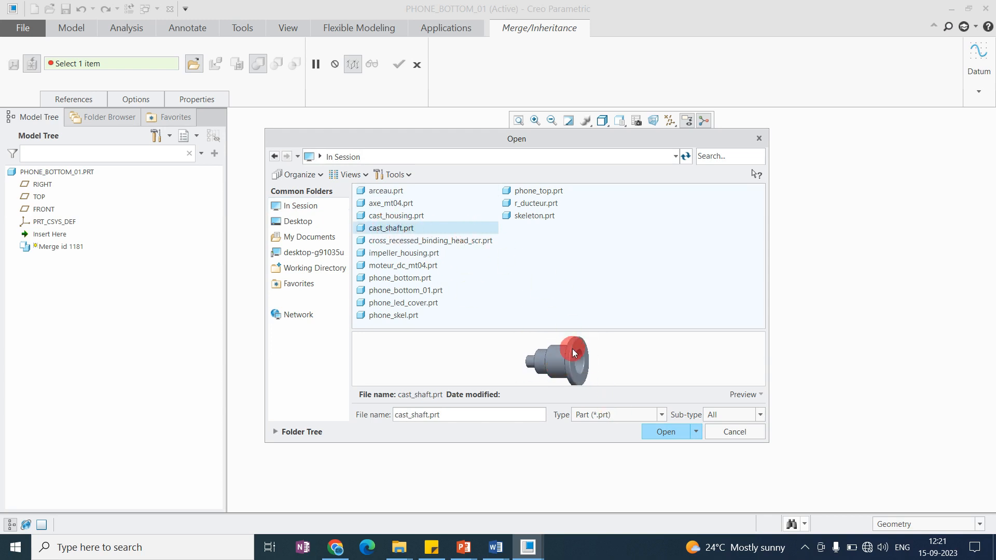
left_click(665, 431)
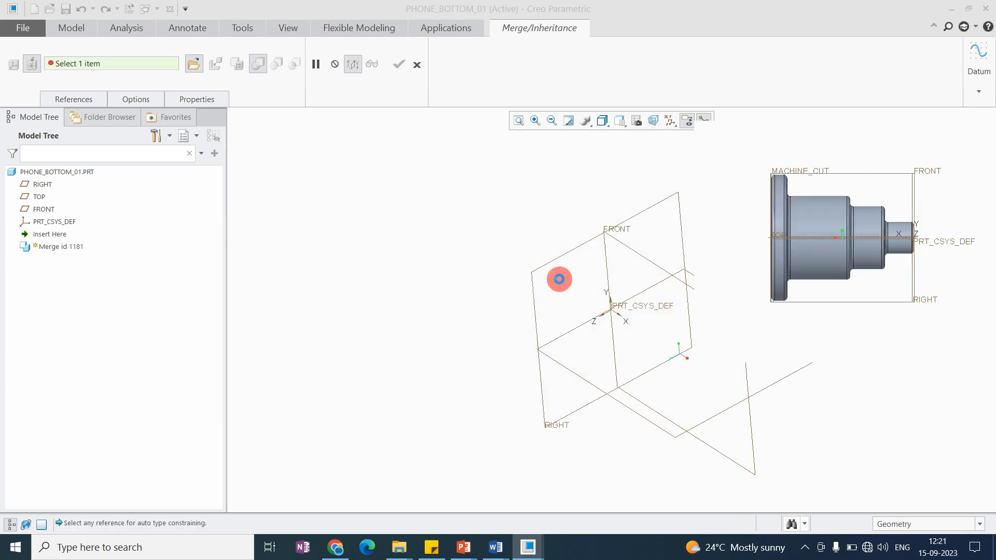
Step: Place the CAST_SHAFT reference model with a Default constraint
left_click(911, 204)
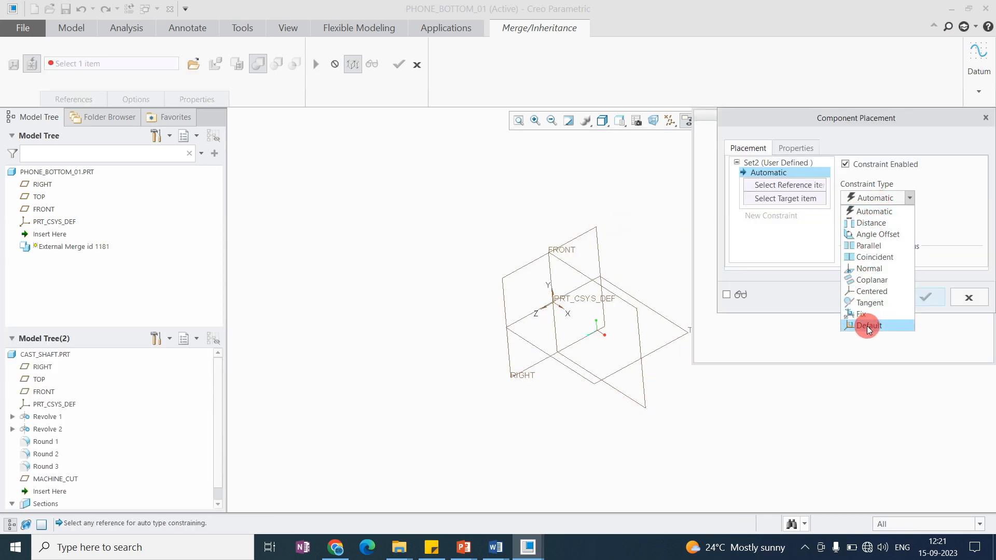
left_click(871, 326)
left_click(914, 295)
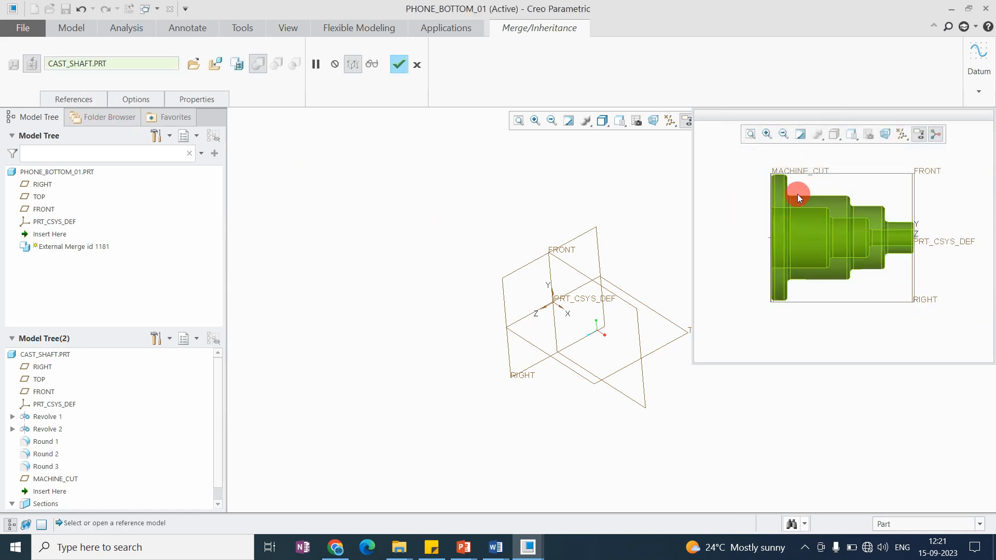
Step: Check the shaft's MACHINE_CUT plane and the merge's reference options, and complete the external merge
scroll(799, 194, "up", 6)
left_click(755, 194)
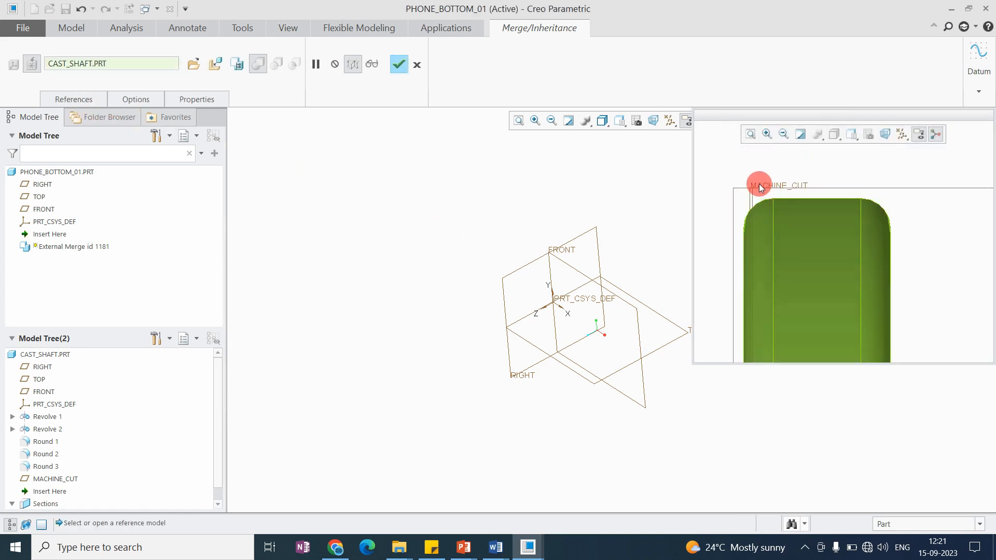
scroll(768, 201, "down", 4)
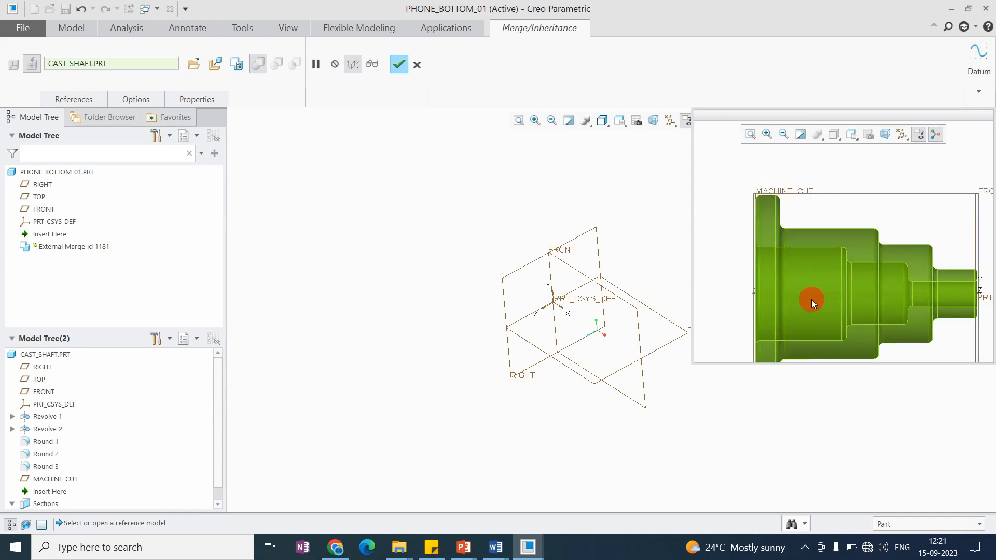
left_click(101, 96)
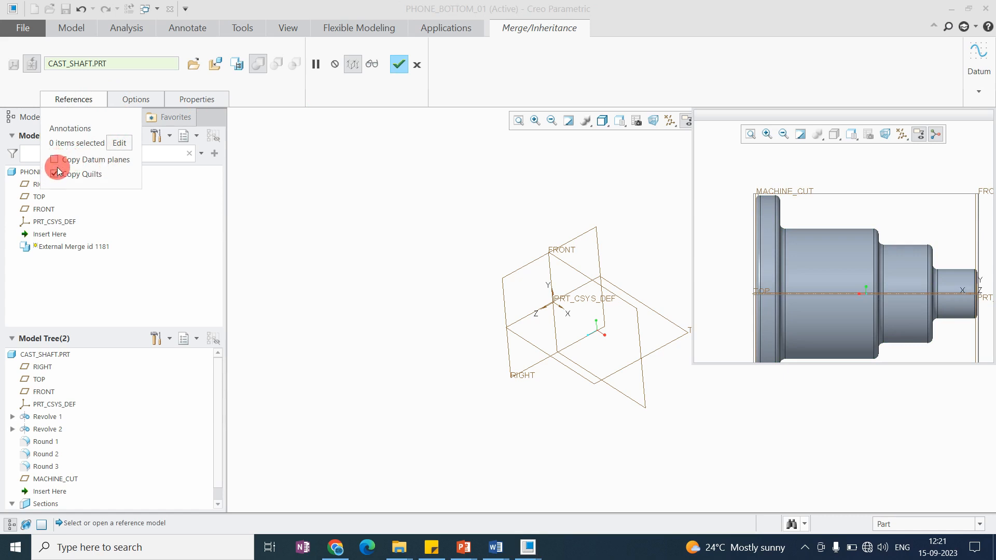
left_click(400, 65)
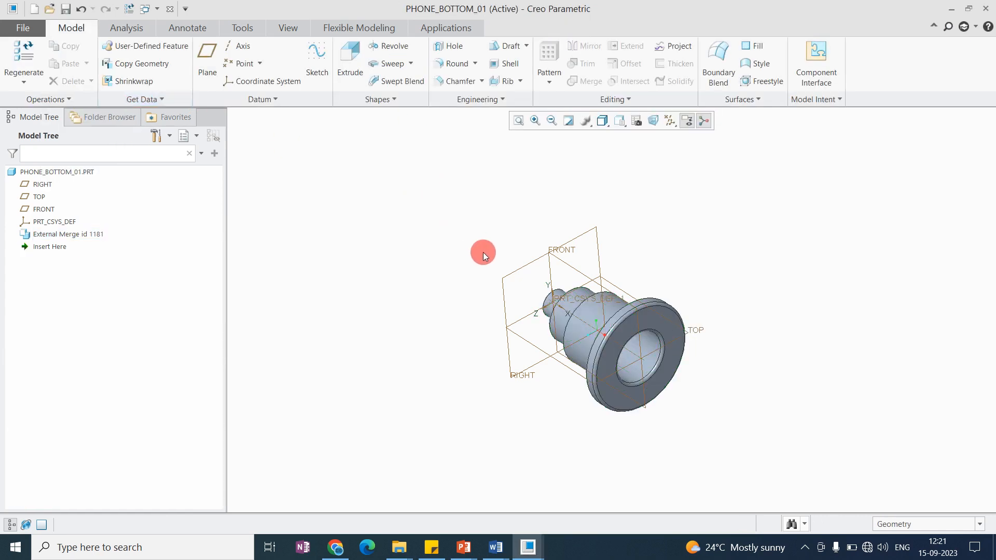
Step: Redefine the CAST_SHAFT external merge so that it also copies the datum planes
middle_click_drag(466, 307, 568, 232)
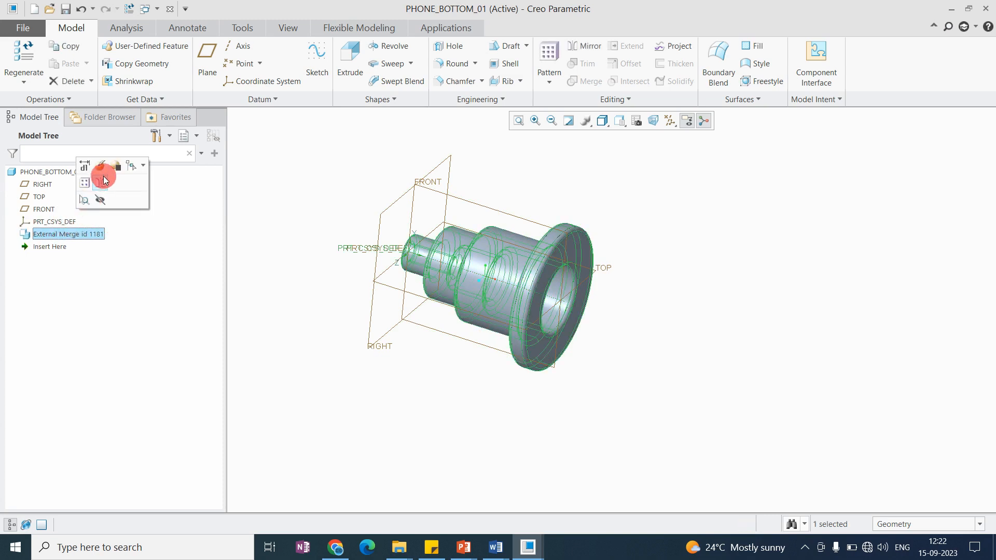
left_click(100, 166)
left_click(79, 100)
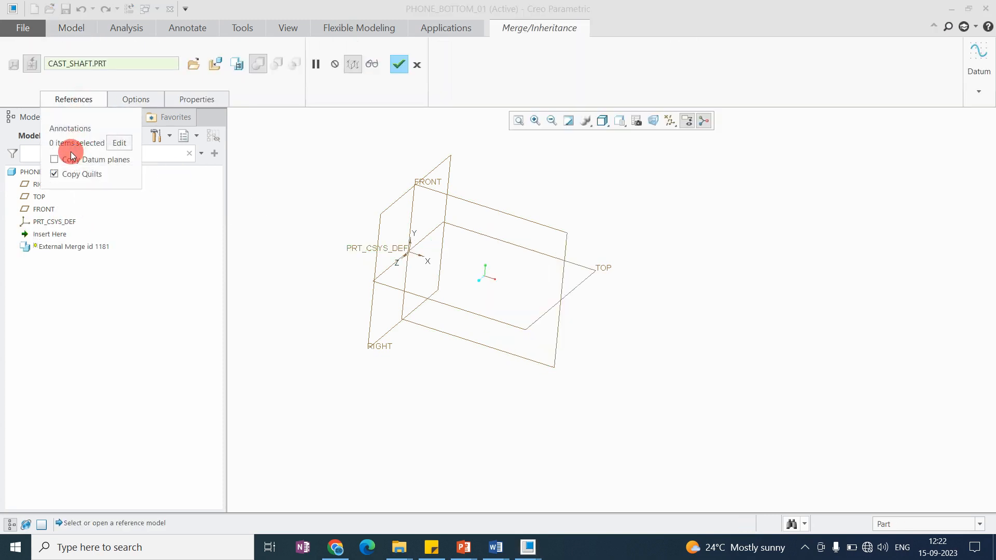
left_click(77, 161)
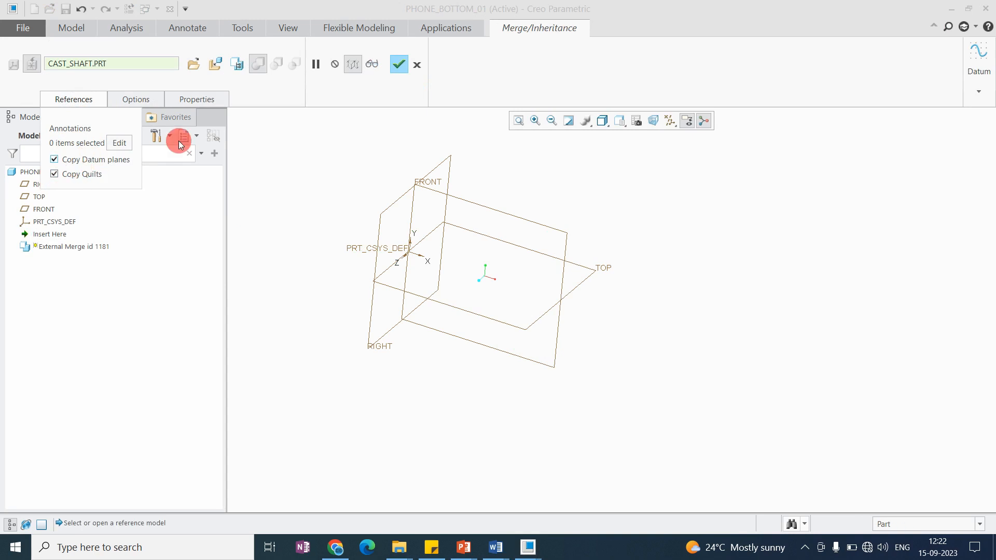
left_click(400, 64)
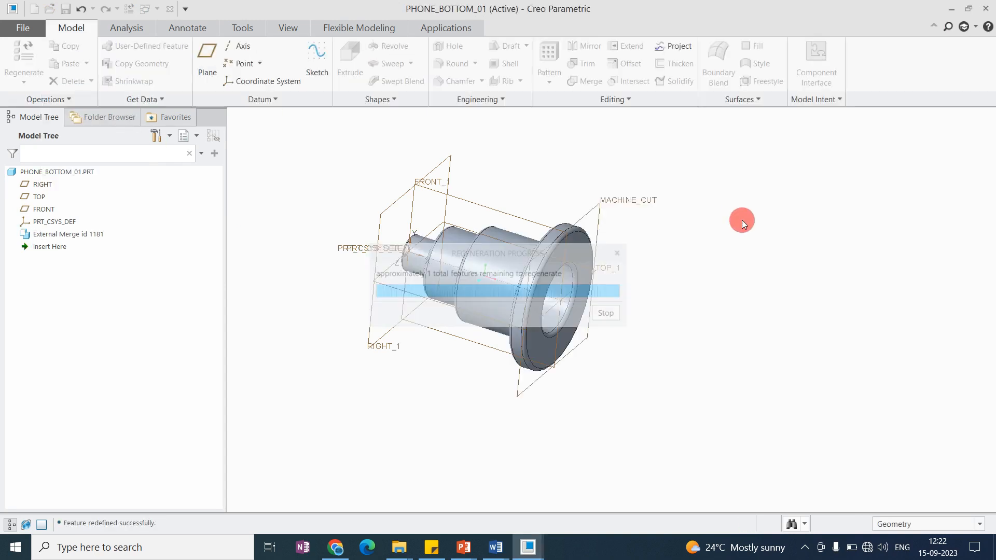
left_click(602, 202)
left_click(676, 260)
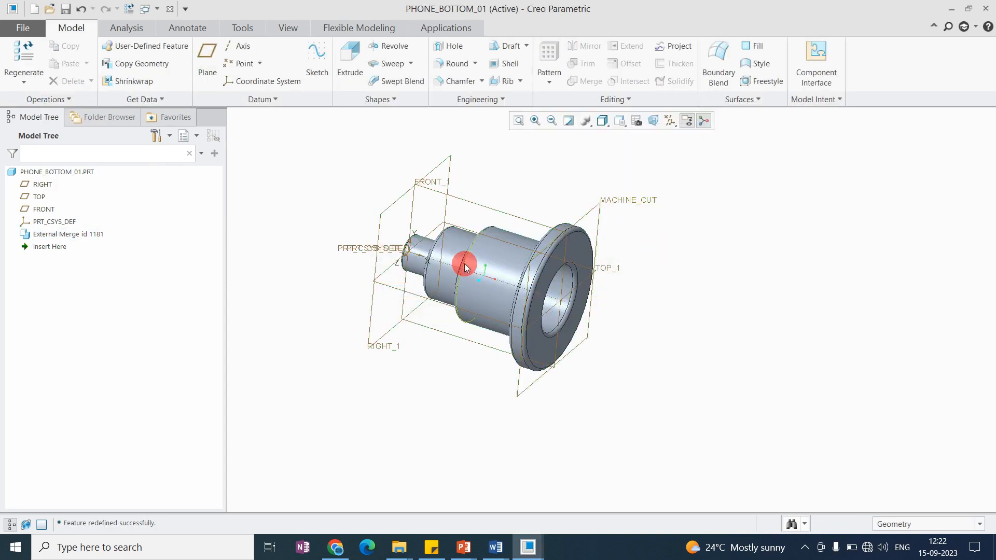
Step: Select the complete merged shaft geometry and apply the bright red appearance to it
scroll(667, 291, "down", 2)
scroll(529, 257, "up", 4)
left_click(524, 250)
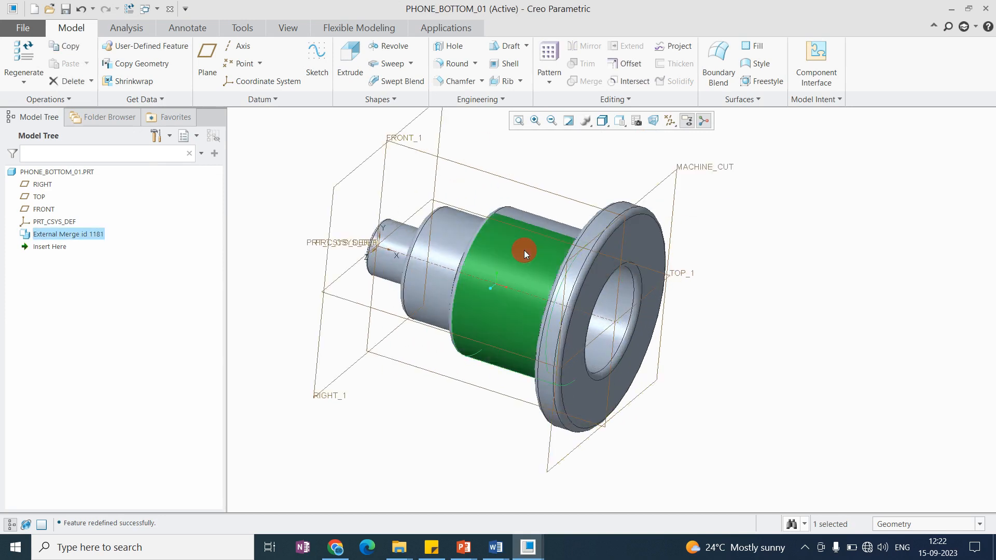
left_click(524, 250)
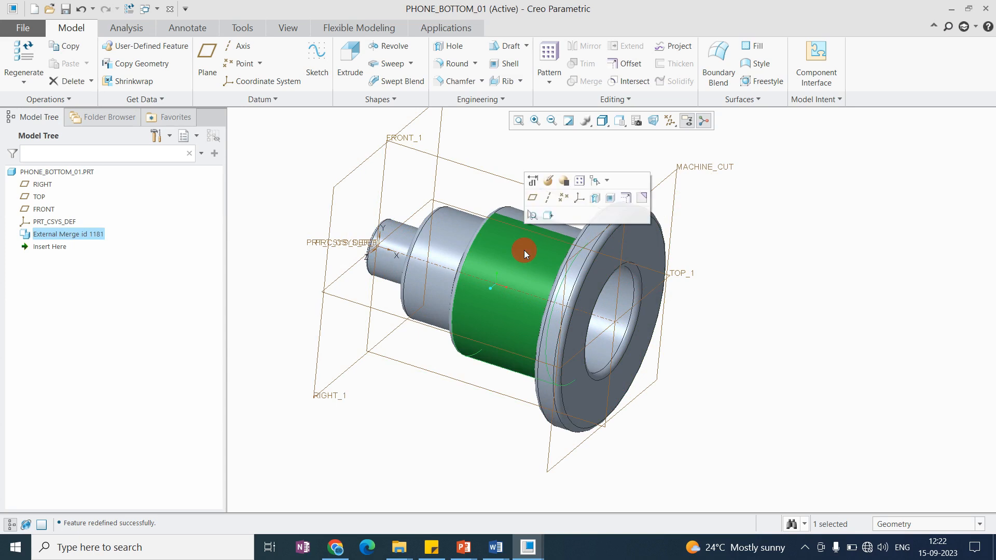
left_click(517, 257)
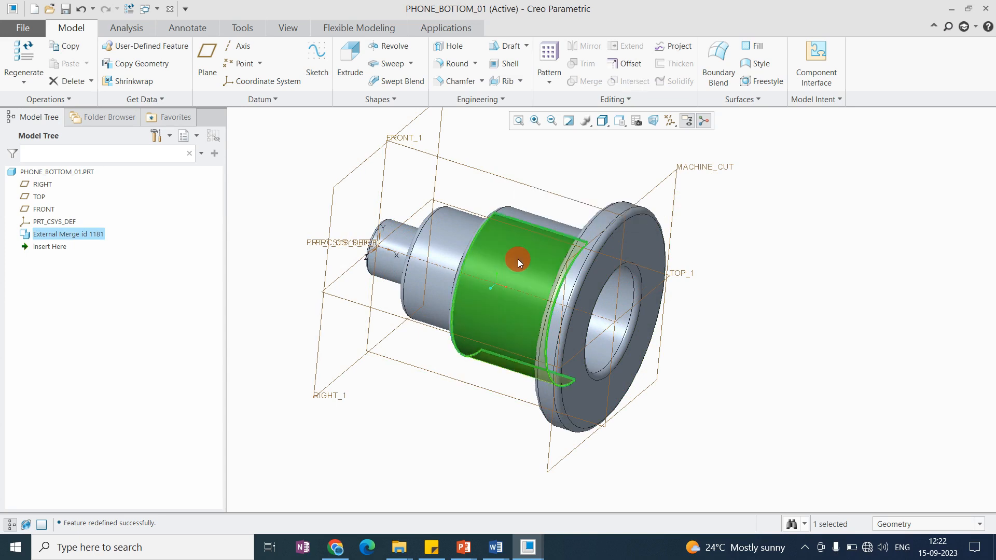
left_click(545, 260)
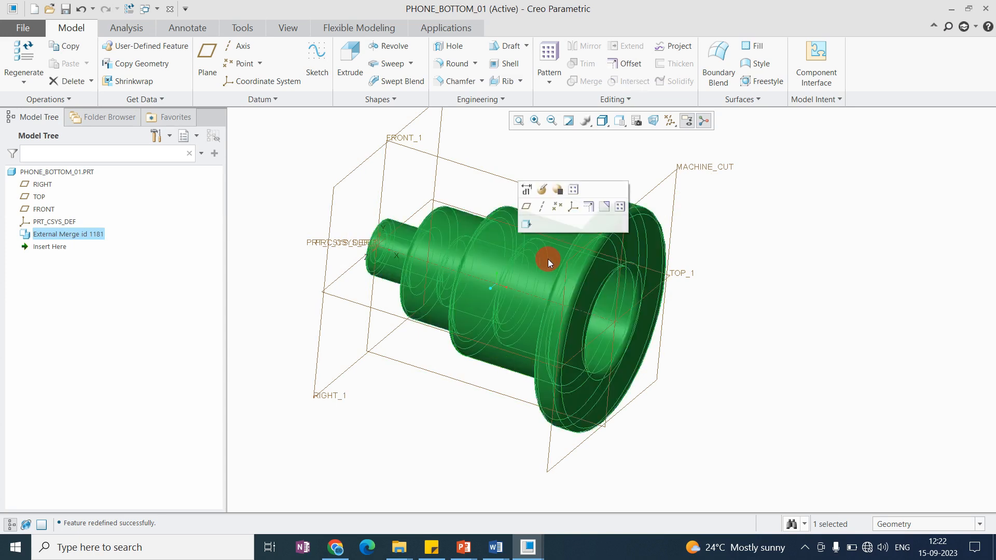
left_click(281, 26)
left_click(133, 82)
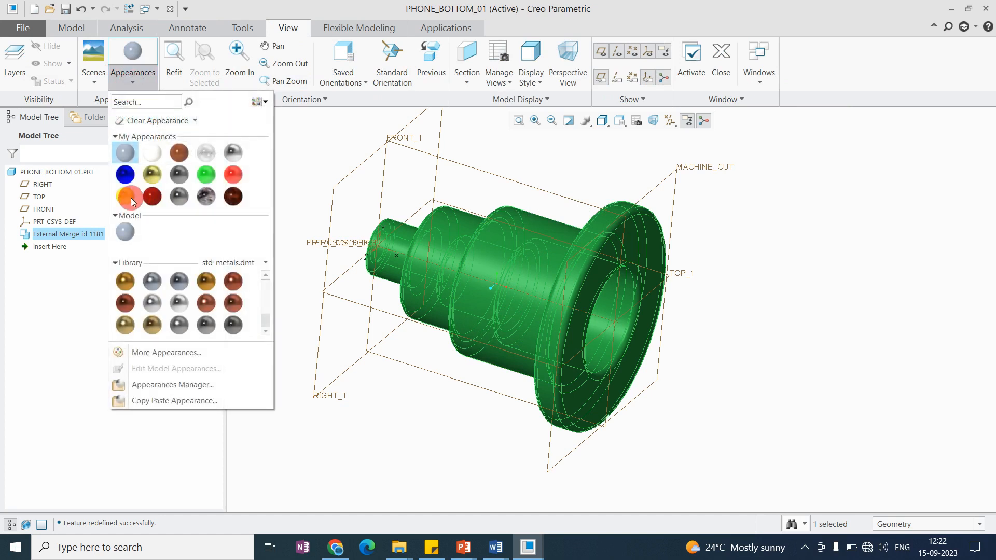
left_click(233, 175)
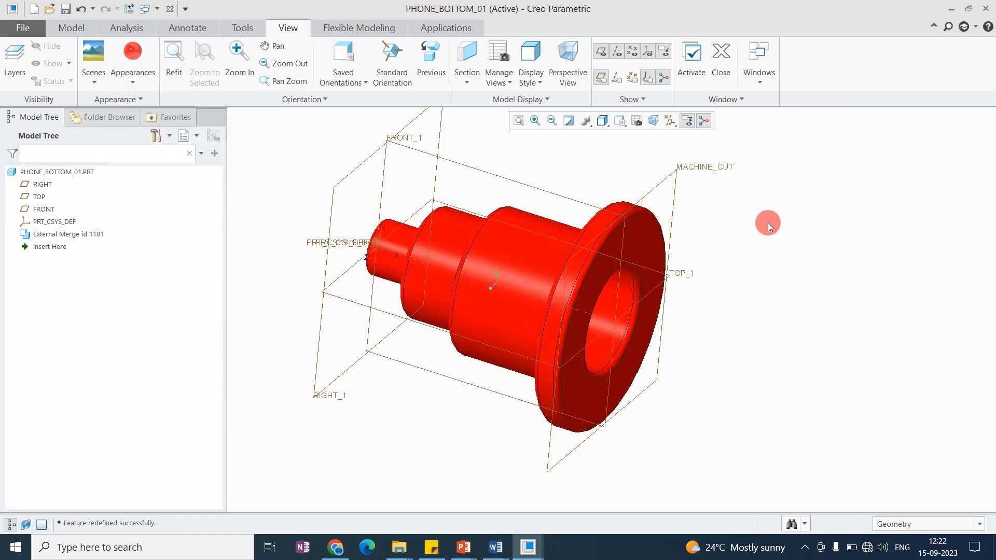
Step: Cut the shaft's flange face at the MACHINE_CUT datum plane with a Solidify feature
scroll(437, 241, "down", 3)
left_click(61, 28)
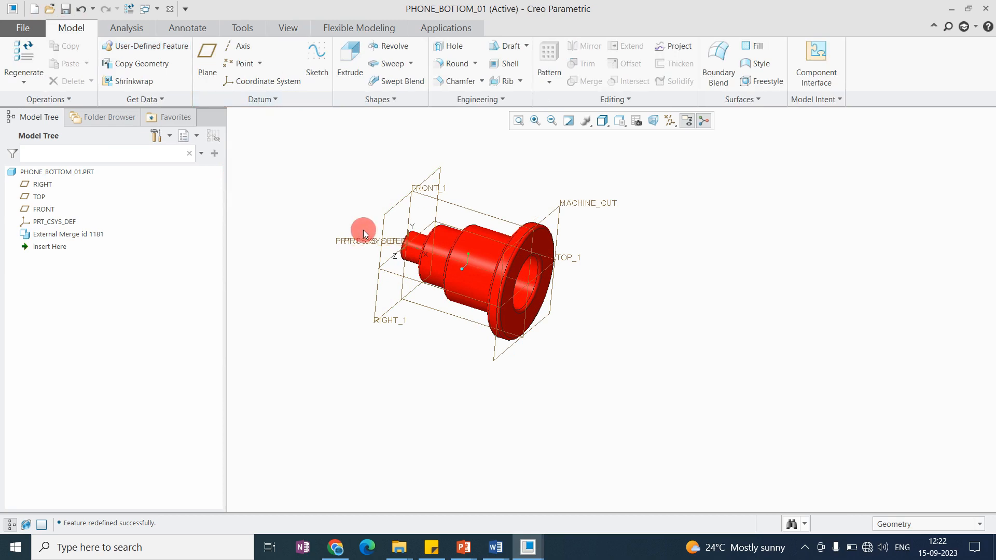
scroll(643, 227, "up", 2)
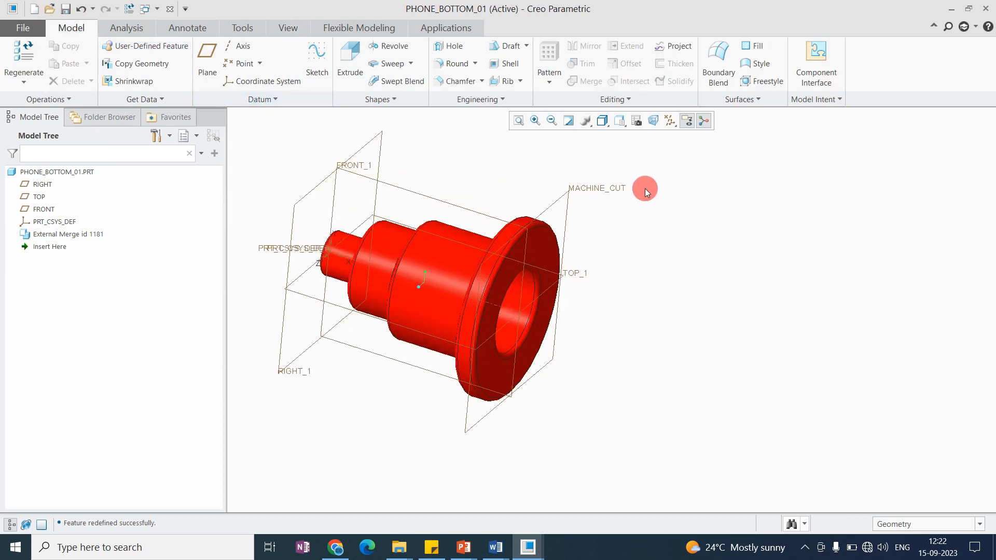
left_click(574, 190)
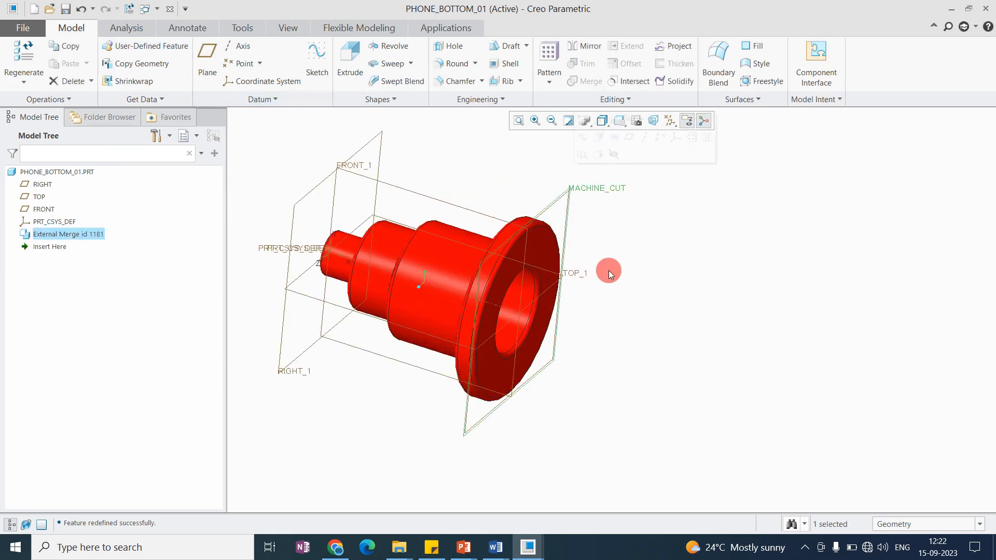
left_click(671, 85)
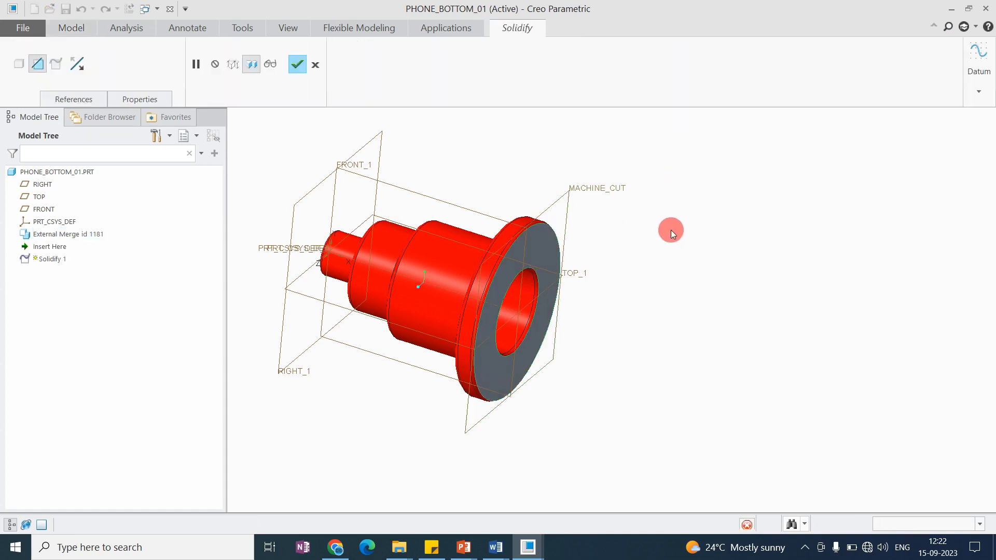
scroll(671, 229, "down", 2)
middle_click(585, 268)
middle_click_drag(584, 268, 539, 254)
scroll(538, 254, "up", 2)
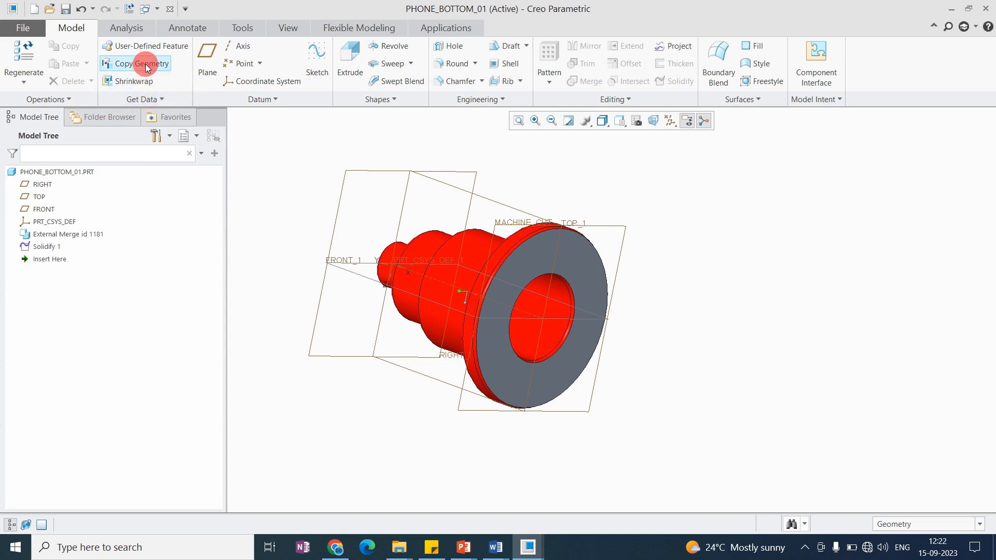
Step: Delete the CAST_SHAFT External Merge feature together with the Solidify 1 feature
left_click(157, 98)
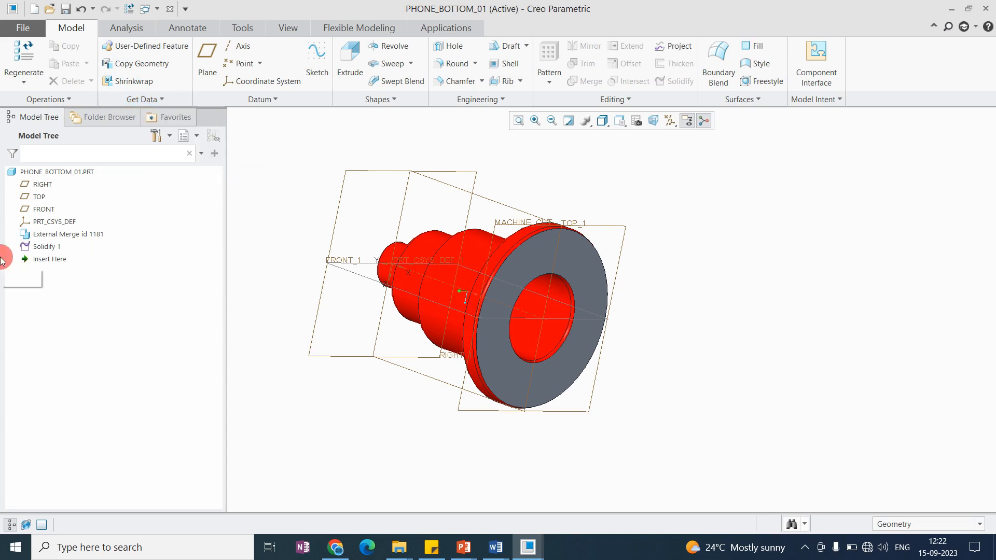
left_click(43, 243)
left_click(43, 237, "ctrl")
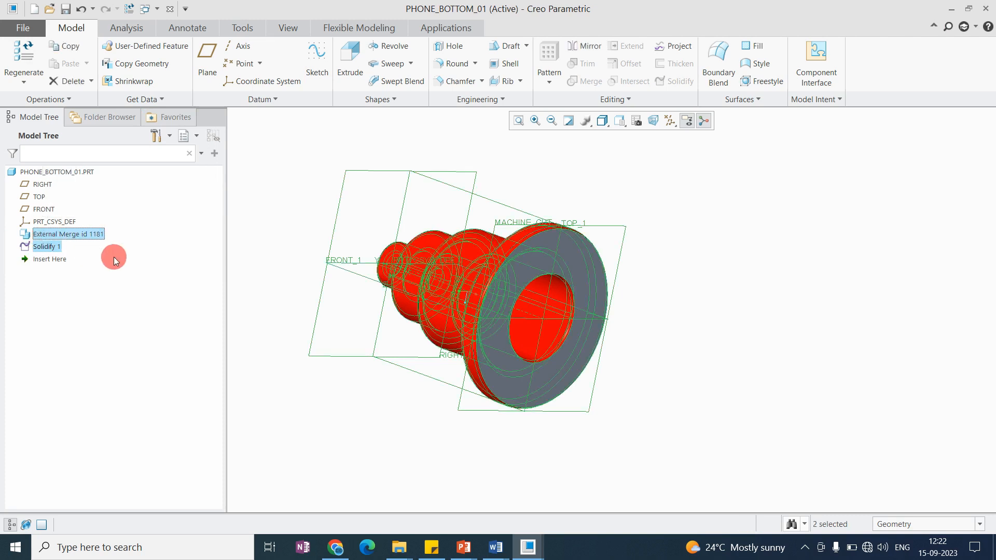
key("Delete")
left_click(464, 291)
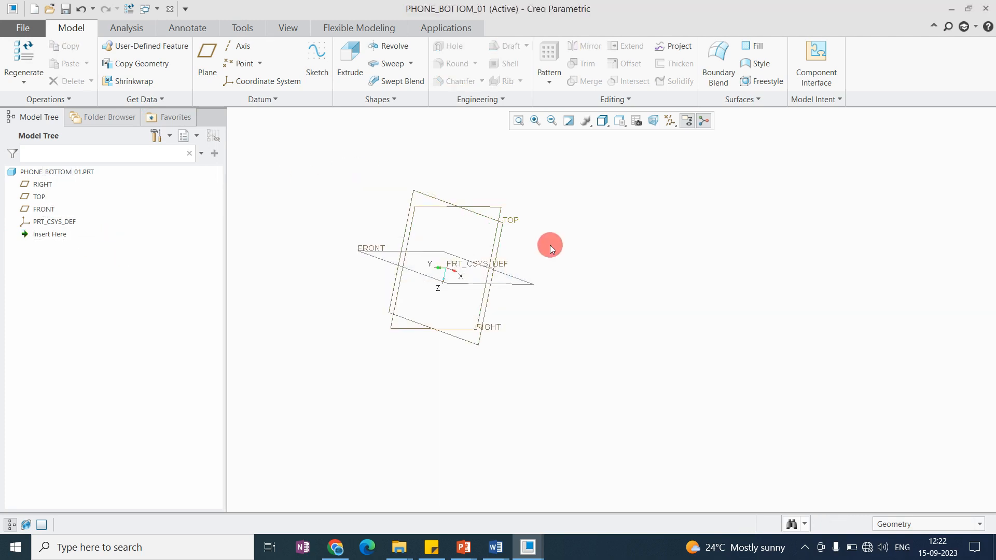
Step: Return the empty part's view to its default orientation and bring up the data-import feature commands
left_click(623, 126)
left_click(646, 150)
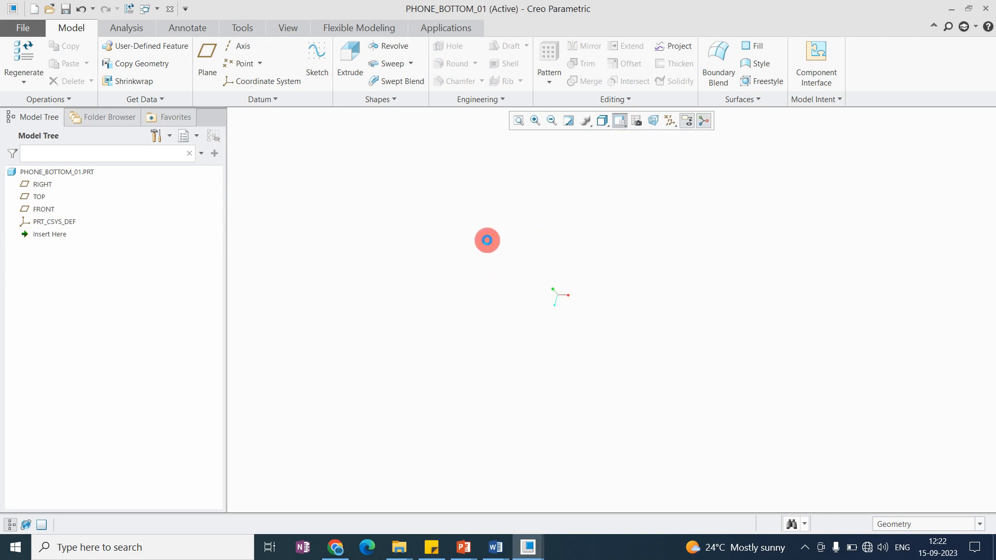
left_click(137, 99)
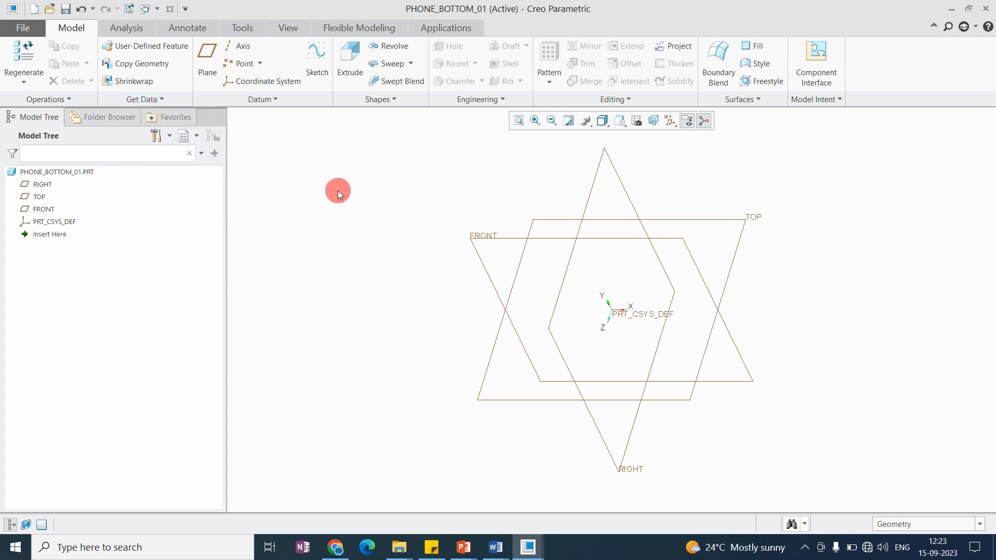
Step: Import 3drDrone_asm.stp into the empty PHONE_BOTTOM_01 part using the current profile and the Automatic import type
left_click(46, 173)
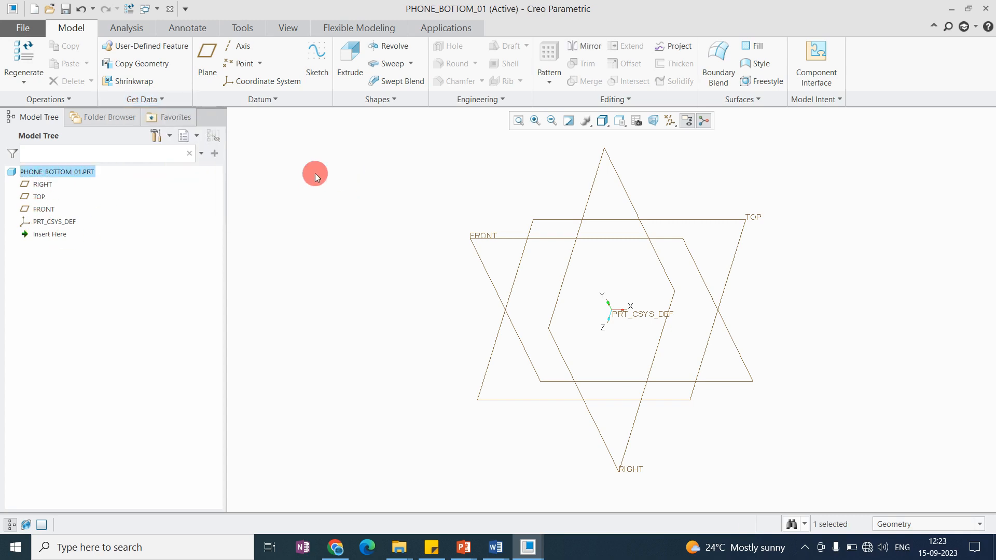
left_click(133, 99)
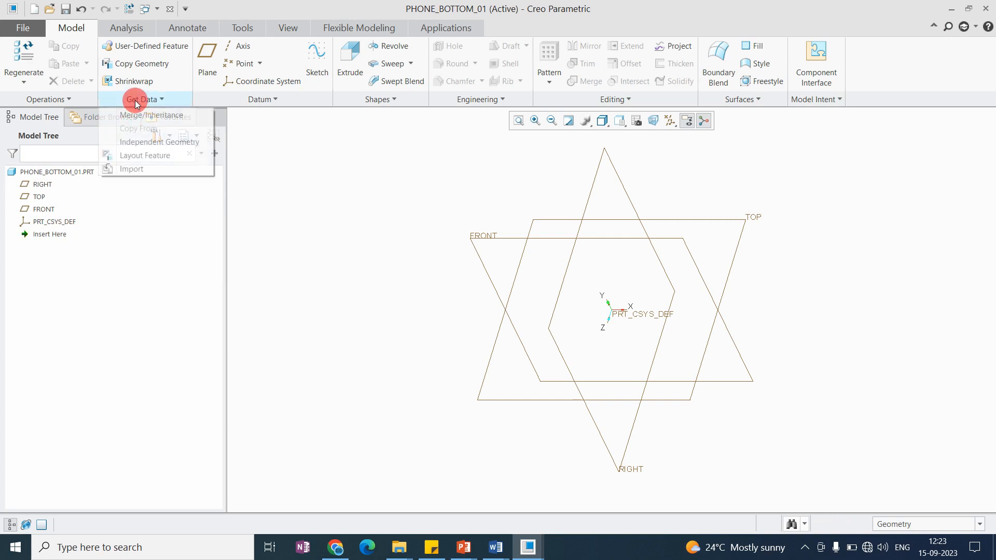
left_click(139, 171)
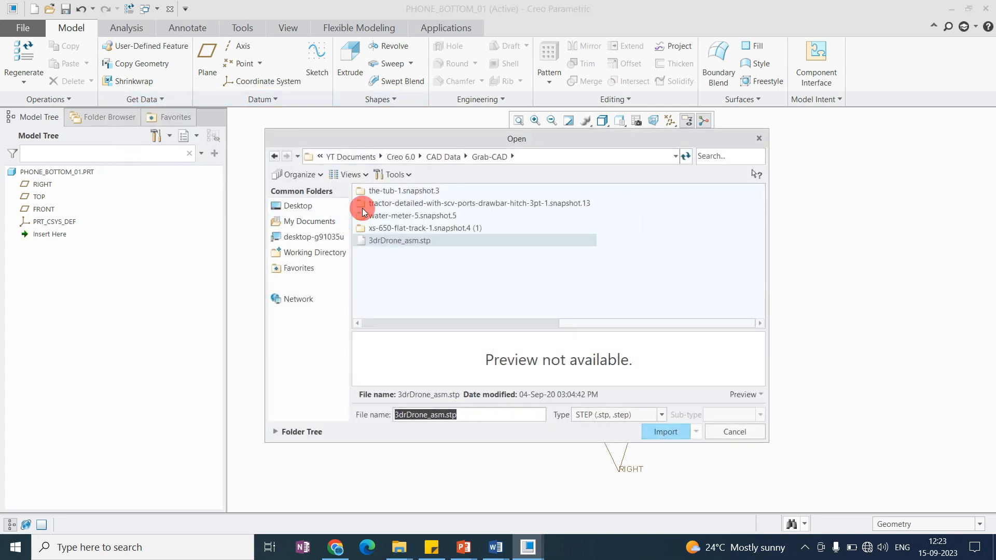
left_click(423, 248)
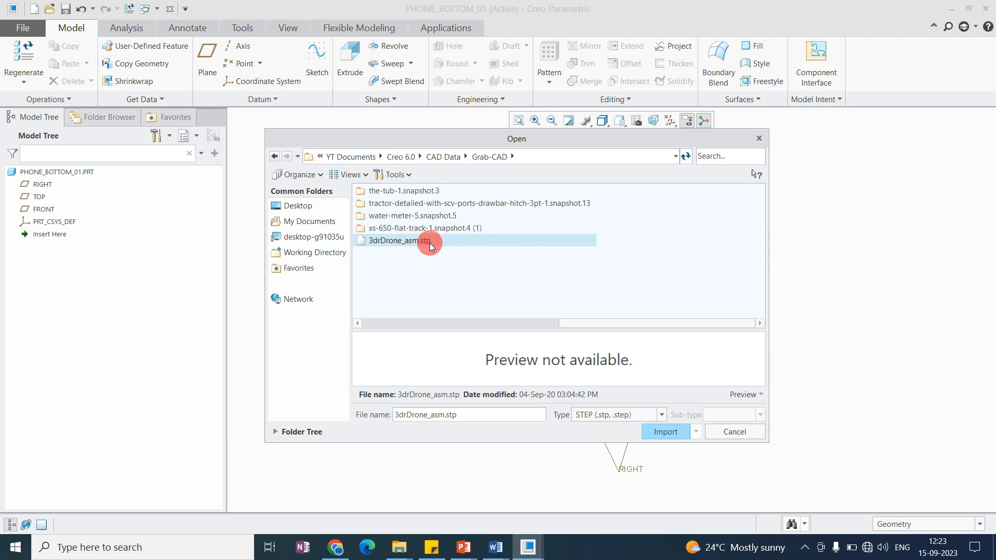
left_click(674, 430)
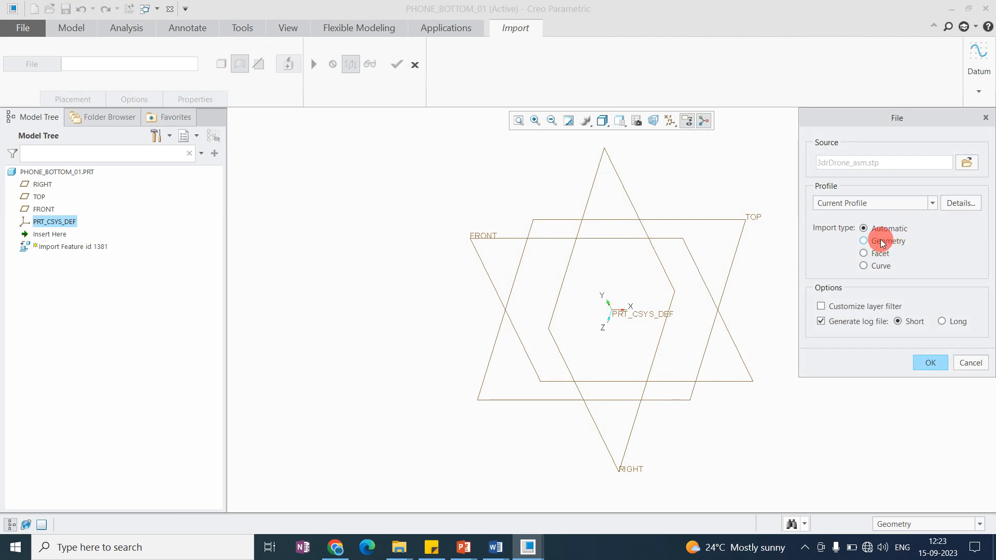
left_click(930, 364)
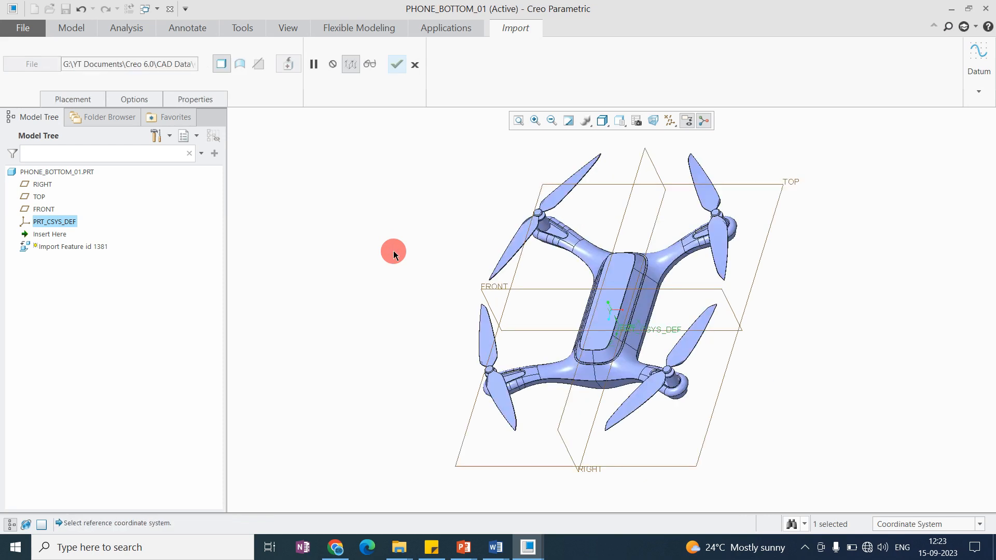
Step: Inspect the imported drone geometry and complete the import feature as a solid at the default coordinate system
scroll(465, 241, "down", 2)
scroll(538, 285, "up", 2)
middle_click_drag(538, 285, 530, 246)
scroll(536, 310, "up", 3)
scroll(531, 288, "down", 2)
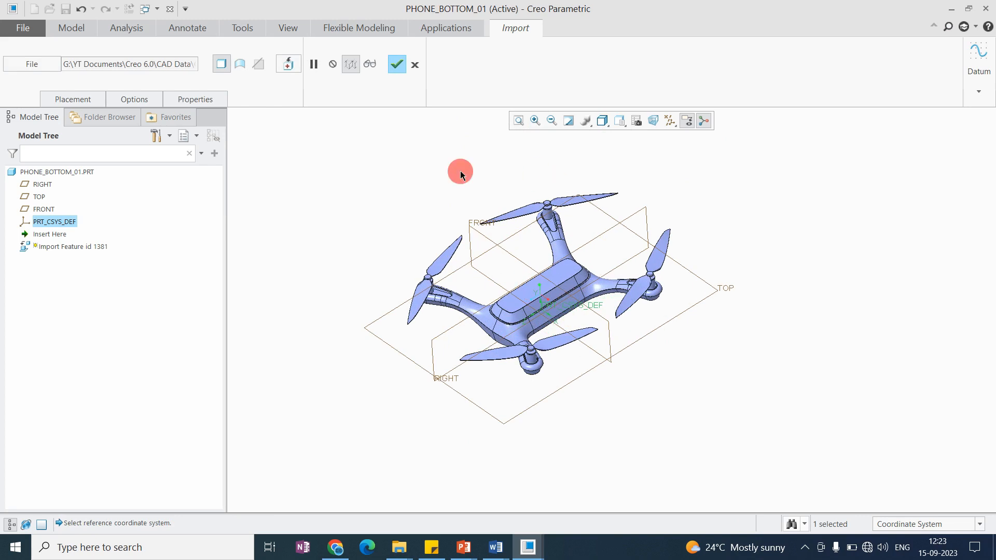
middle_click(543, 267)
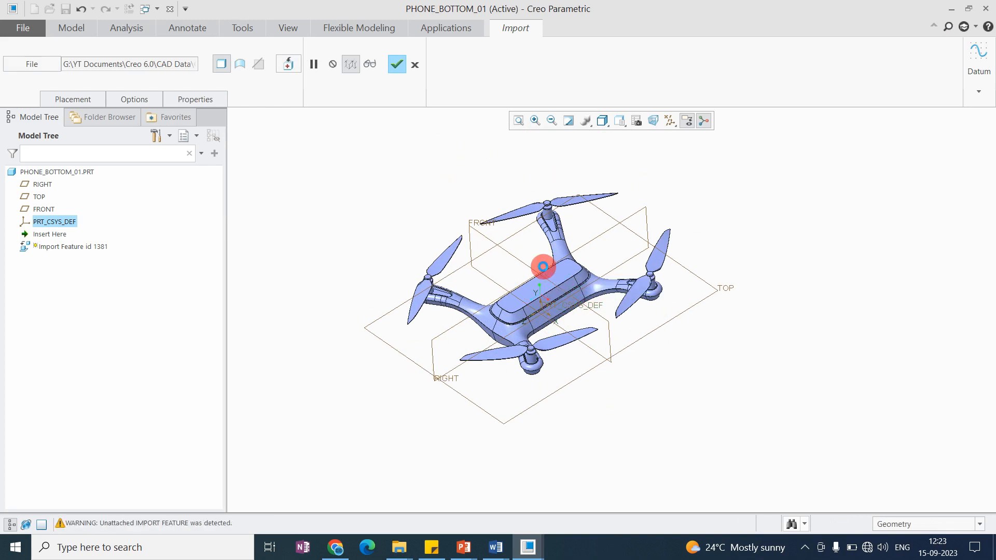
middle_click(524, 341)
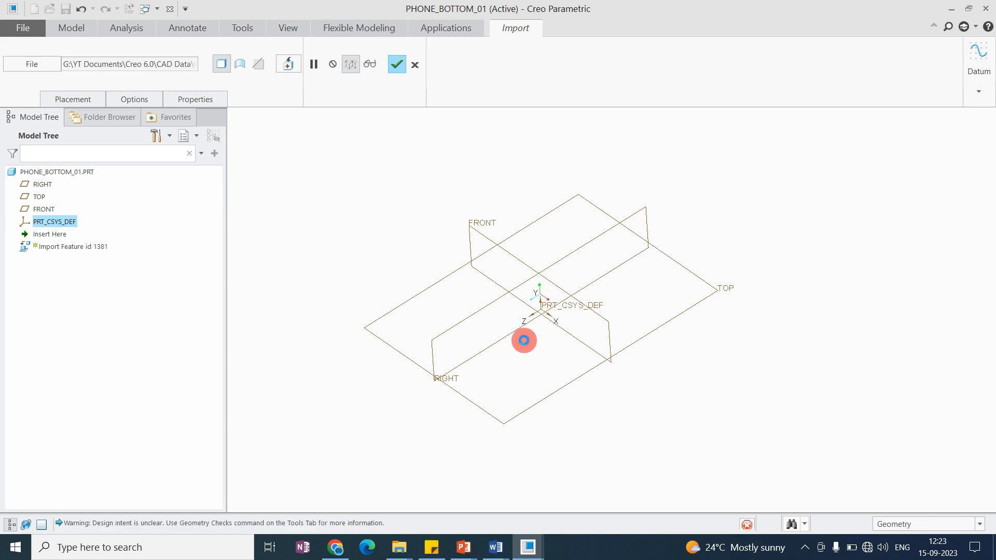
scroll(600, 333, "down", 2)
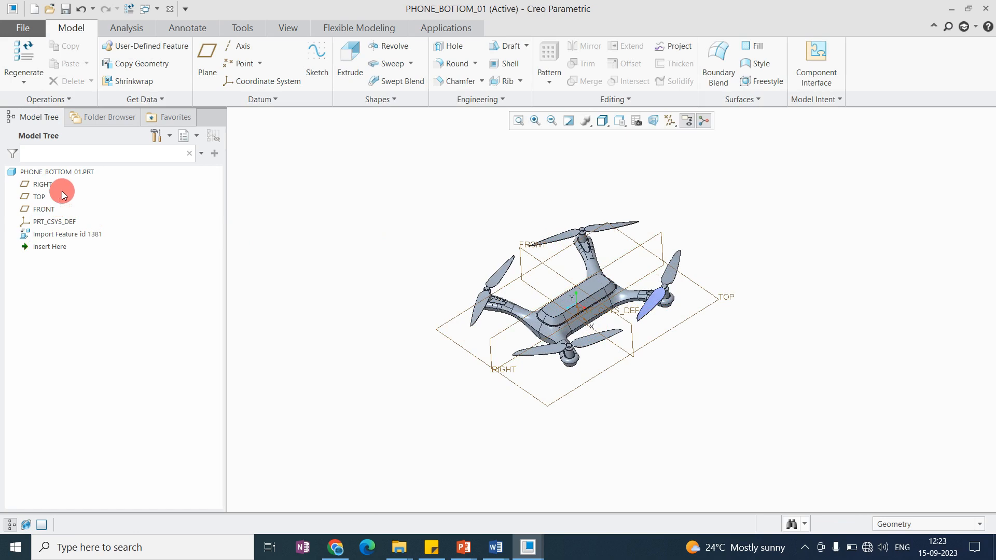
left_click(144, 98)
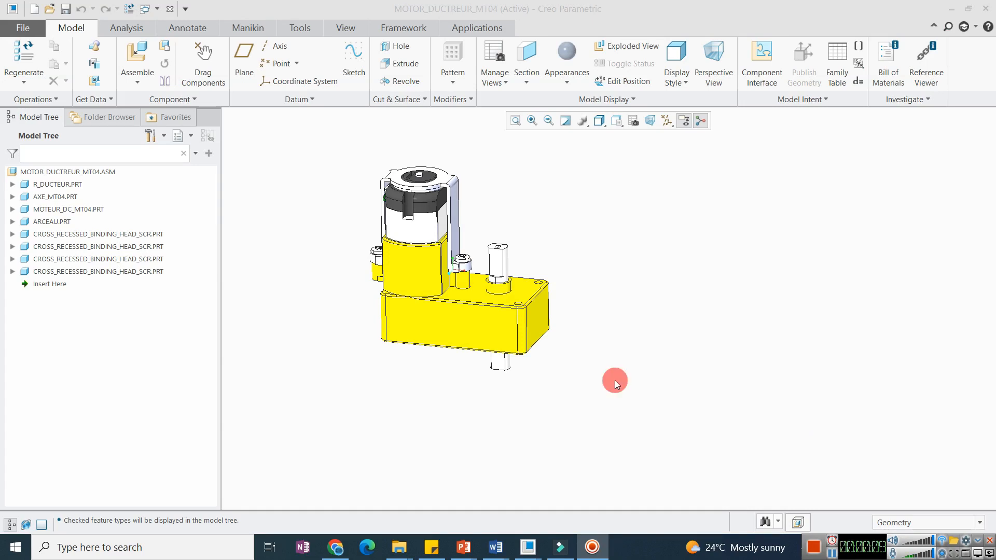
left_click(627, 223)
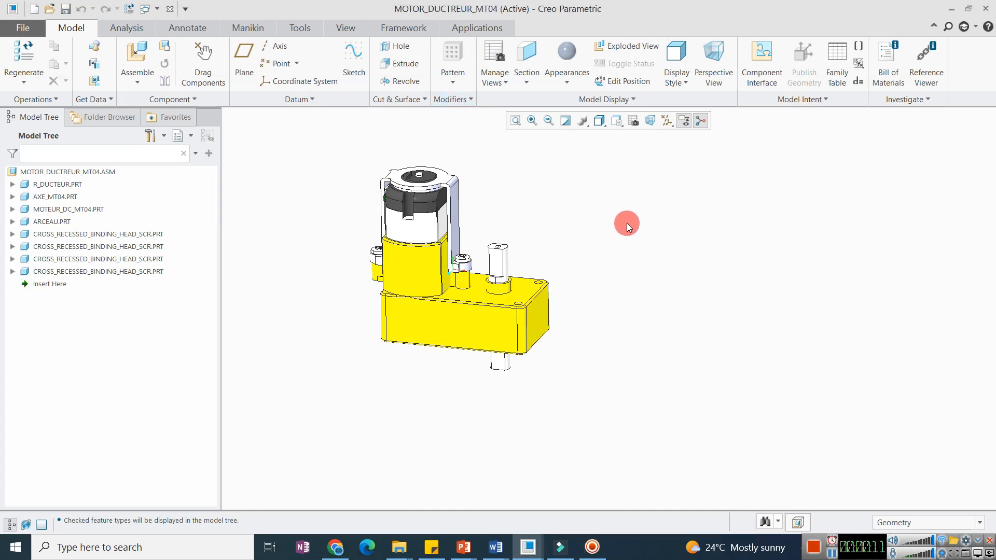
Step: Create solid part PRT0001 in the motor assembly by copying inlbs_part_solid.prt, and place it with the Default constraint
left_click(176, 55)
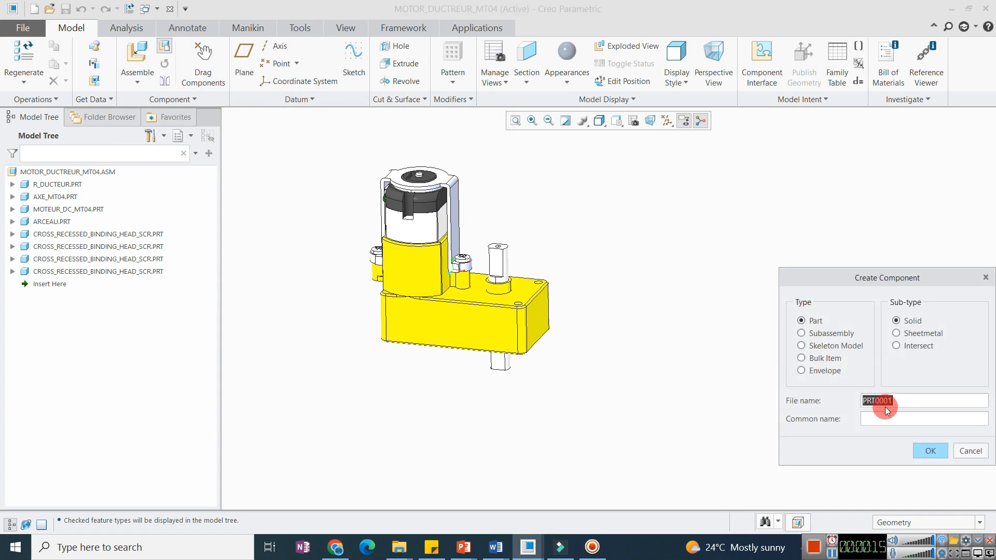
left_click(929, 450)
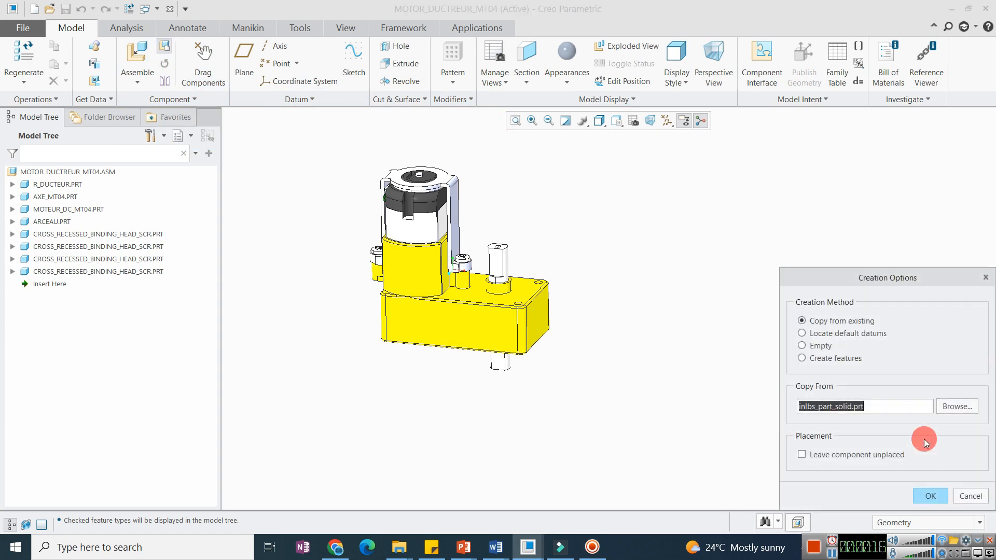
left_click(931, 496)
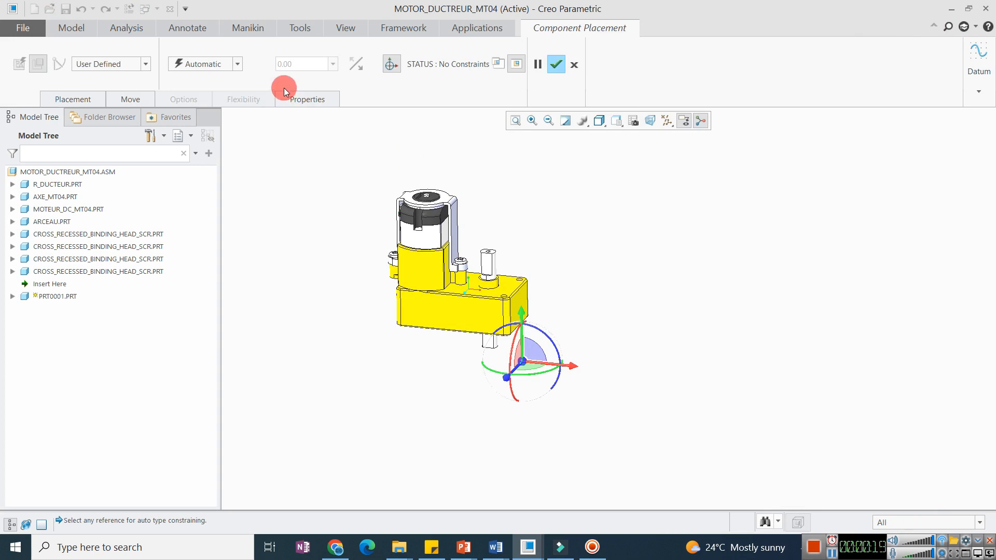
left_click(226, 62)
left_click(226, 191)
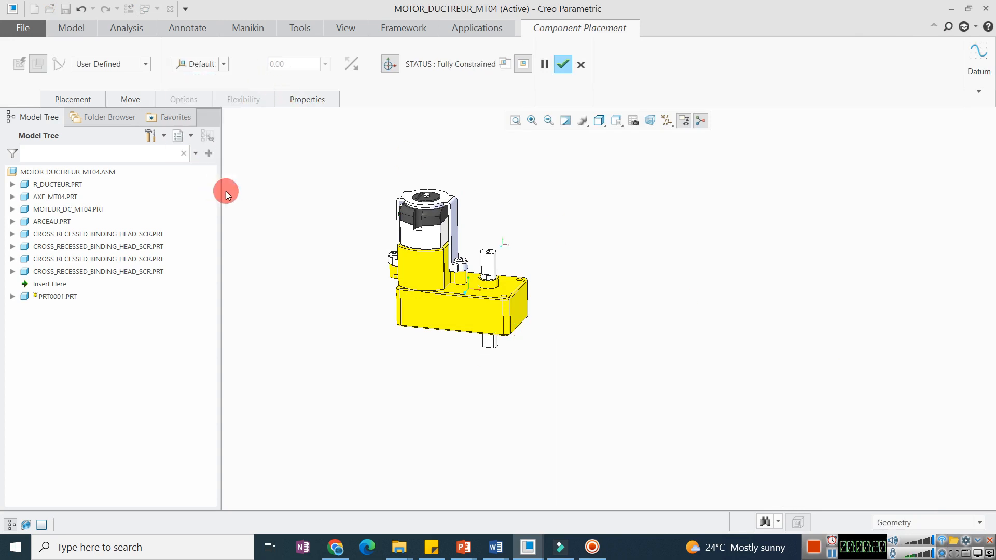
middle_click(326, 258)
Step: Activate PRT0001 within the MOTOR_DUCTREUR_MT04 assembly for editing in context
left_click(47, 285)
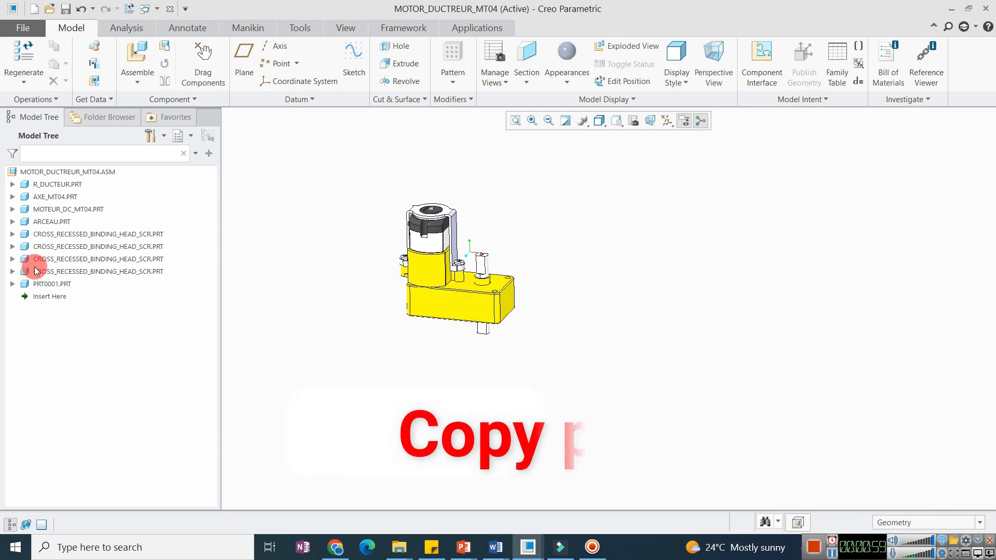
scroll(449, 254, "down", 2)
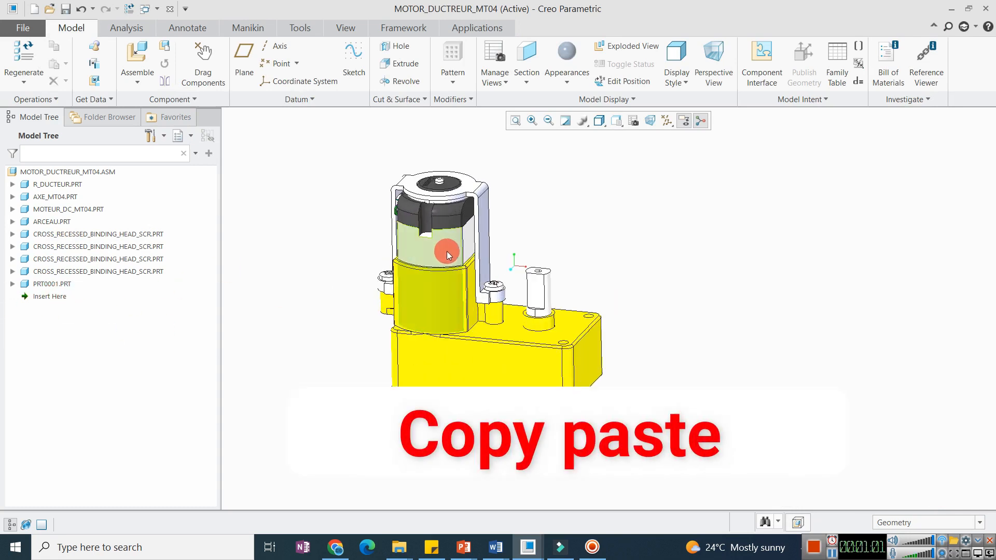
scroll(451, 259, "up", 2)
middle_click_drag(457, 262, 454, 303)
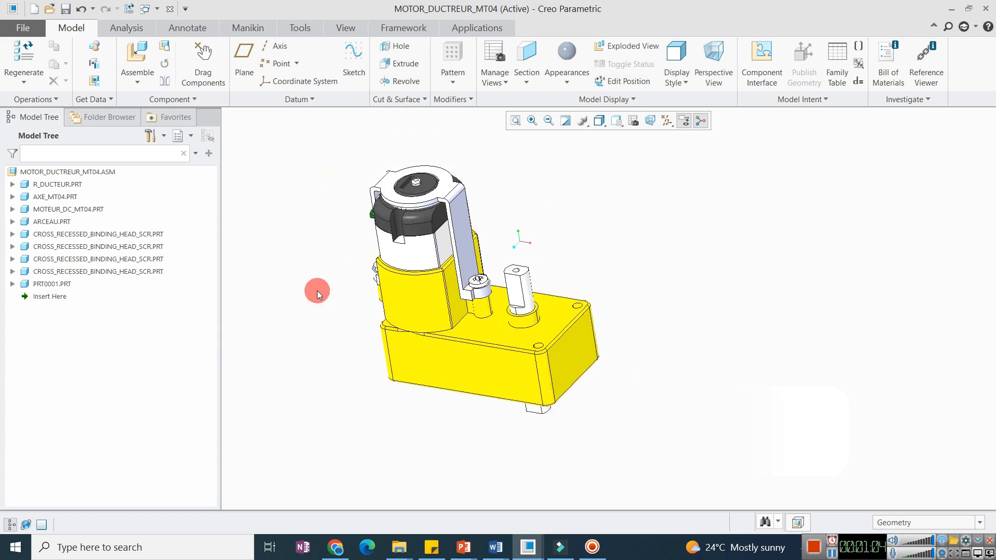
left_click(52, 284)
left_click(62, 228)
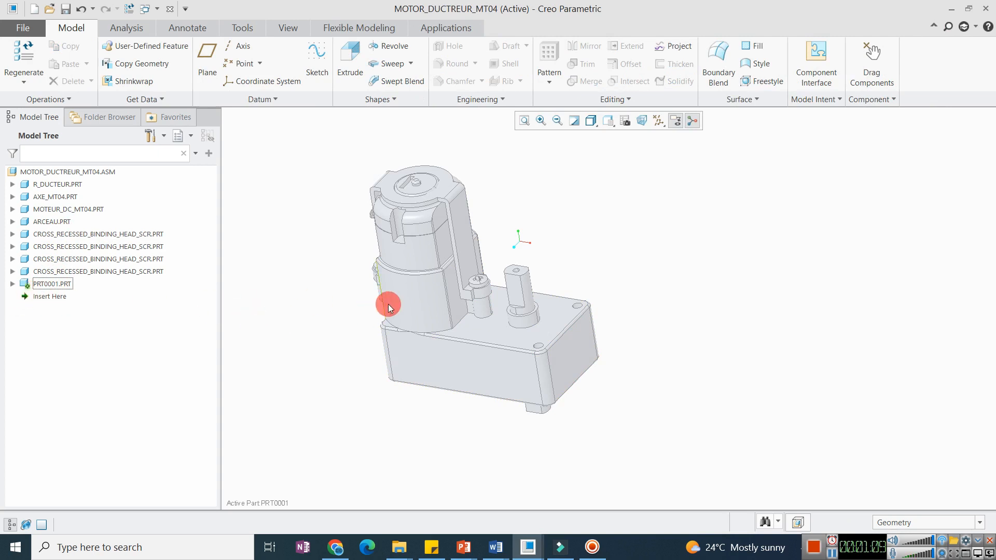
Step: Start a surface copy into PRT0001 from the upper end face of the AXE_MT04 shaft
scroll(390, 305, "down", 2)
scroll(471, 265, "up", 2)
scroll(513, 285, "down", 1)
mouse_move(516, 284)
middle_mouse_down()
mouse_move(525, 260)
mouse_move(515, 282)
middle_mouse_up()
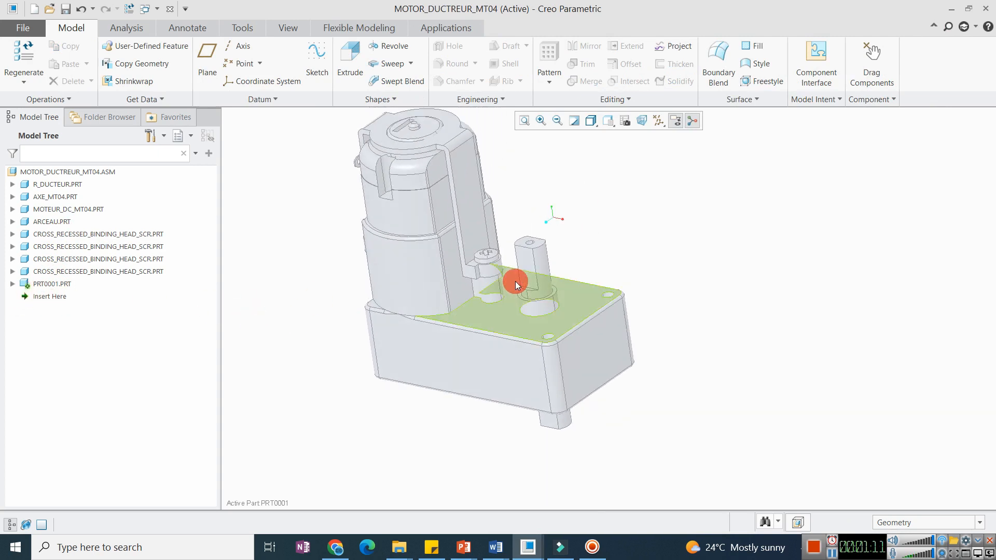
scroll(530, 261, "down", 2)
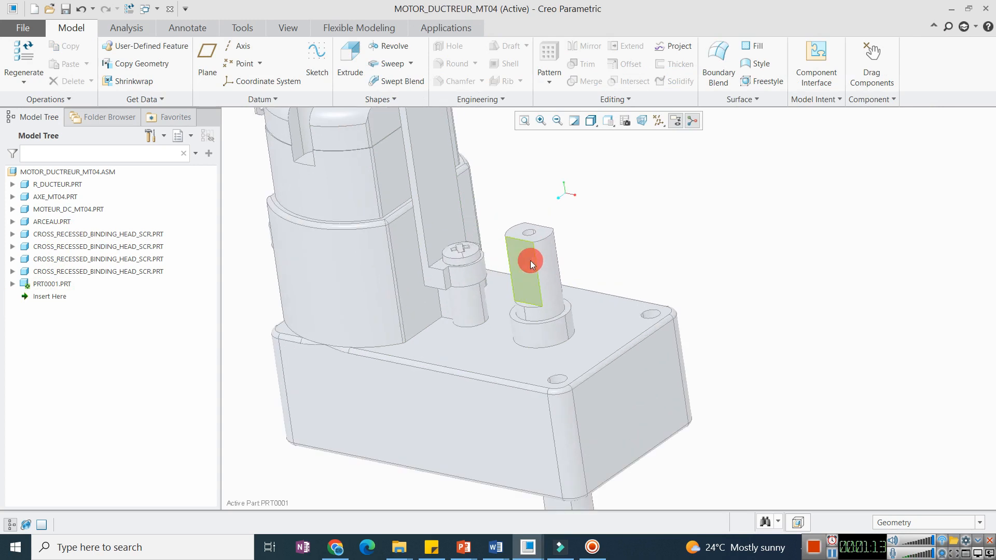
scroll(548, 229, "down", 3)
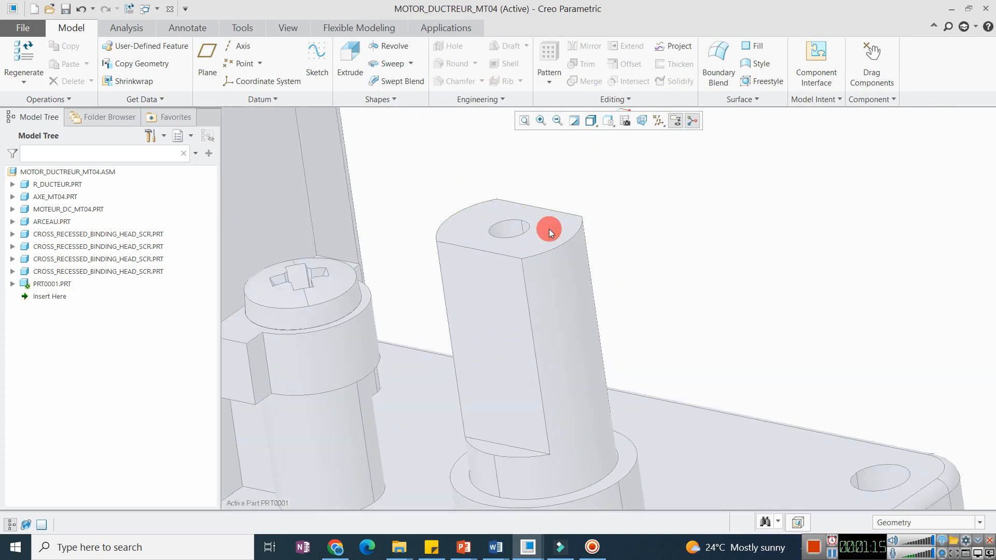
left_click(549, 228)
scroll(553, 236, "up", 3)
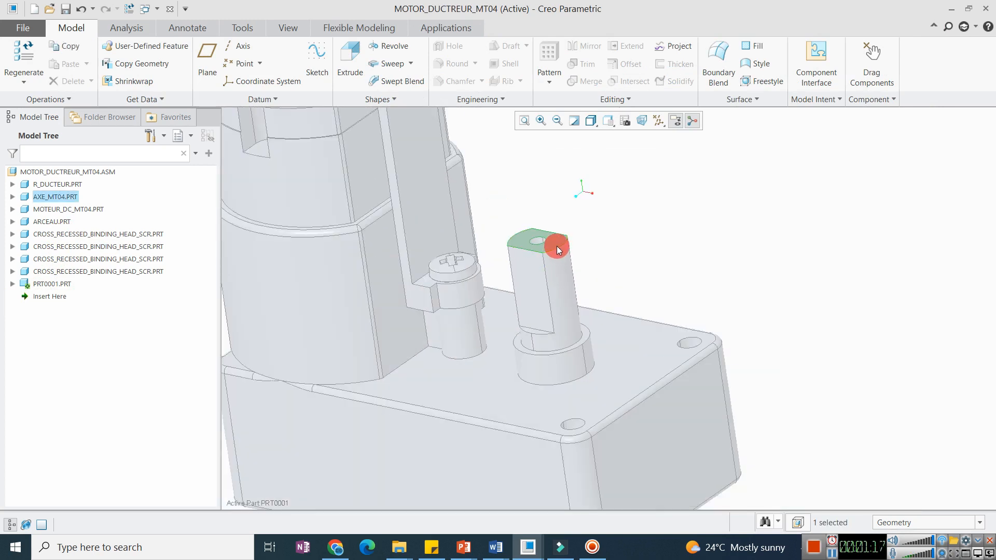
key("ctrl+c")
key("ctrl+v")
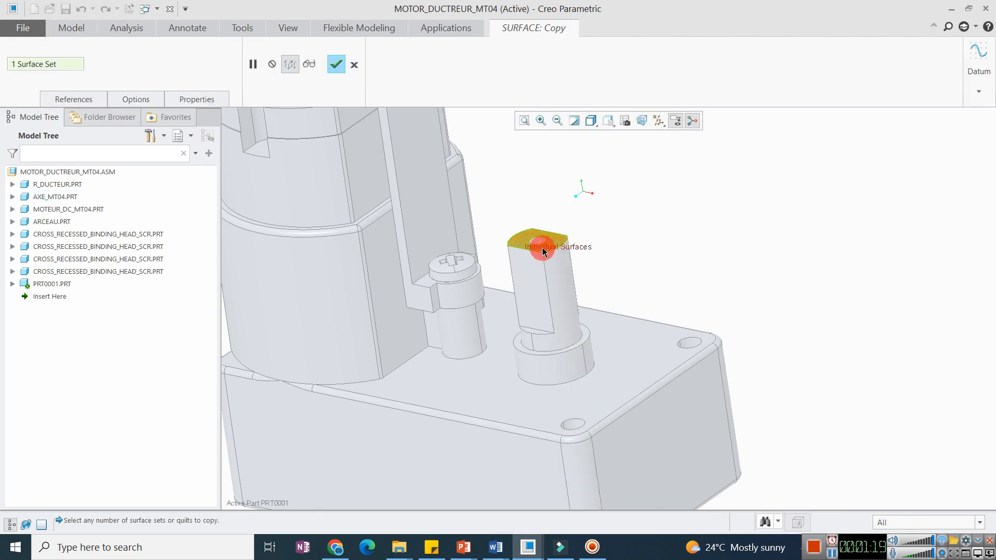
Step: Add the shaft's flat and its remaining outer faces to the surface set and complete the copy
scroll(550, 242, "down", 2)
scroll(587, 268, "up", 2)
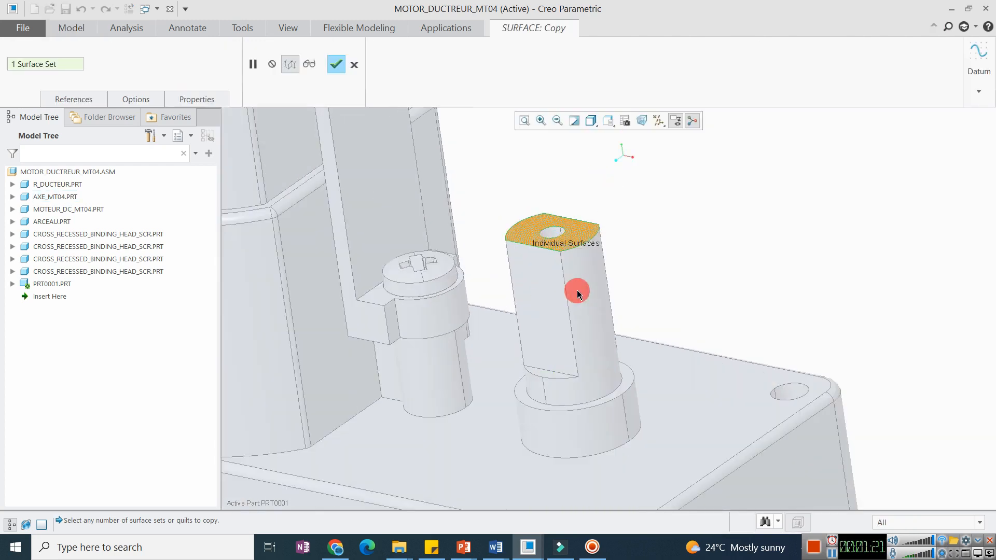
left_click(548, 261, "ctrl")
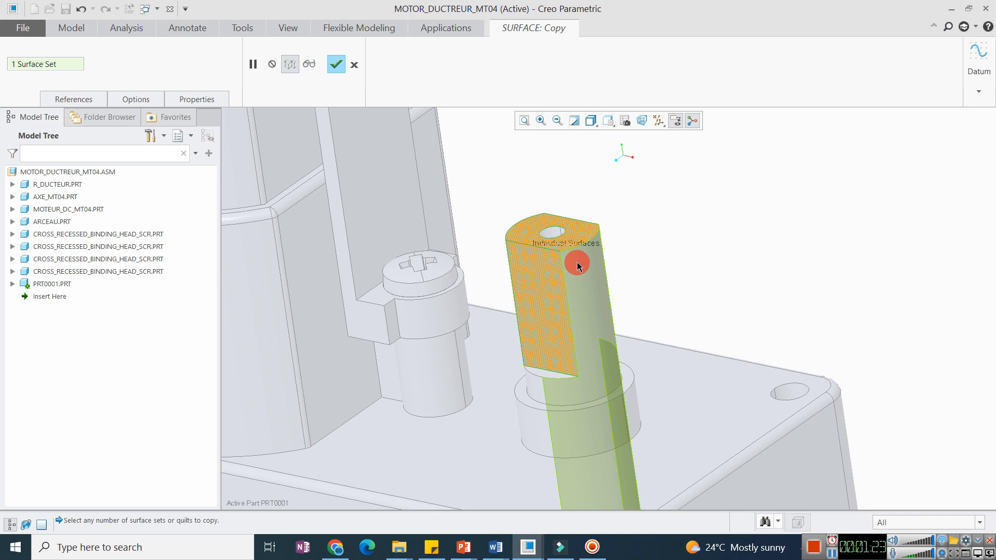
left_click(578, 267, "ctrl")
scroll(568, 263, "up", 2)
mouse_move(567, 263)
middle_mouse_down()
mouse_move(509, 318)
mouse_move(408, 371)
mouse_move(407, 347)
mouse_move(434, 325)
mouse_move(441, 360)
mouse_move(371, 244)
mouse_move(401, 245)
mouse_move(436, 285)
mouse_move(453, 241)
mouse_move(469, 222)
mouse_move(483, 227)
middle_mouse_up()
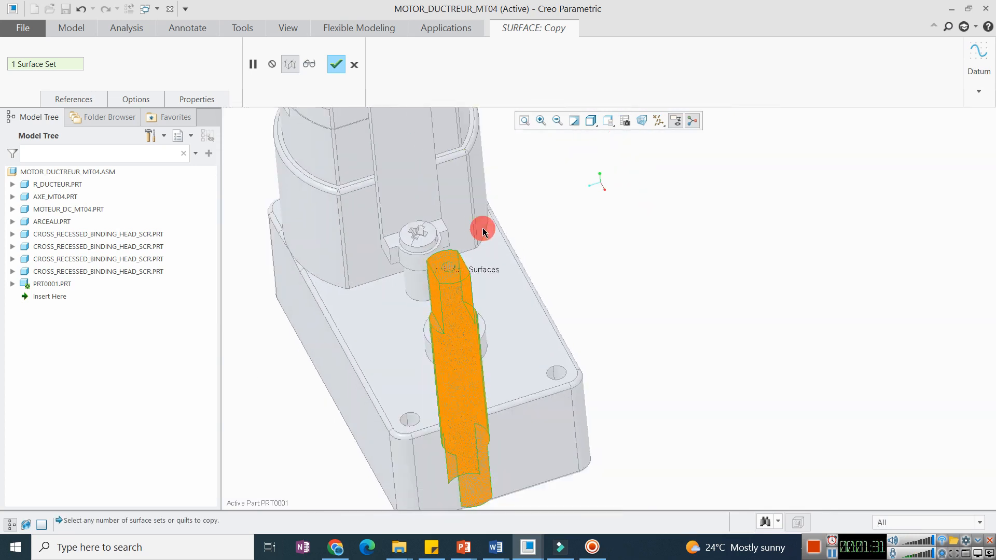
left_click(334, 64)
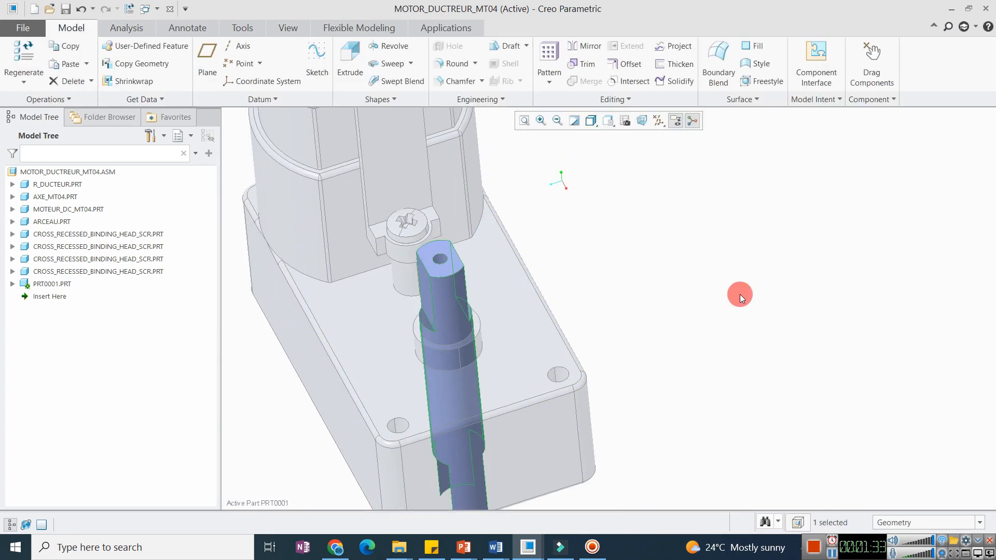
Step: Copy the ARCEAU bracket's screw-tab face and adjoining vertical strap face into PRT0001 as a surface copy
scroll(578, 263, "down", 3)
scroll(485, 242, "up", 8)
scroll(451, 248, "down", 3)
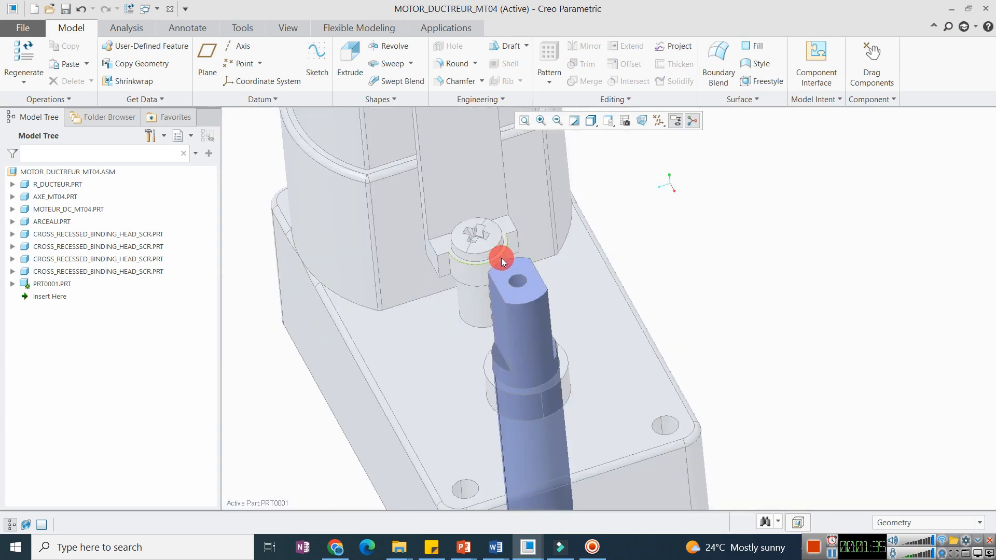
scroll(506, 223, "up", 2)
left_click(521, 239)
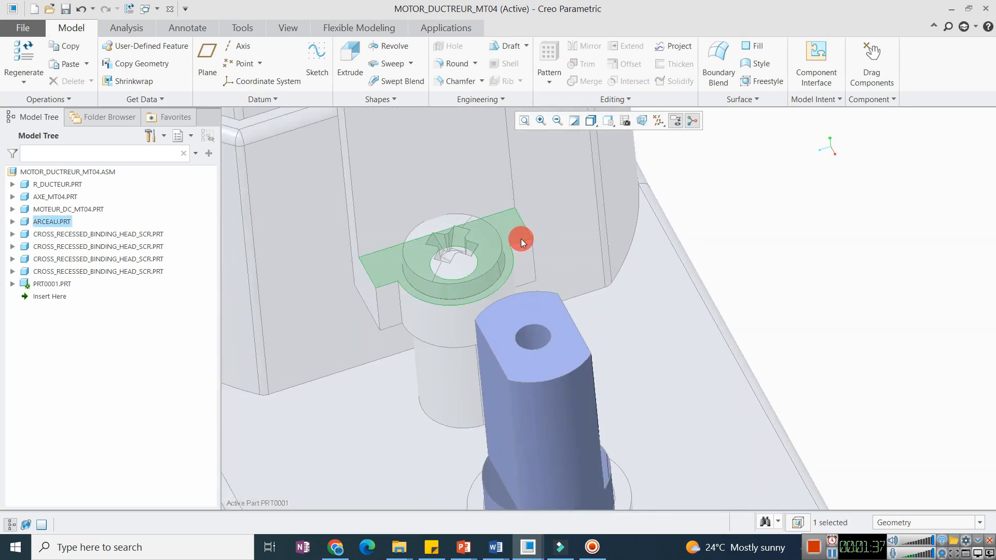
key("ctrl+c")
key("ctrl+v")
scroll(640, 242, "down", 8)
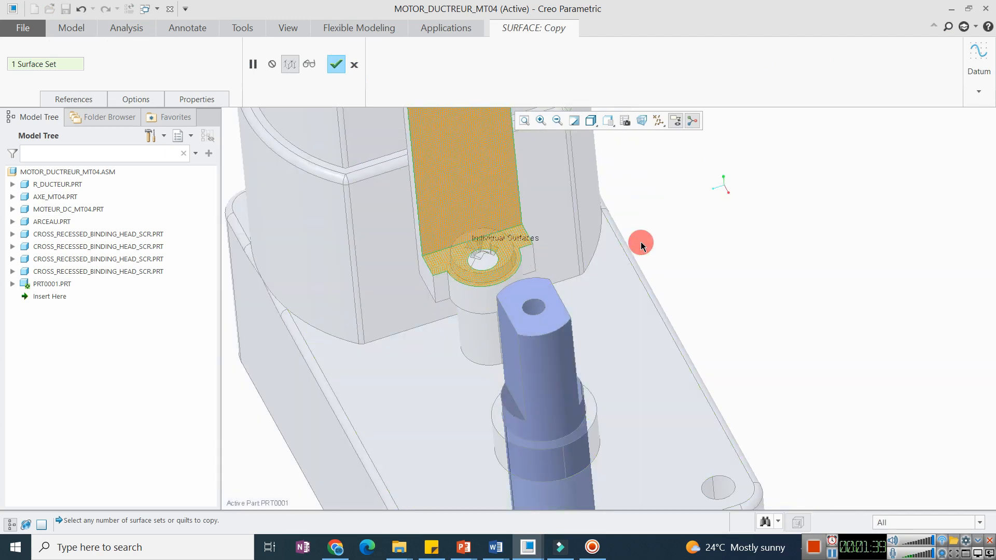
middle_click(509, 323)
middle_click_drag(570, 328, 654, 260)
left_click(474, 227)
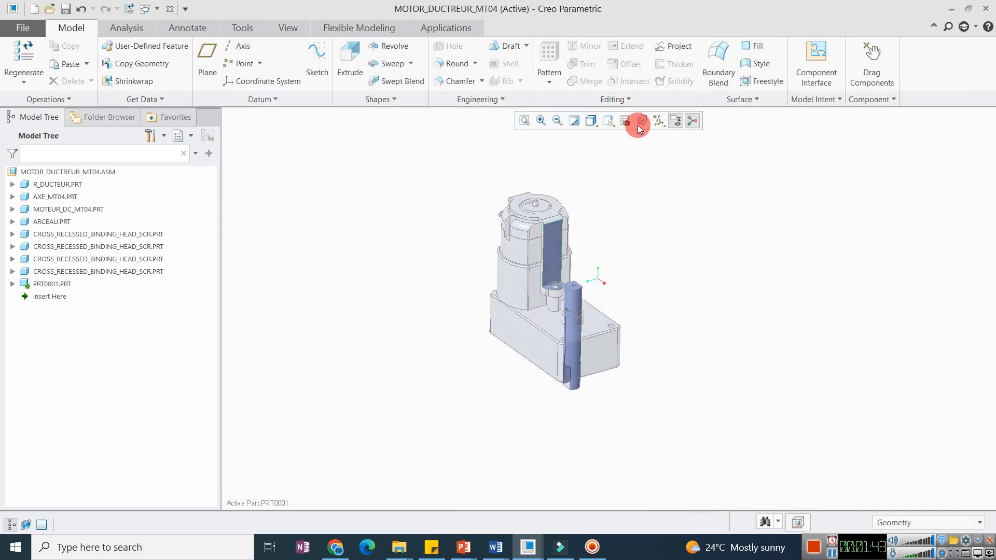
Step: Turn on the datum plane display and highlight PRT0001's FRONT plane in the assembly
left_click(655, 124)
left_click(672, 191)
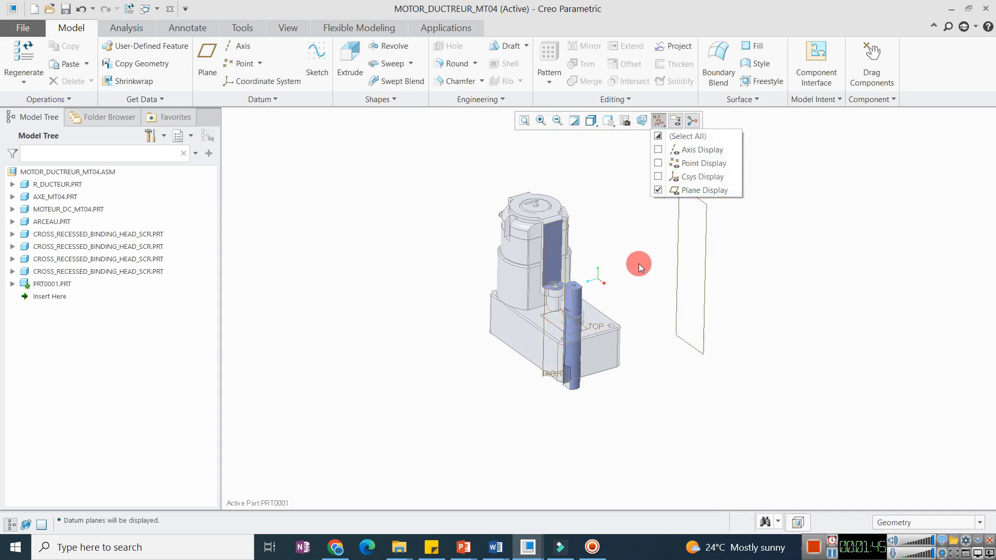
left_click(705, 250)
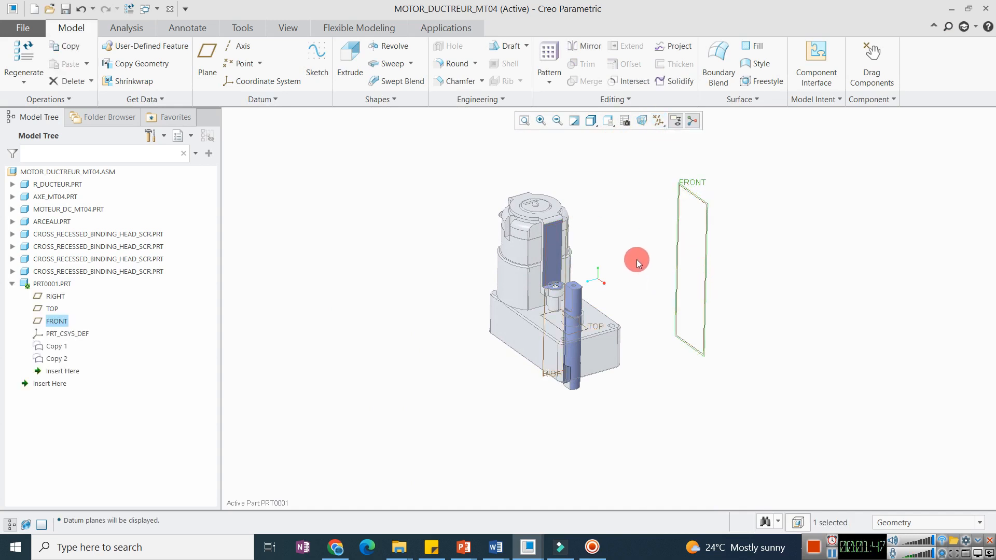
left_click(618, 248)
left_click(705, 254)
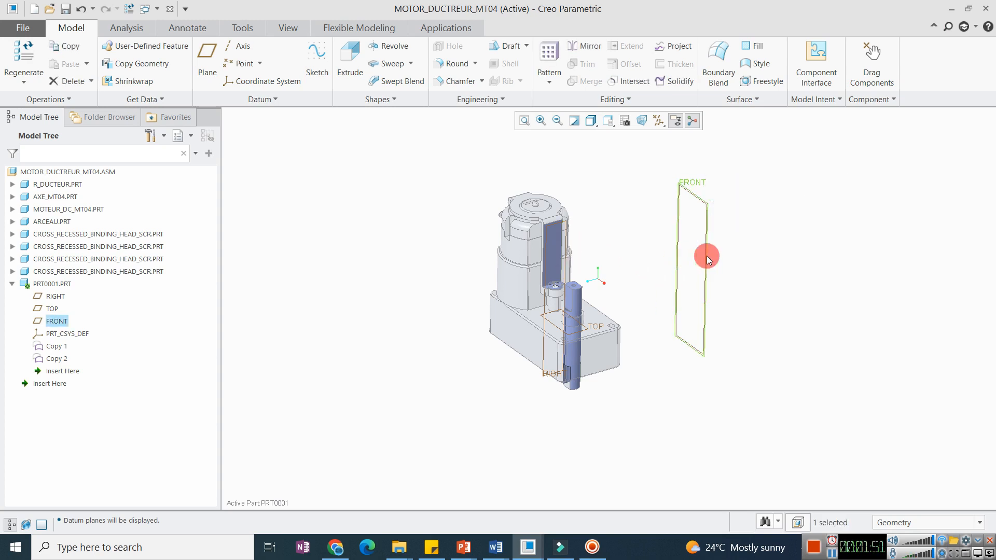
Step: Examine PRT0001's datum planes and copied surfaces in relation to the surrounding motor assembly components
left_click(37, 287)
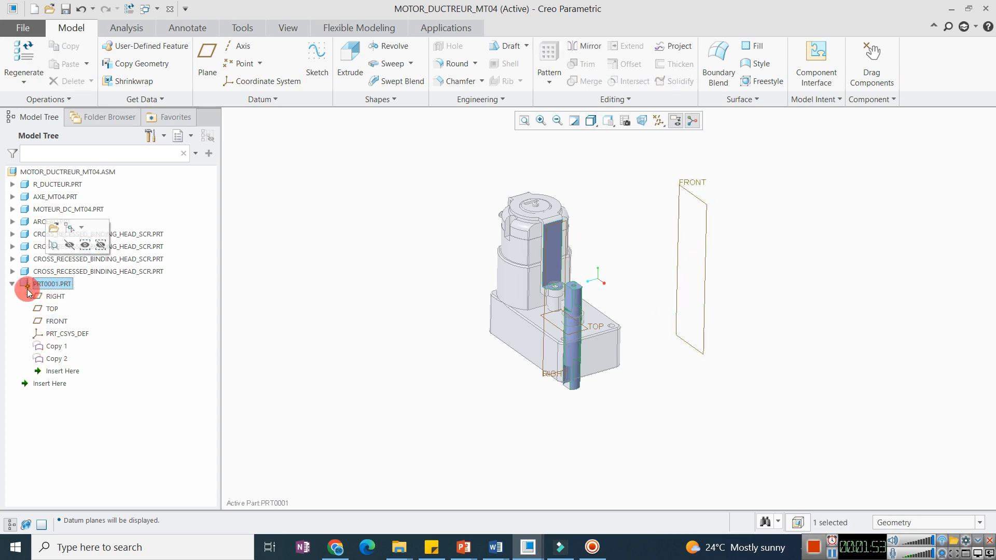
left_click(432, 232)
left_click(587, 334)
left_click(386, 244)
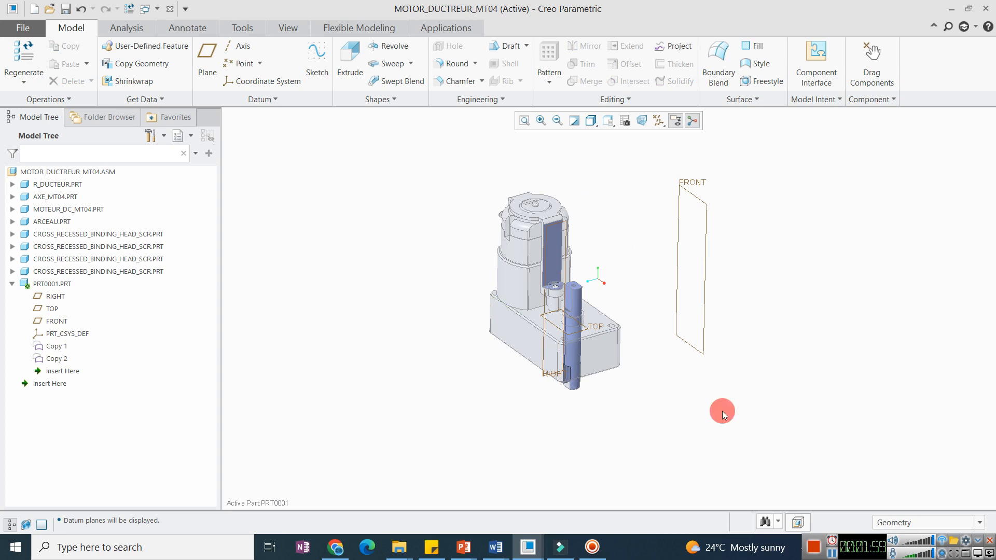
scroll(565, 246, "up", 1)
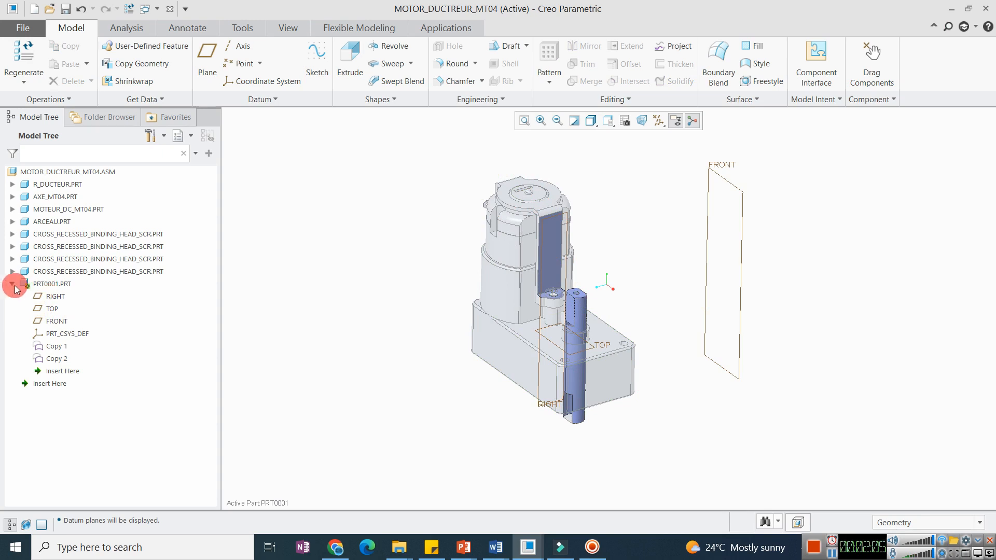
left_click(11, 286)
scroll(519, 202, "down", 8)
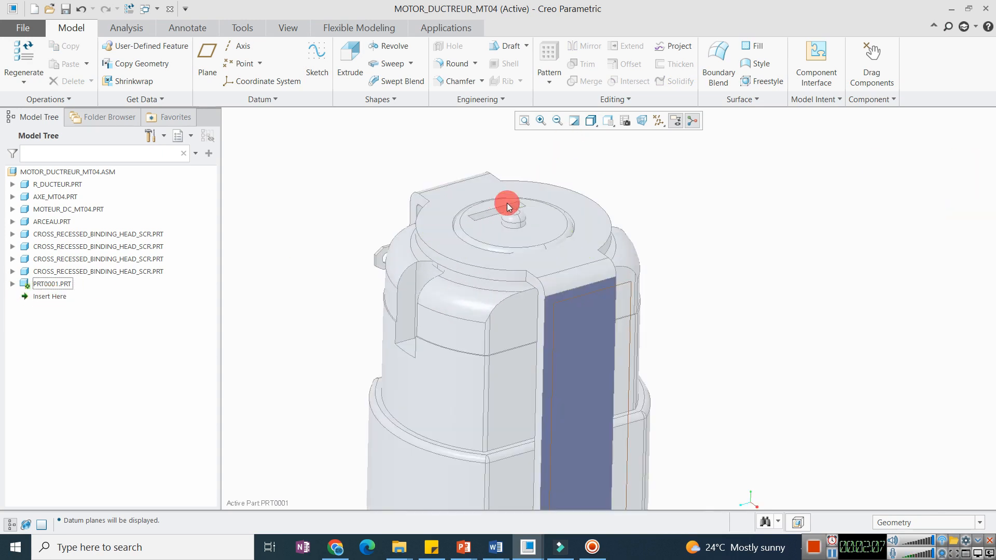
scroll(537, 213, "up", 10)
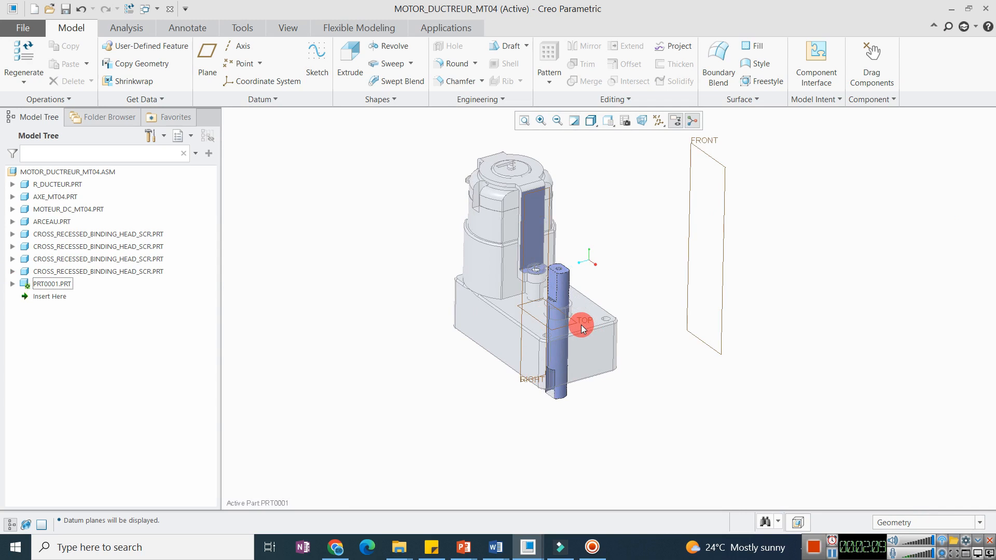
Step: Copy all surfaces of the R_DUCTEUR gearbox housing into PRT0001 as a surface copy, starting from its end face
left_click(596, 364)
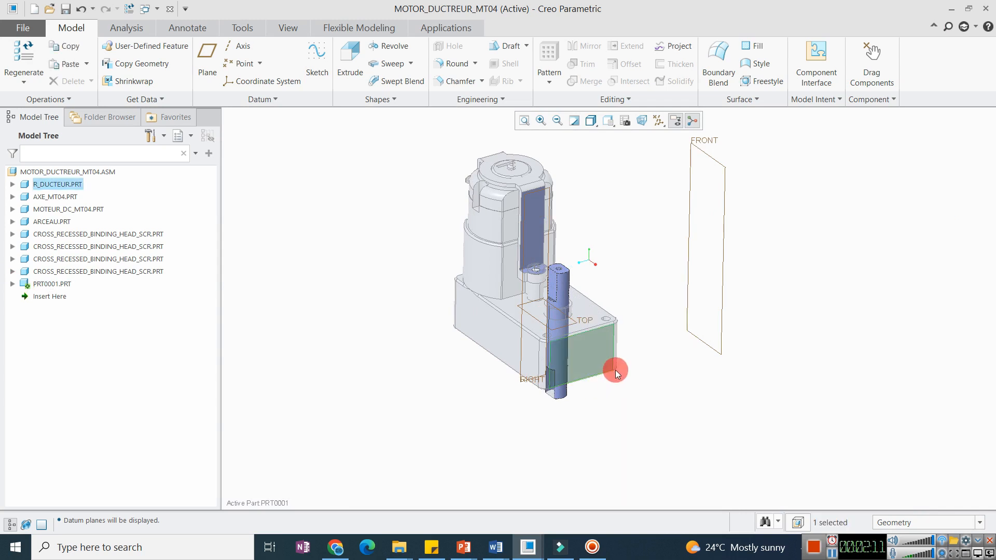
key("ctrl+c")
key("ctrl+v")
scroll(618, 346, "down", 4)
scroll(605, 341, "up", 3)
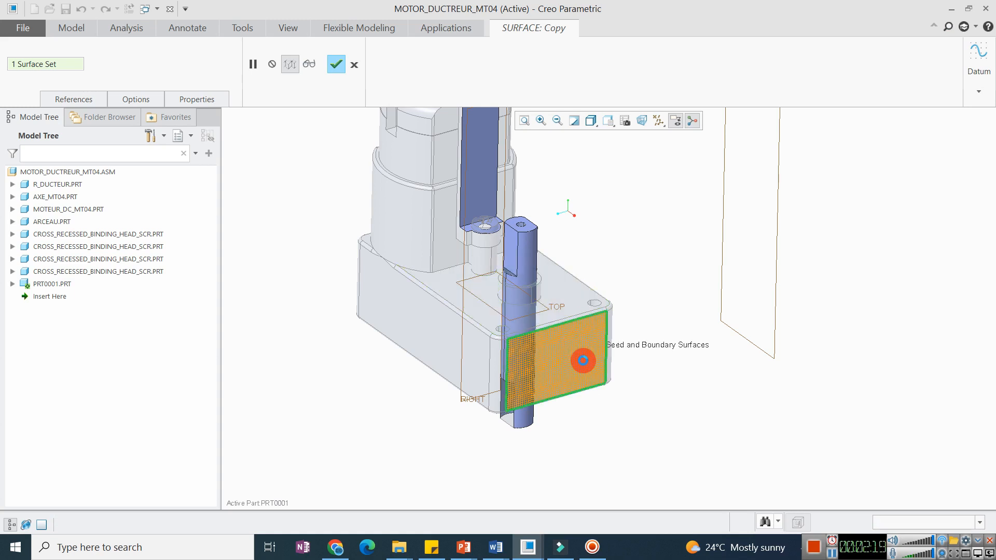
left_click(578, 346, "shift")
middle_click(652, 305)
left_click(700, 383)
scroll(504, 294, "up", 4)
scroll(470, 243, "down", 1)
scroll(494, 301, "down", 4)
scroll(498, 330, "up", 3)
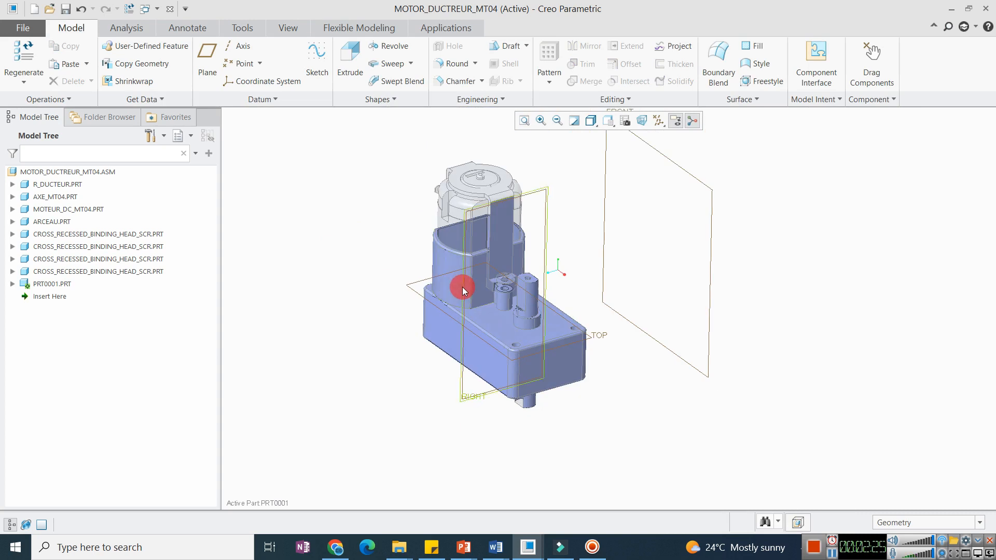
Step: Open PRT0001 in its own window and inspect the copied shaft, bracket and gearbox surfaces
scroll(470, 292, "down", 3)
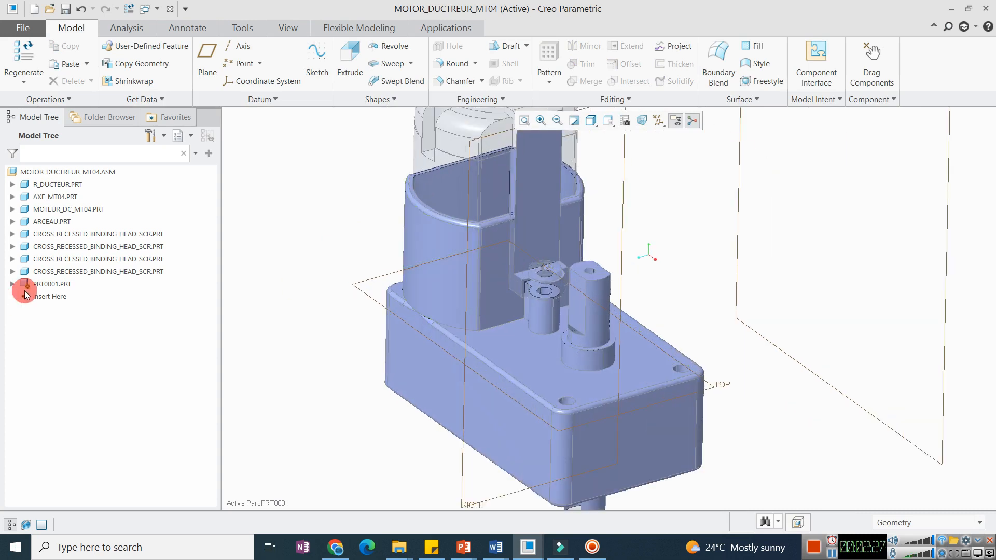
left_click(42, 284)
left_click(46, 234)
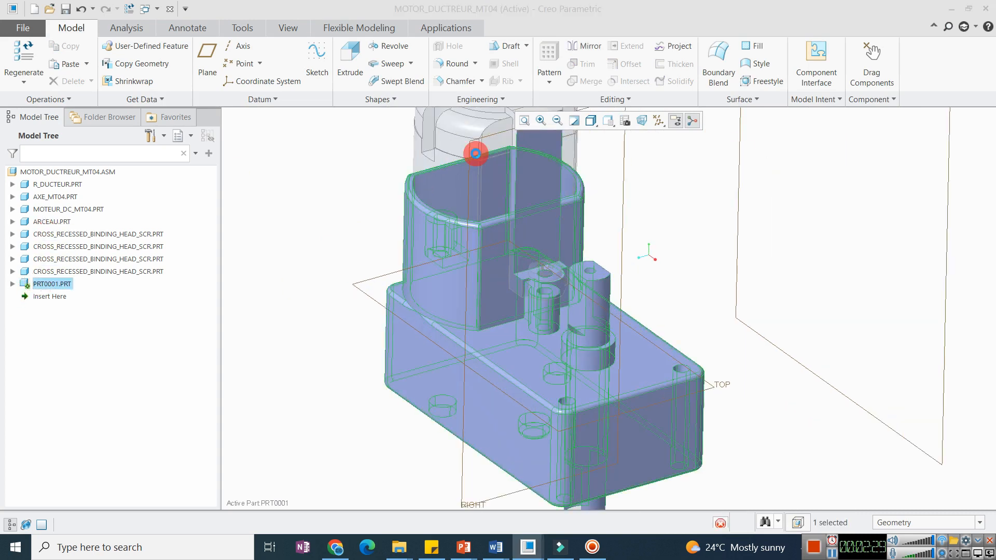
scroll(500, 317, "up", 3)
middle_click_drag(500, 316, 482, 295)
scroll(436, 270, "down", 3)
scroll(513, 311, "up", 3)
scroll(508, 255, "down", 3)
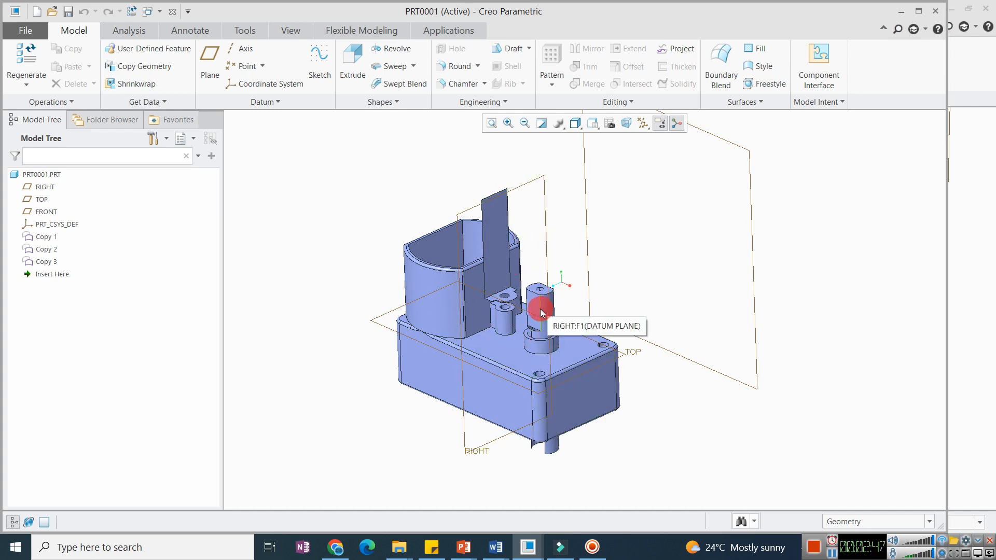
scroll(365, 288, "down", 2)
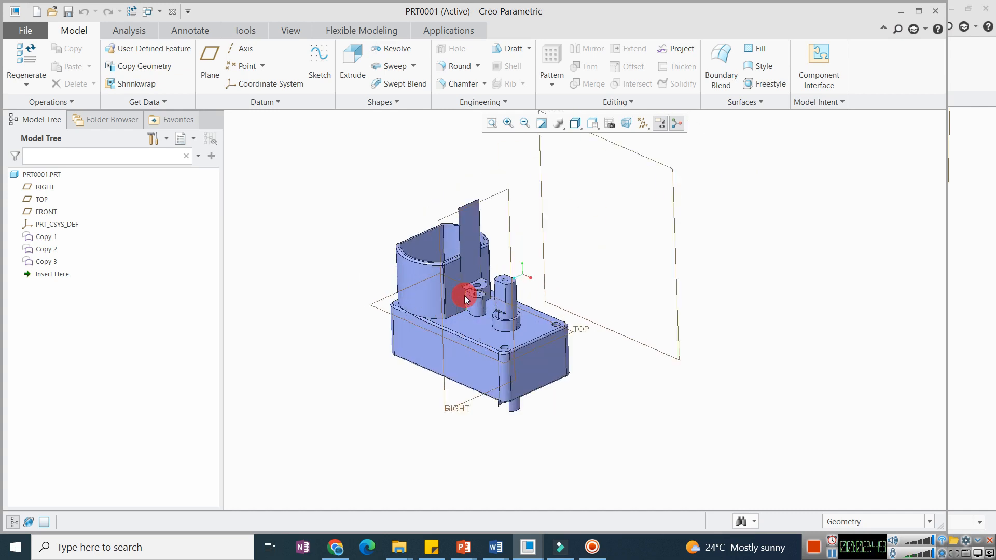
Step: Collapse Copy 1, Copy 2 and Copy 3 into one independent geometry feature, using the Range of features option
left_click(46, 249)
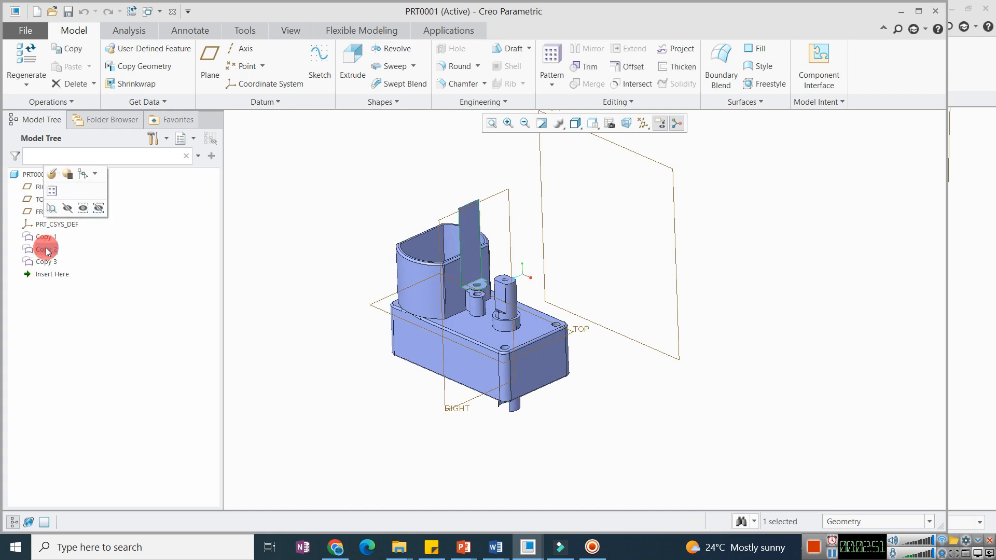
left_click(44, 239)
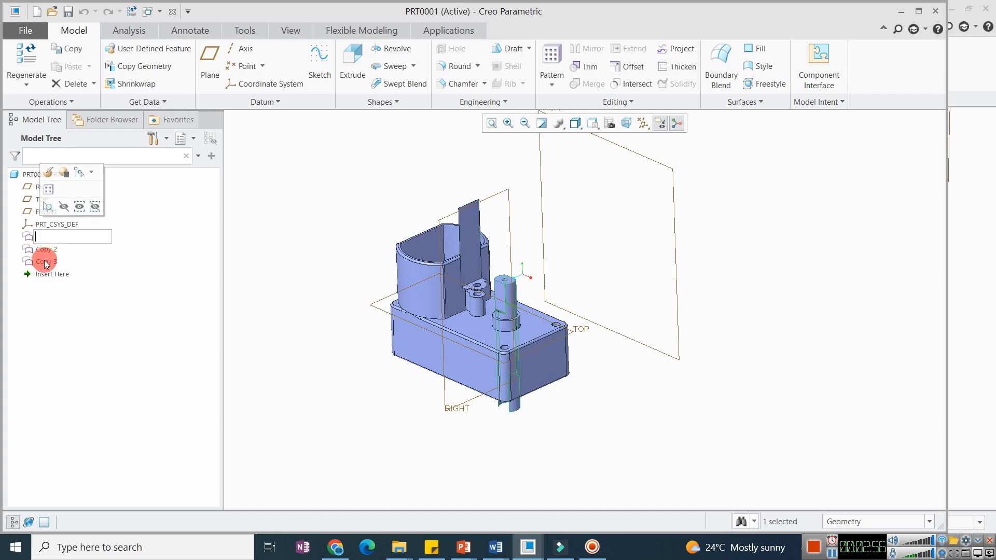
left_click(45, 260)
left_click(41, 239)
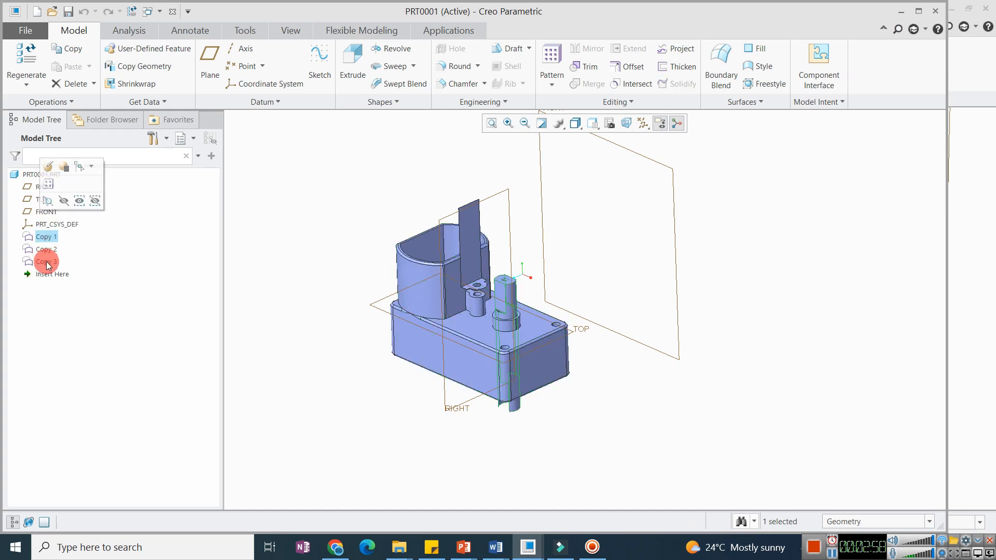
left_click(46, 262, "shift")
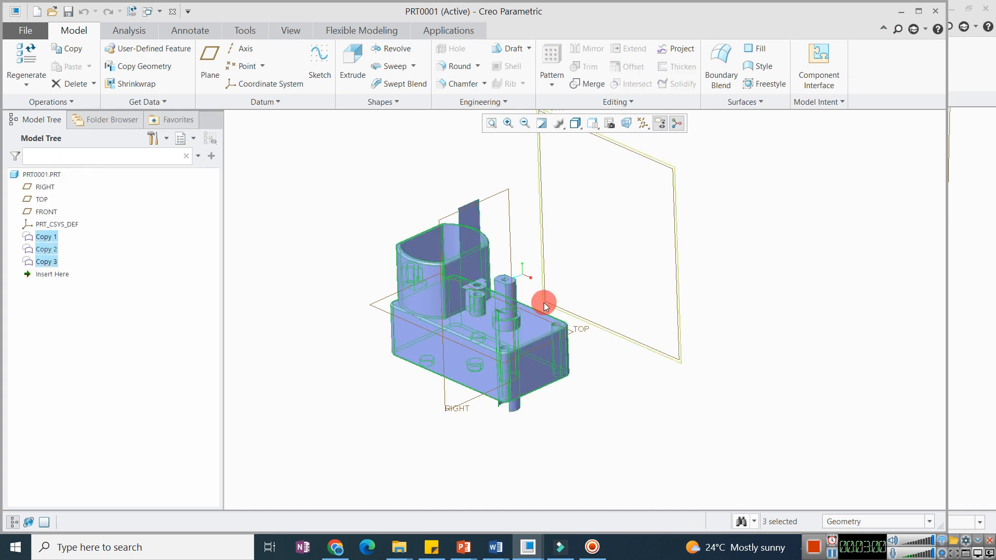
left_click(625, 102)
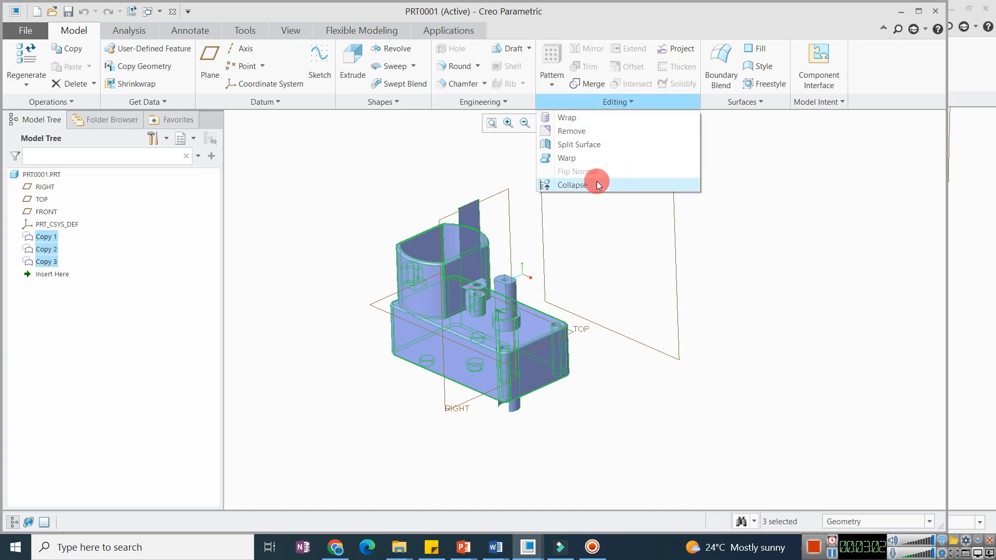
left_click(582, 185)
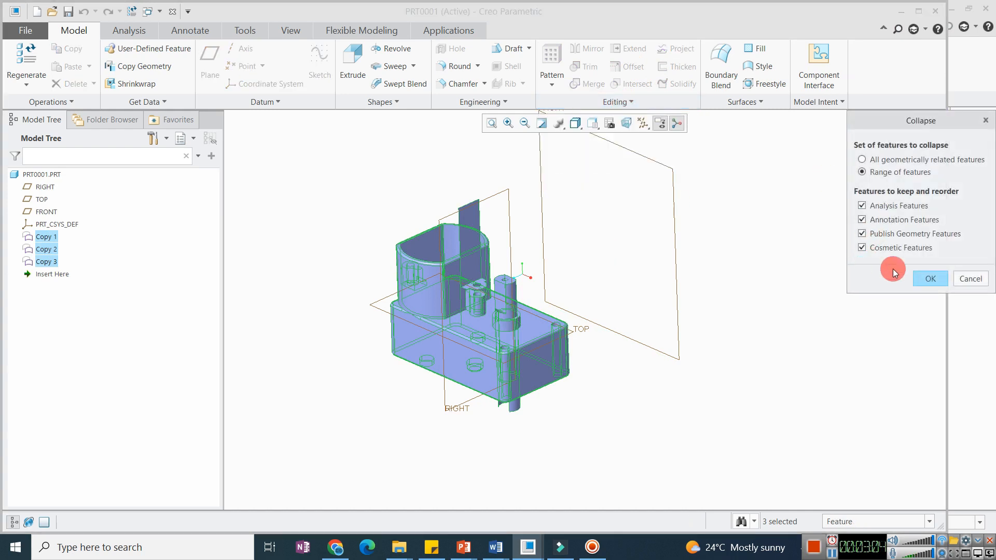
left_click(930, 279)
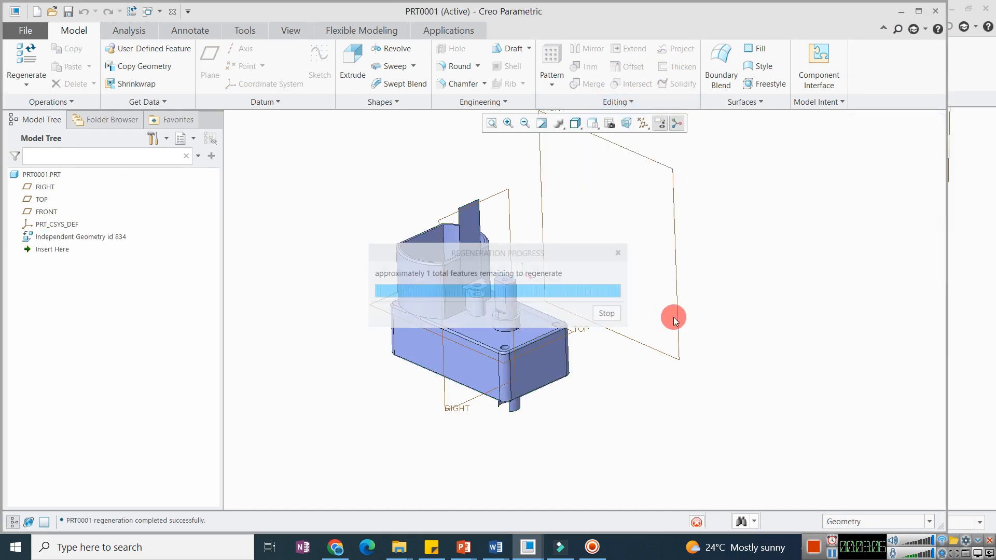
Step: Examine the collapsed Independent Geometry feature and the surfaces it contains in PRT0001
left_click(82, 237)
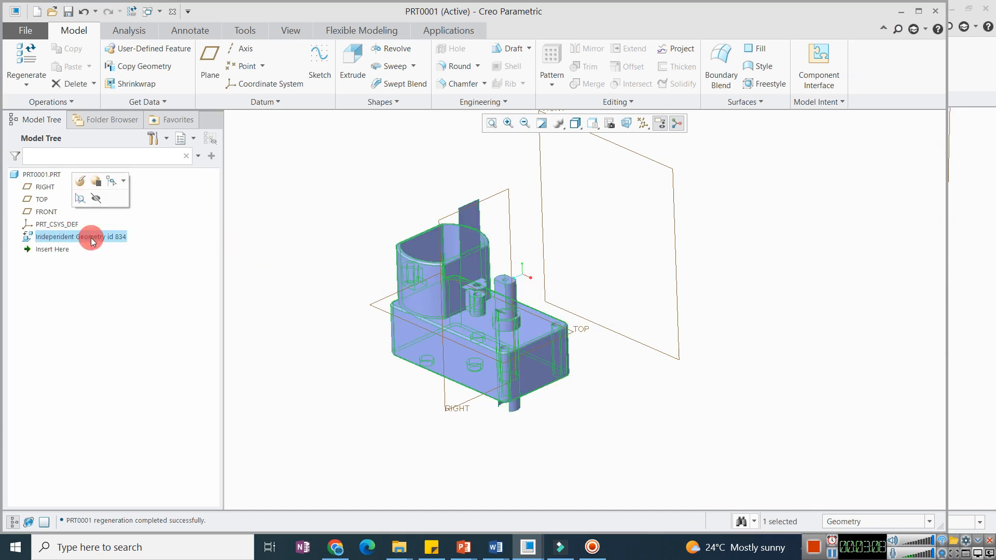
left_click(602, 273)
scroll(469, 270, "up", 4)
scroll(472, 270, "down", 7)
scroll(473, 272, "up", 7)
scroll(475, 279, "down", 3)
mouse_move(478, 281)
middle_mouse_down()
mouse_move(527, 329)
mouse_move(481, 289)
middle_mouse_up()
scroll(499, 305, "down", 1)
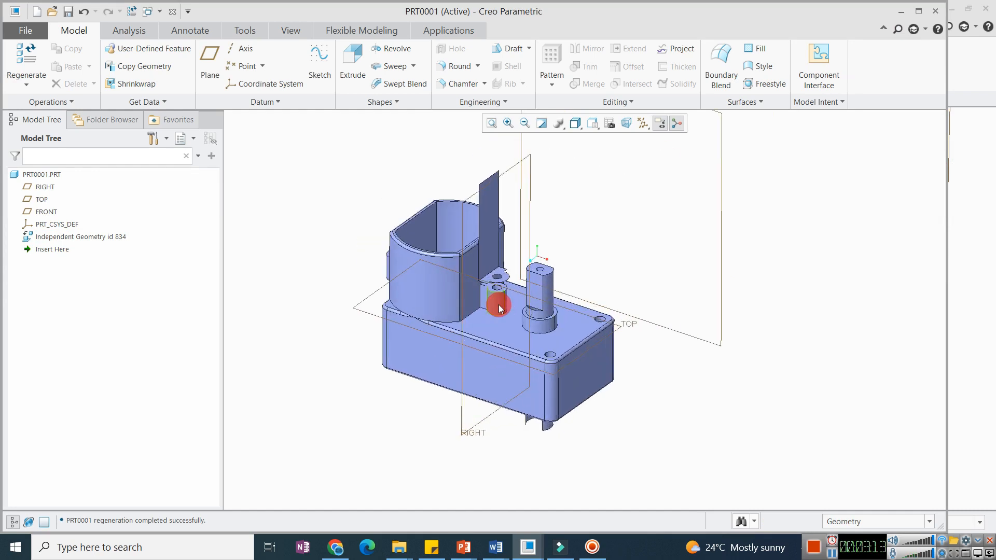